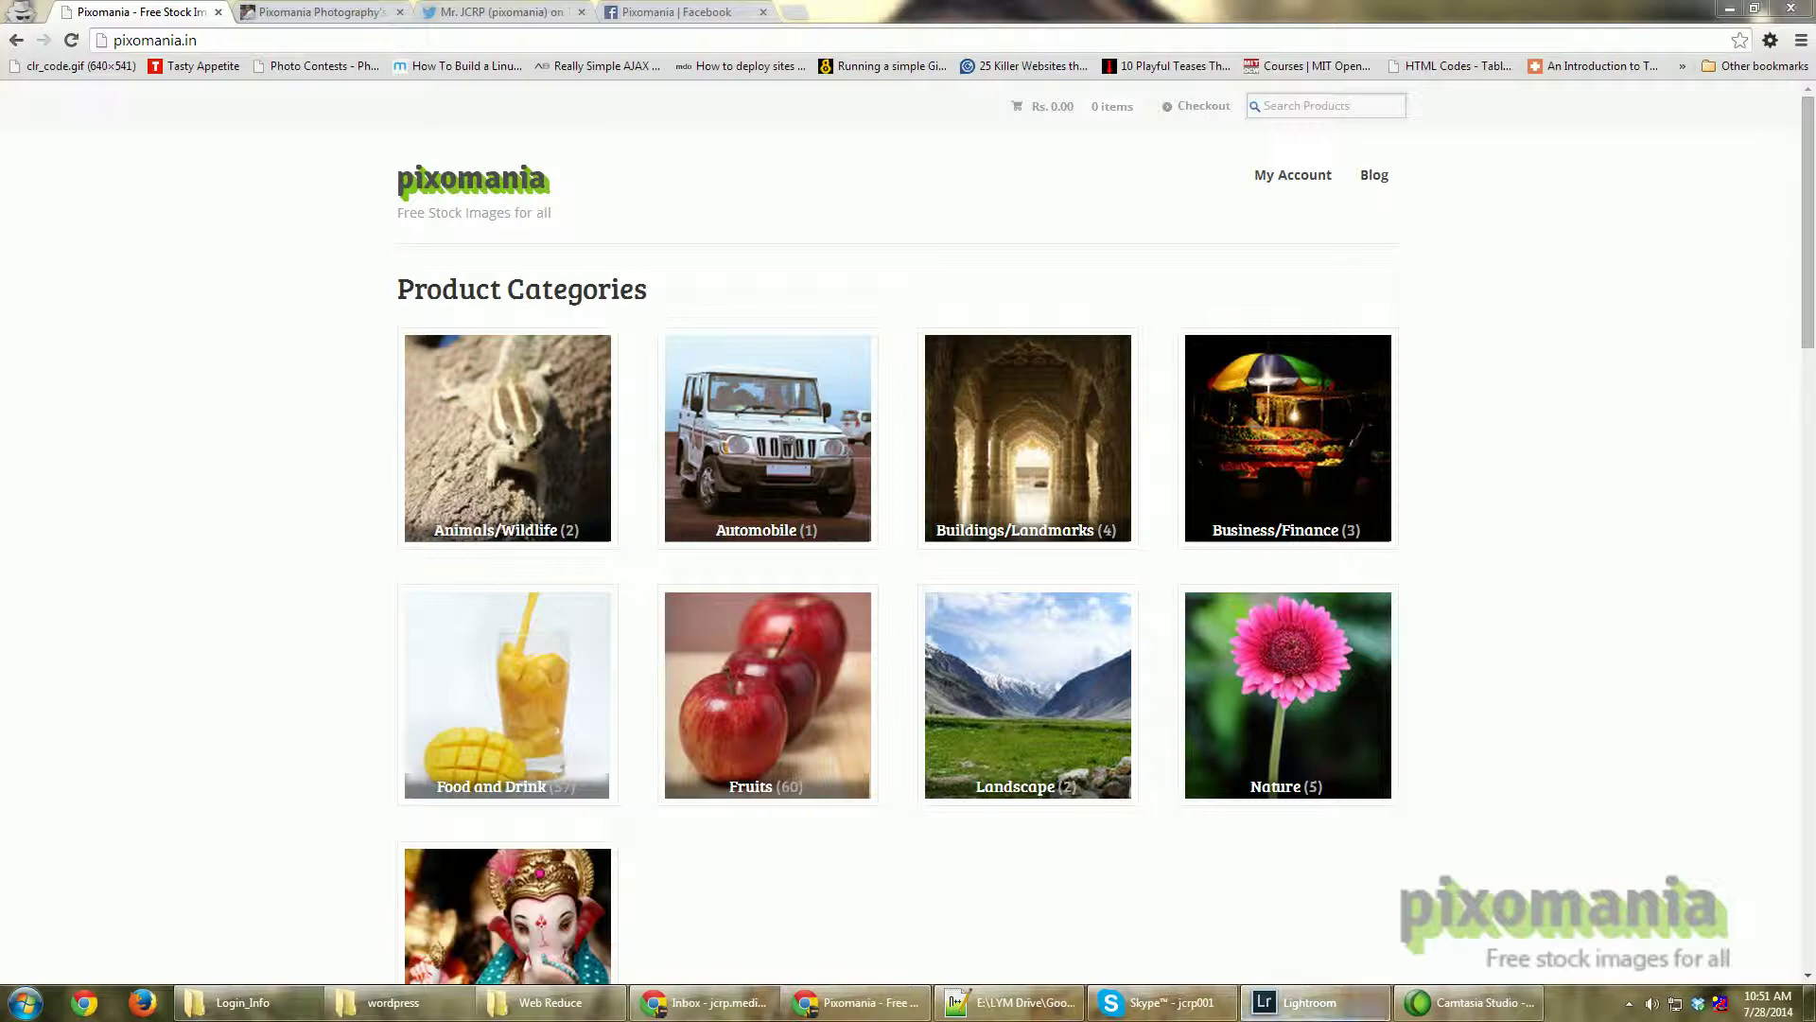
# Step: Switch to Lightroom and view the edited rose photo BM5A0643.CR2 and the unedited BM5A0642.CR2 one after the other in Loupe view
pyautogui.click(1279, 1002)
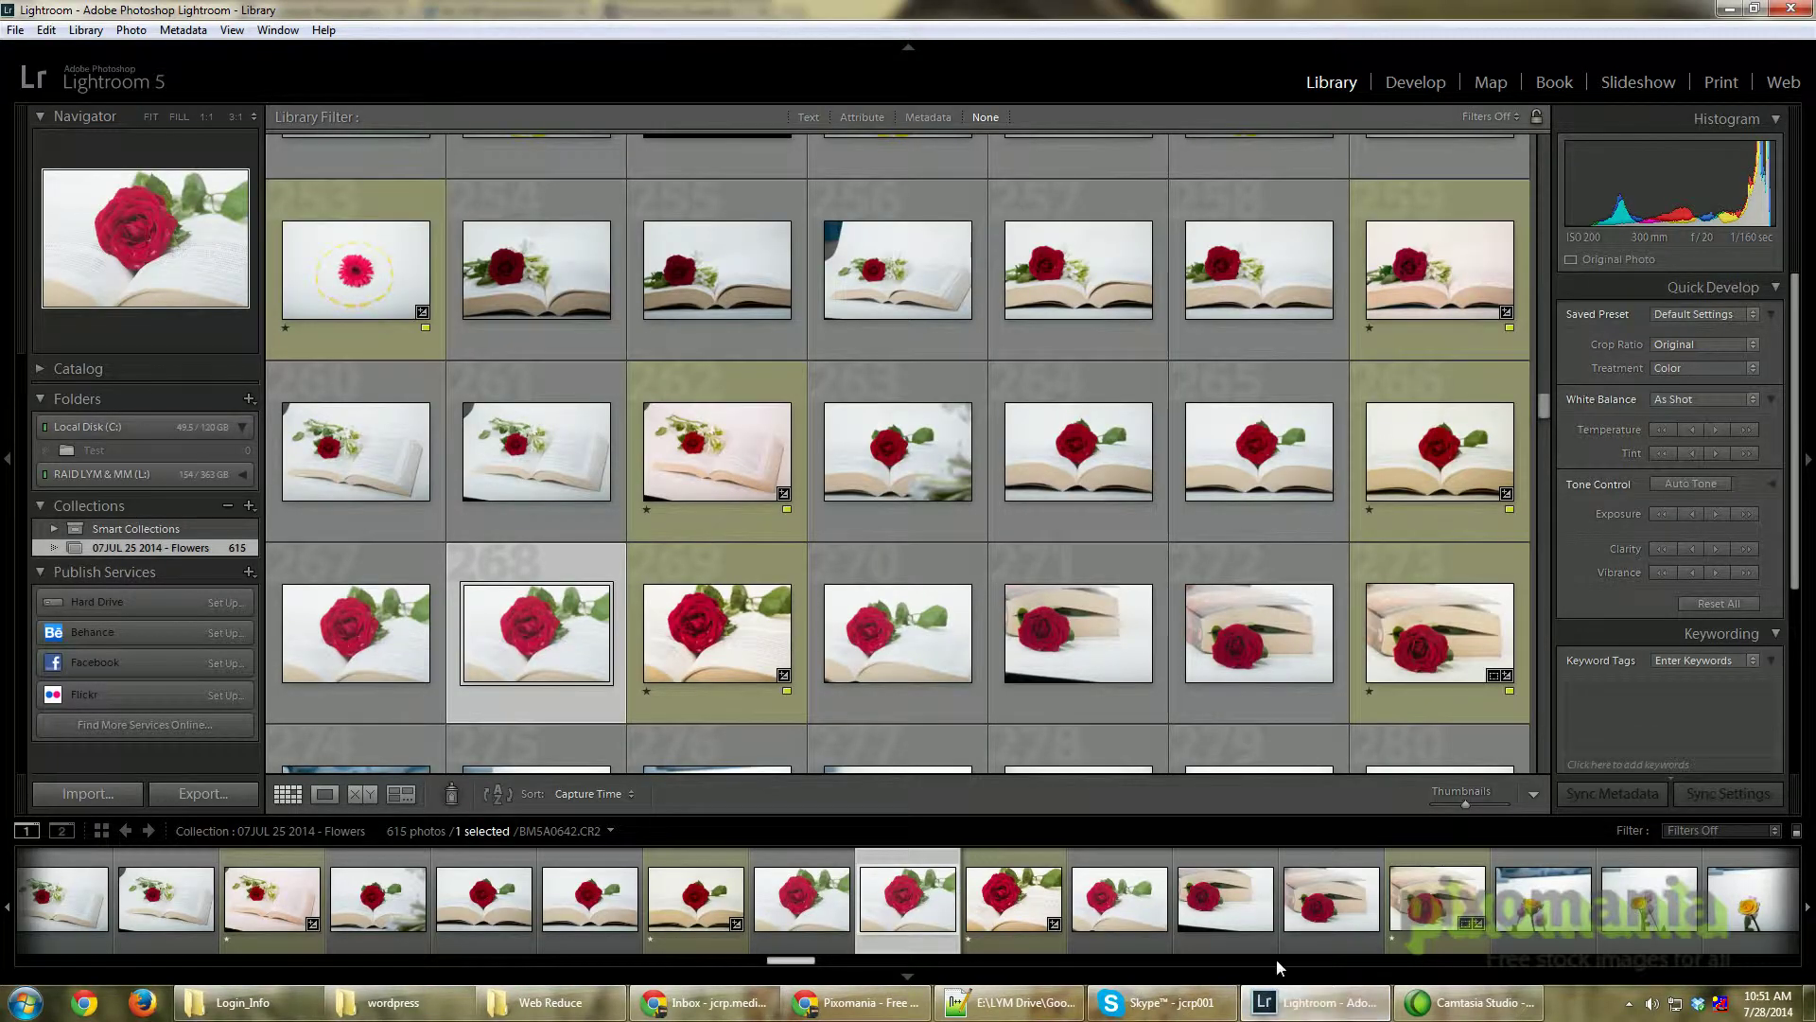
pyautogui.moveTo(1540, 406)
pyautogui.mouseDown()
pyautogui.moveTo(1563, 360)
pyautogui.moveTo(1558, 417)
pyautogui.mouseUp()
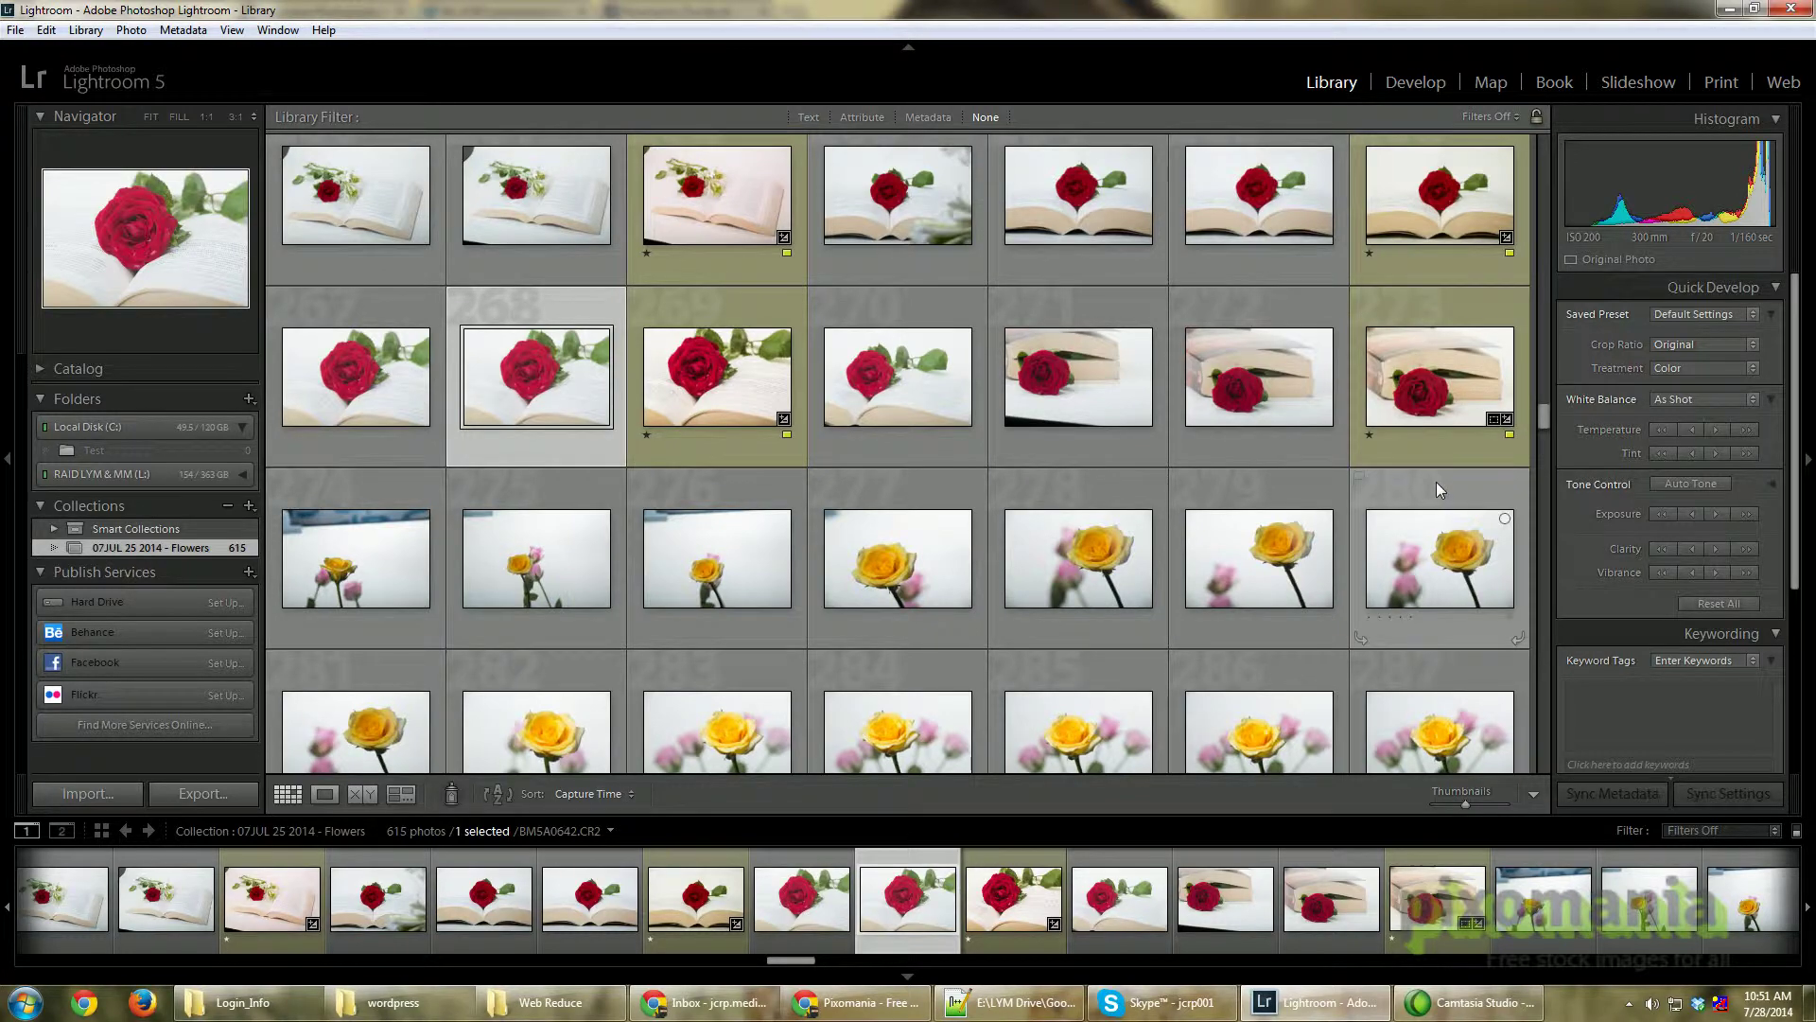
pyautogui.moveTo(1544, 418)
pyautogui.mouseDown()
pyautogui.moveTo(1540, 435)
pyautogui.moveTo(1542, 417)
pyautogui.mouseUp()
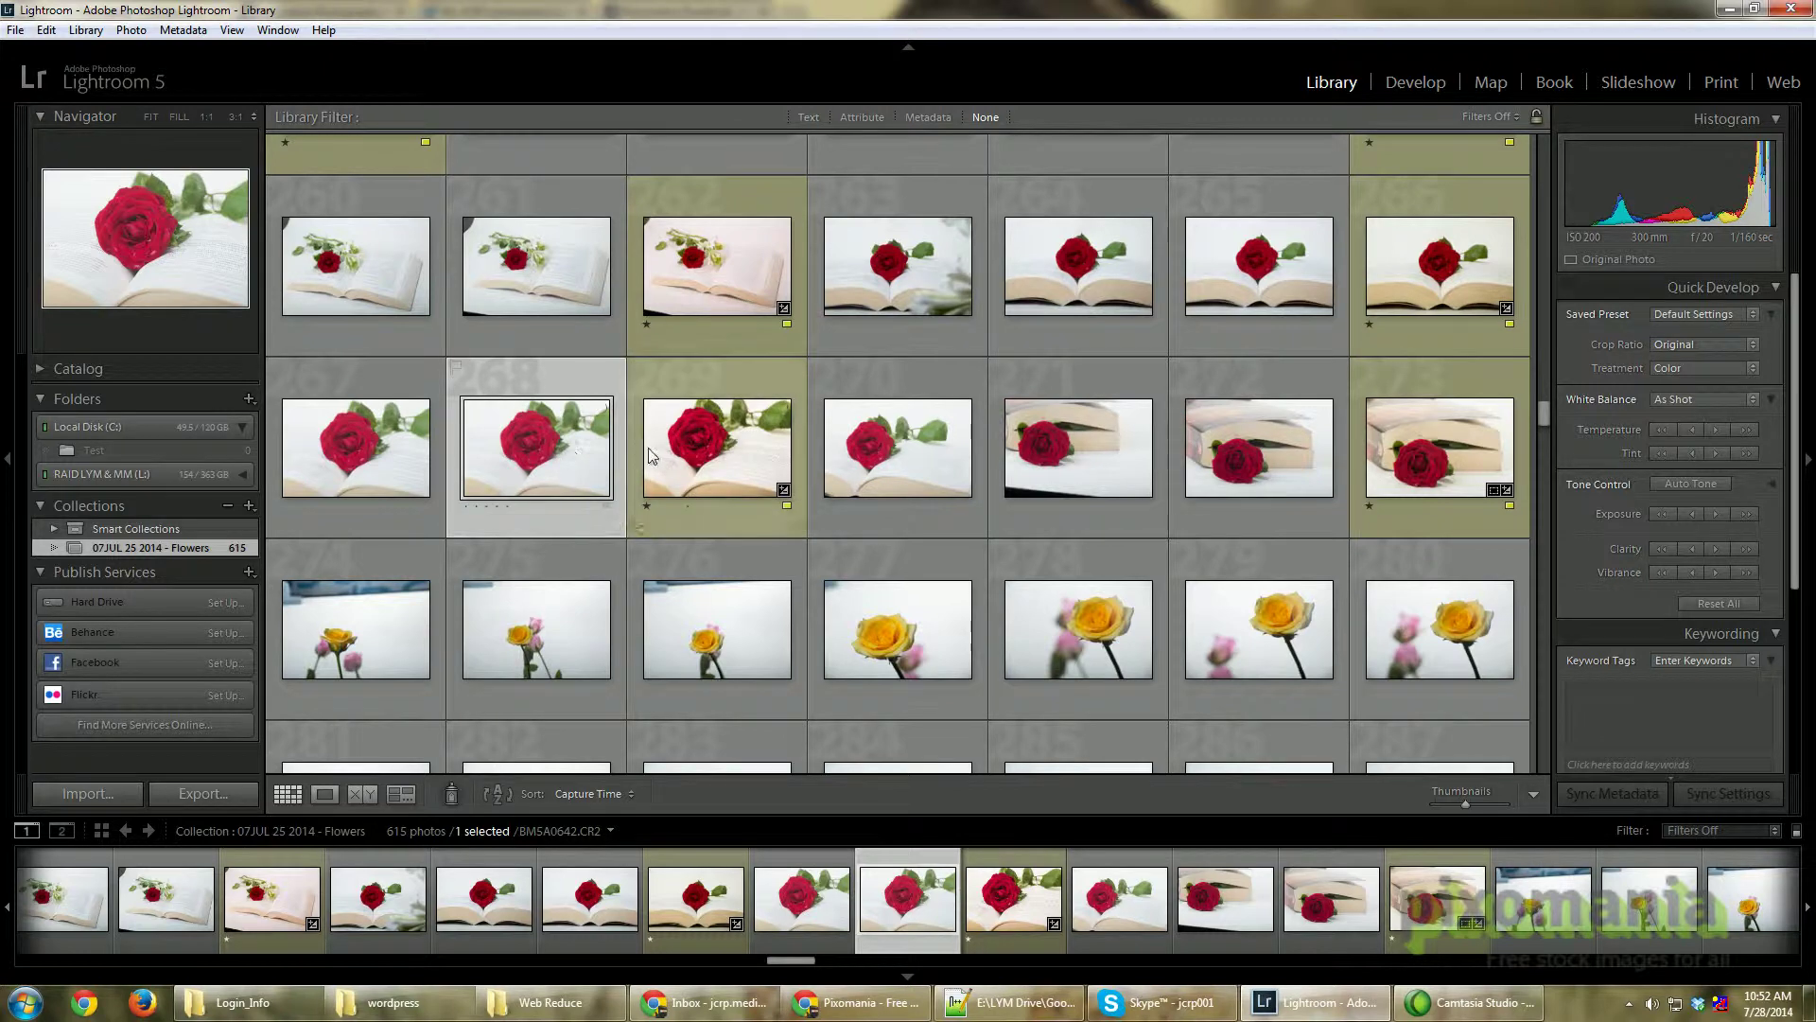
pyautogui.doubleClick(697, 457)
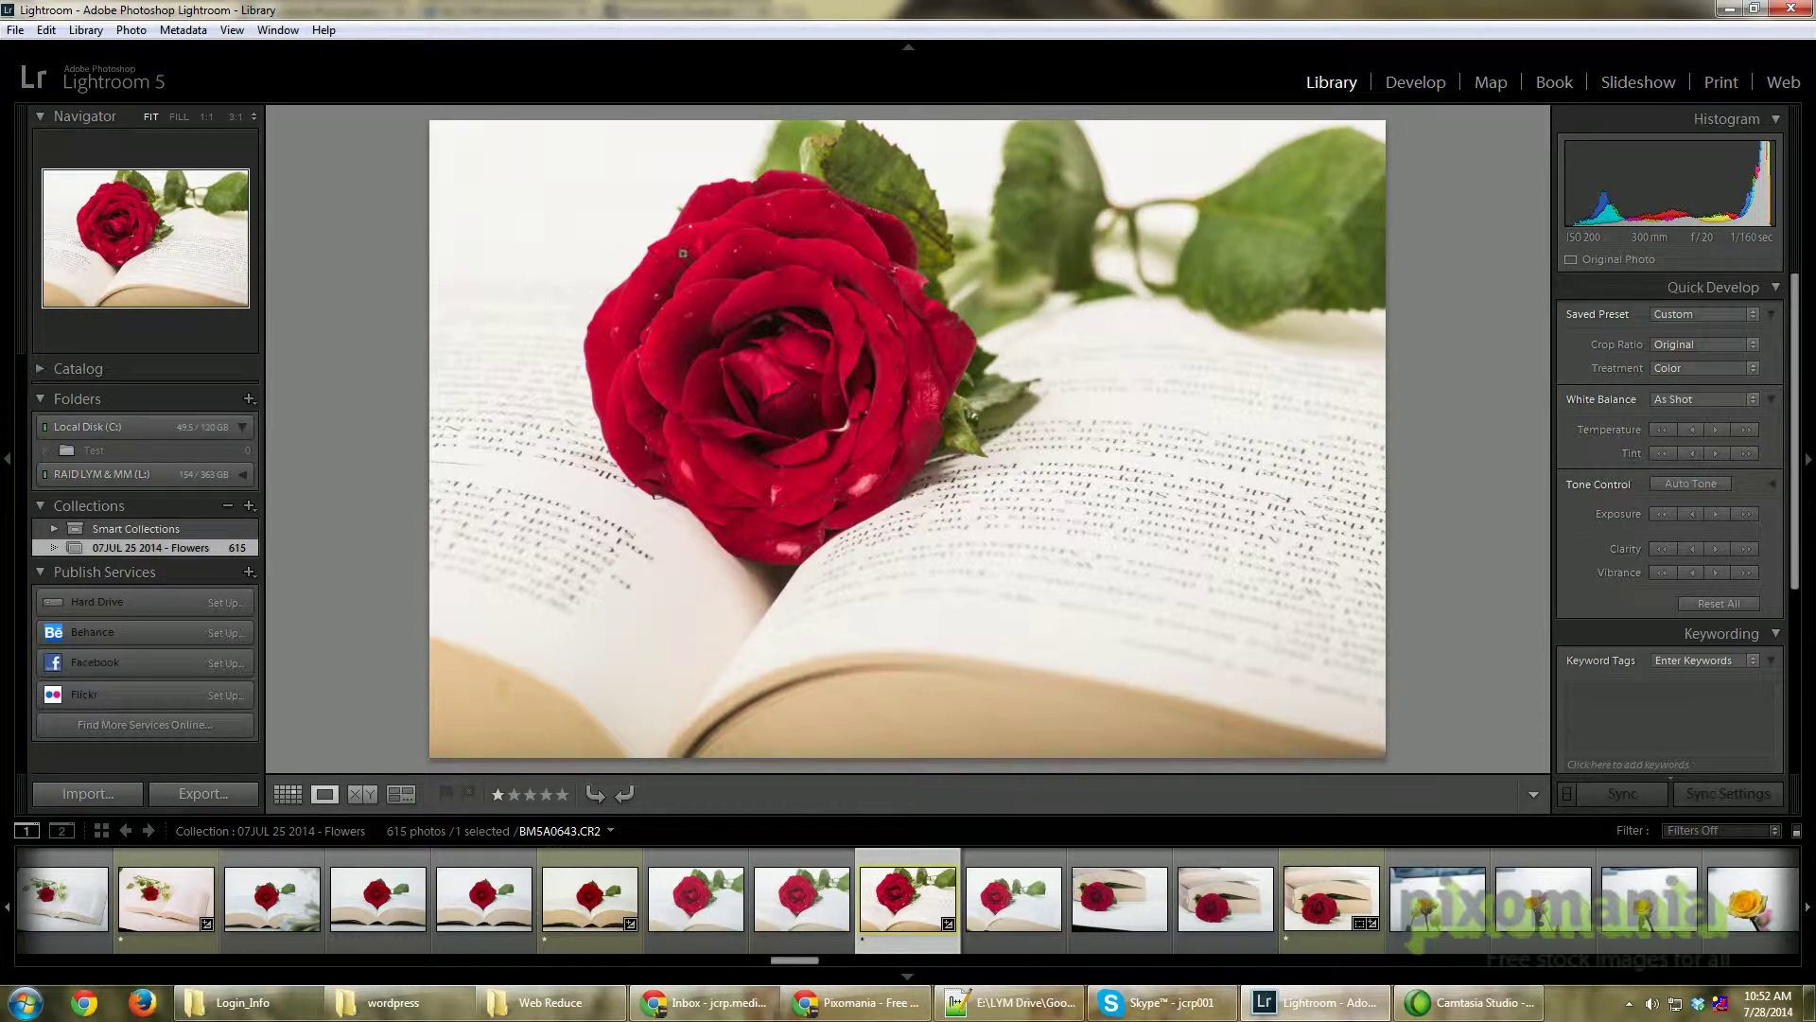
pyautogui.press('g')
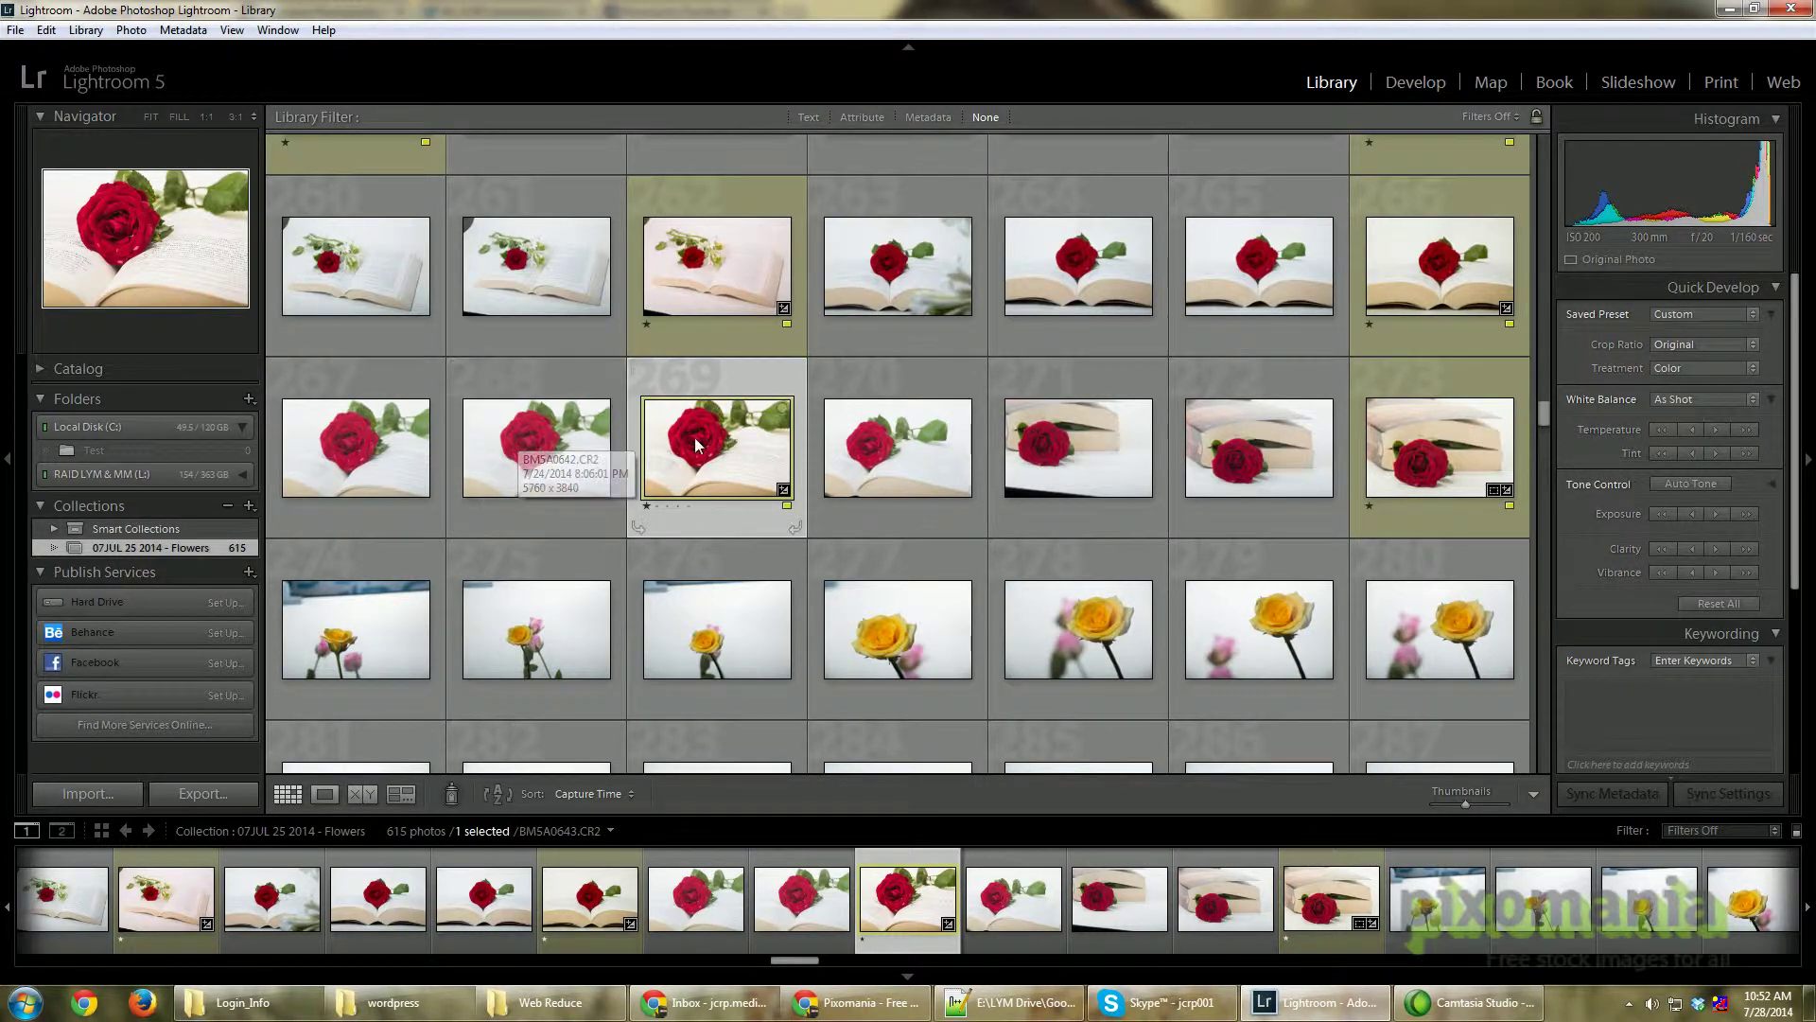
pyautogui.press('e')
pyautogui.press('g')
pyautogui.click(579, 462)
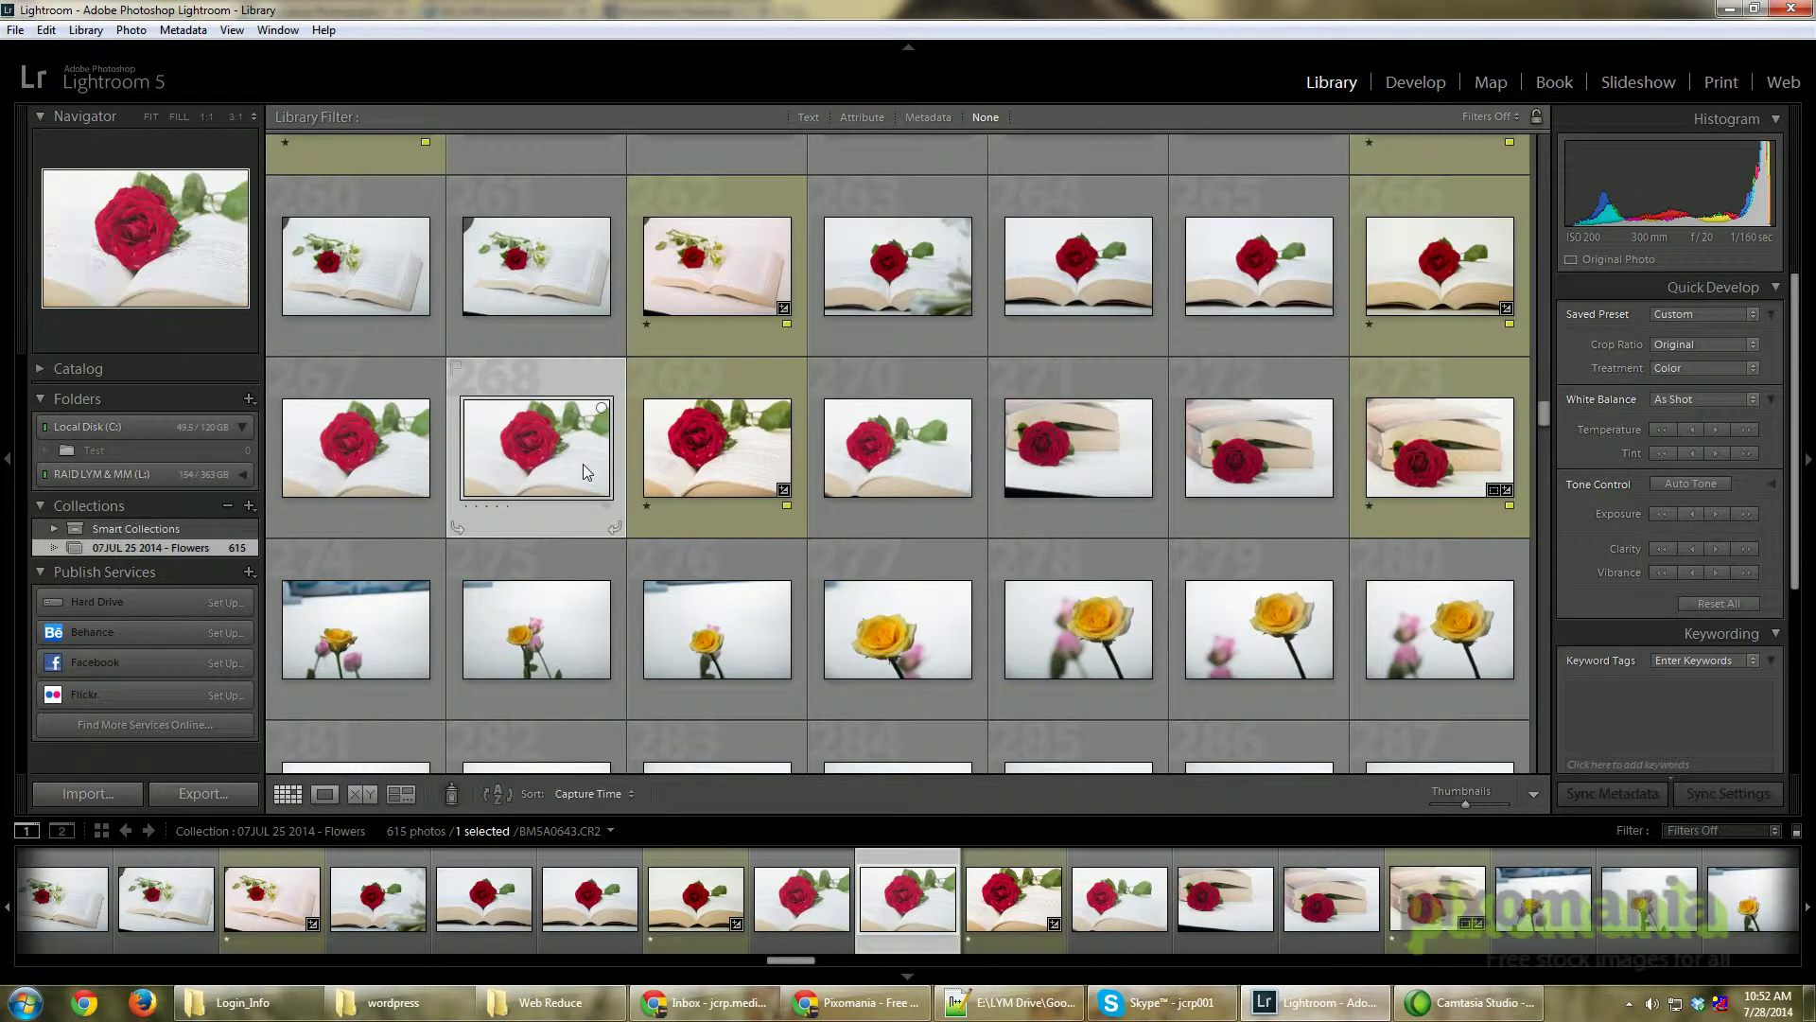
pyautogui.press('e')
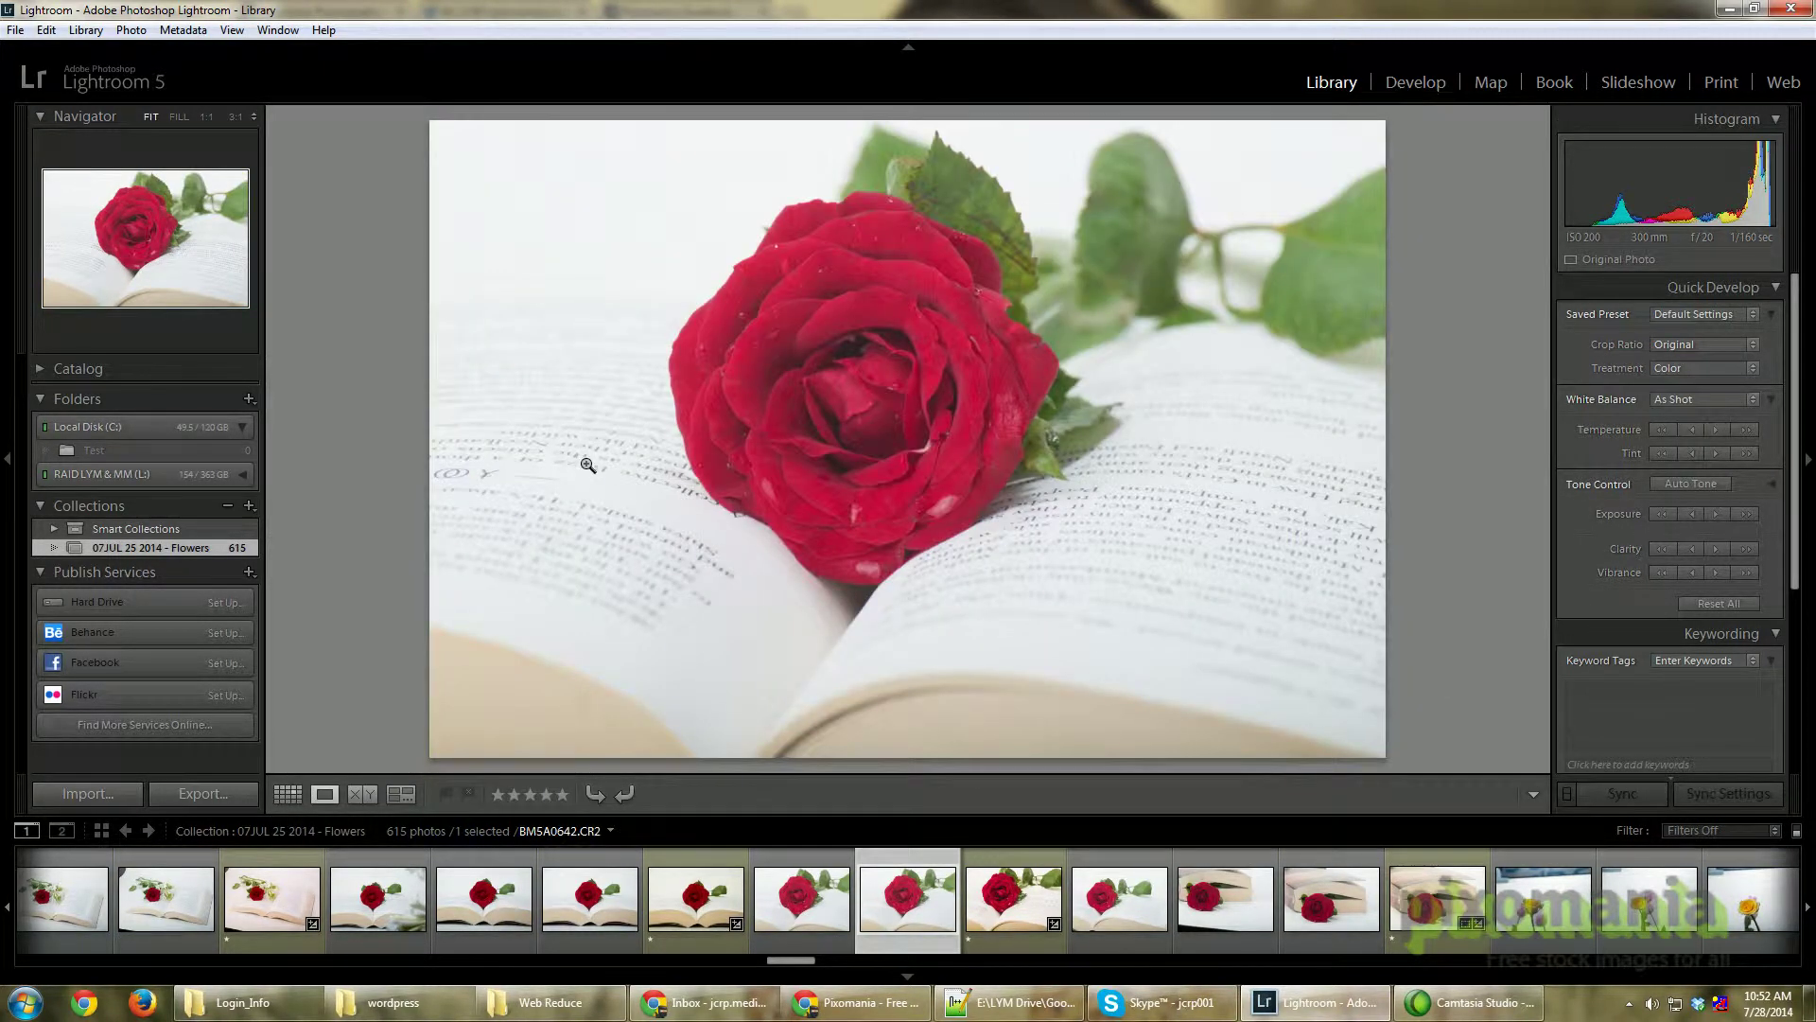
# Step: Return to the photo grid and compare the unedited and edited rose photos by selecting them alternately
pyautogui.press('g')
pyautogui.click(705, 456)
pyautogui.click(597, 463)
pyautogui.click(706, 458)
pyautogui.click(593, 458)
pyautogui.press('Right')
pyautogui.press('Left')
pyautogui.press('Right')
pyautogui.press('Left')
pyautogui.press('Right')
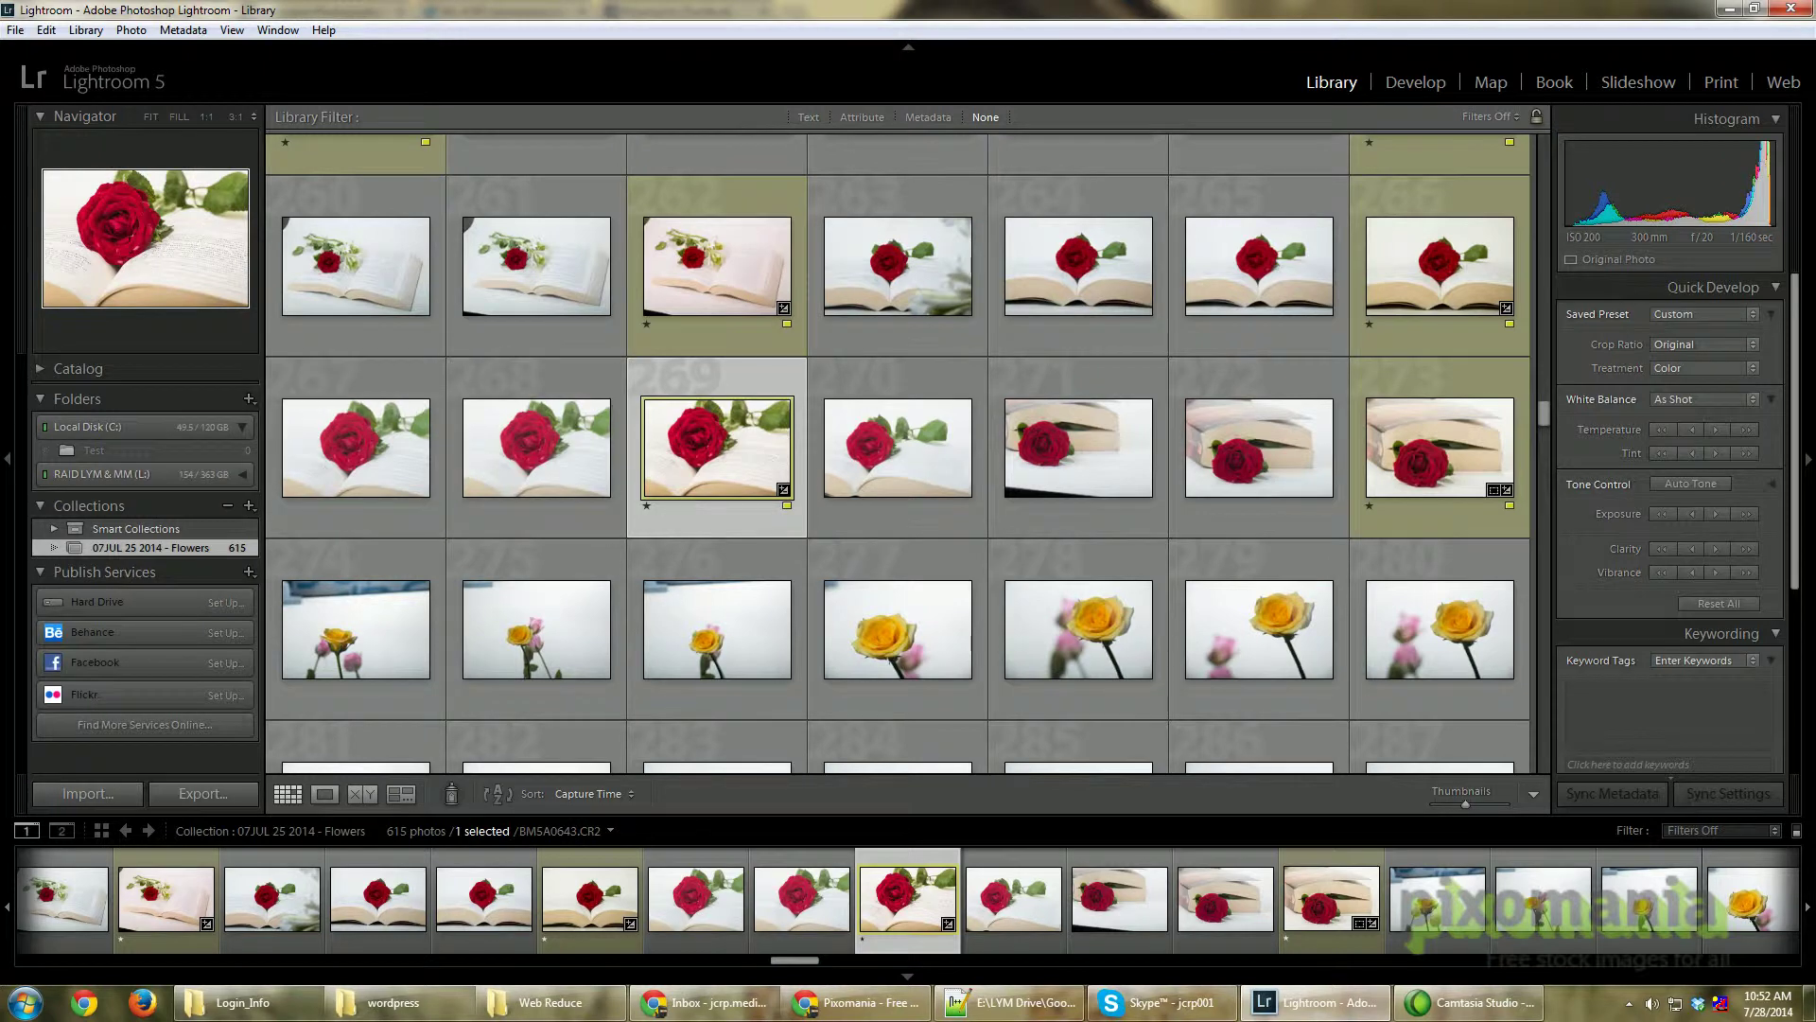
pyautogui.click(520, 453)
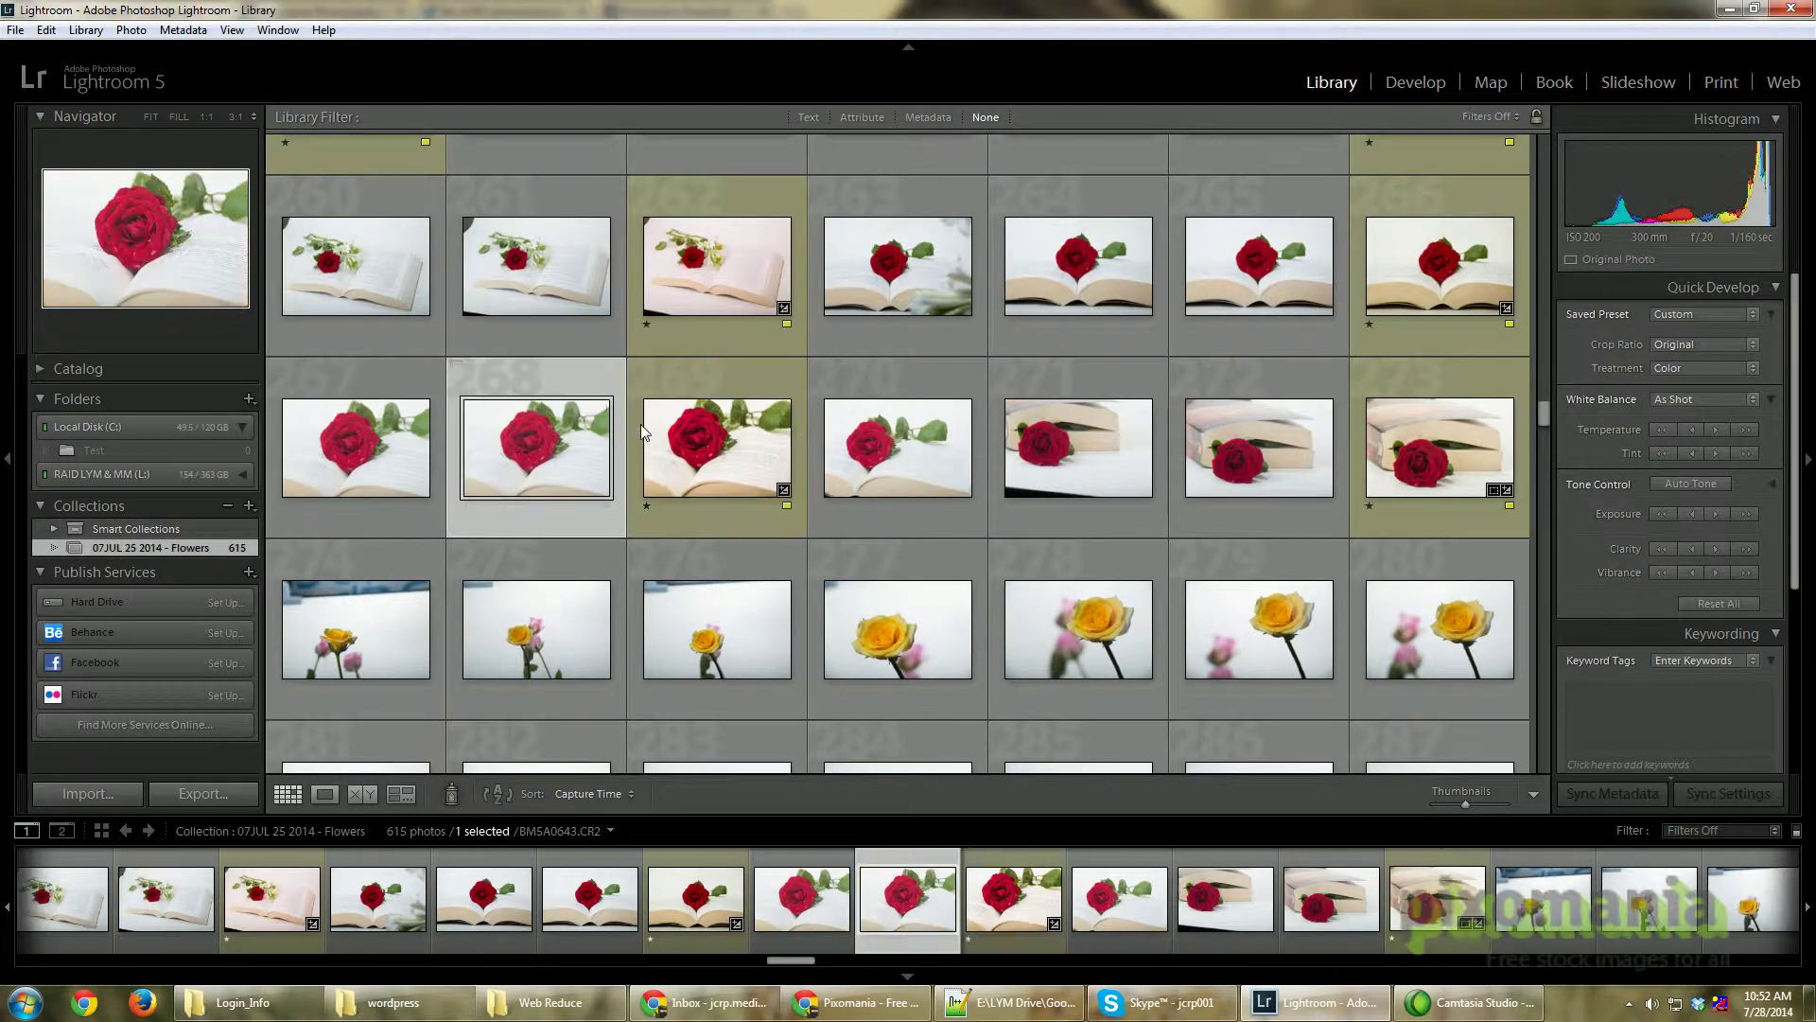
pyautogui.click(770, 463)
pyautogui.click(542, 451)
pyautogui.click(705, 473)
pyautogui.click(543, 459)
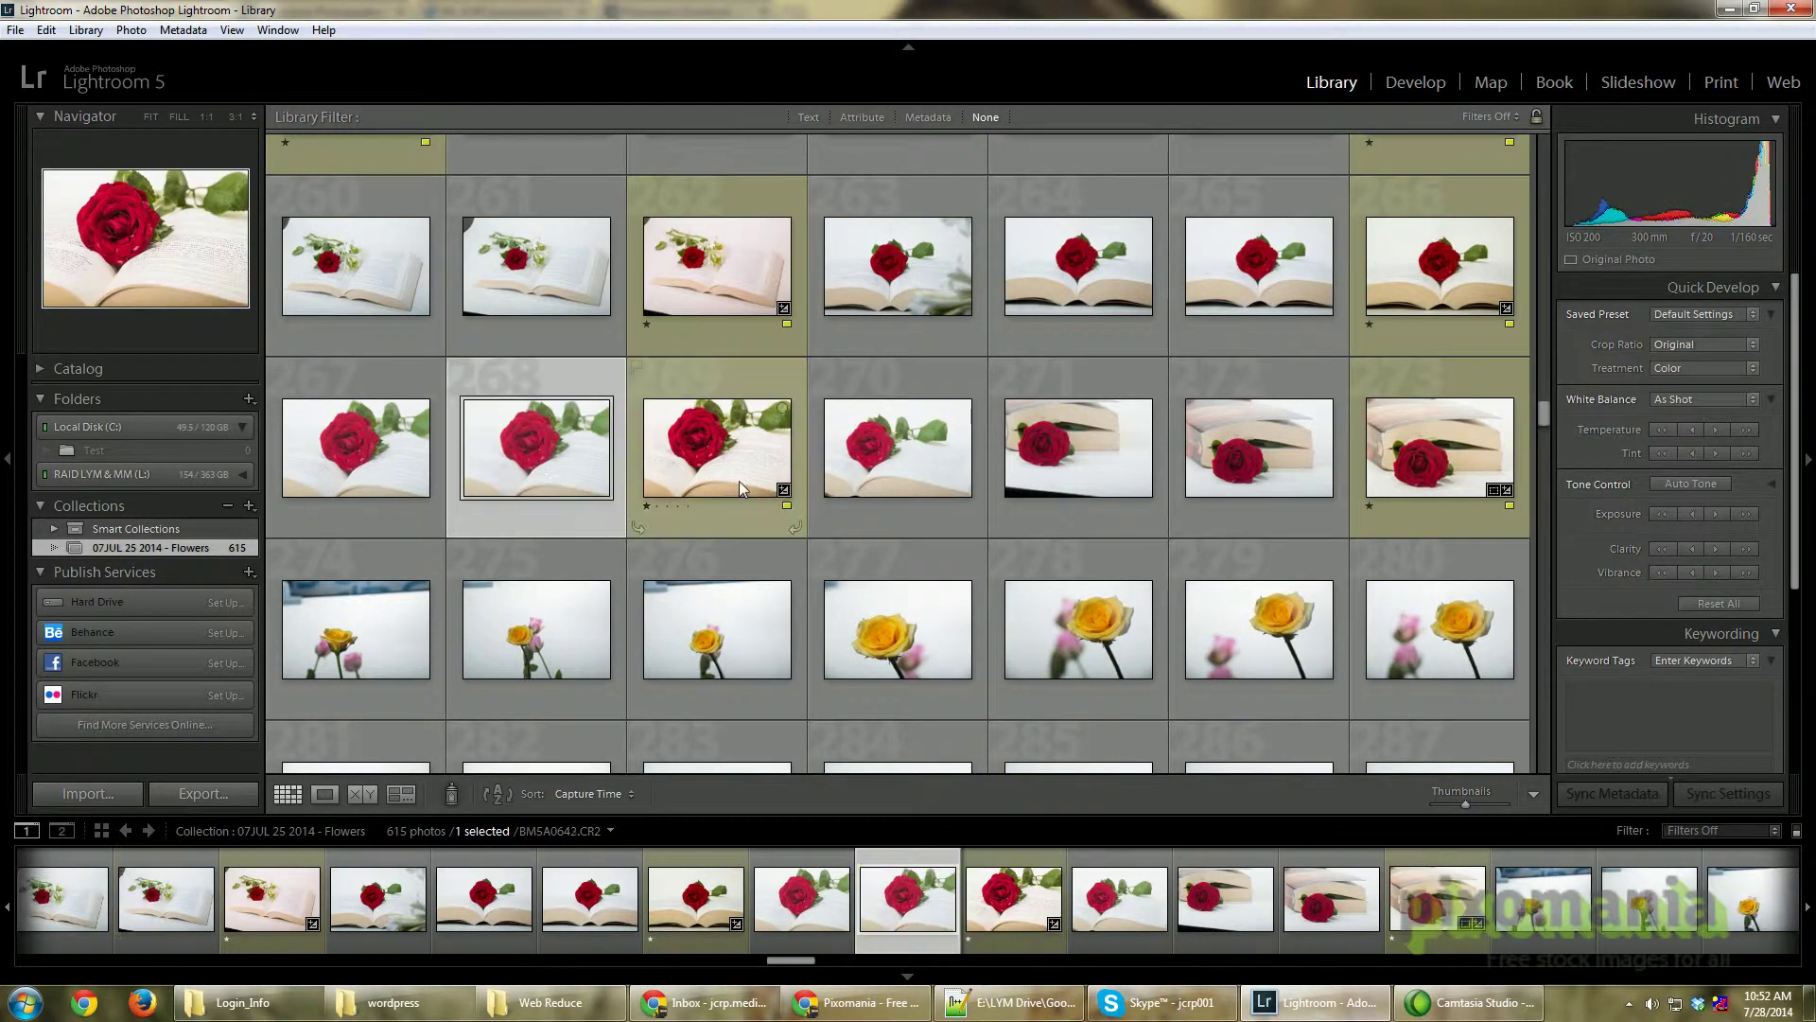
pyautogui.click(739, 481)
pyautogui.click(543, 463)
pyautogui.click(729, 469)
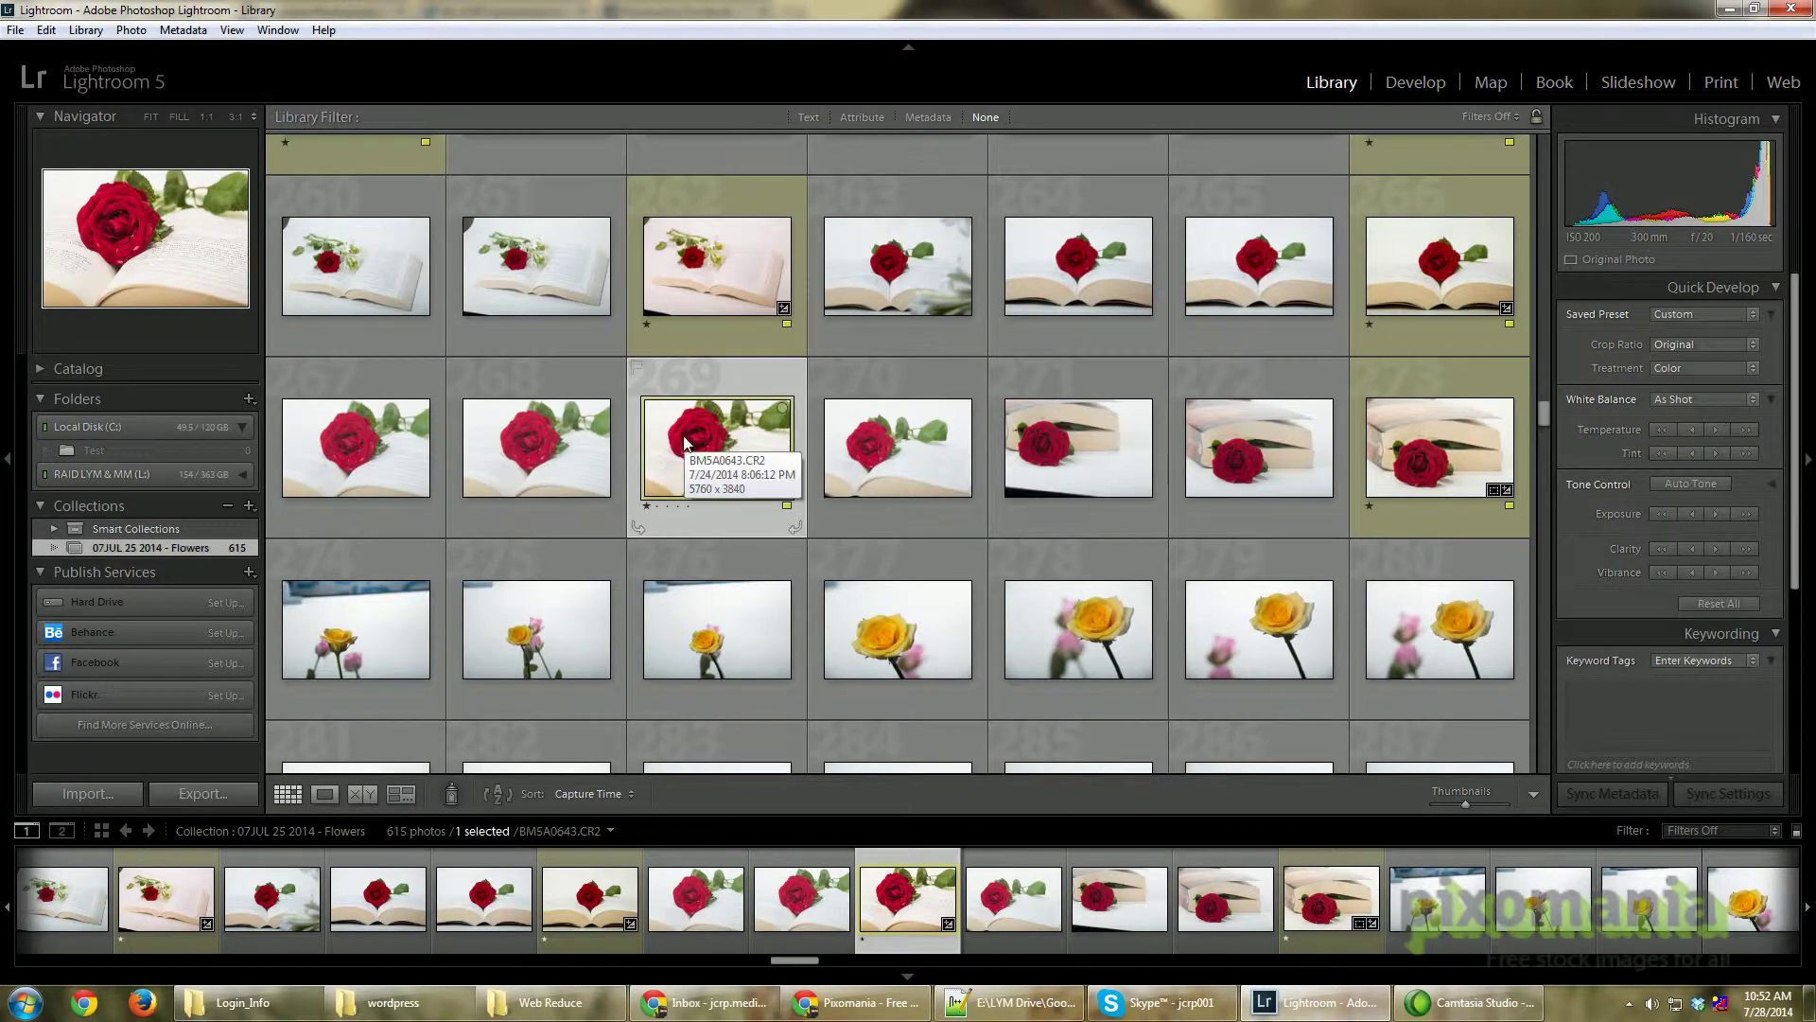
# Step: Switch to the browser and look through the product categories, recent products and product tags on the pixomania.in home page
pyautogui.click(806, 1000)
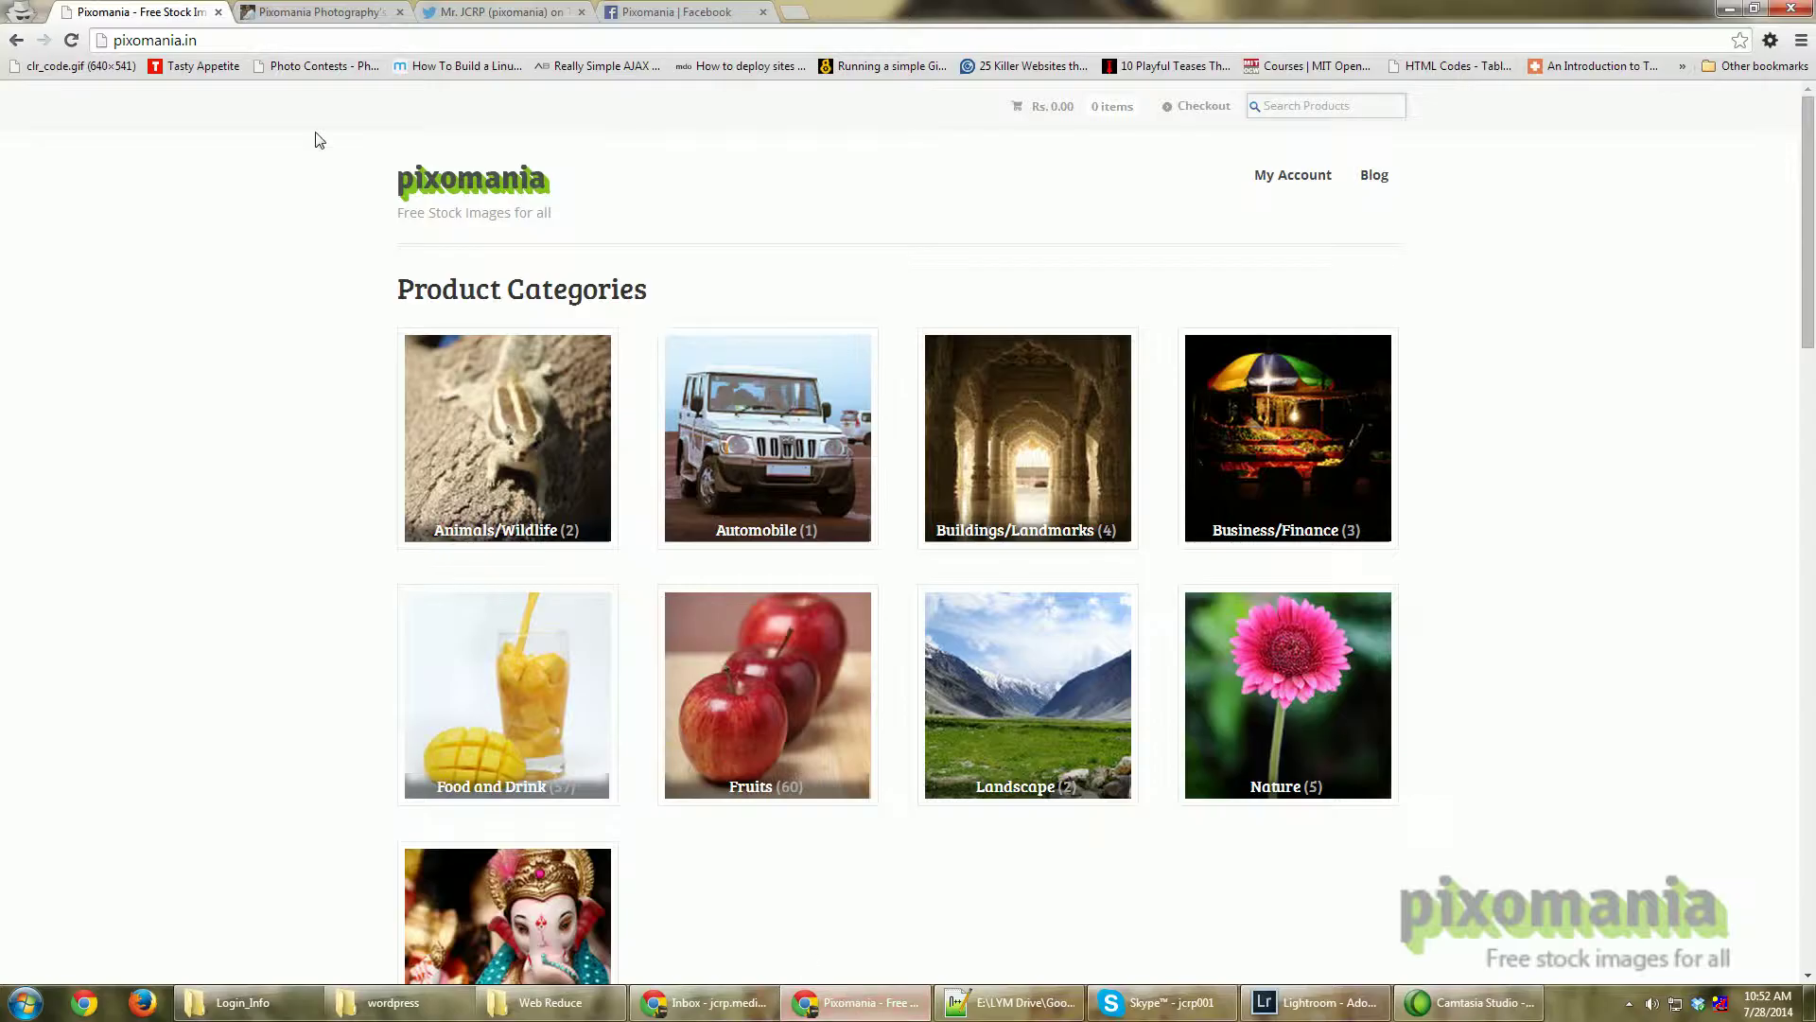
pyautogui.click(254, 41)
pyautogui.click(218, 201)
pyautogui.middleClick(193, 246)
pyautogui.middleClick(185, 596)
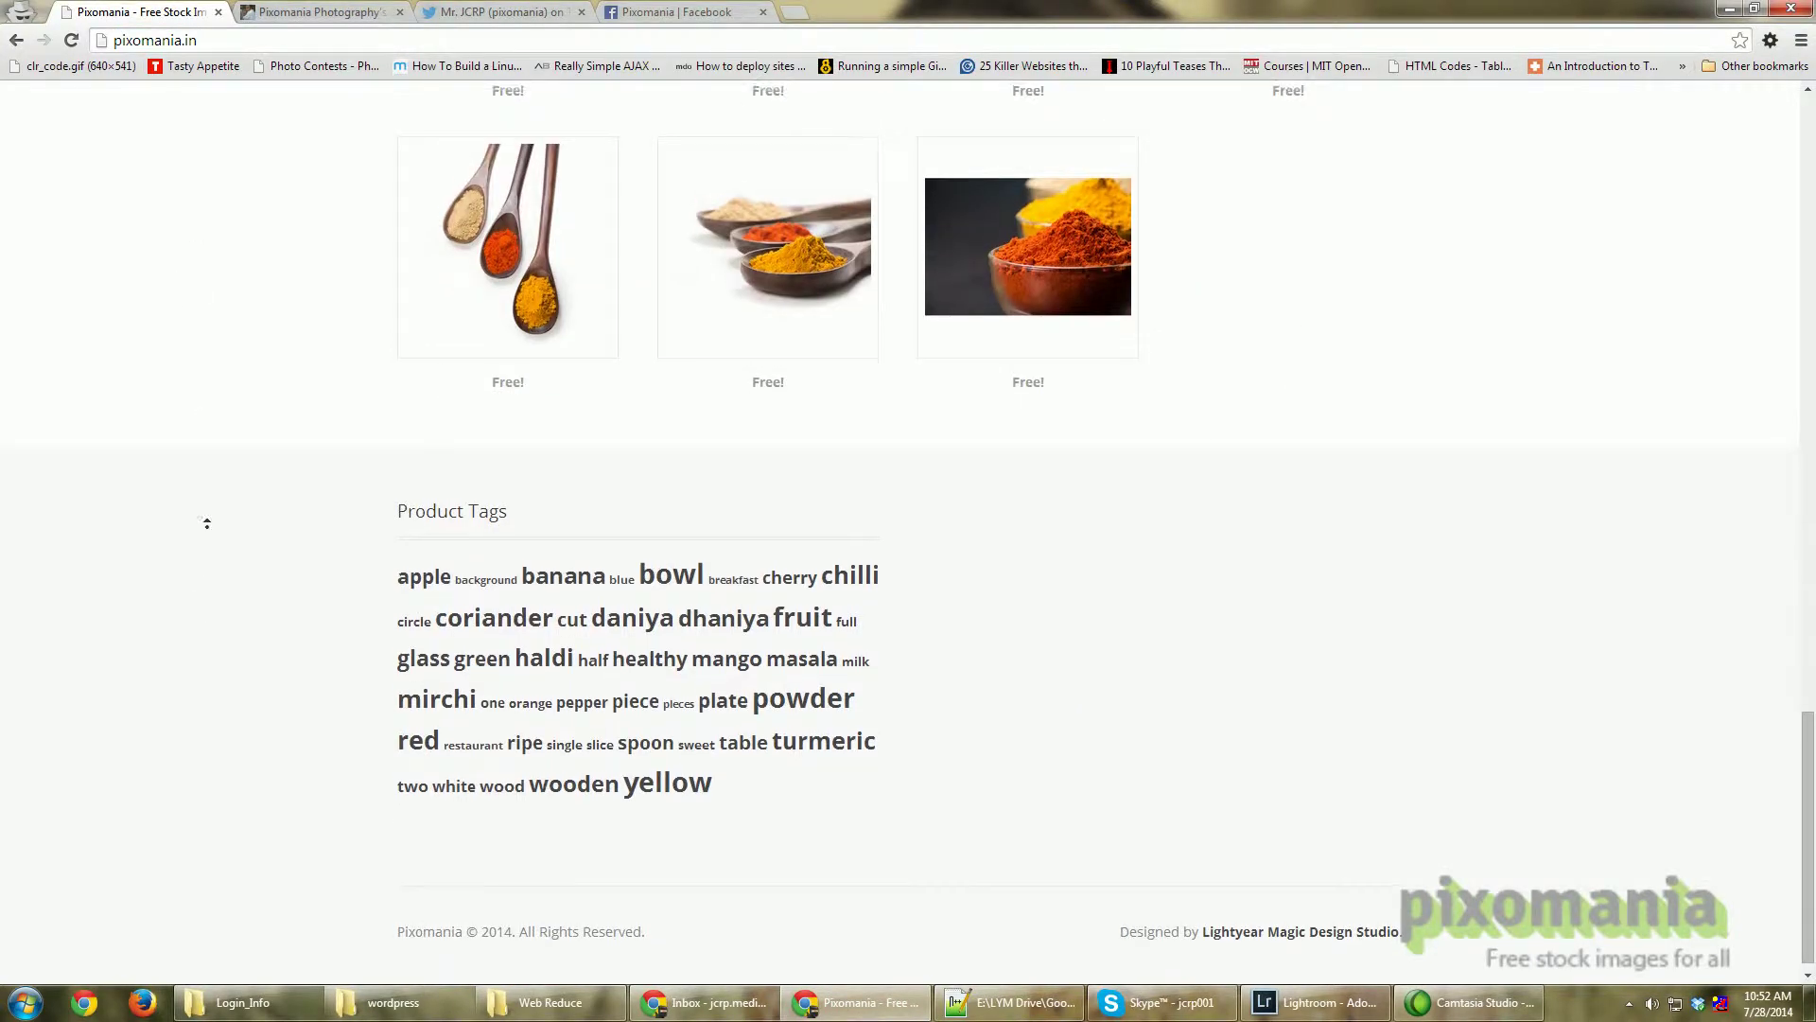
pyautogui.middleClick(219, 510)
pyautogui.middleClick(256, 466)
pyautogui.click(257, 466)
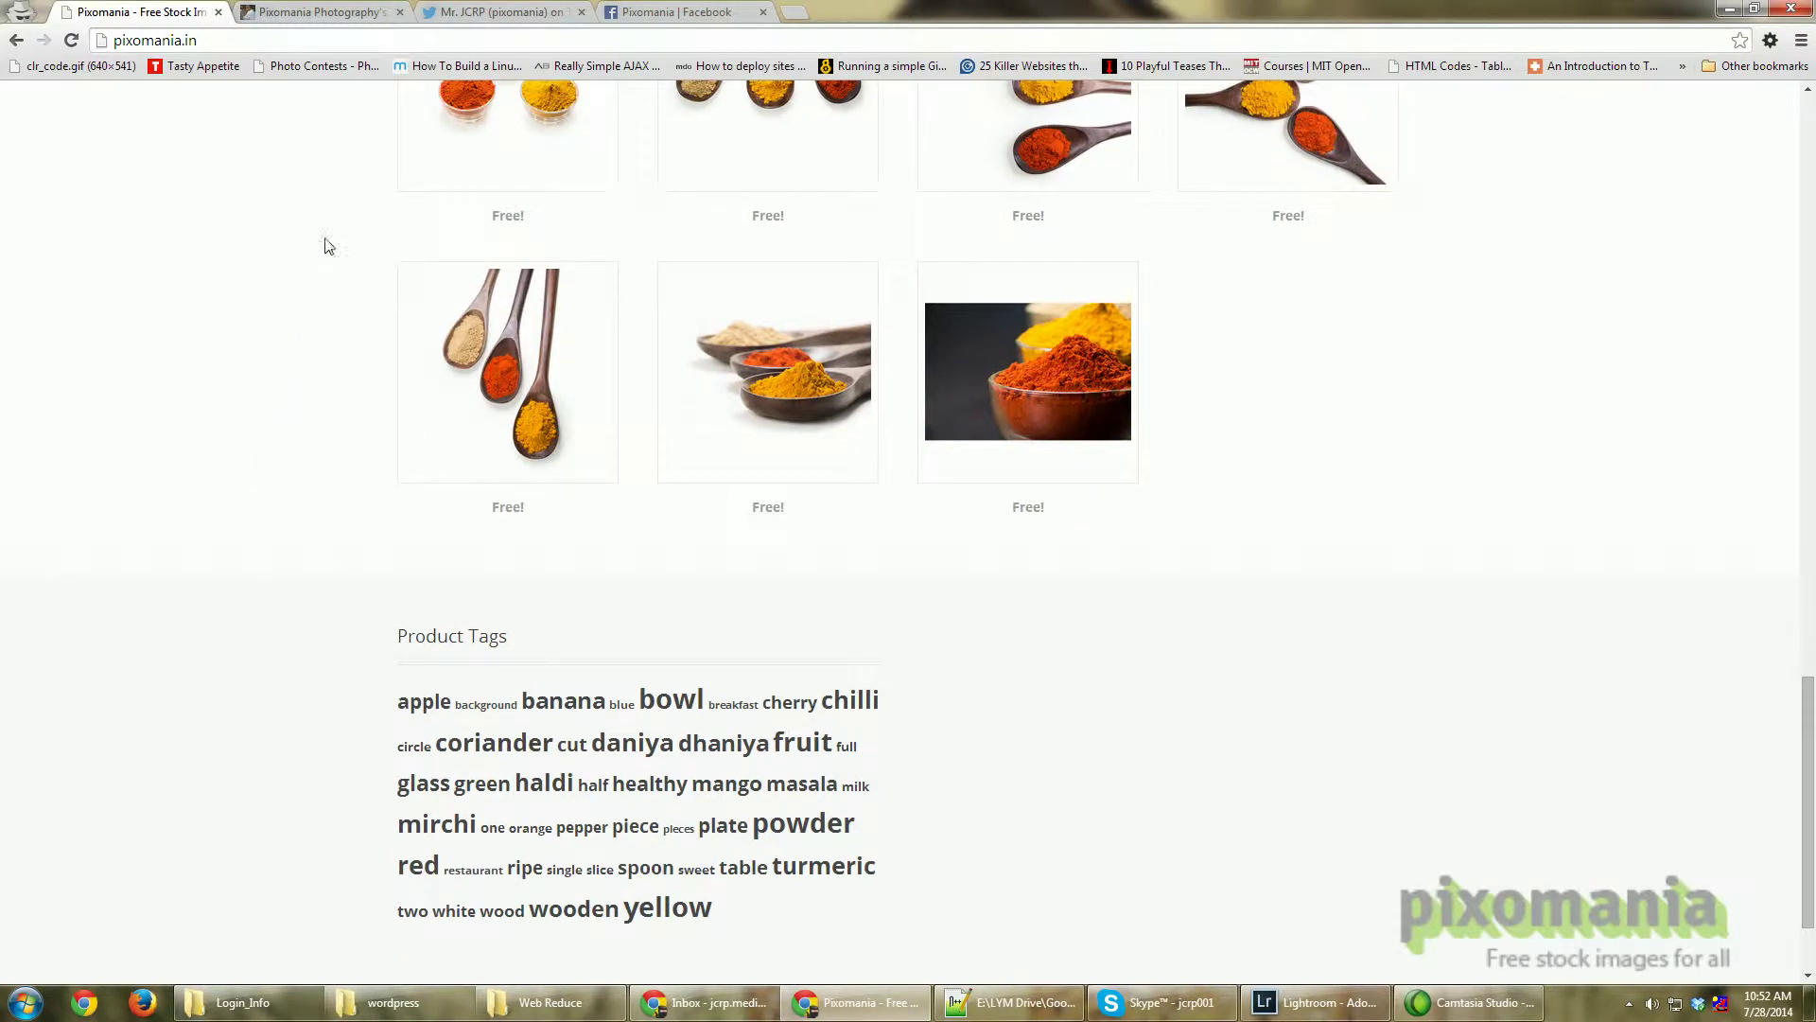
pyautogui.scroll(12, 329, 245)
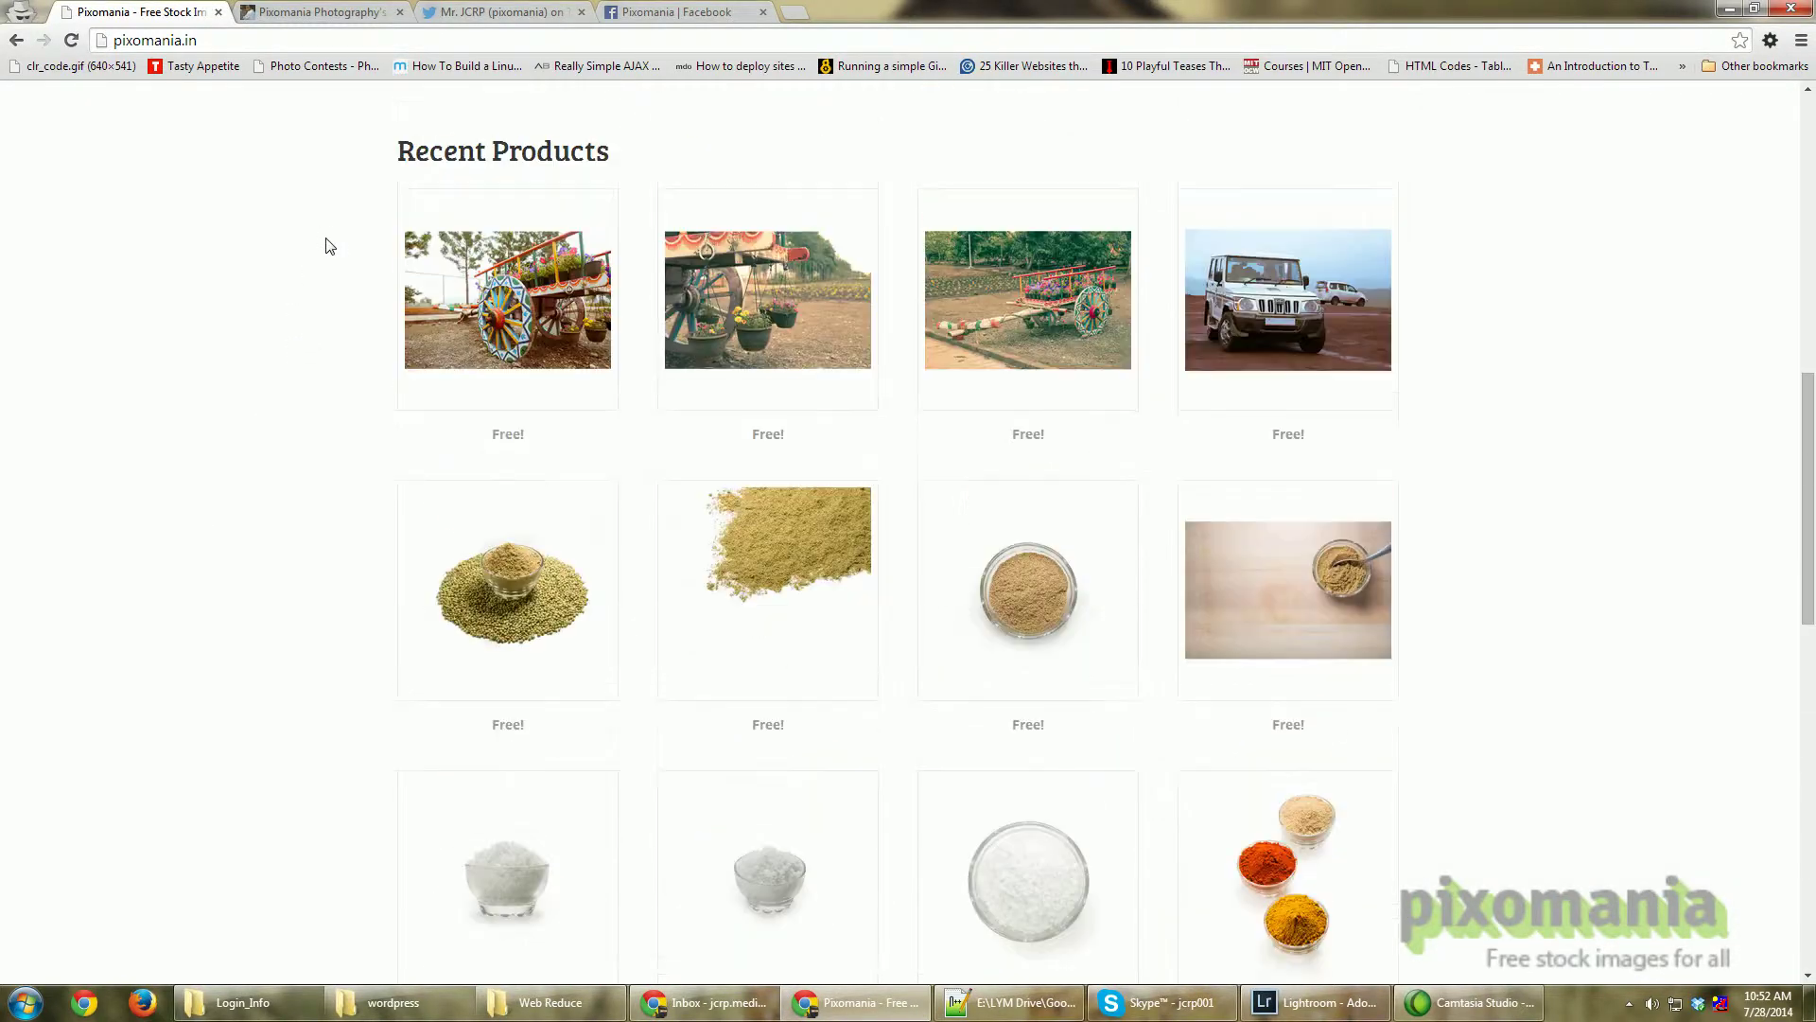
pyautogui.scroll(4, 329, 246)
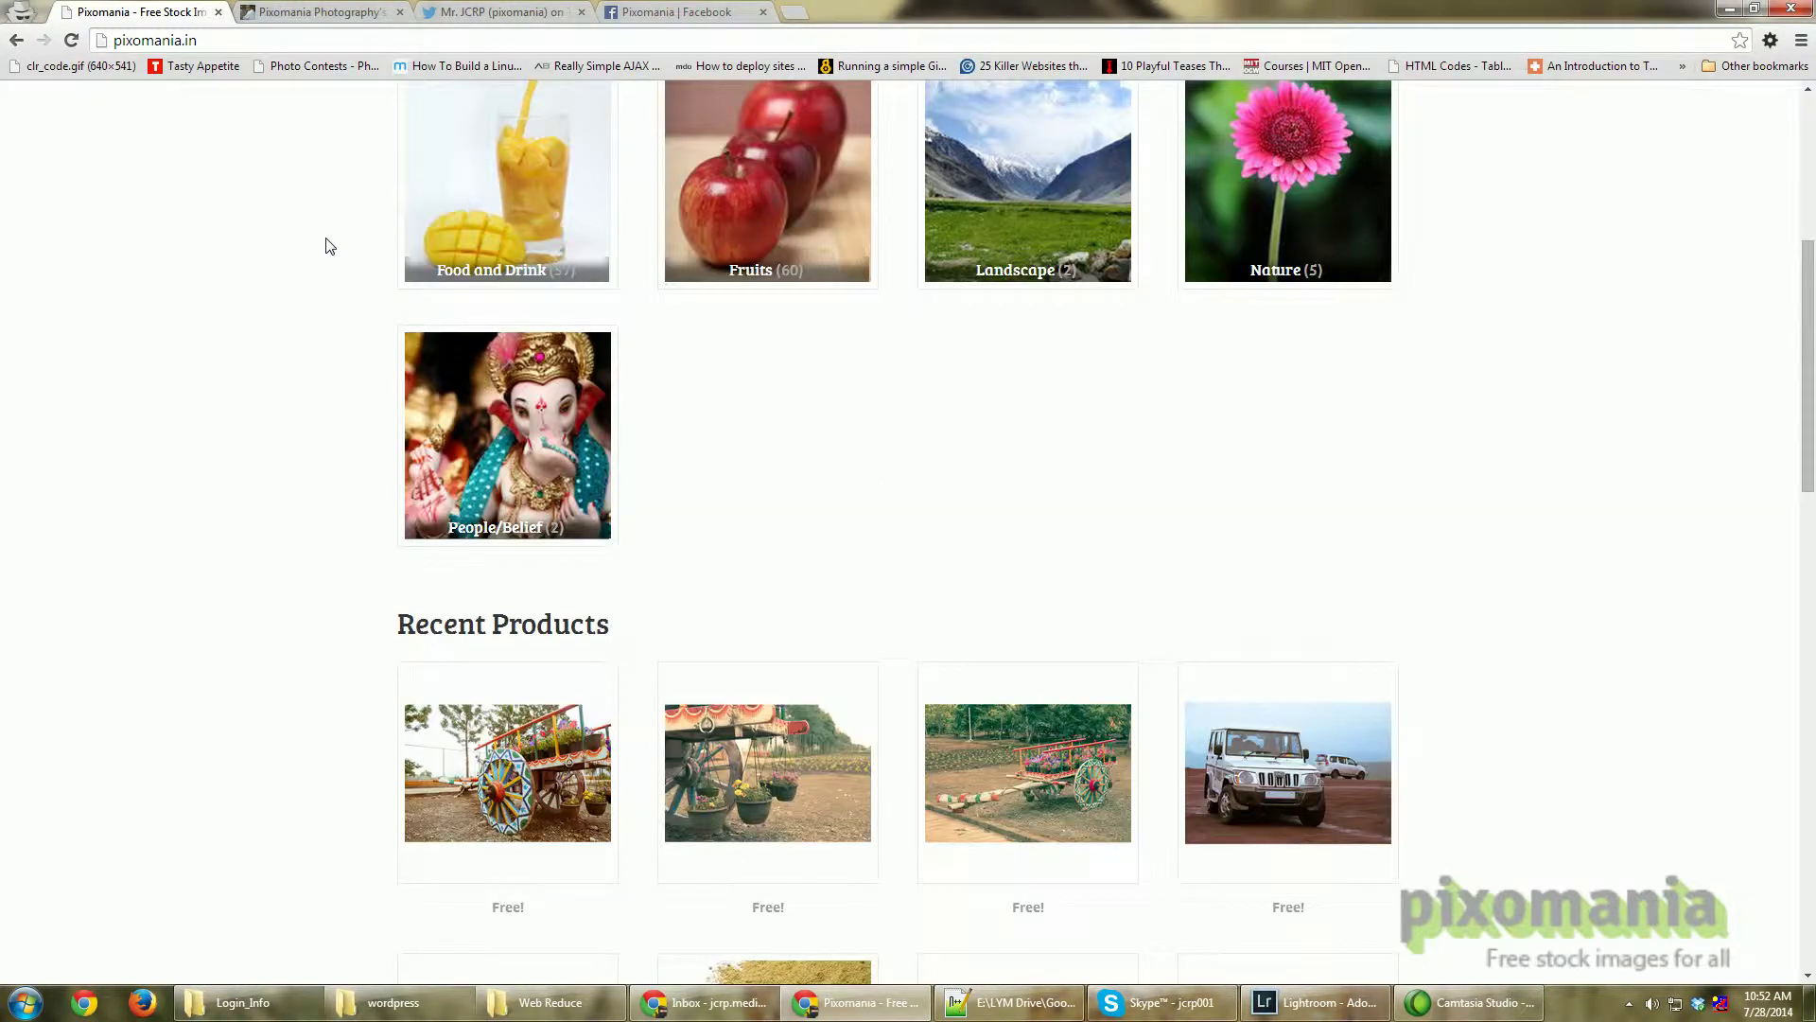
pyautogui.scroll(2, 329, 246)
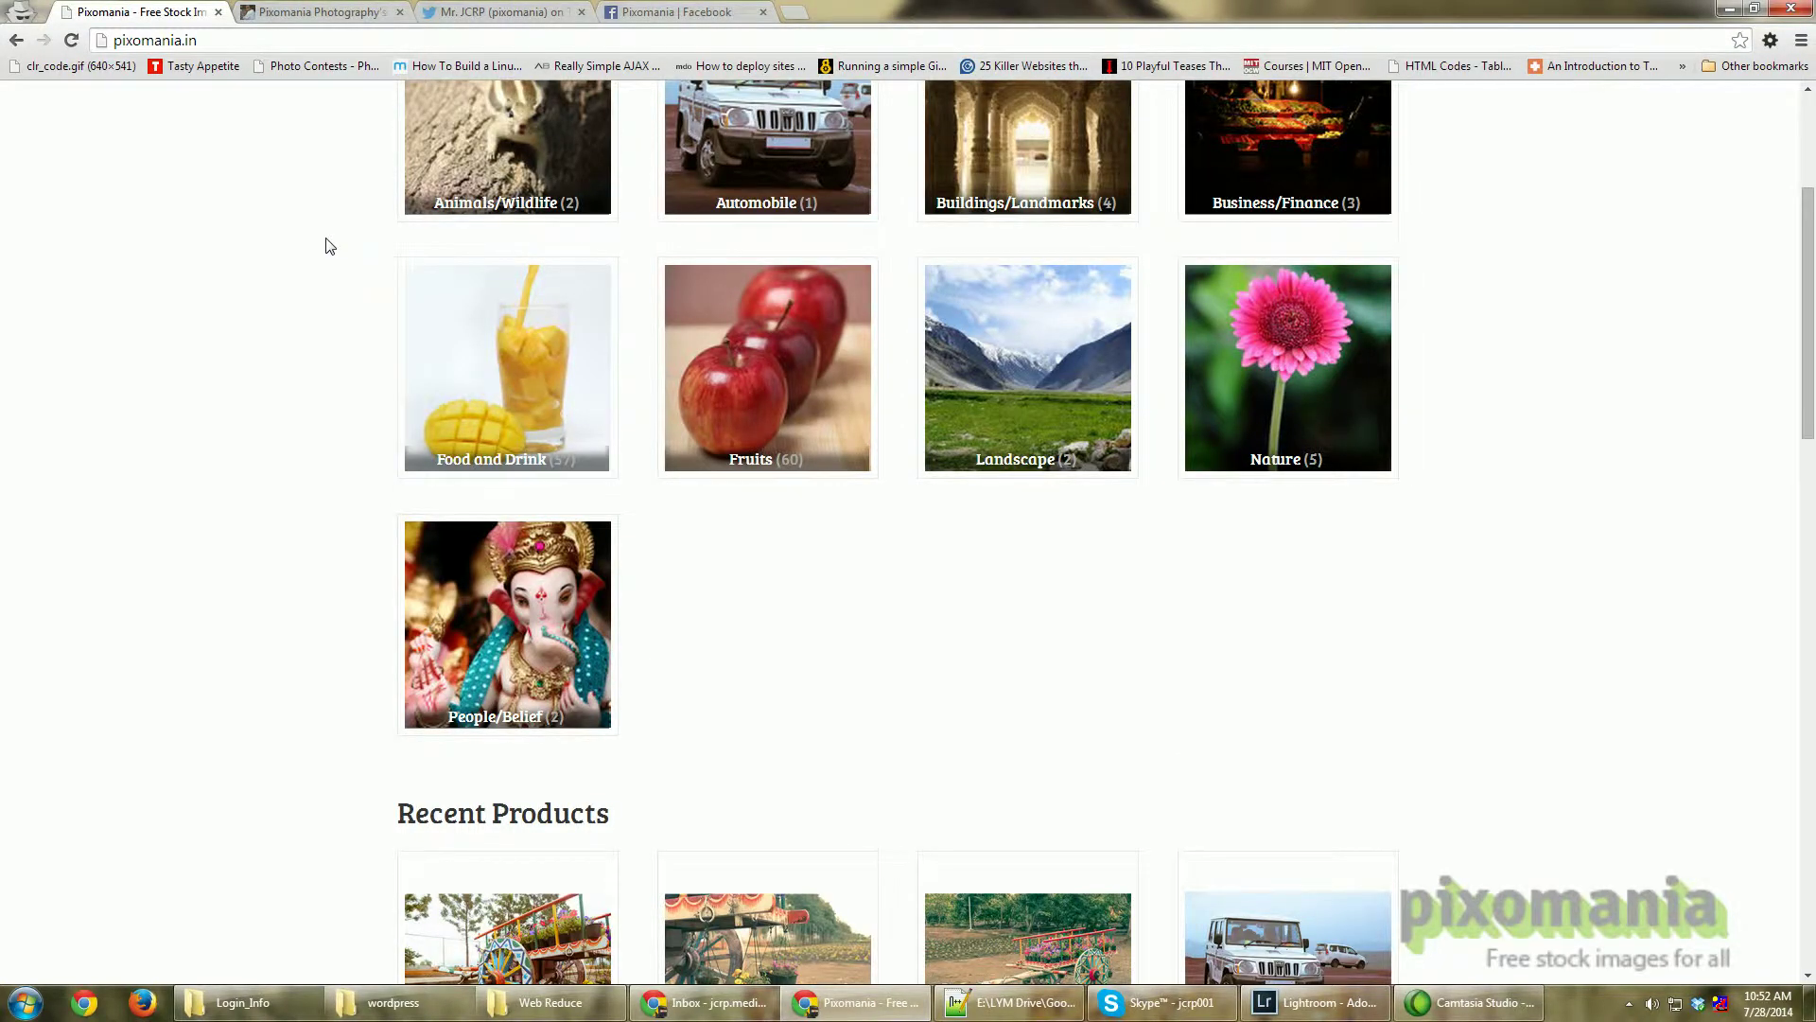
pyautogui.scroll(1, 329, 246)
pyautogui.scroll(2, 329, 246)
pyautogui.scroll(-5, 329, 246)
pyautogui.scroll(-8, 329, 246)
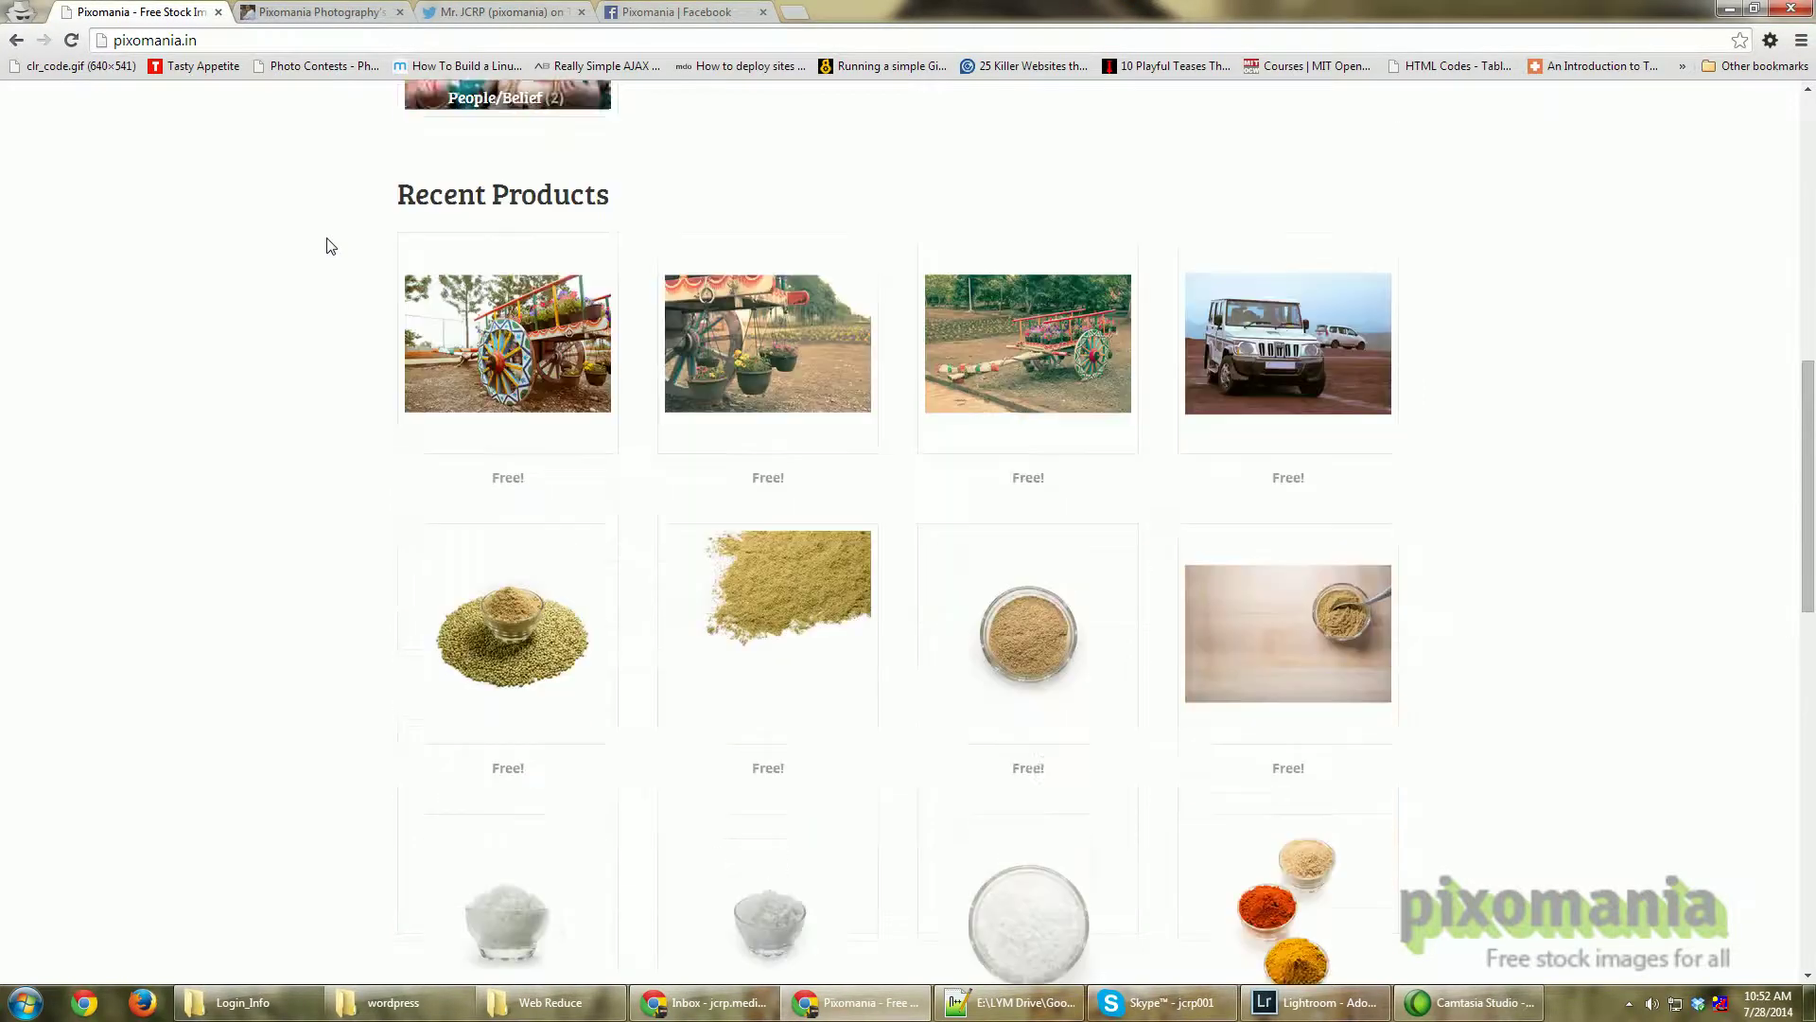
pyautogui.scroll(-7, 329, 246)
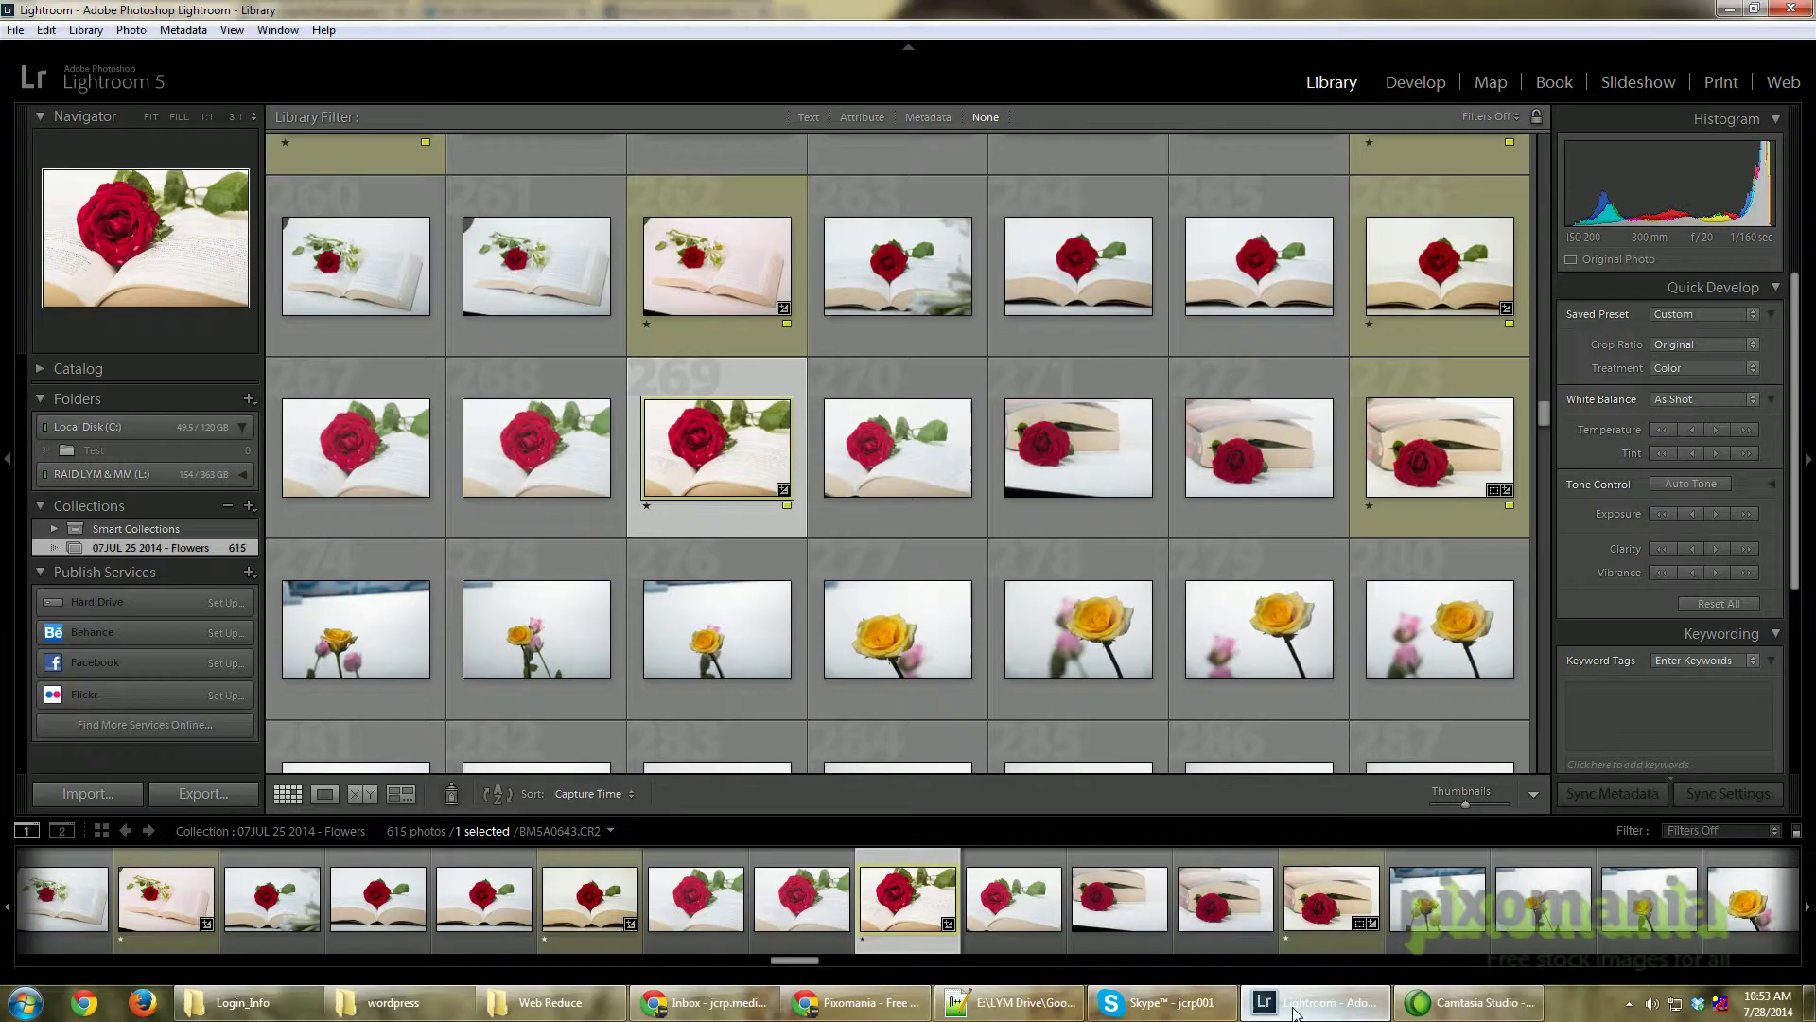
# Step: Switch back to Lightroom and open the unedited rose photo BM5A0642.CR2 in the Develop module
pyautogui.click(1320, 1002)
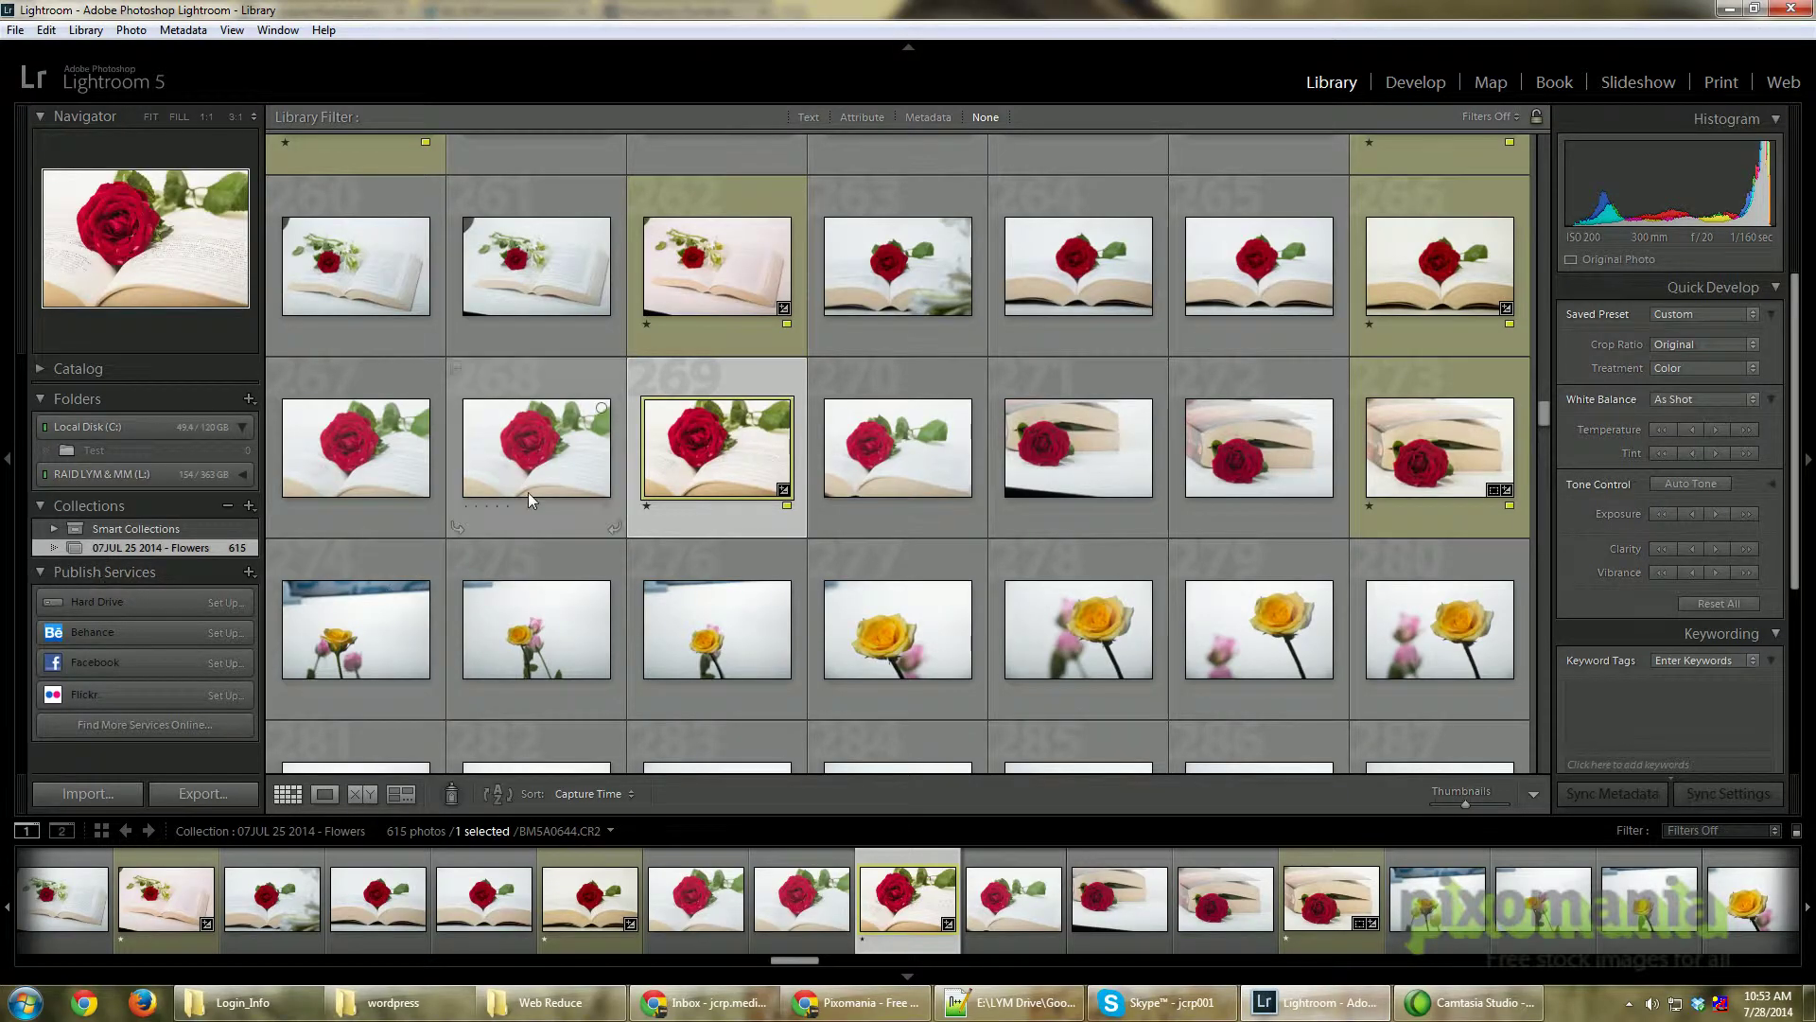
pyautogui.click(533, 463)
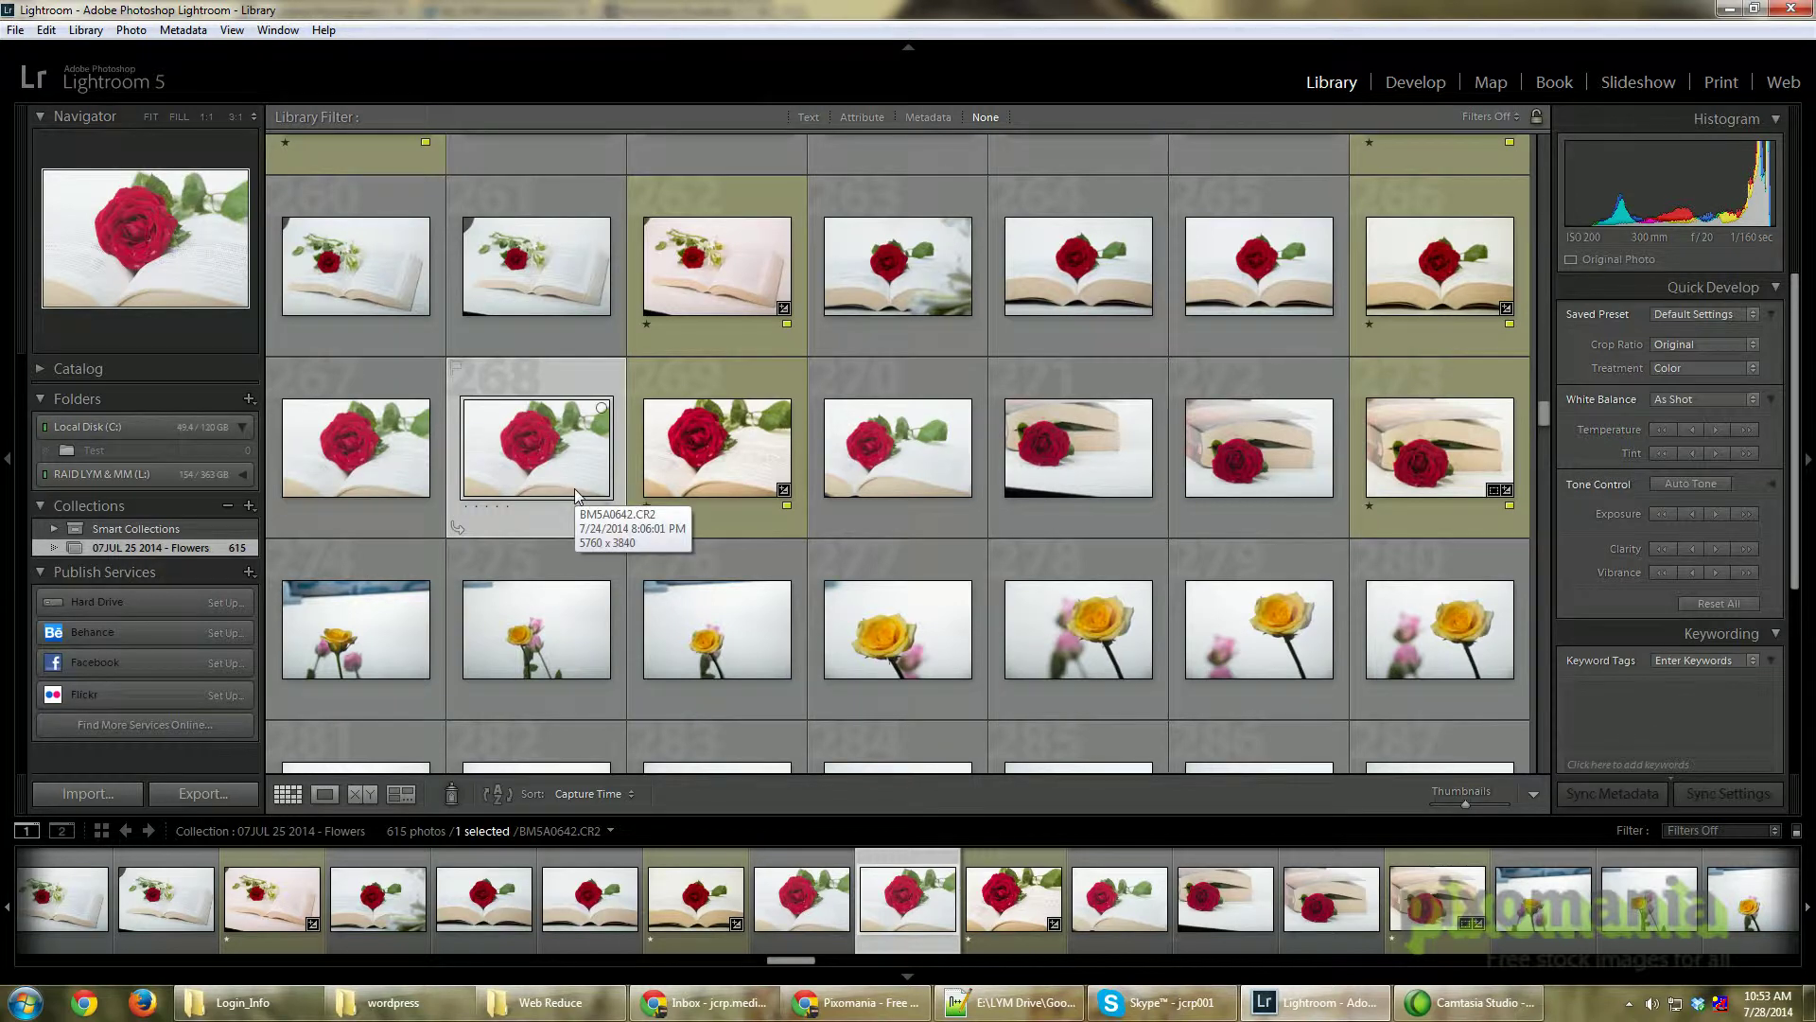
pyautogui.click(1416, 83)
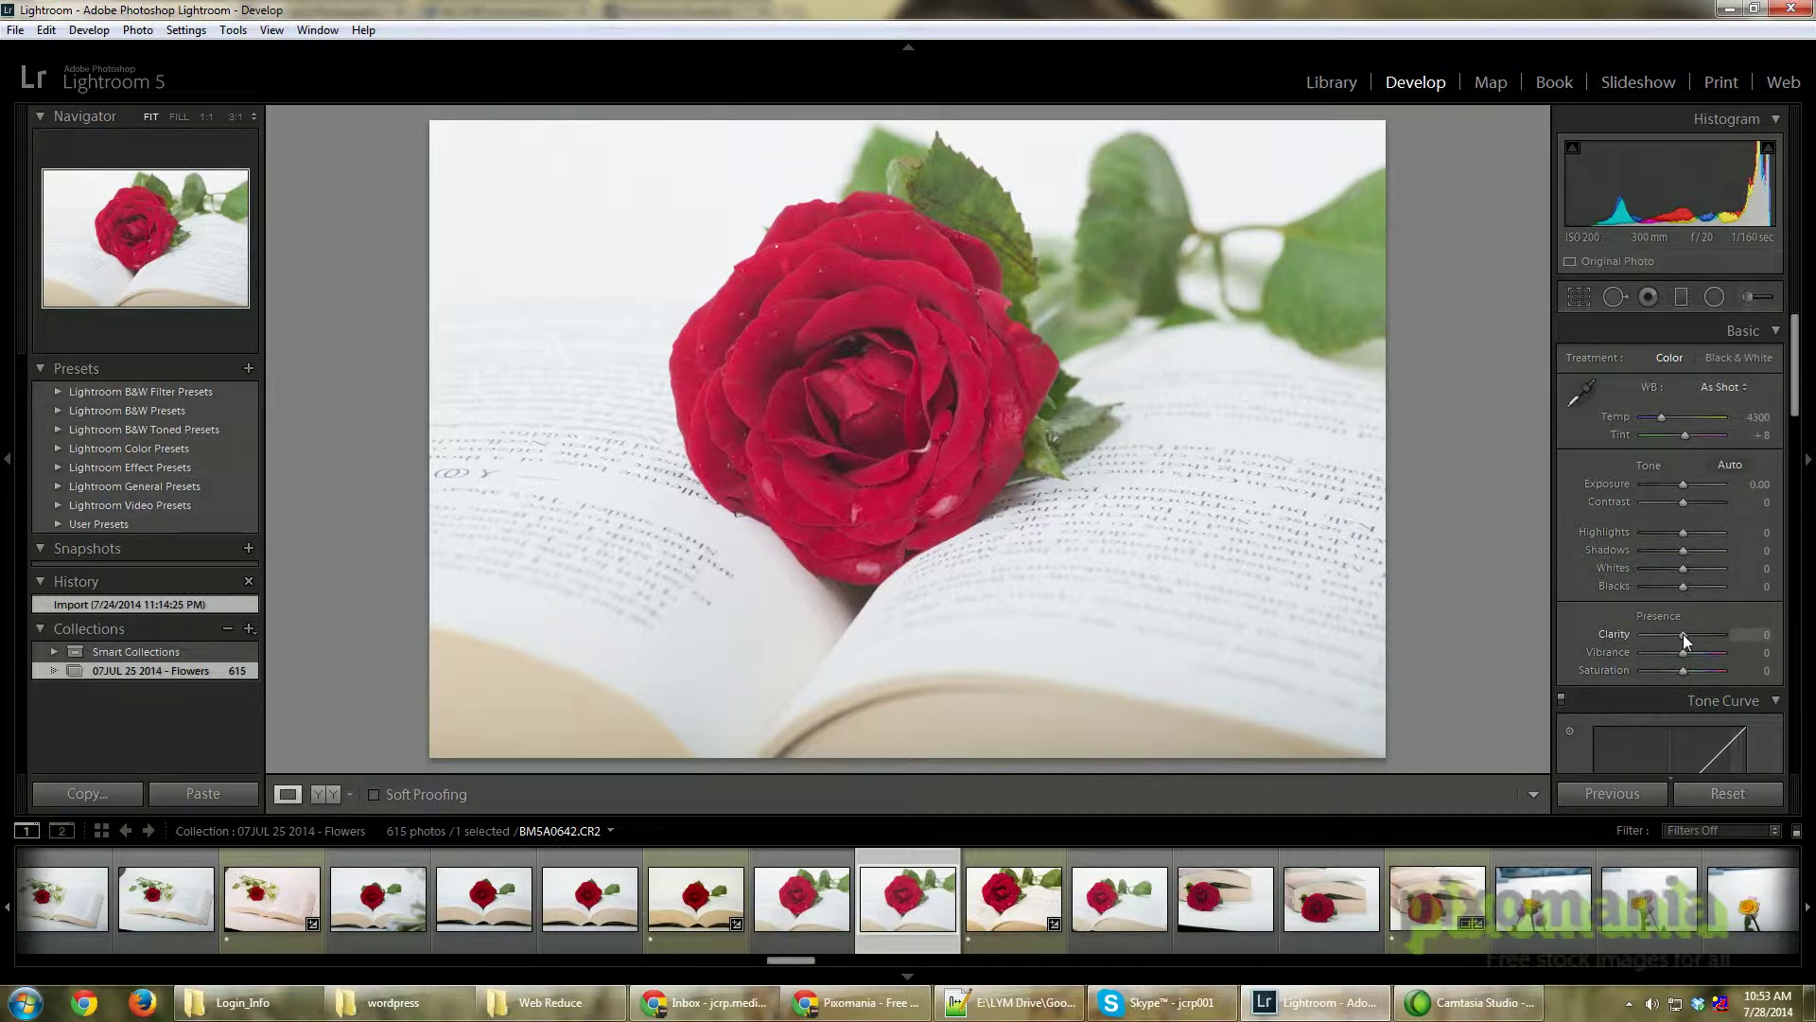
# Step: Set the rose photo's Clarity to +65
pyautogui.moveTo(1682, 504); pyautogui.dragTo(1684, 505)
pyautogui.hotkey('ctrl', 'z')
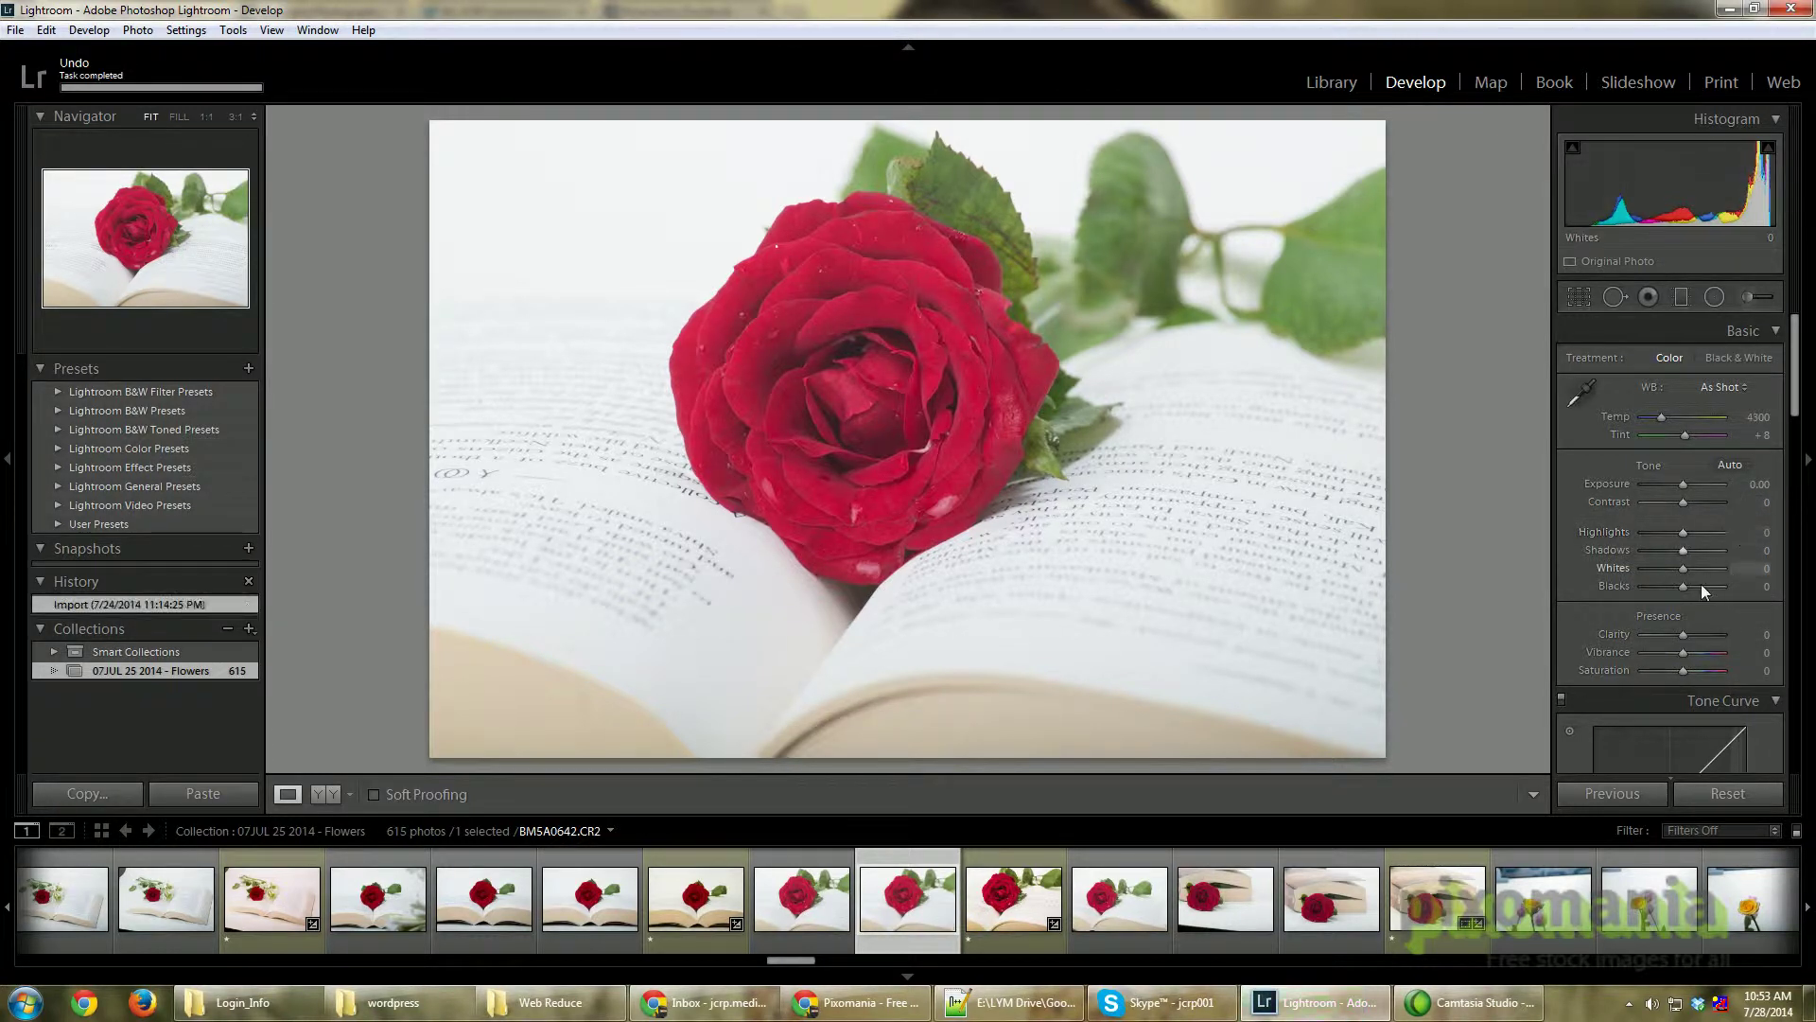
pyautogui.moveTo(1685, 636)
pyautogui.mouseDown()
pyautogui.moveTo(1729, 638)
pyautogui.moveTo(1711, 638)
pyautogui.mouseUp()
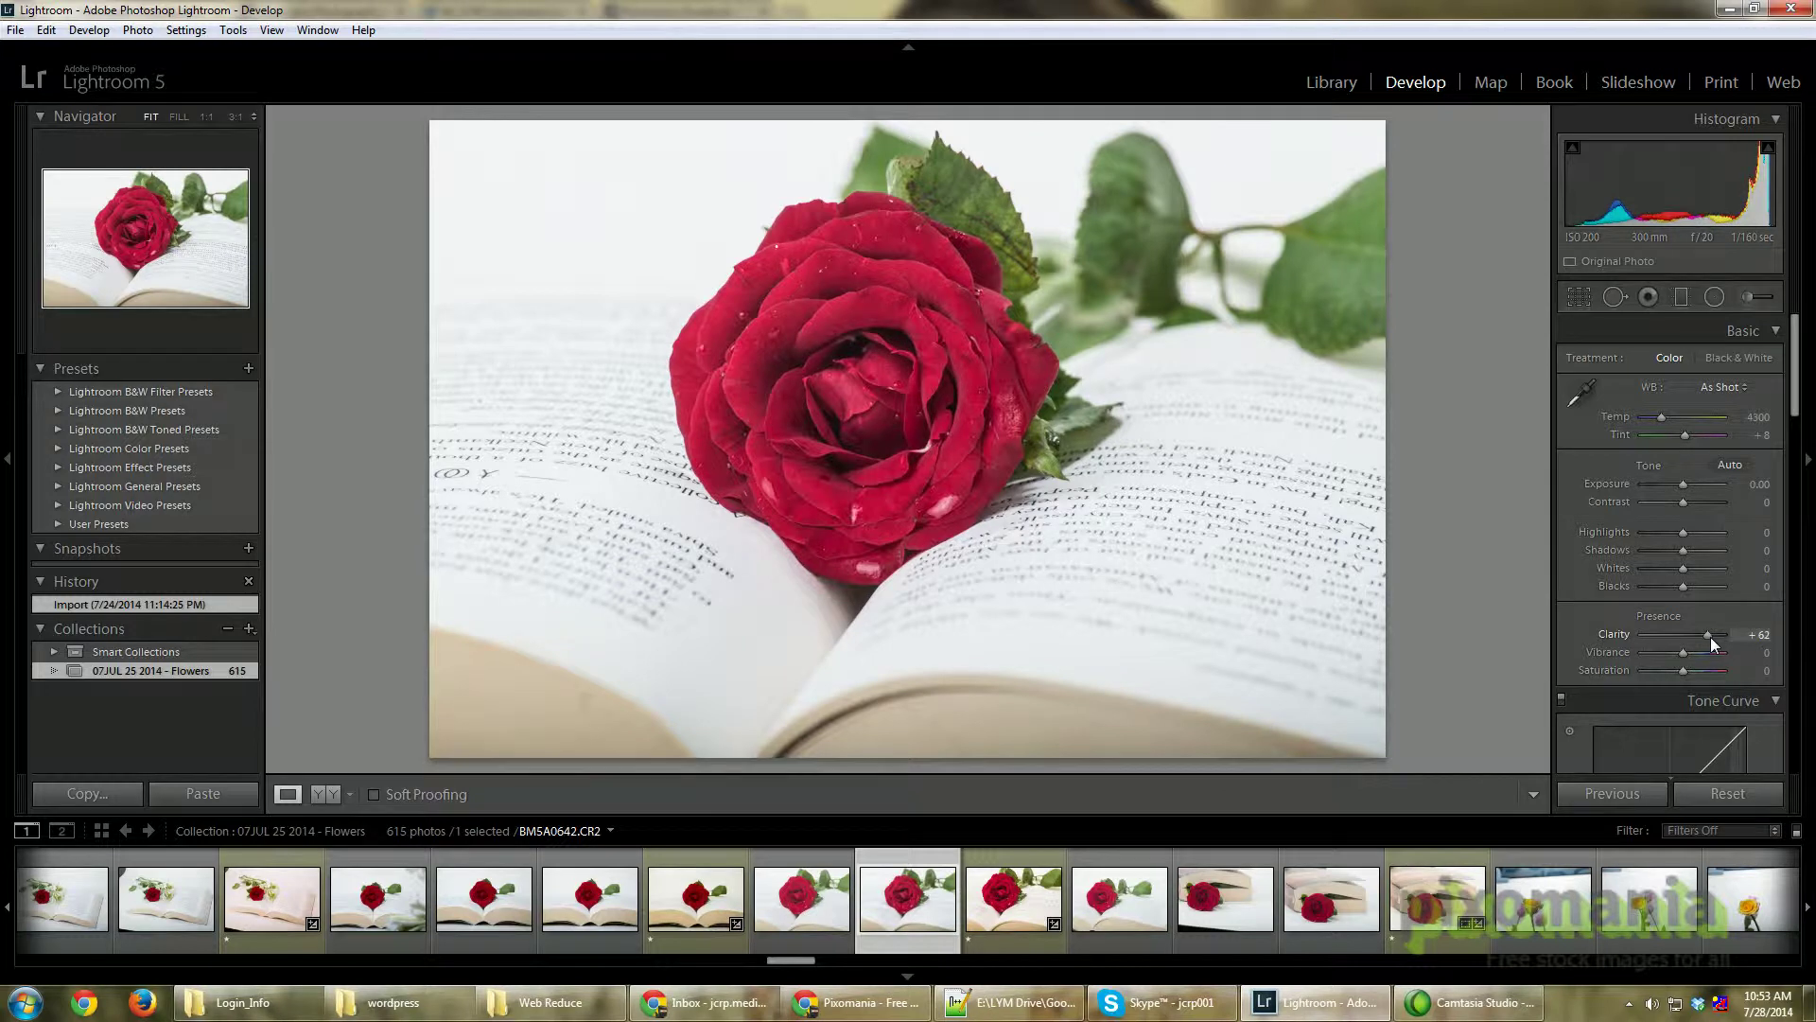
pyautogui.click(1752, 635)
pyautogui.write('65')
pyautogui.press('Return')
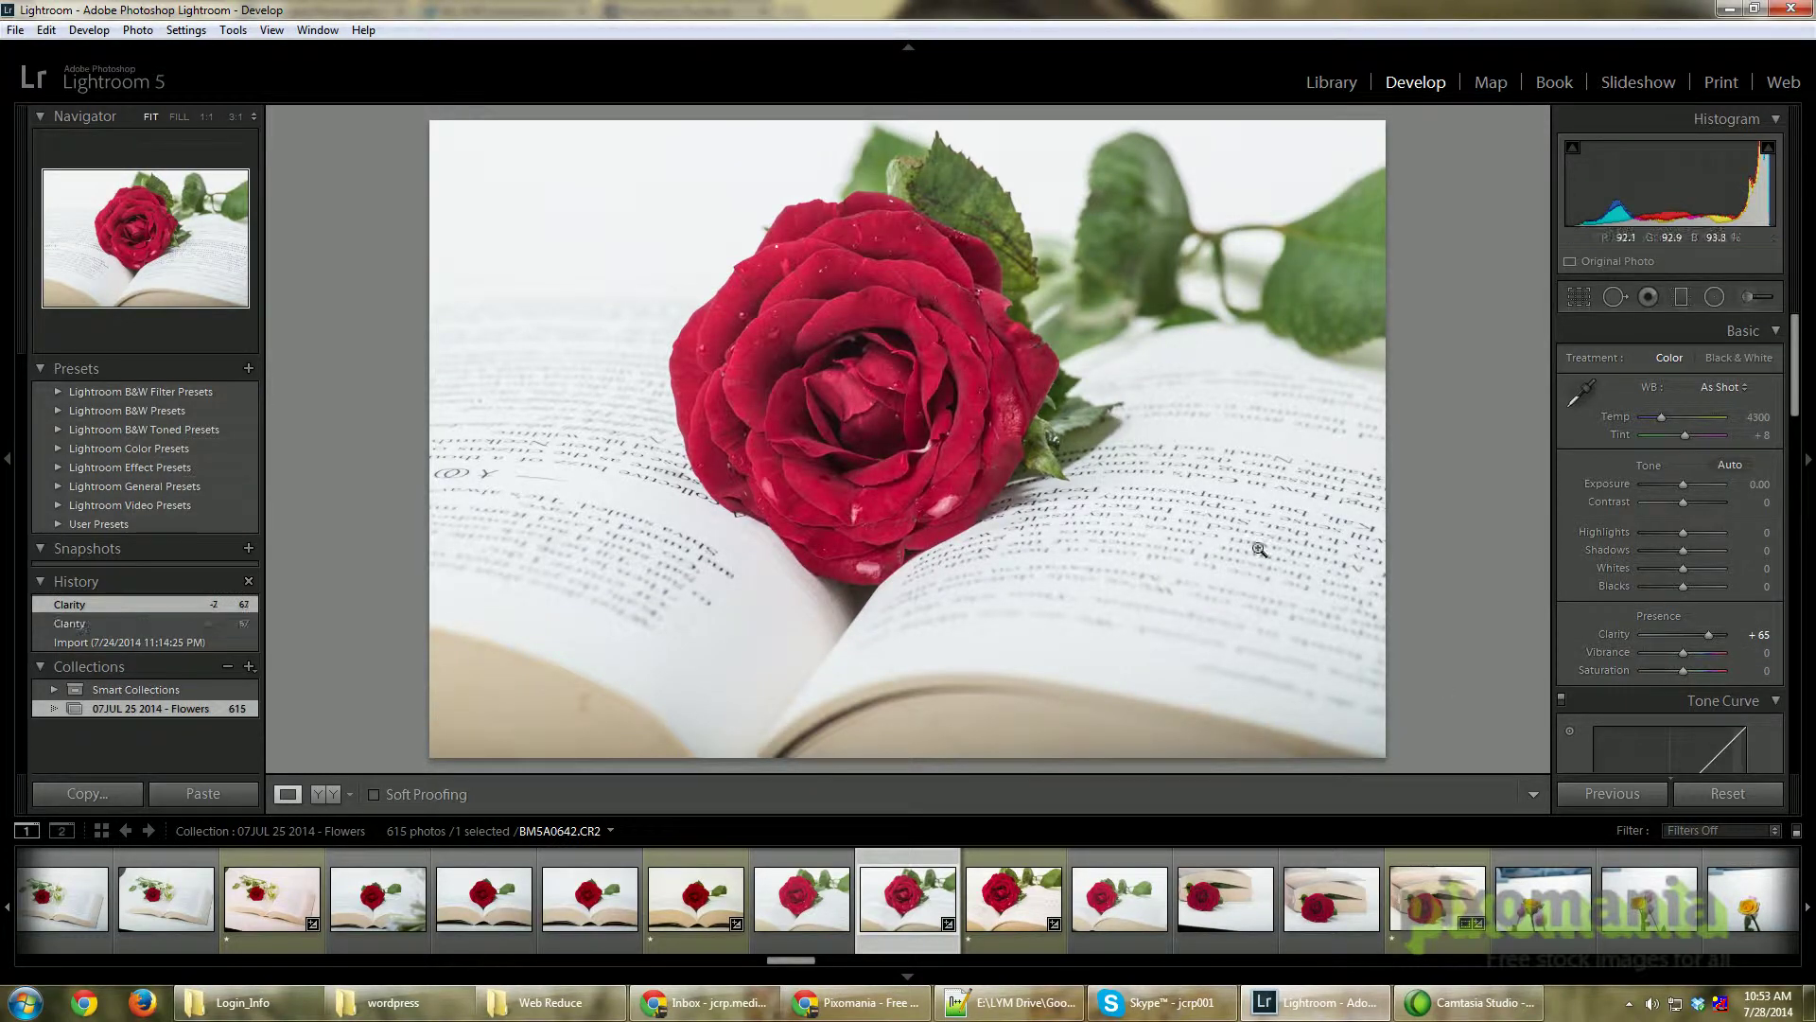
# Step: Point the Detail preview at the rose's centre and set the Luminance noise reduction to 75
pyautogui.moveTo(1796, 376); pyautogui.dragTo(1795, 569)
pyautogui.click(1572, 445)
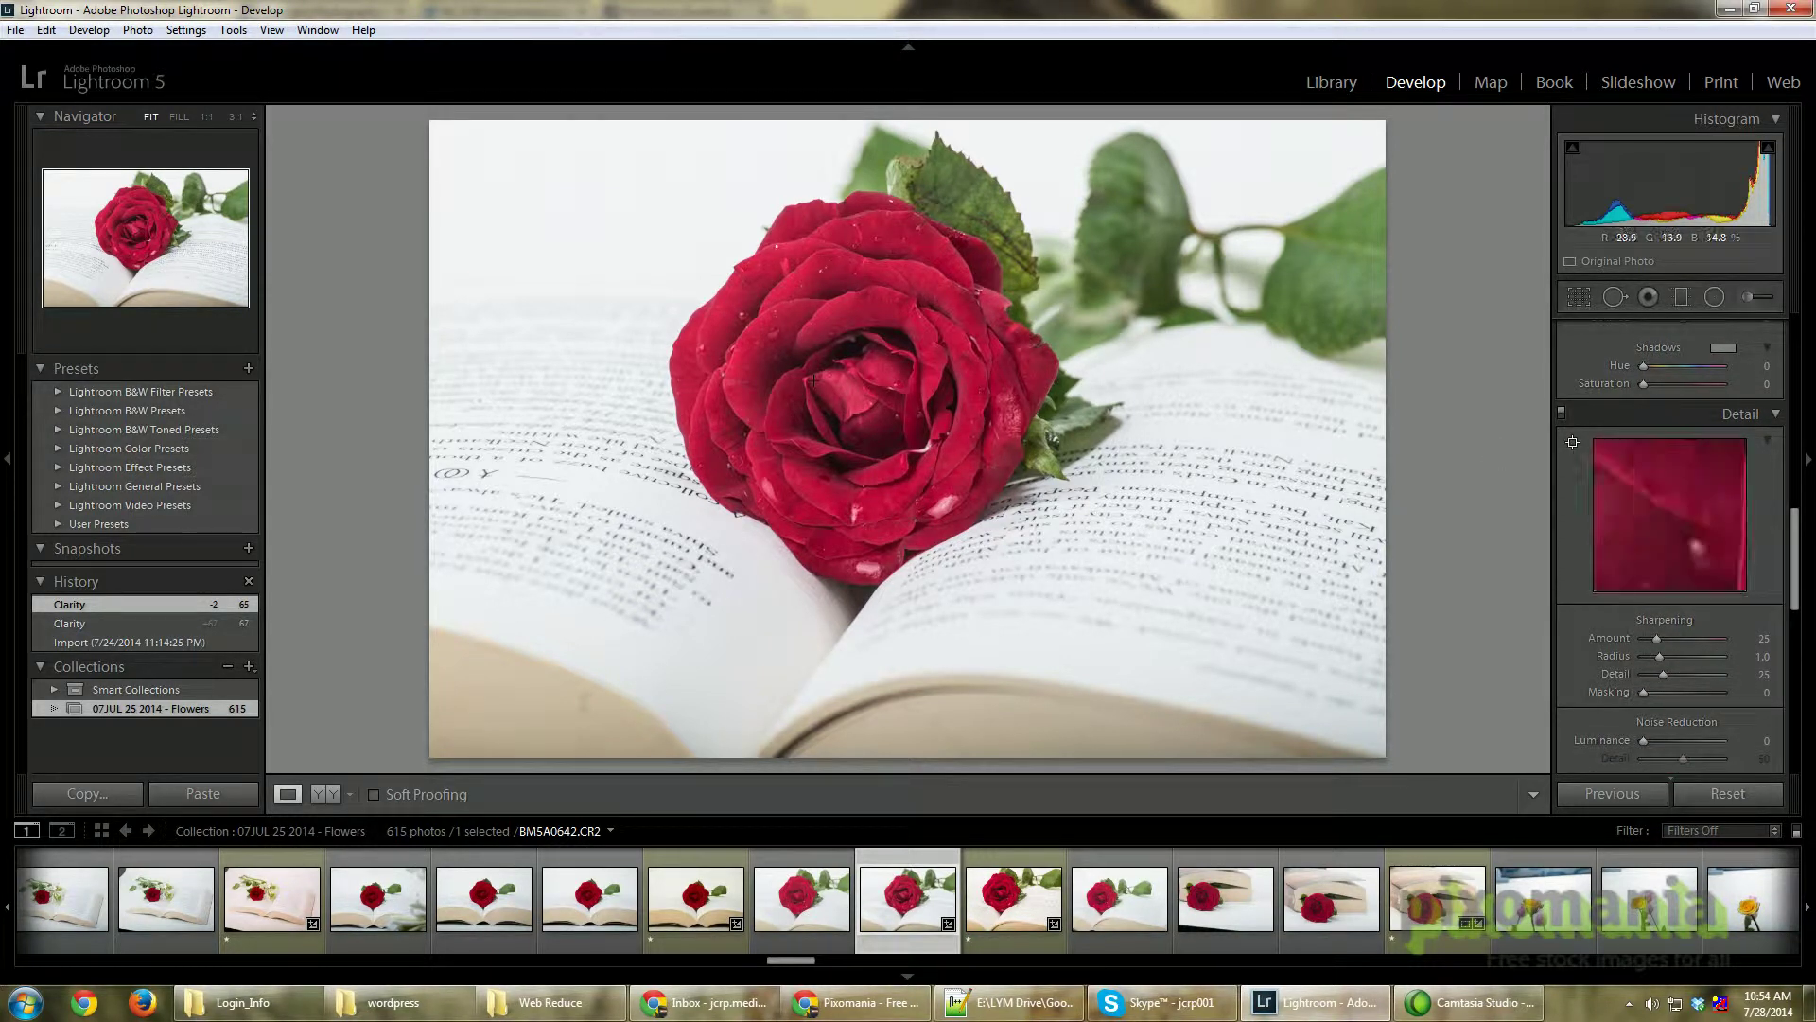
pyautogui.click(864, 411)
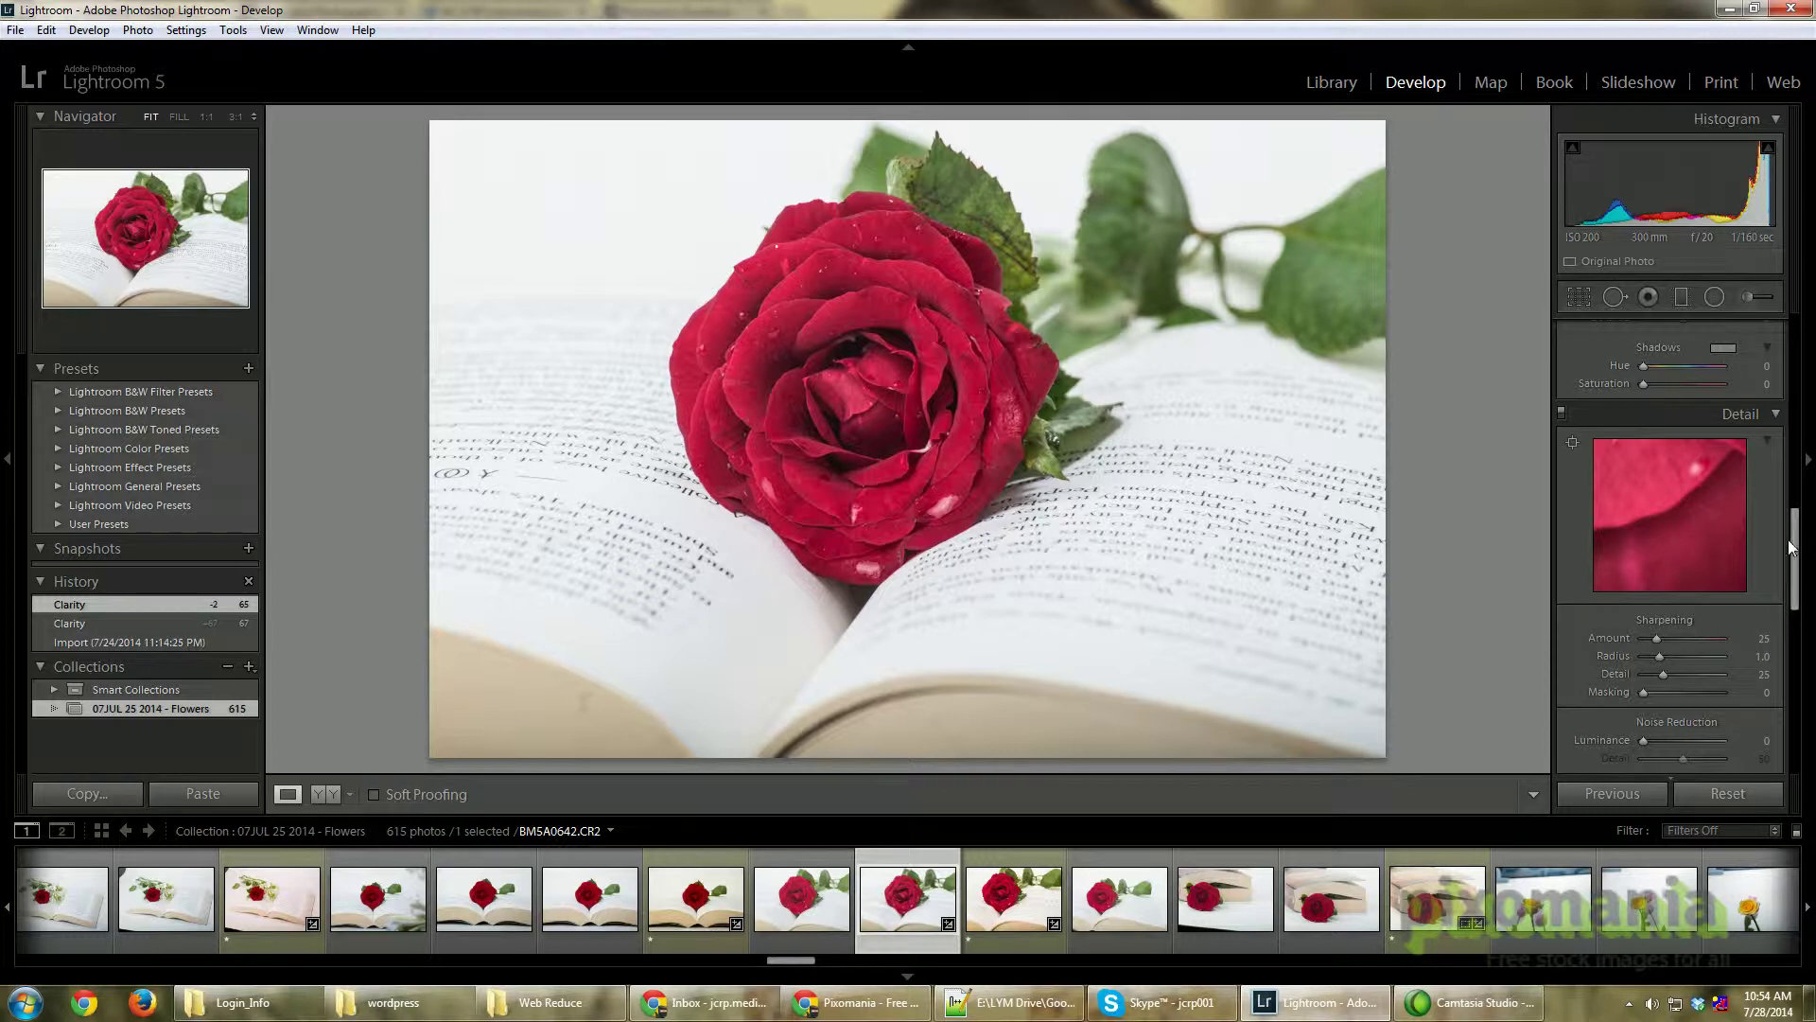
pyautogui.scroll(-3, 1791, 579)
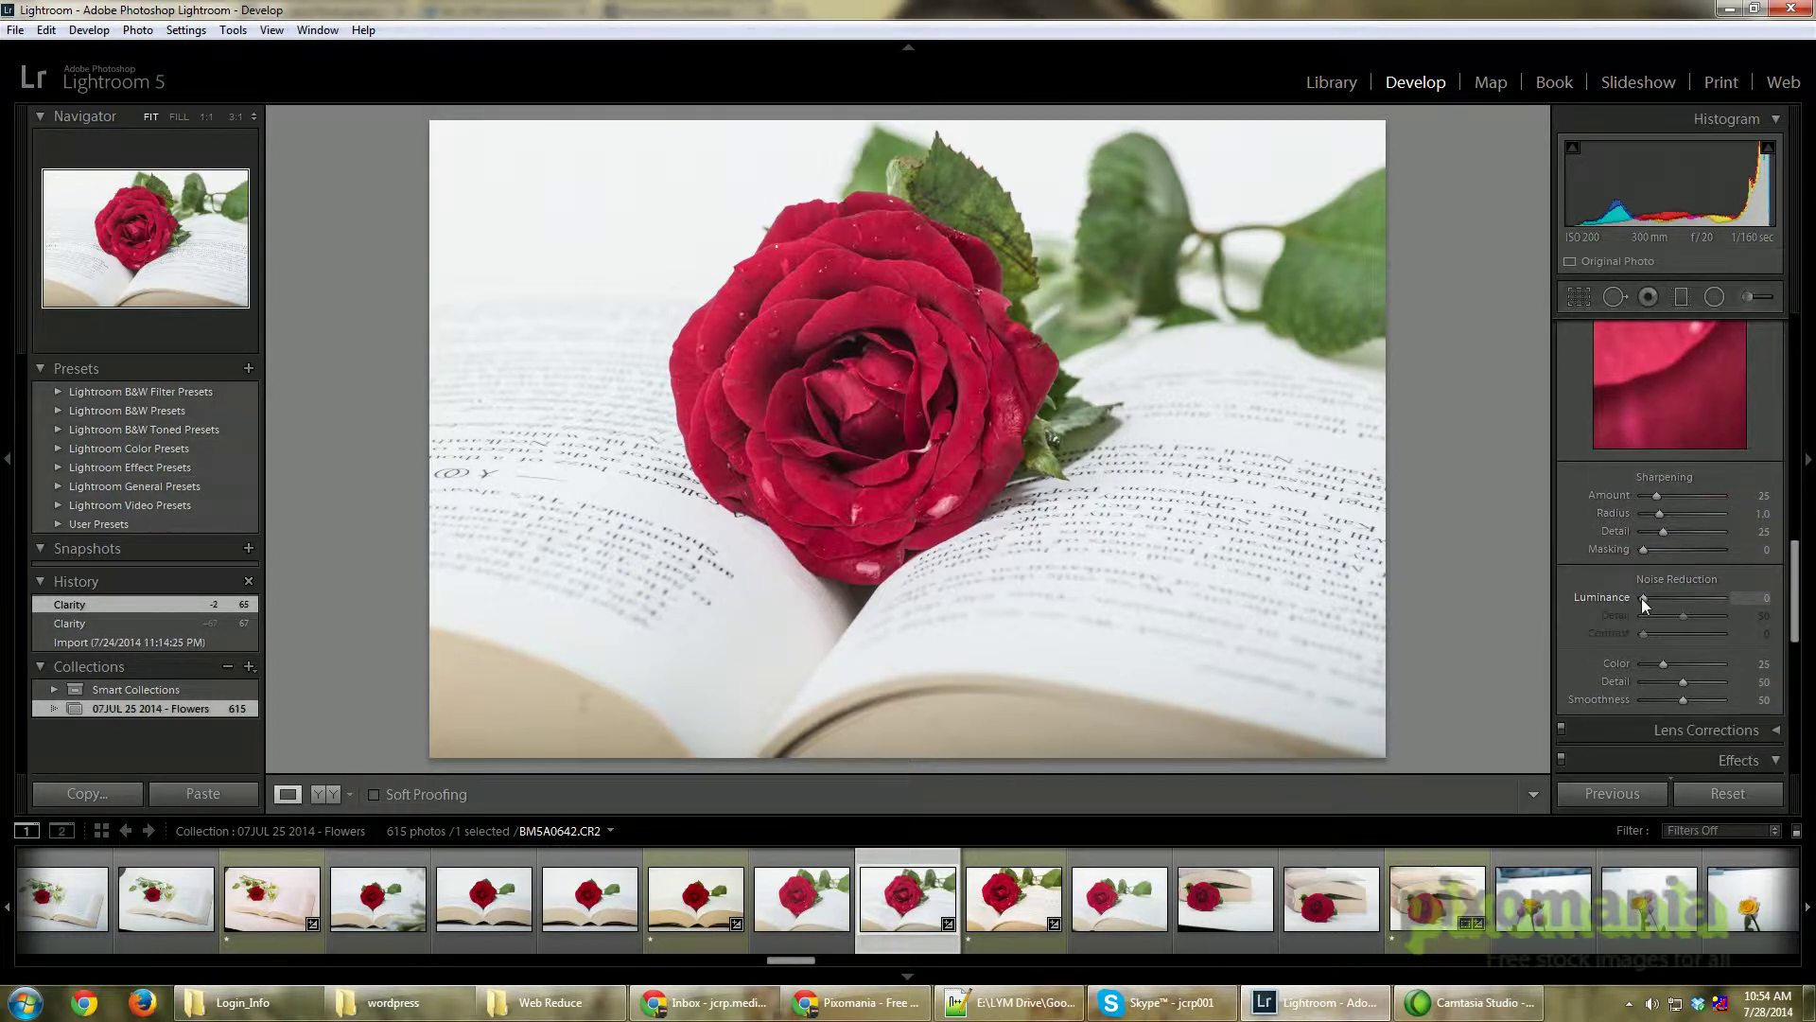
pyautogui.moveTo(1642, 598); pyautogui.dragTo(1703, 596)
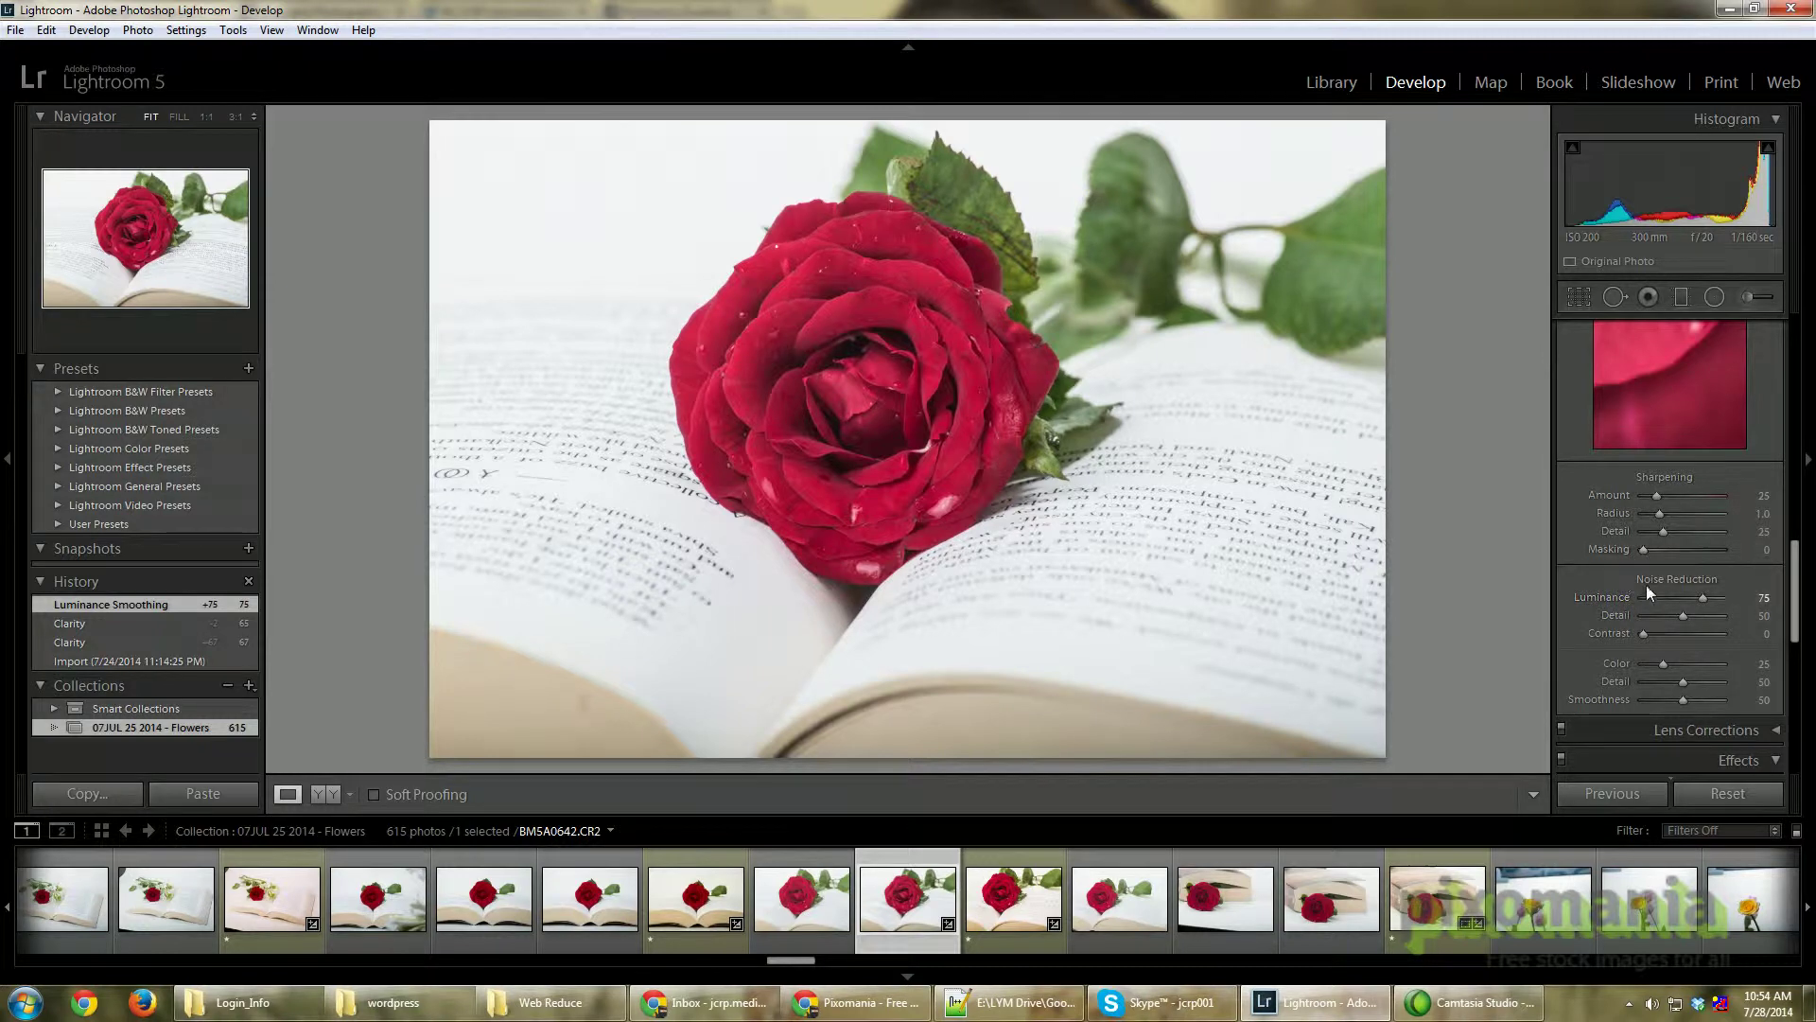
# Step: Check the rose petals at 1:1 and set the luminance noise reduction Detail to 89
pyautogui.click(889, 388)
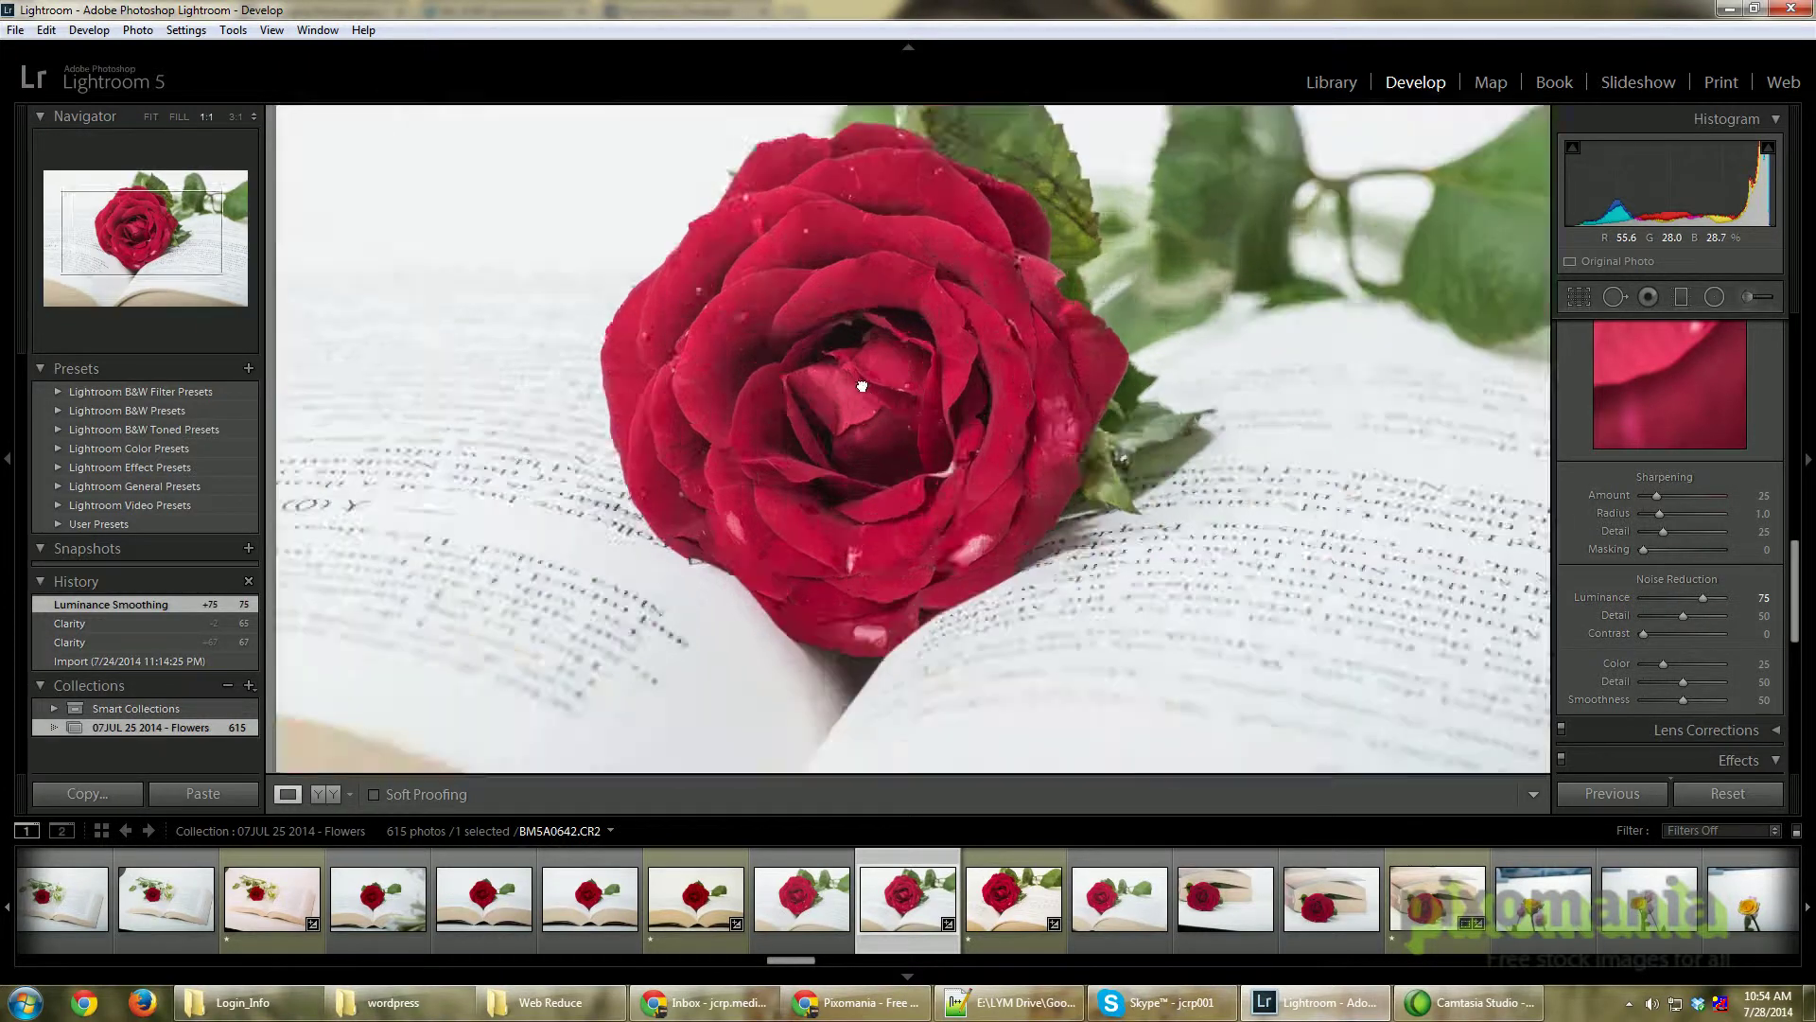
pyautogui.moveTo(1009, 494); pyautogui.dragTo(1064, 419)
pyautogui.moveTo(1275, 506); pyautogui.dragTo(1143, 393)
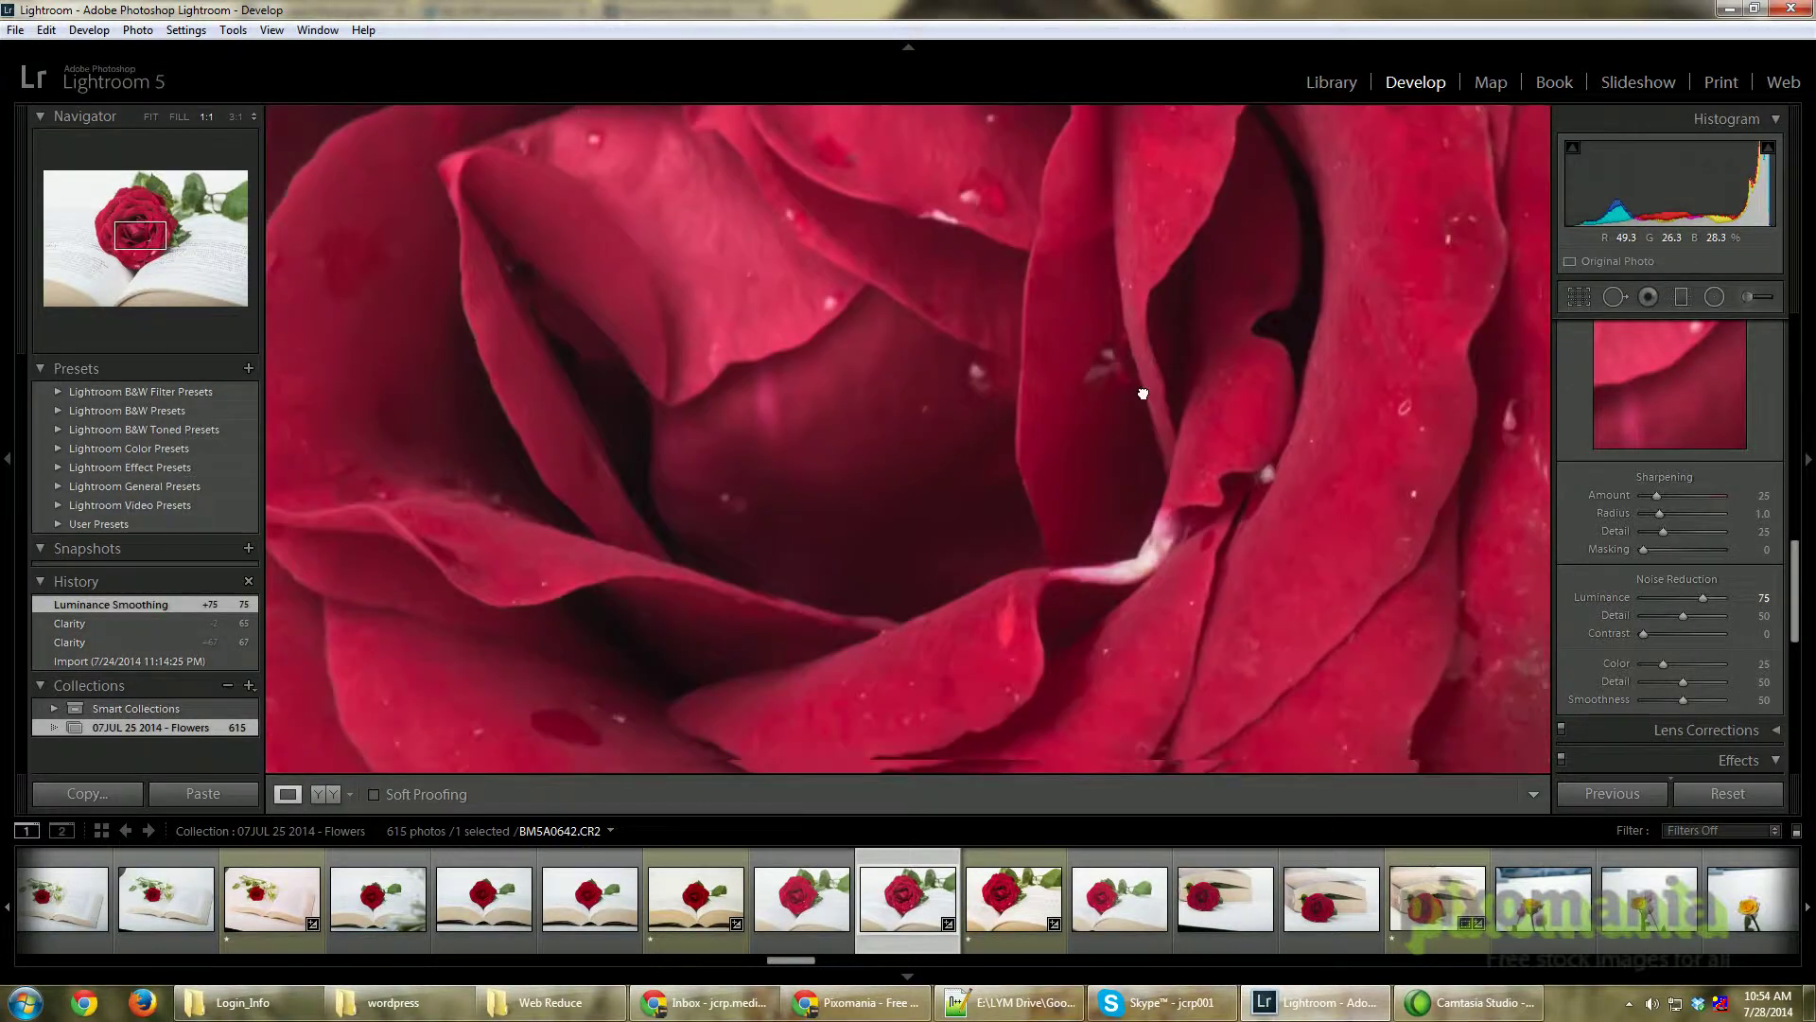
pyautogui.click(1184, 435)
pyautogui.click(730, 397)
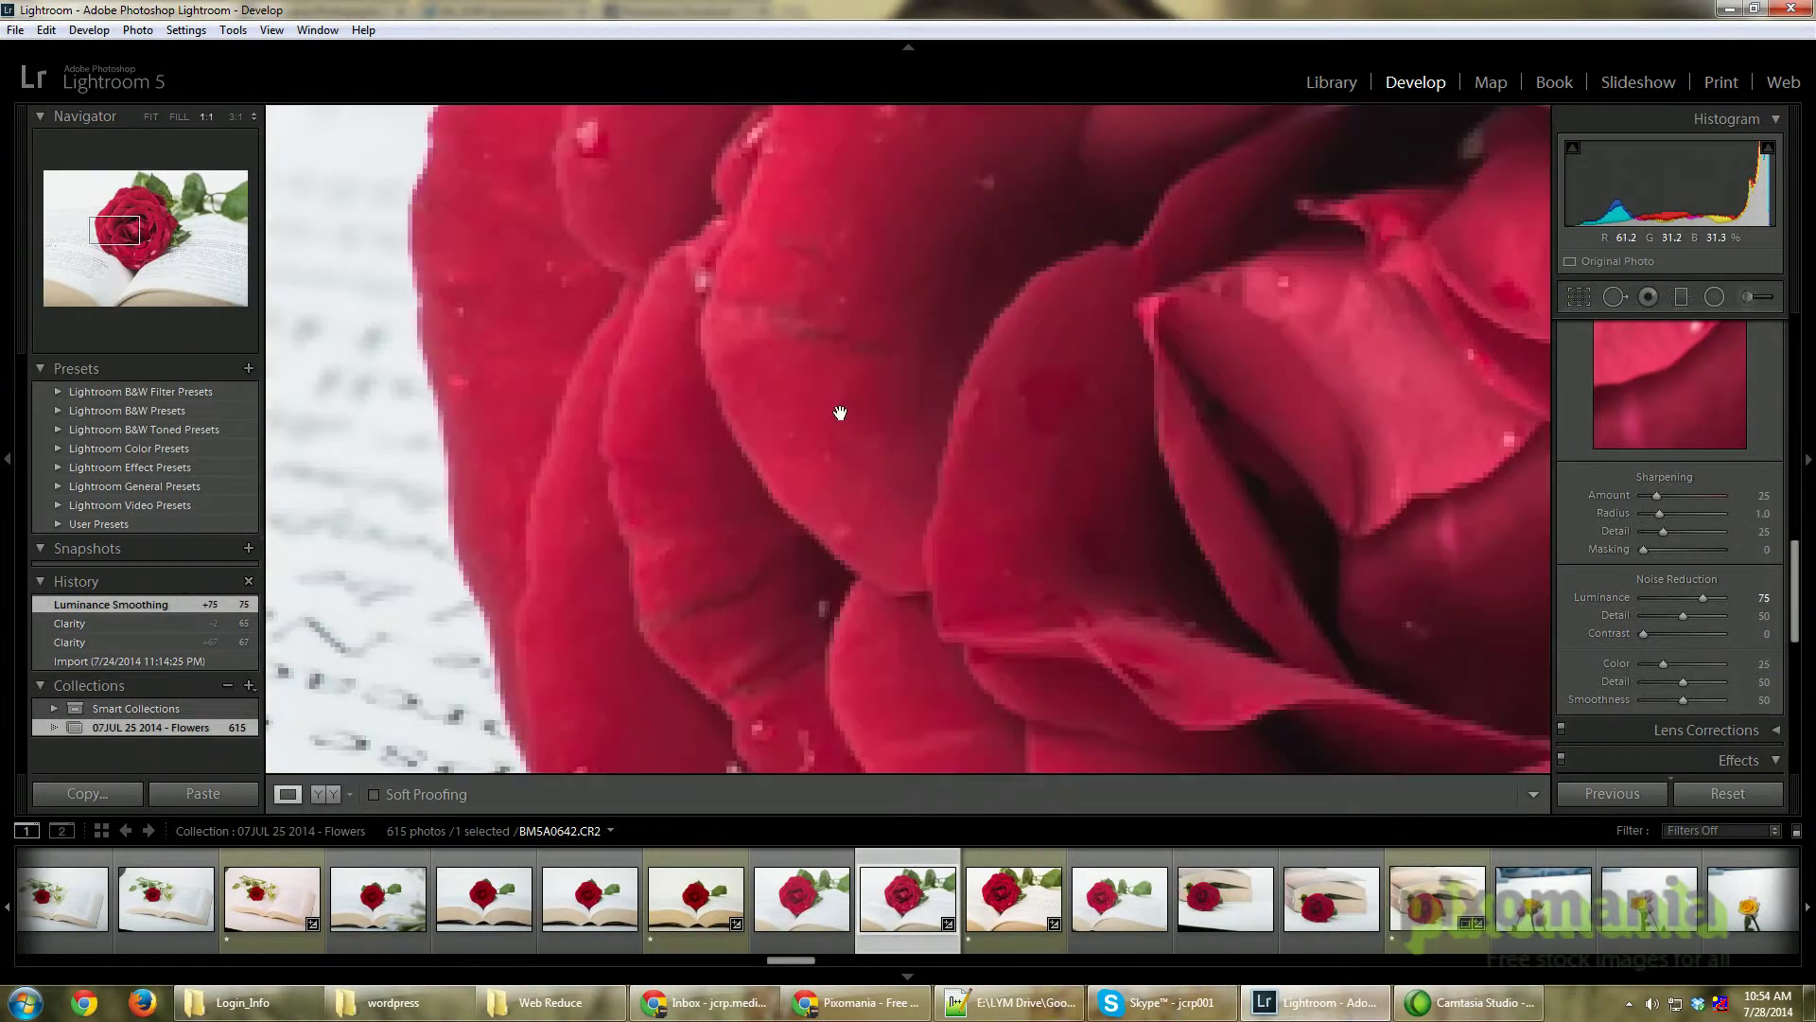
pyautogui.moveTo(1068, 389); pyautogui.dragTo(883, 389)
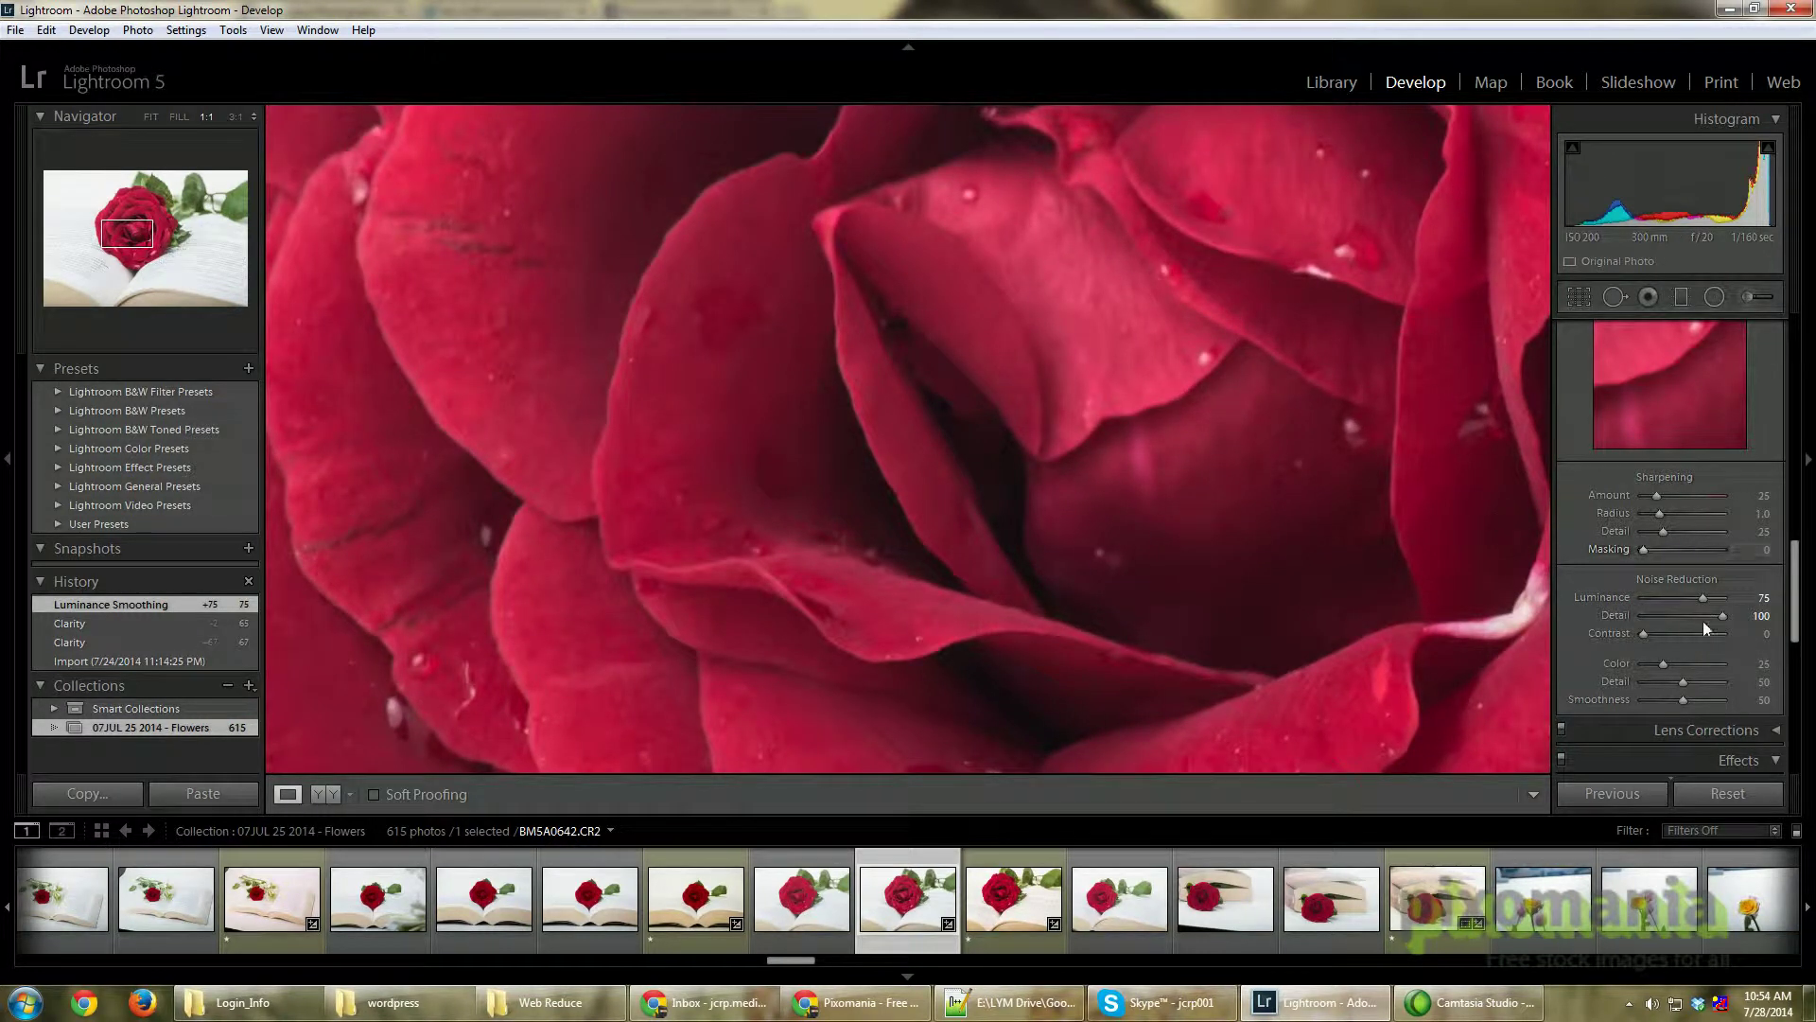
pyautogui.moveTo(1723, 616); pyautogui.dragTo(1716, 615)
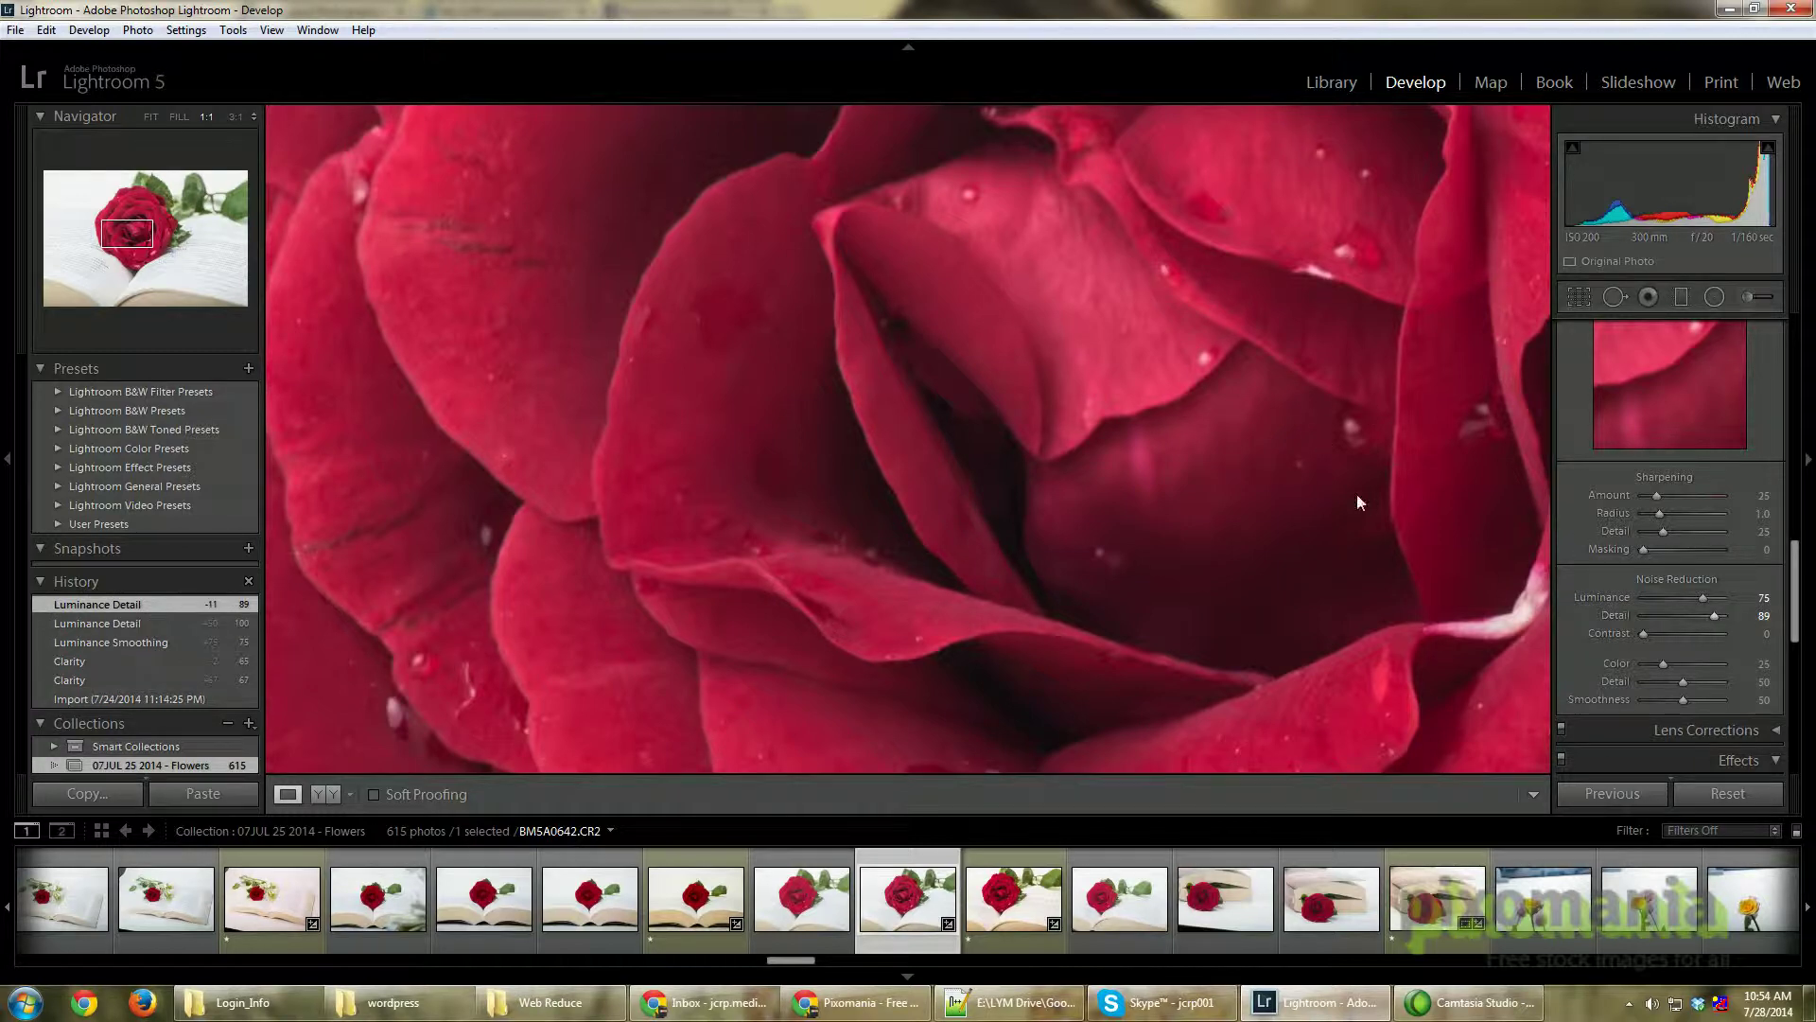
pyautogui.moveTo(1356, 494); pyautogui.dragTo(1250, 577)
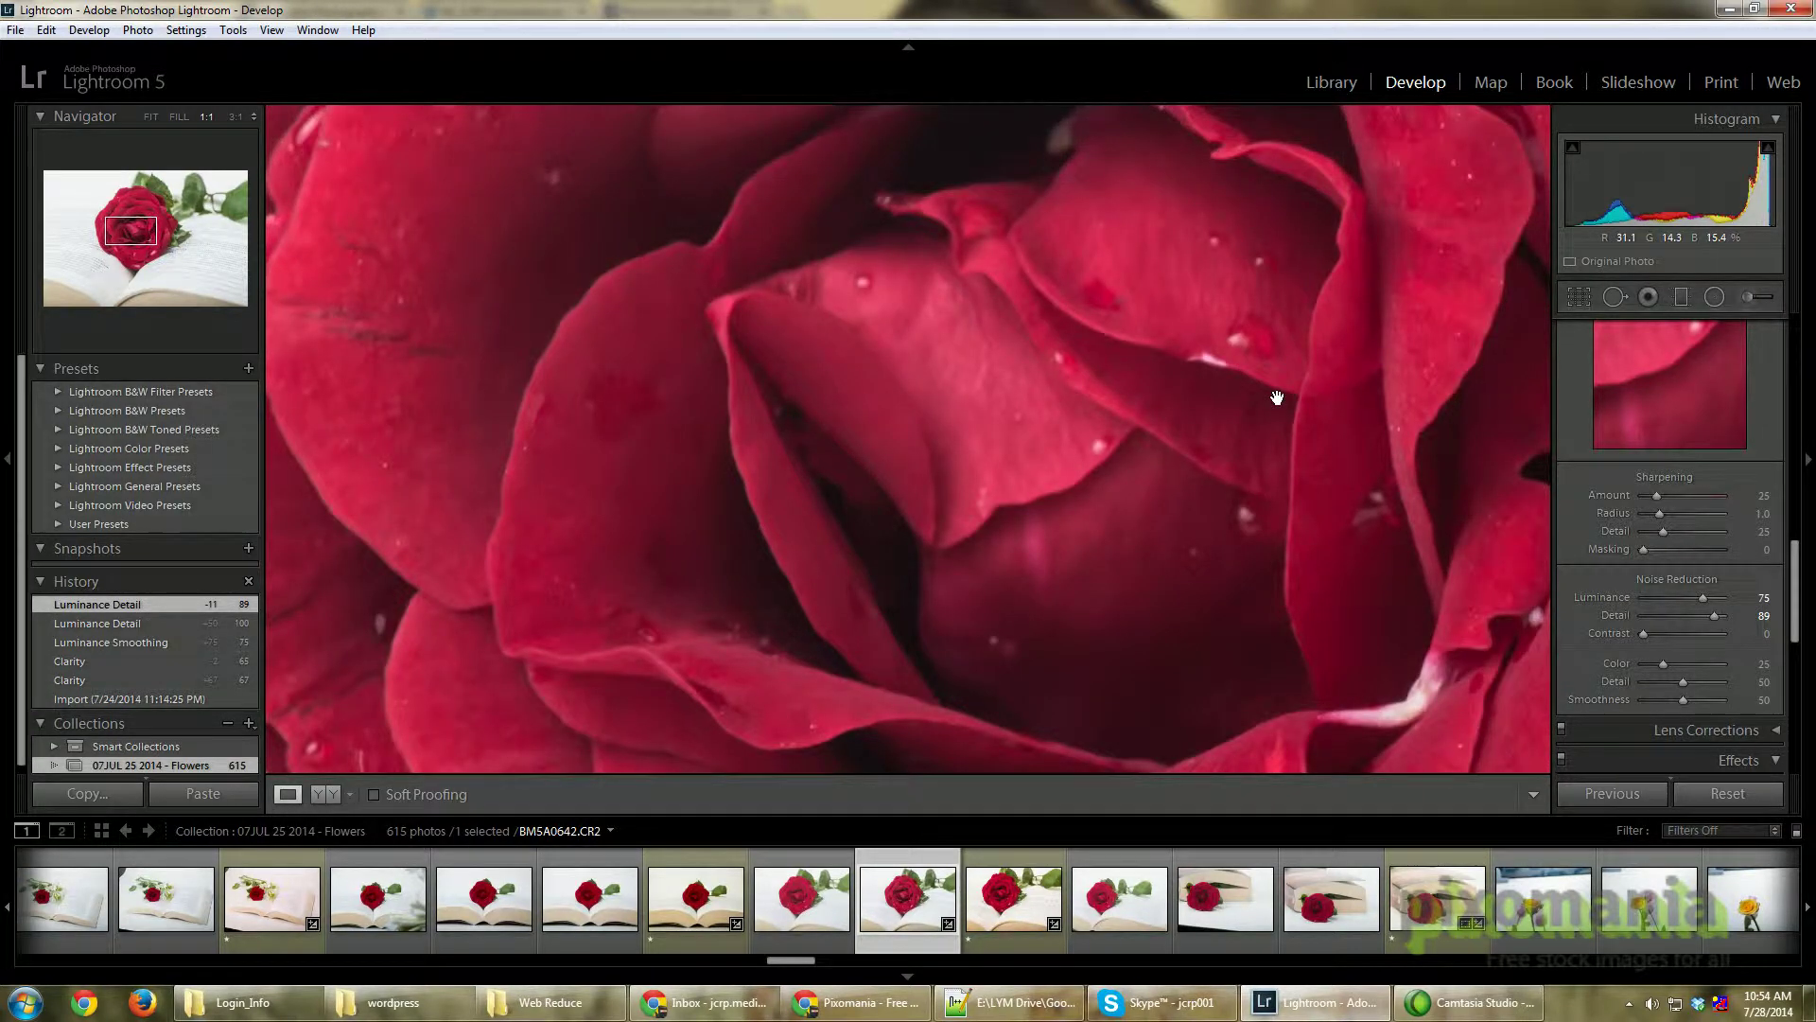
# Step: Examine the rose's inner petals at 1:1 for remaining noise, and return to the full photo view
pyautogui.moveTo(1272, 391); pyautogui.dragTo(1187, 550)
pyautogui.moveTo(1256, 344); pyautogui.dragTo(1231, 389)
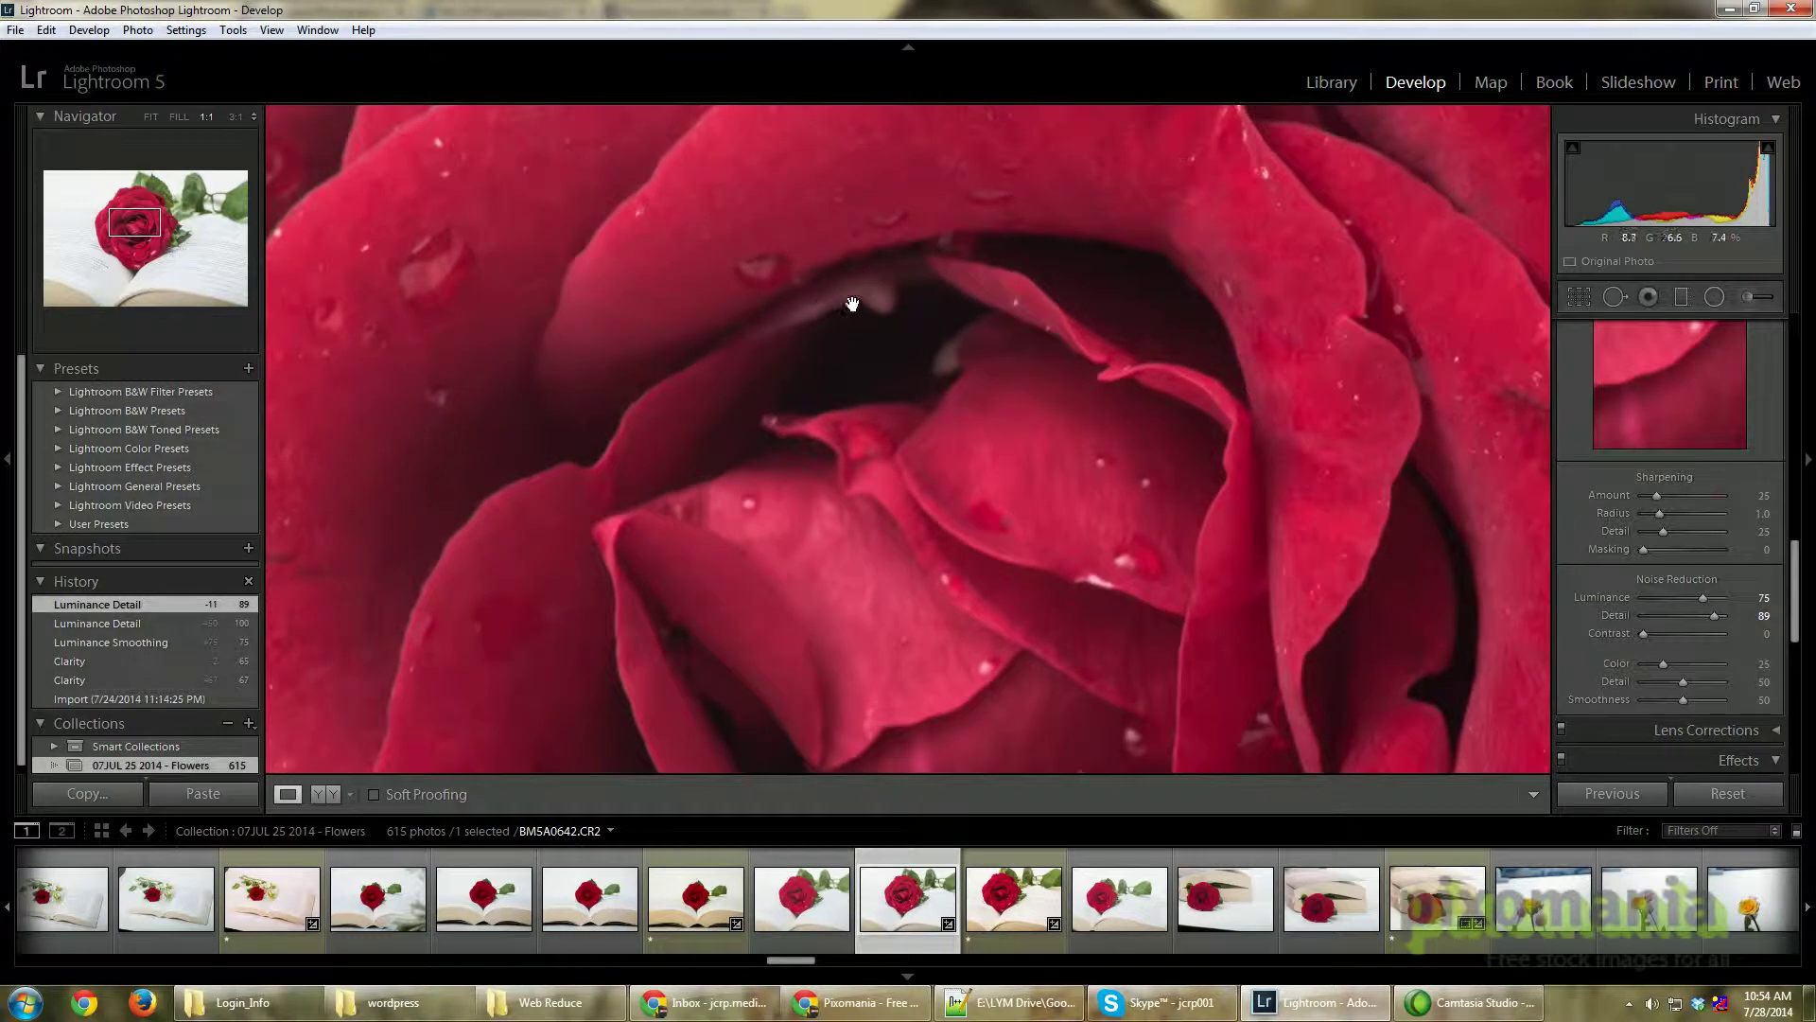
pyautogui.rightClick(1023, 283)
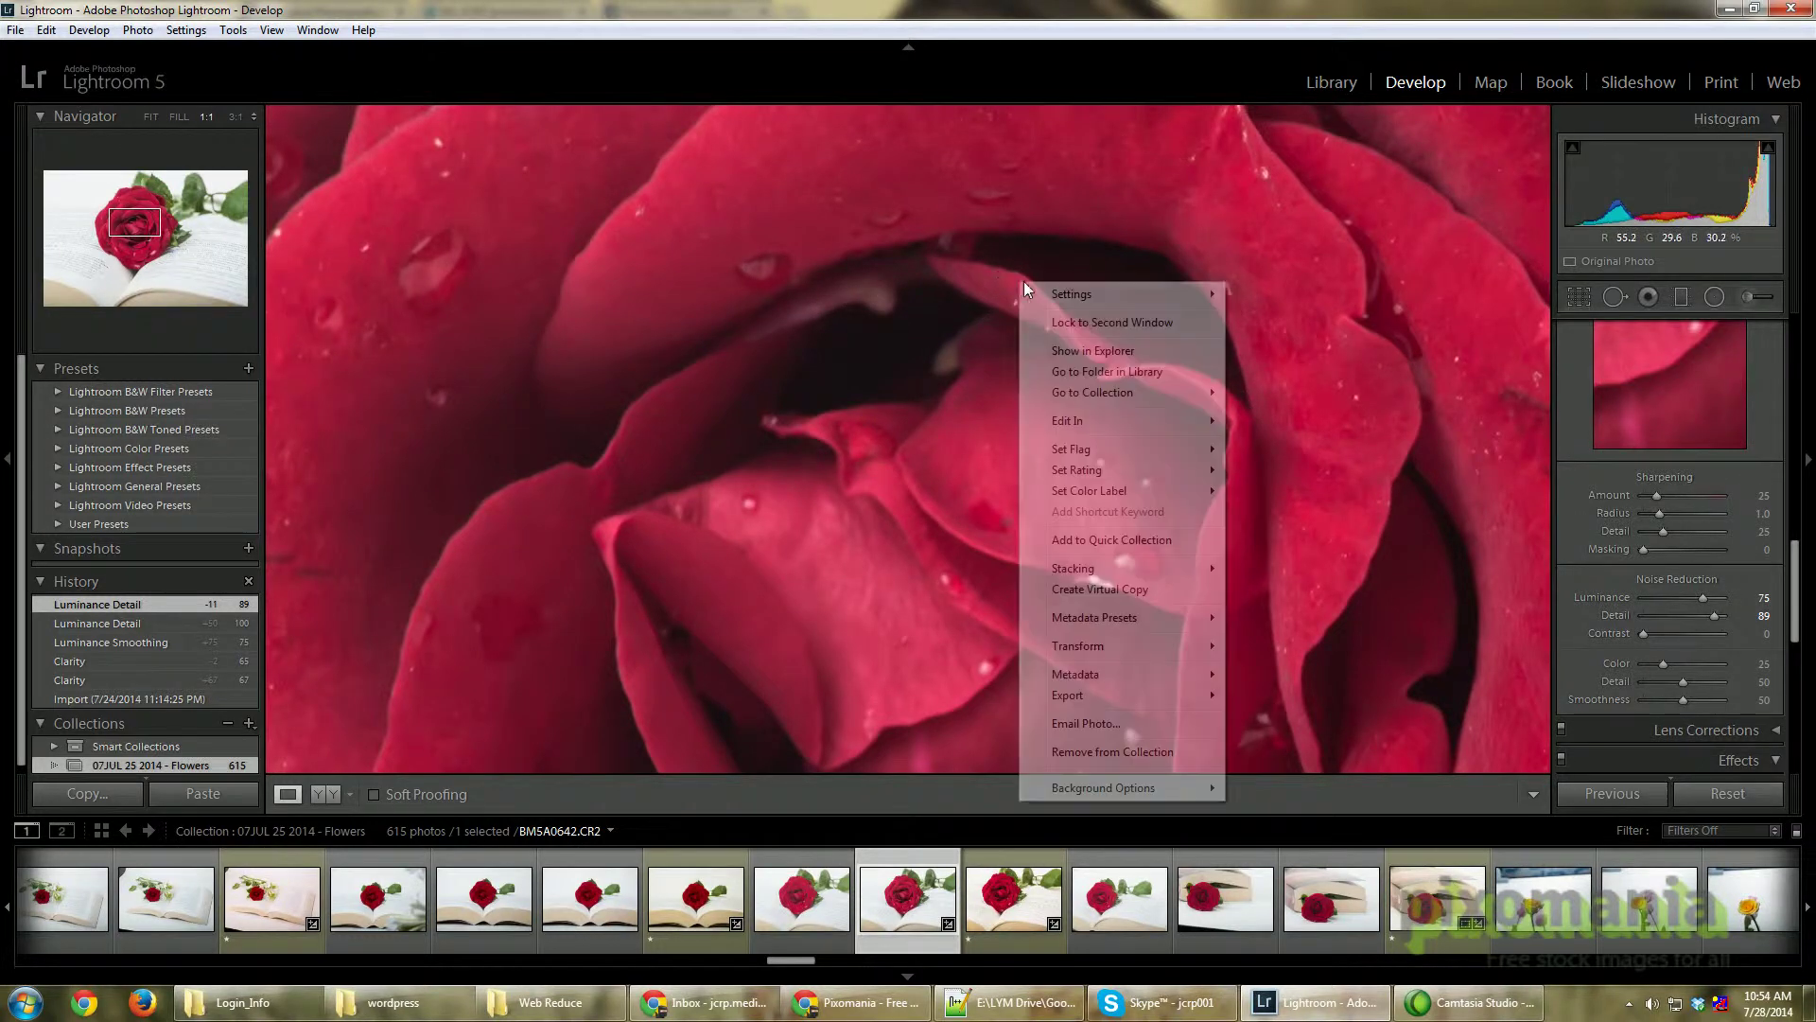
pyautogui.click(934, 290)
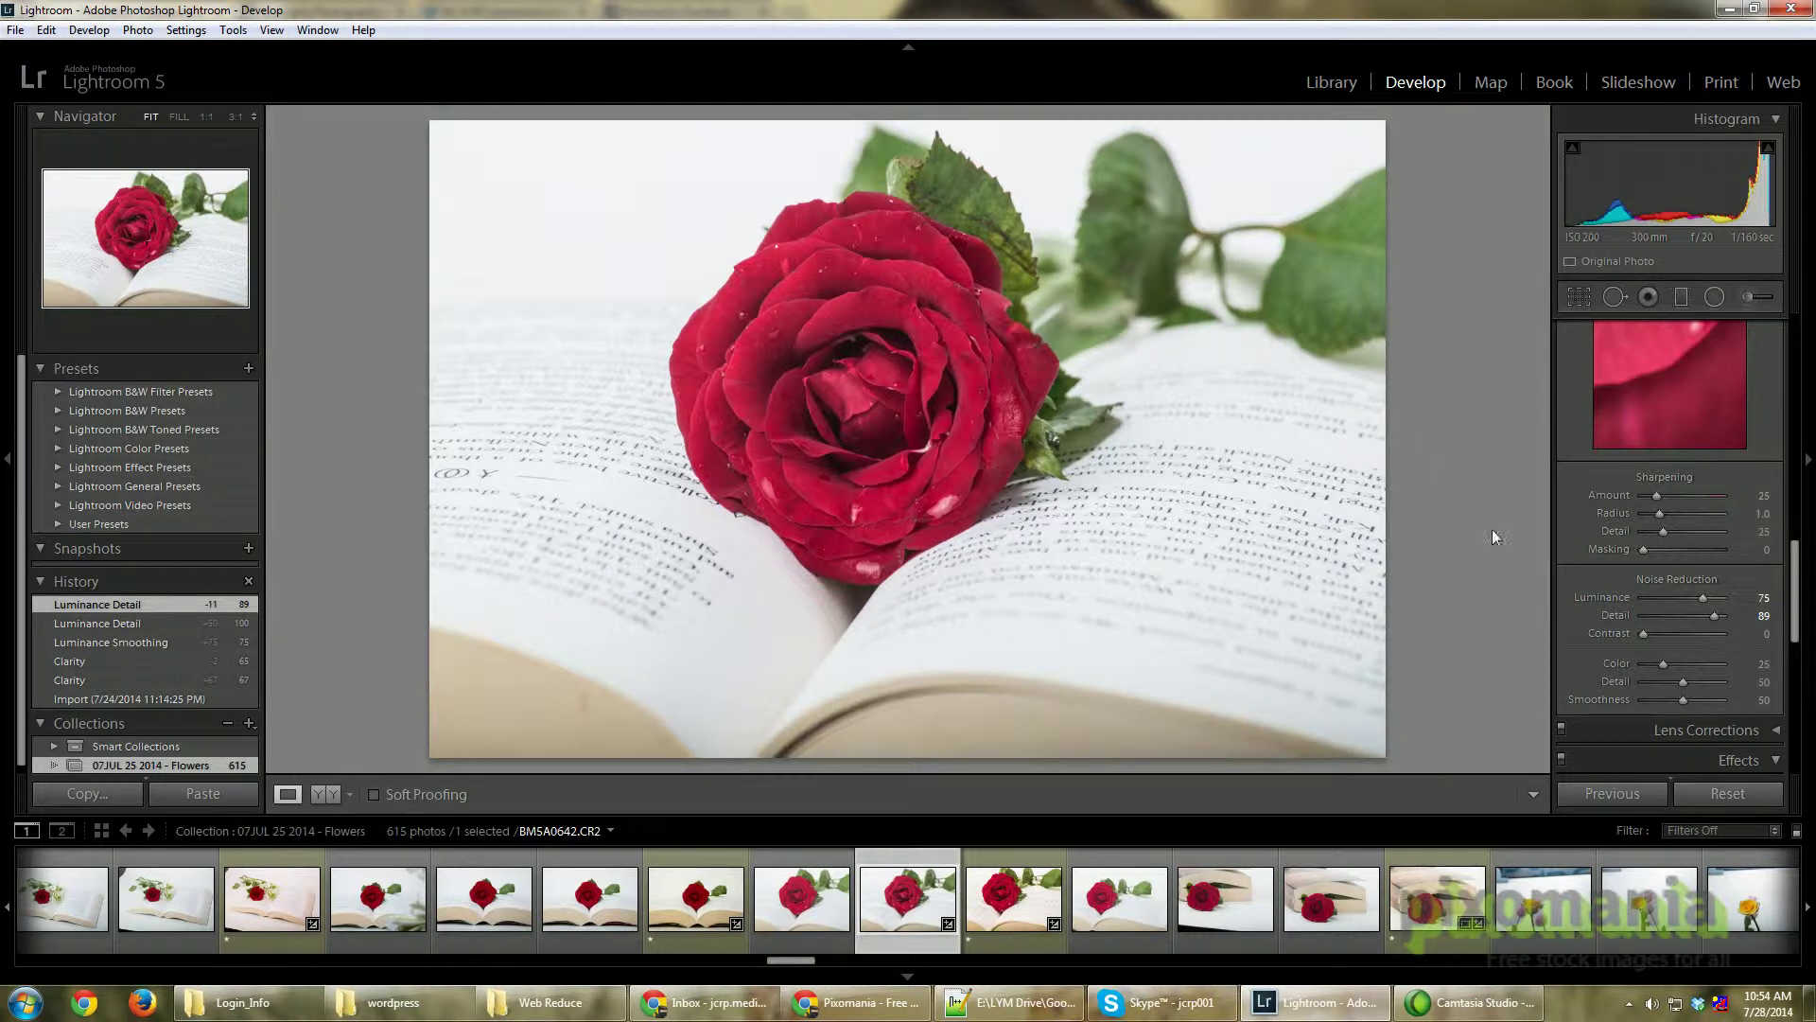
# Step: Set the split toning Highlights to a warm yellow with hue 47 and saturation 31
pyautogui.moveTo(1796, 579); pyautogui.dragTo(1811, 492)
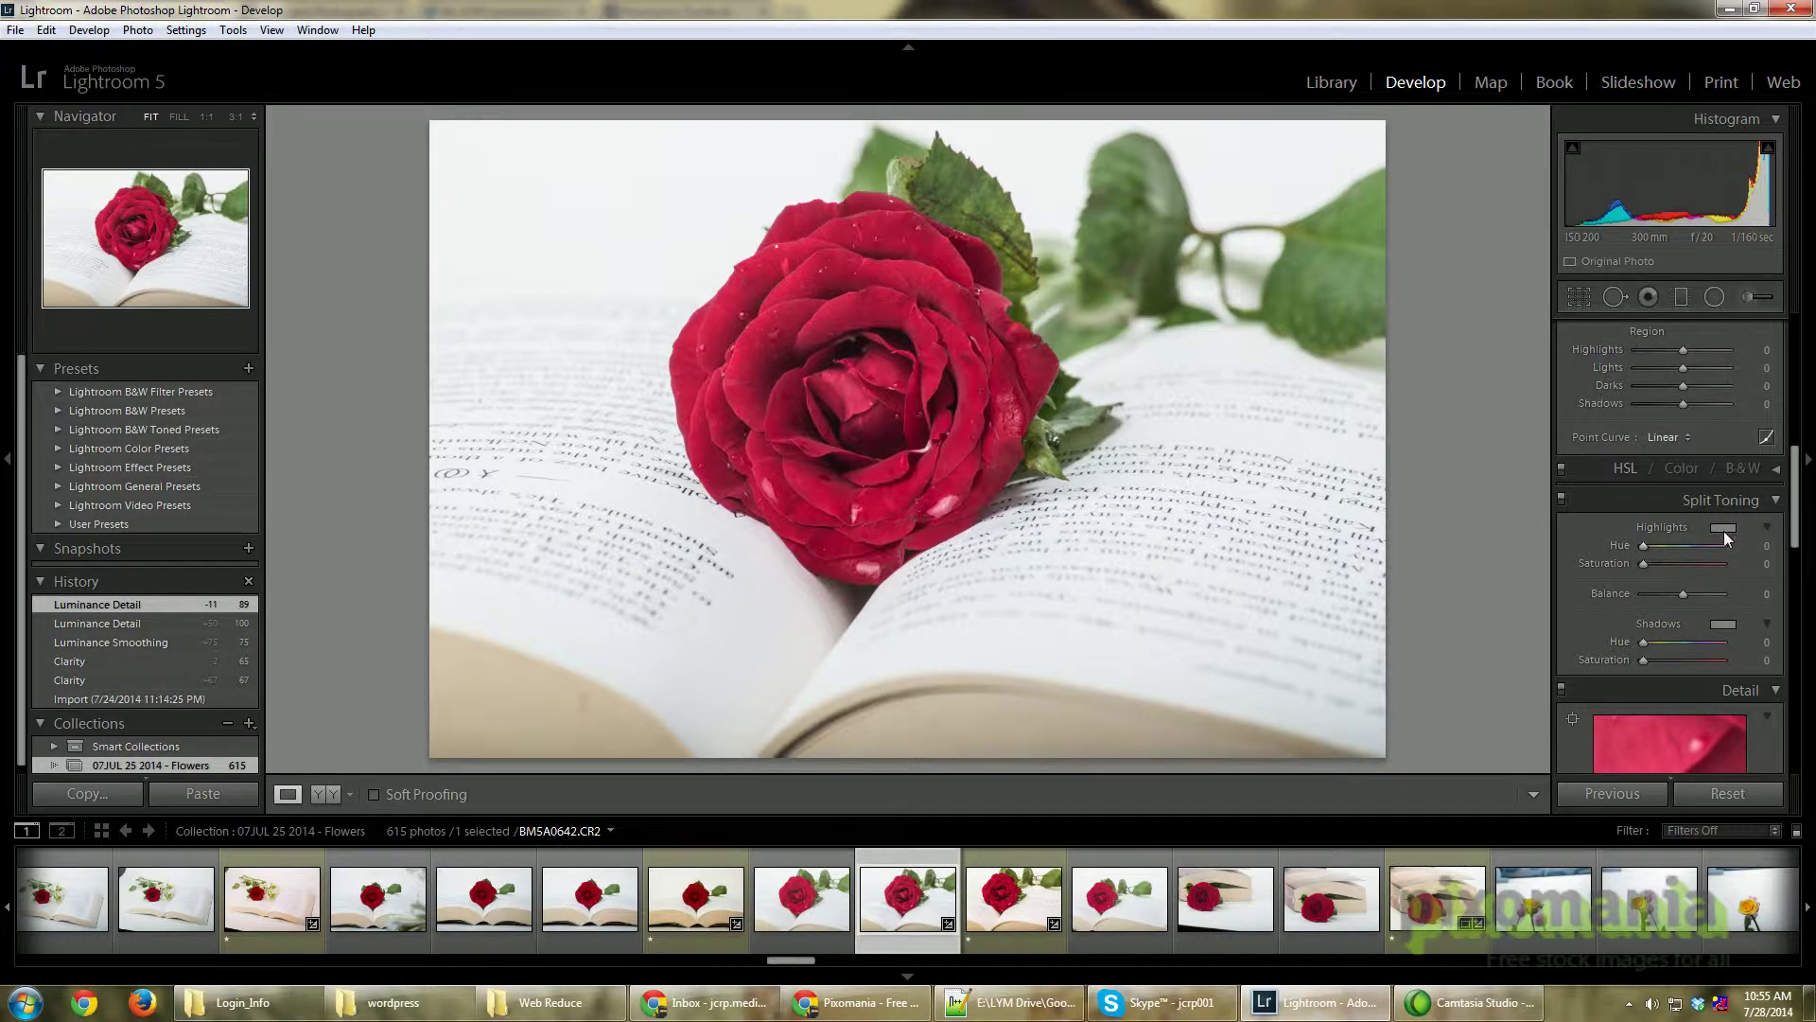
pyautogui.click(1723, 529)
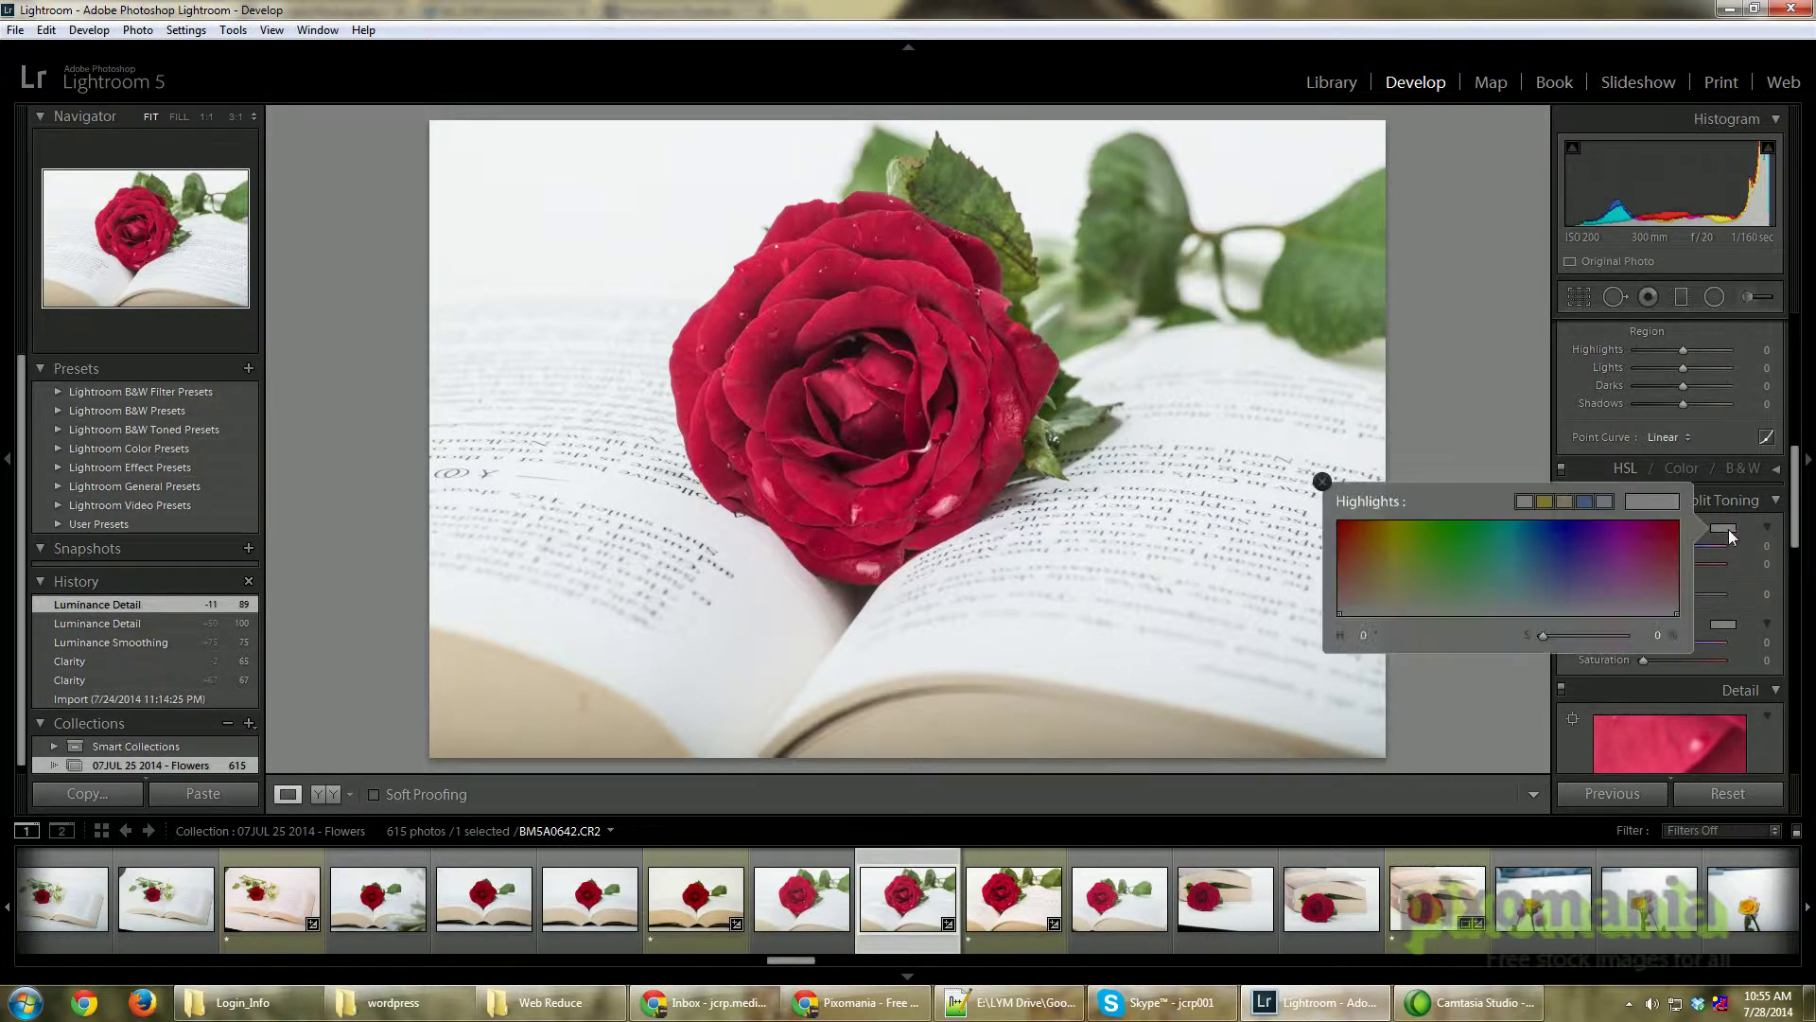
pyautogui.click(1365, 536)
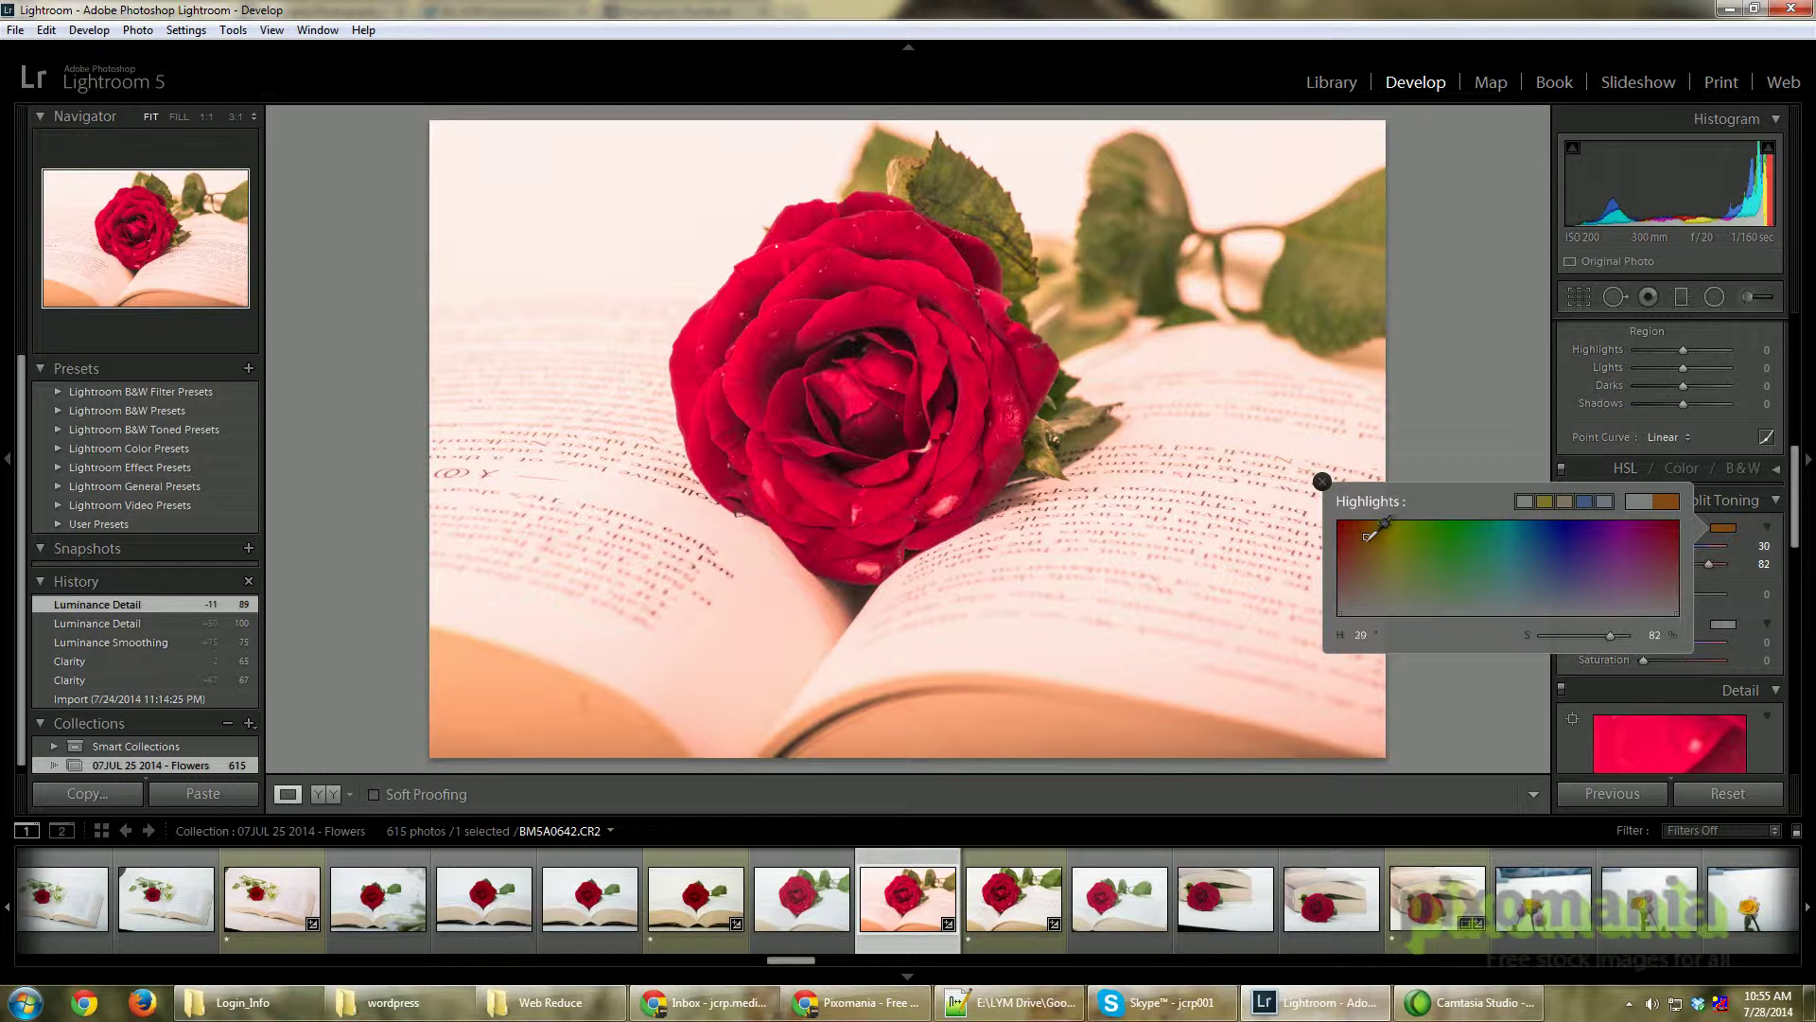
pyautogui.click(1367, 538)
pyautogui.moveTo(1367, 538); pyautogui.dragTo(1383, 534)
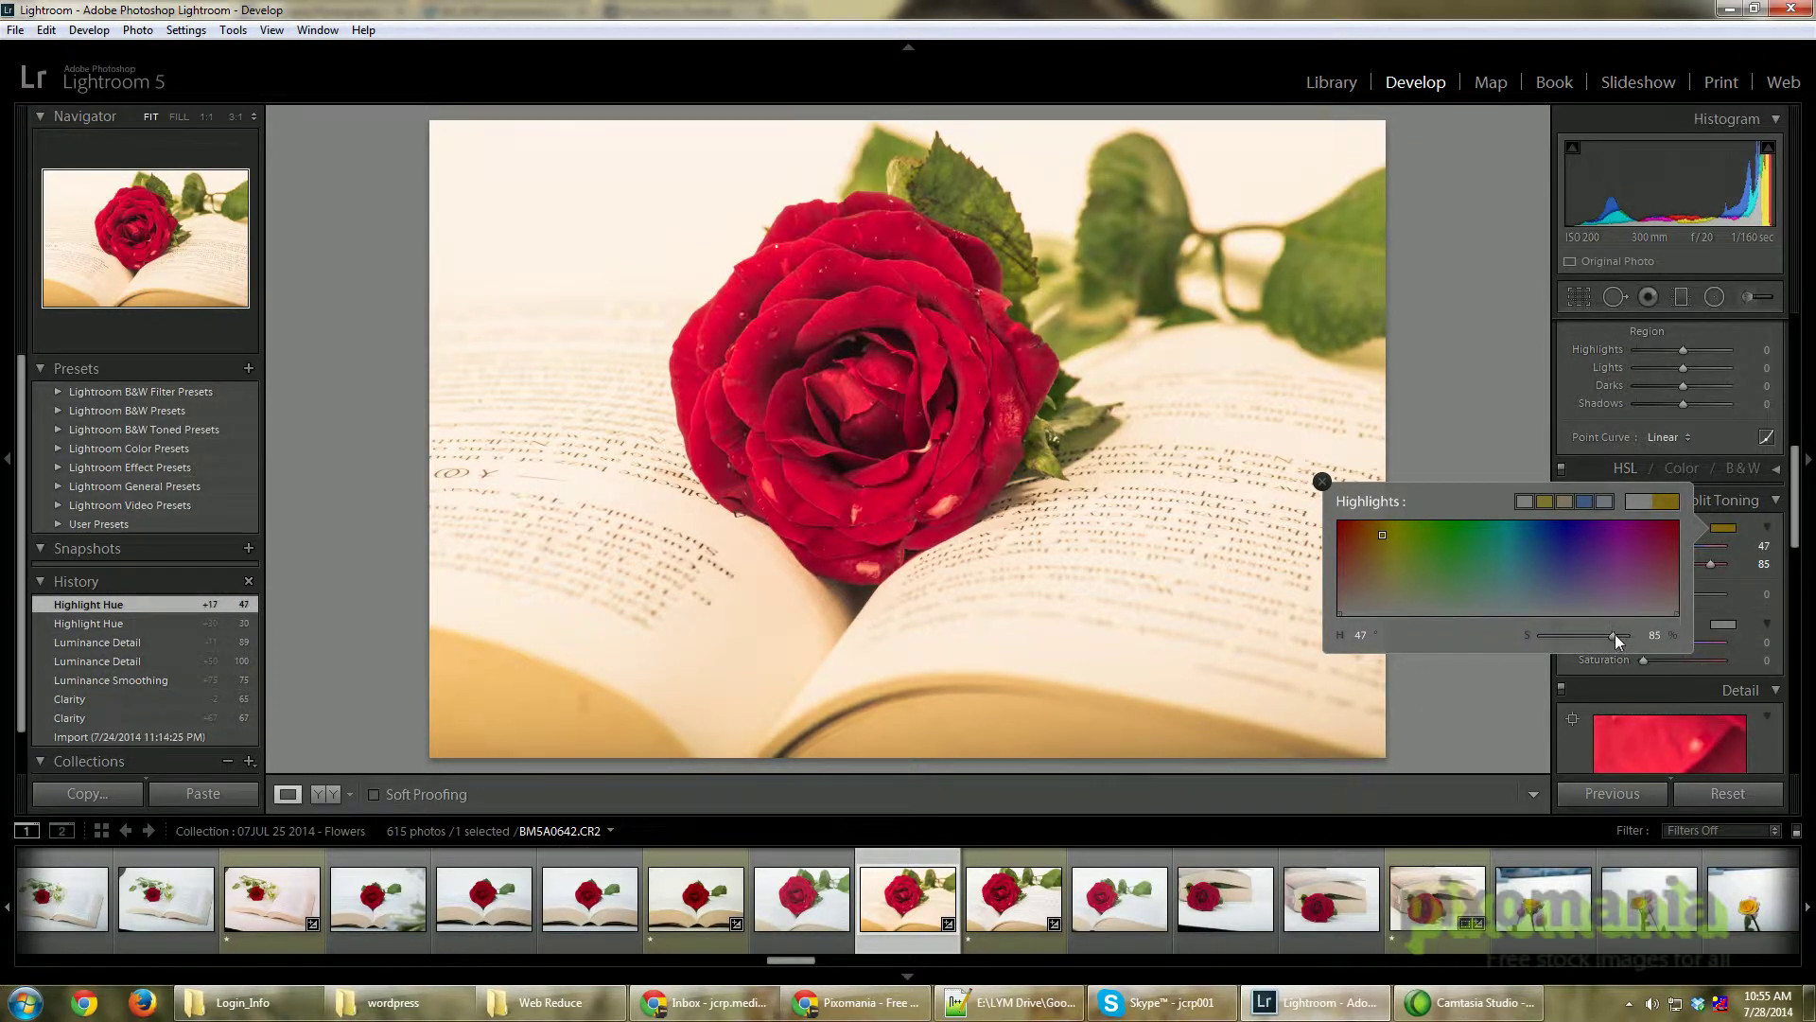
pyautogui.moveTo(1615, 634)
pyautogui.mouseDown()
pyautogui.moveTo(1524, 633)
pyautogui.moveTo(1627, 633)
pyautogui.moveTo(1542, 637)
pyautogui.moveTo(1570, 638)
pyautogui.mouseUp()
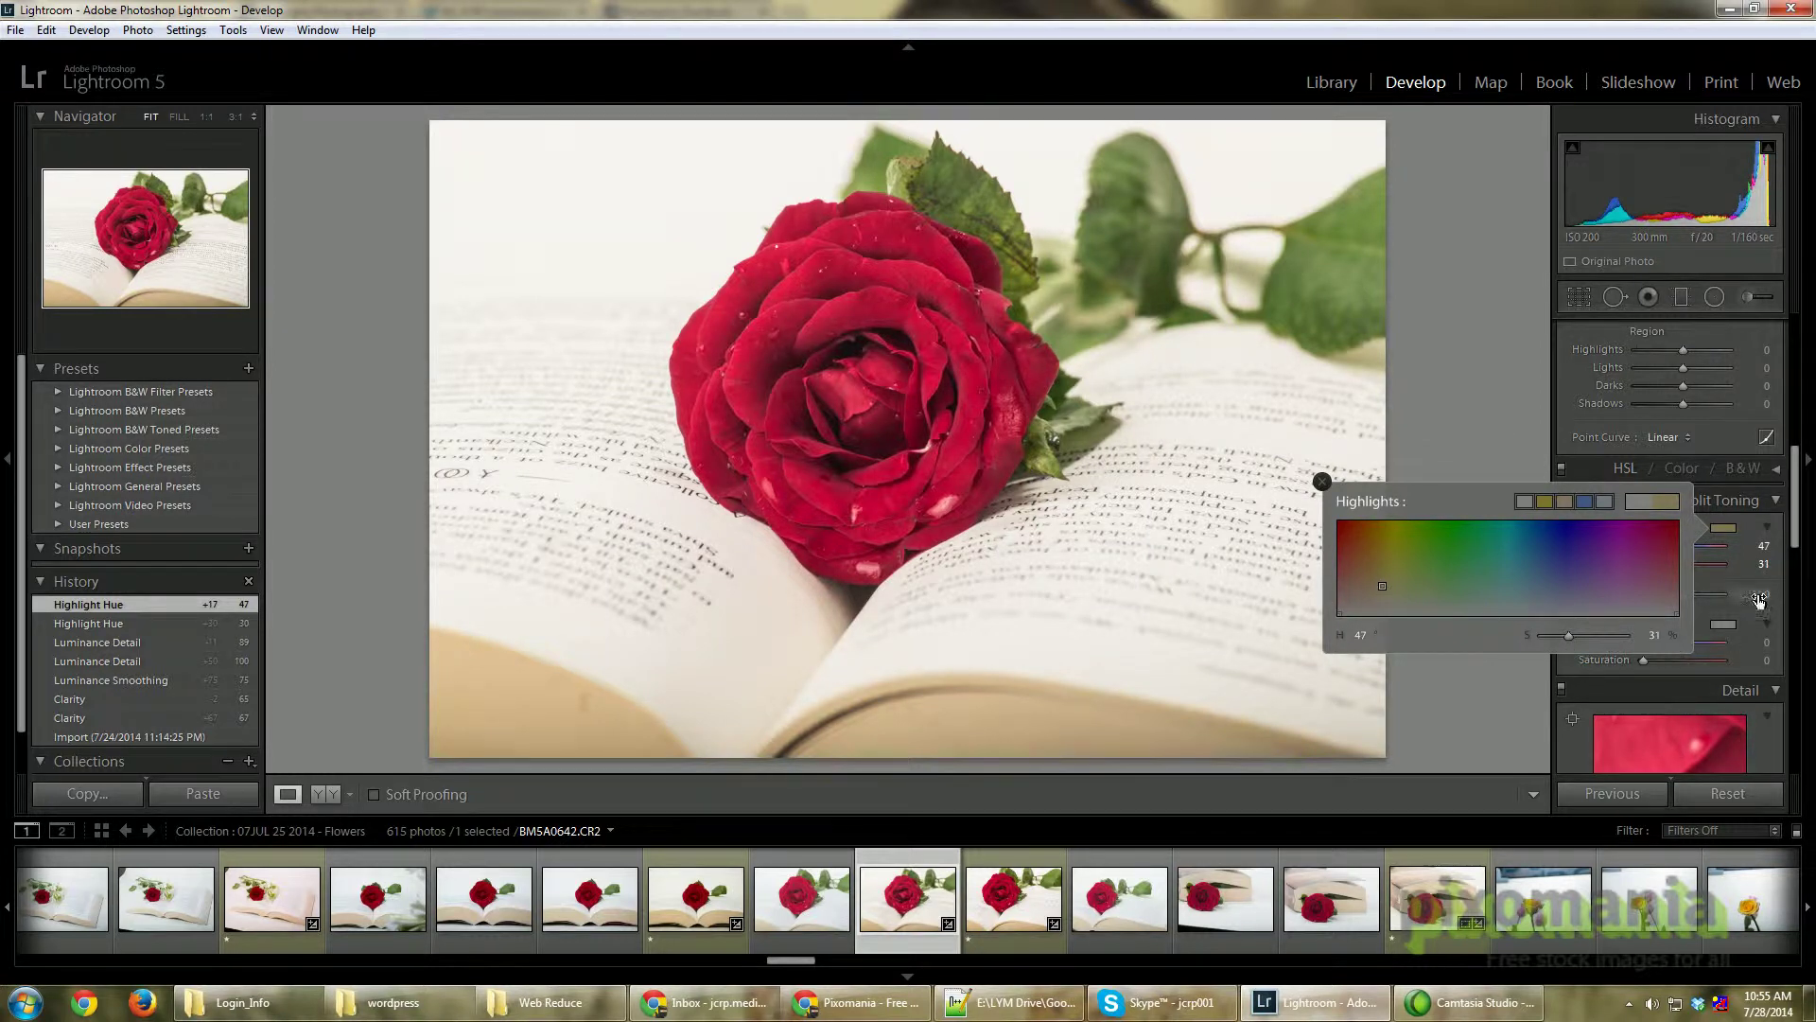
pyautogui.click(1528, 669)
# Step: Compare the photo with and without the highlight tint by switching Split Toning off and on, leaving it enabled
pyautogui.click(1561, 500)
pyautogui.click(1559, 508)
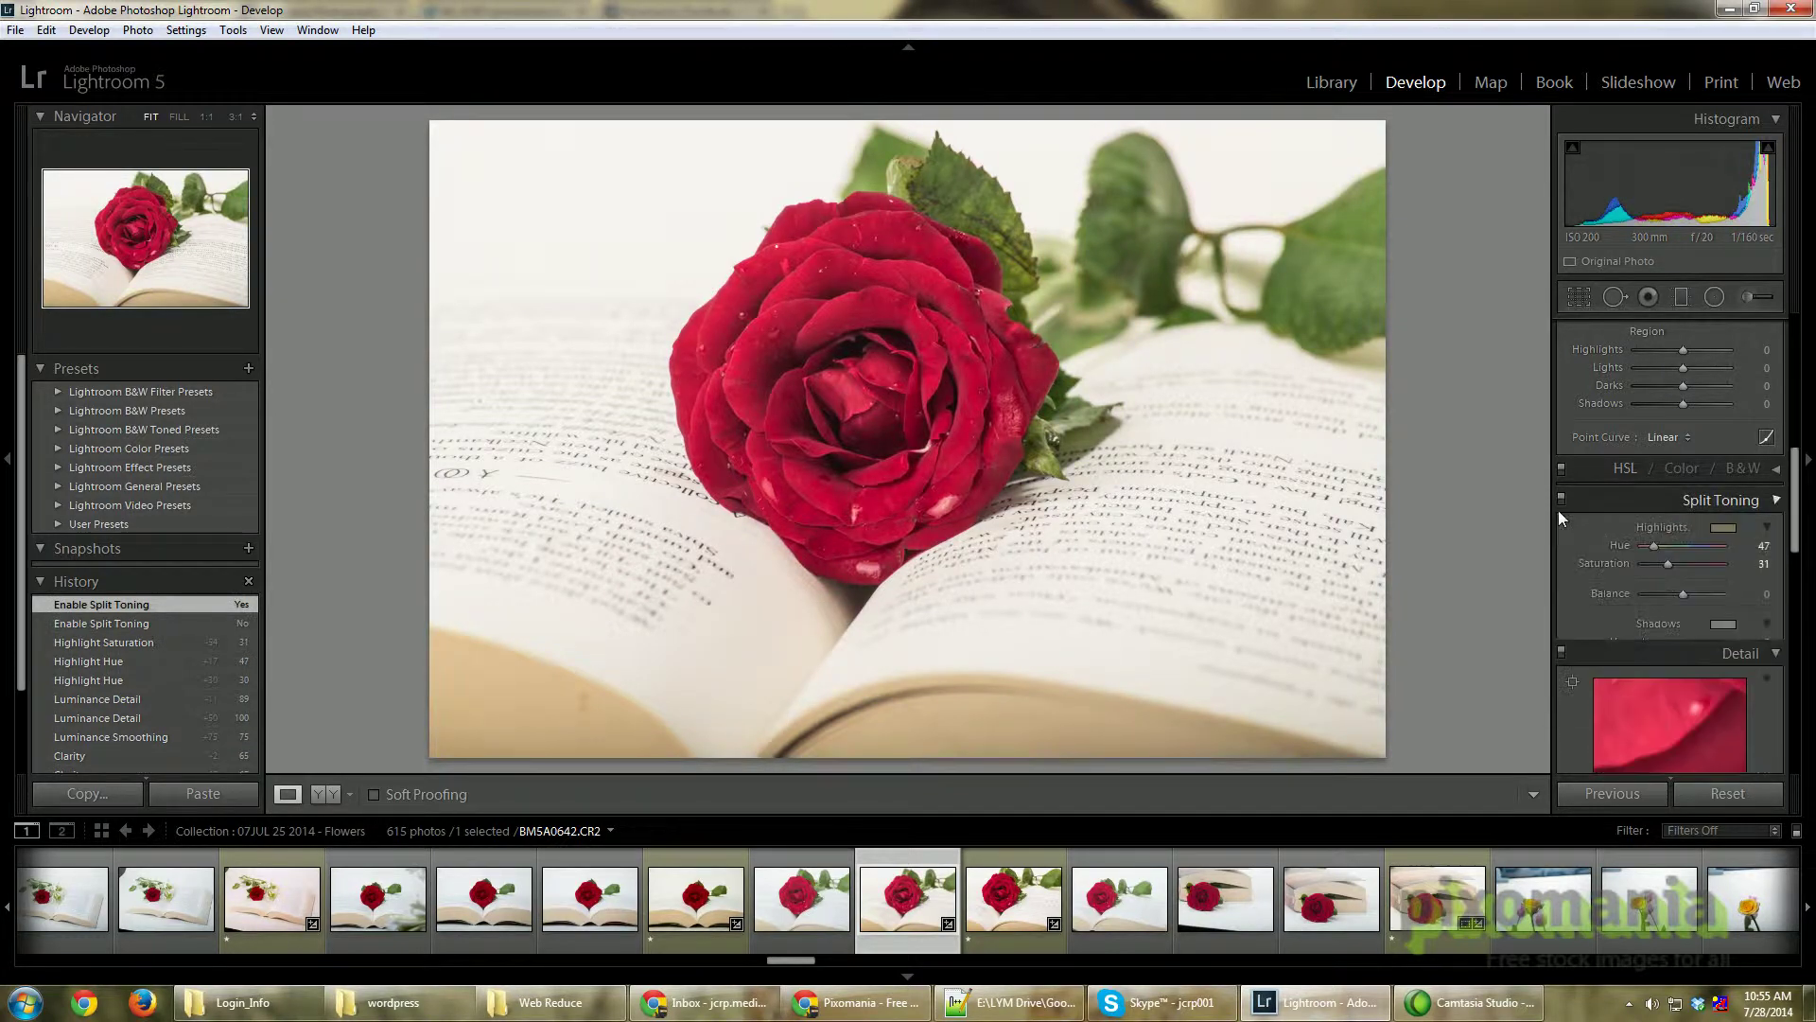
pyautogui.click(1562, 499)
pyautogui.click(1562, 499)
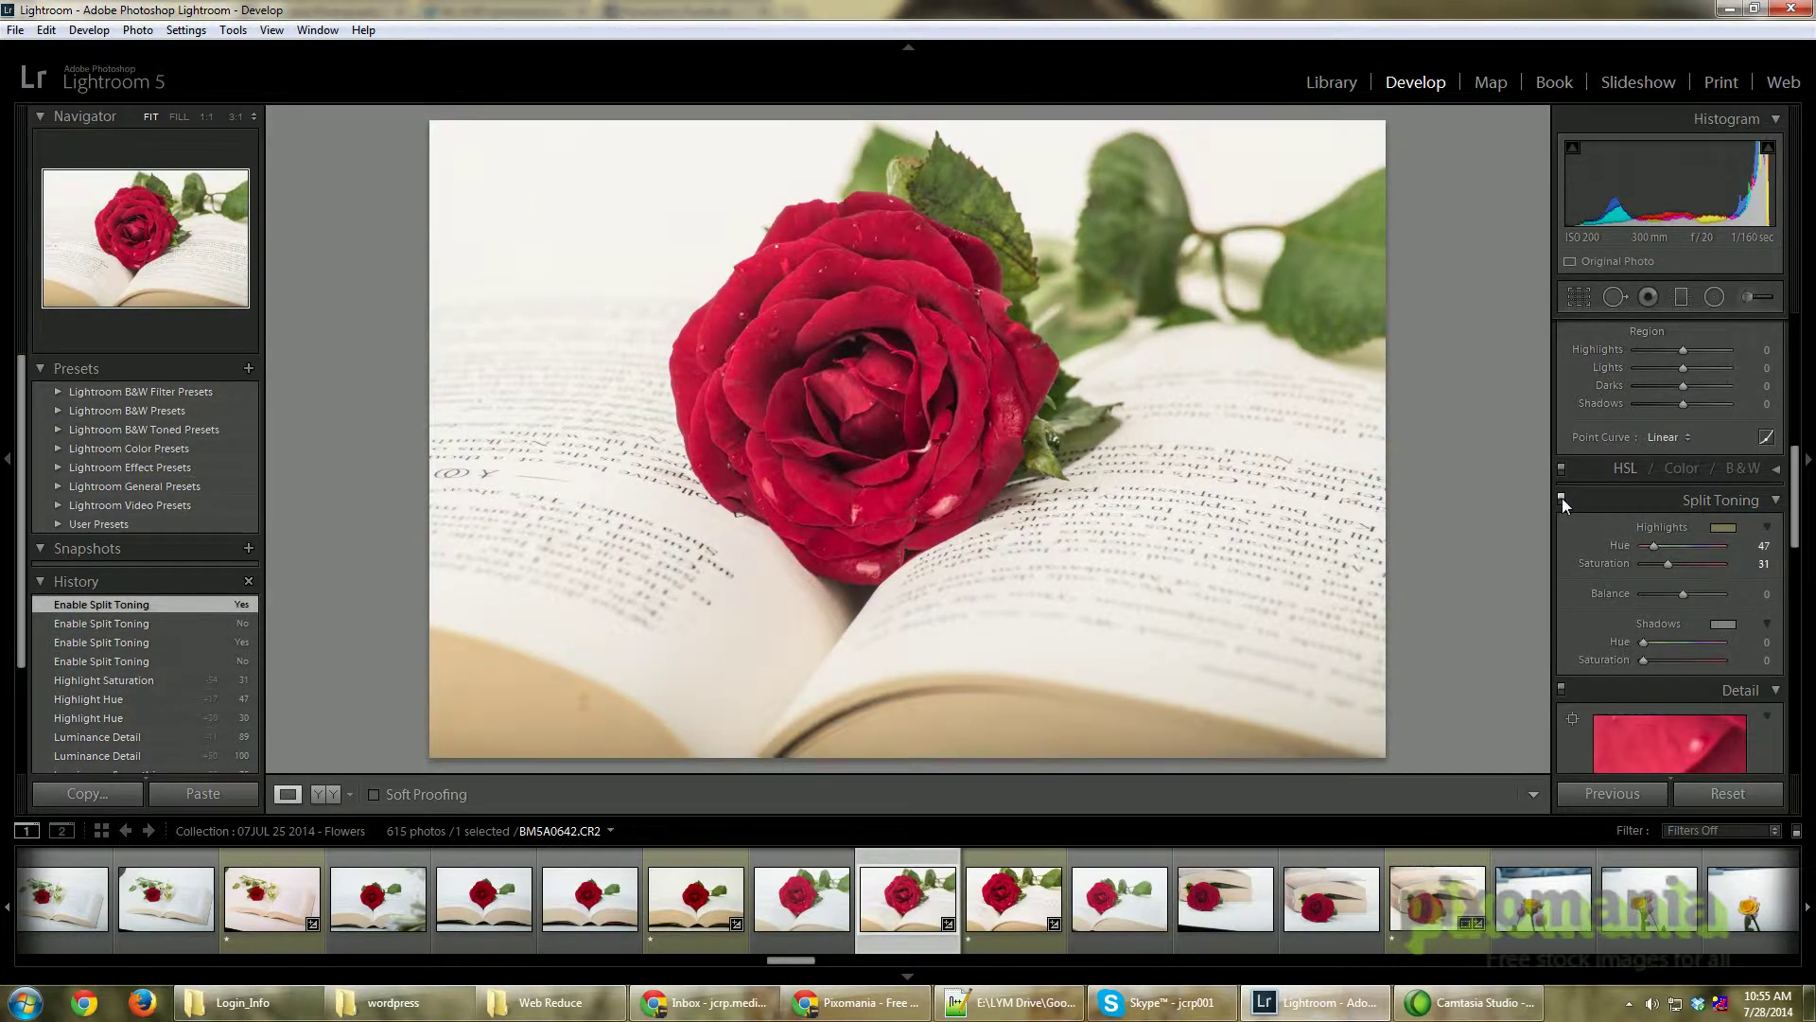
pyautogui.click(1562, 499)
pyautogui.click(1562, 499)
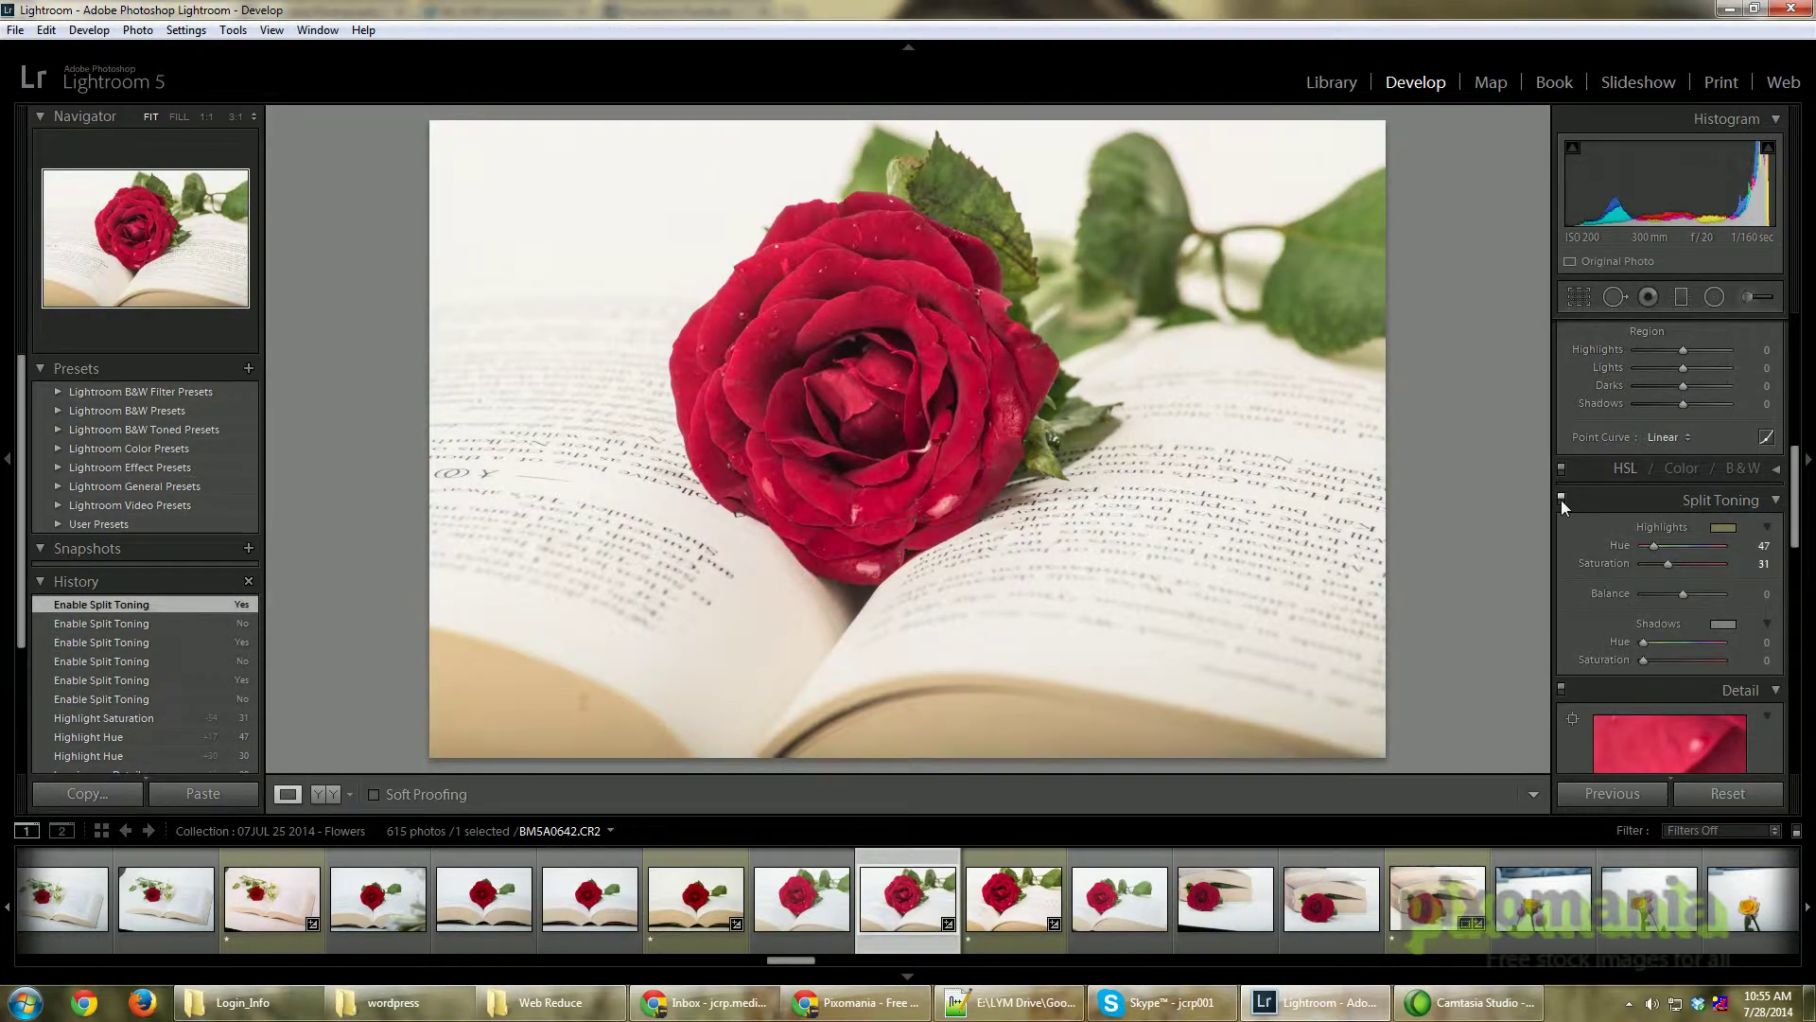
# Step: Try yellow and green tints for the split toning Shadows, and settle on hue 45 and saturation 22
pyautogui.click(1724, 624)
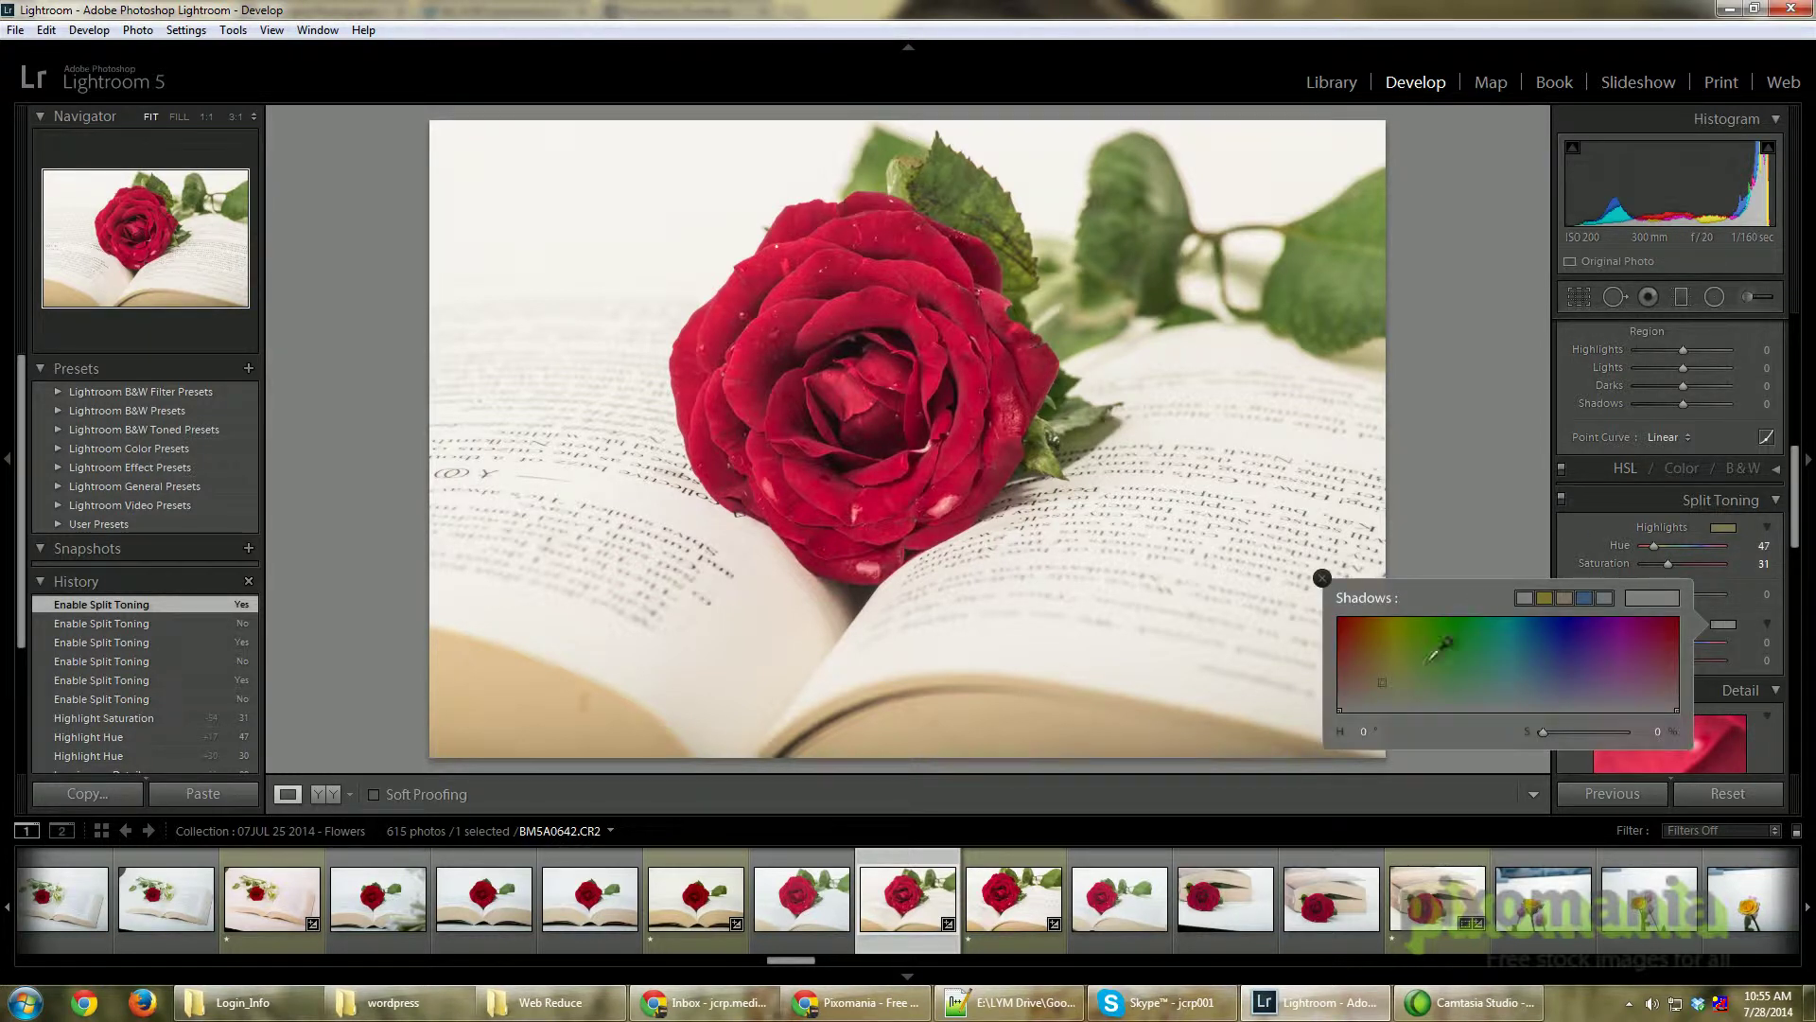
pyautogui.click(1378, 644)
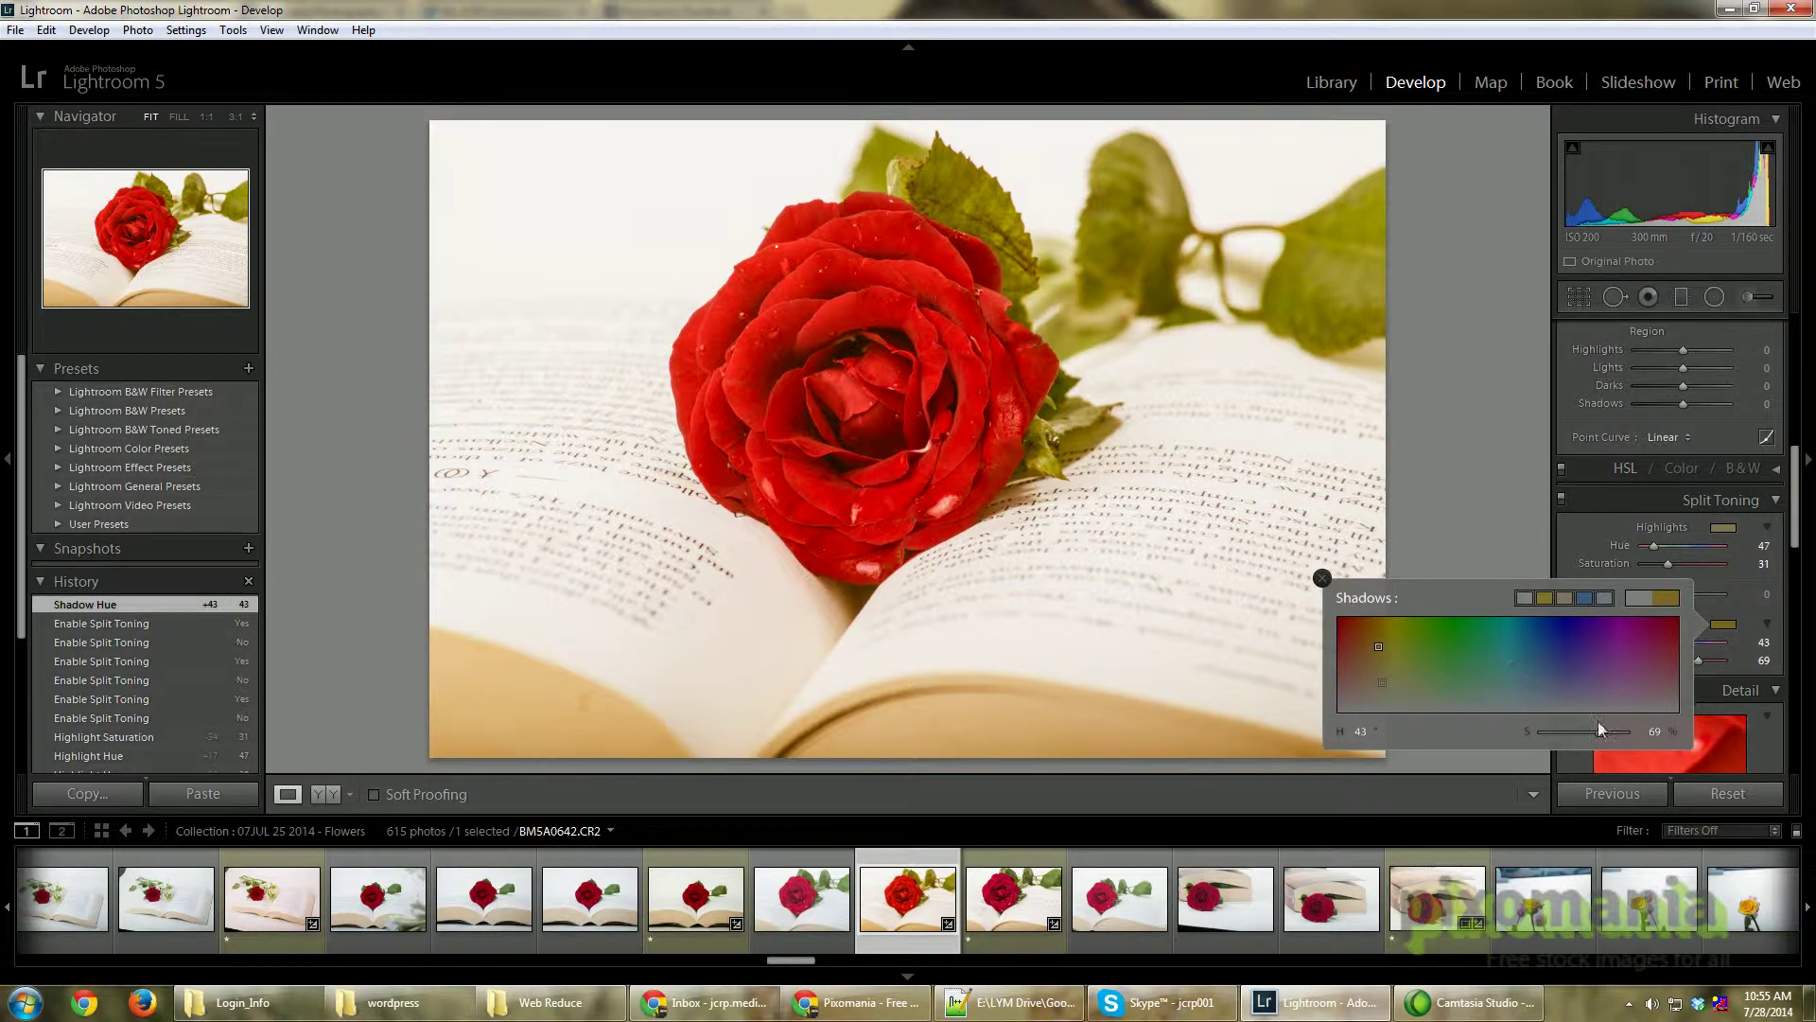
pyautogui.moveTo(1600, 732)
pyautogui.mouseDown()
pyautogui.moveTo(1444, 730)
pyautogui.moveTo(1599, 722)
pyautogui.moveTo(1582, 723)
pyautogui.mouseUp()
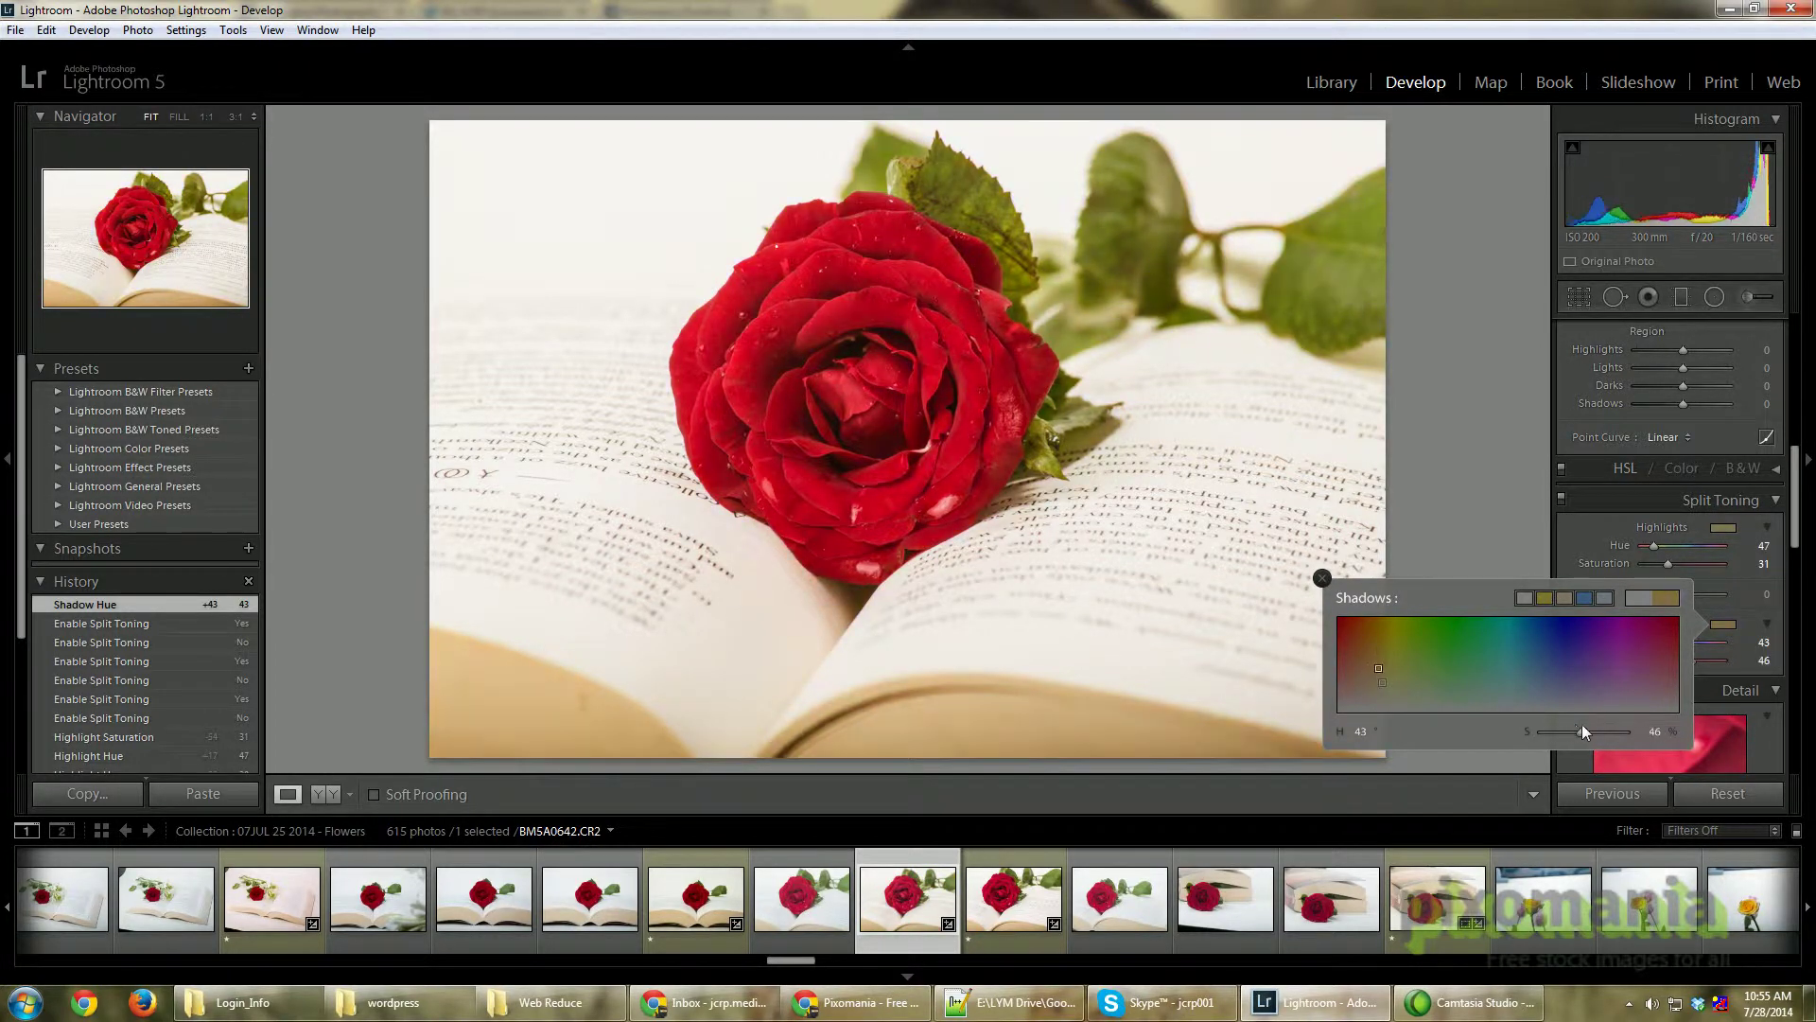
pyautogui.click(1481, 679)
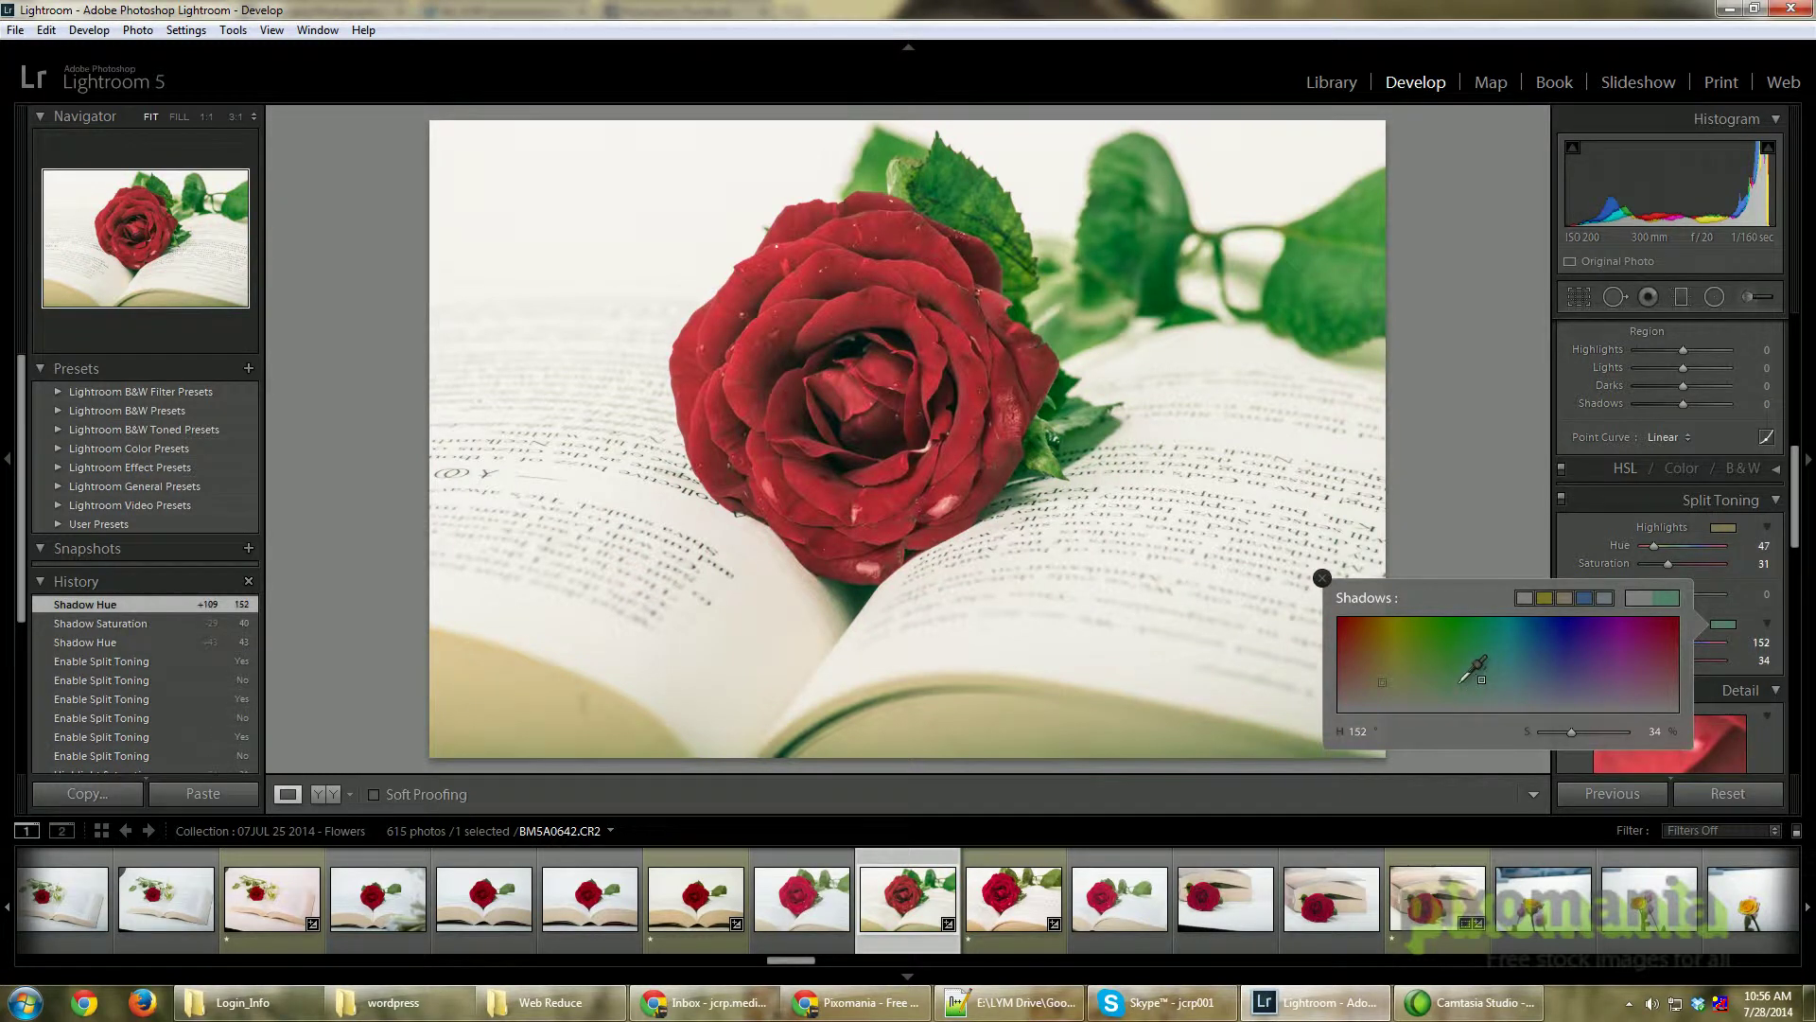
pyautogui.click(1463, 680)
pyautogui.click(1481, 653)
pyautogui.moveTo(1482, 654); pyautogui.dragTo(1481, 656)
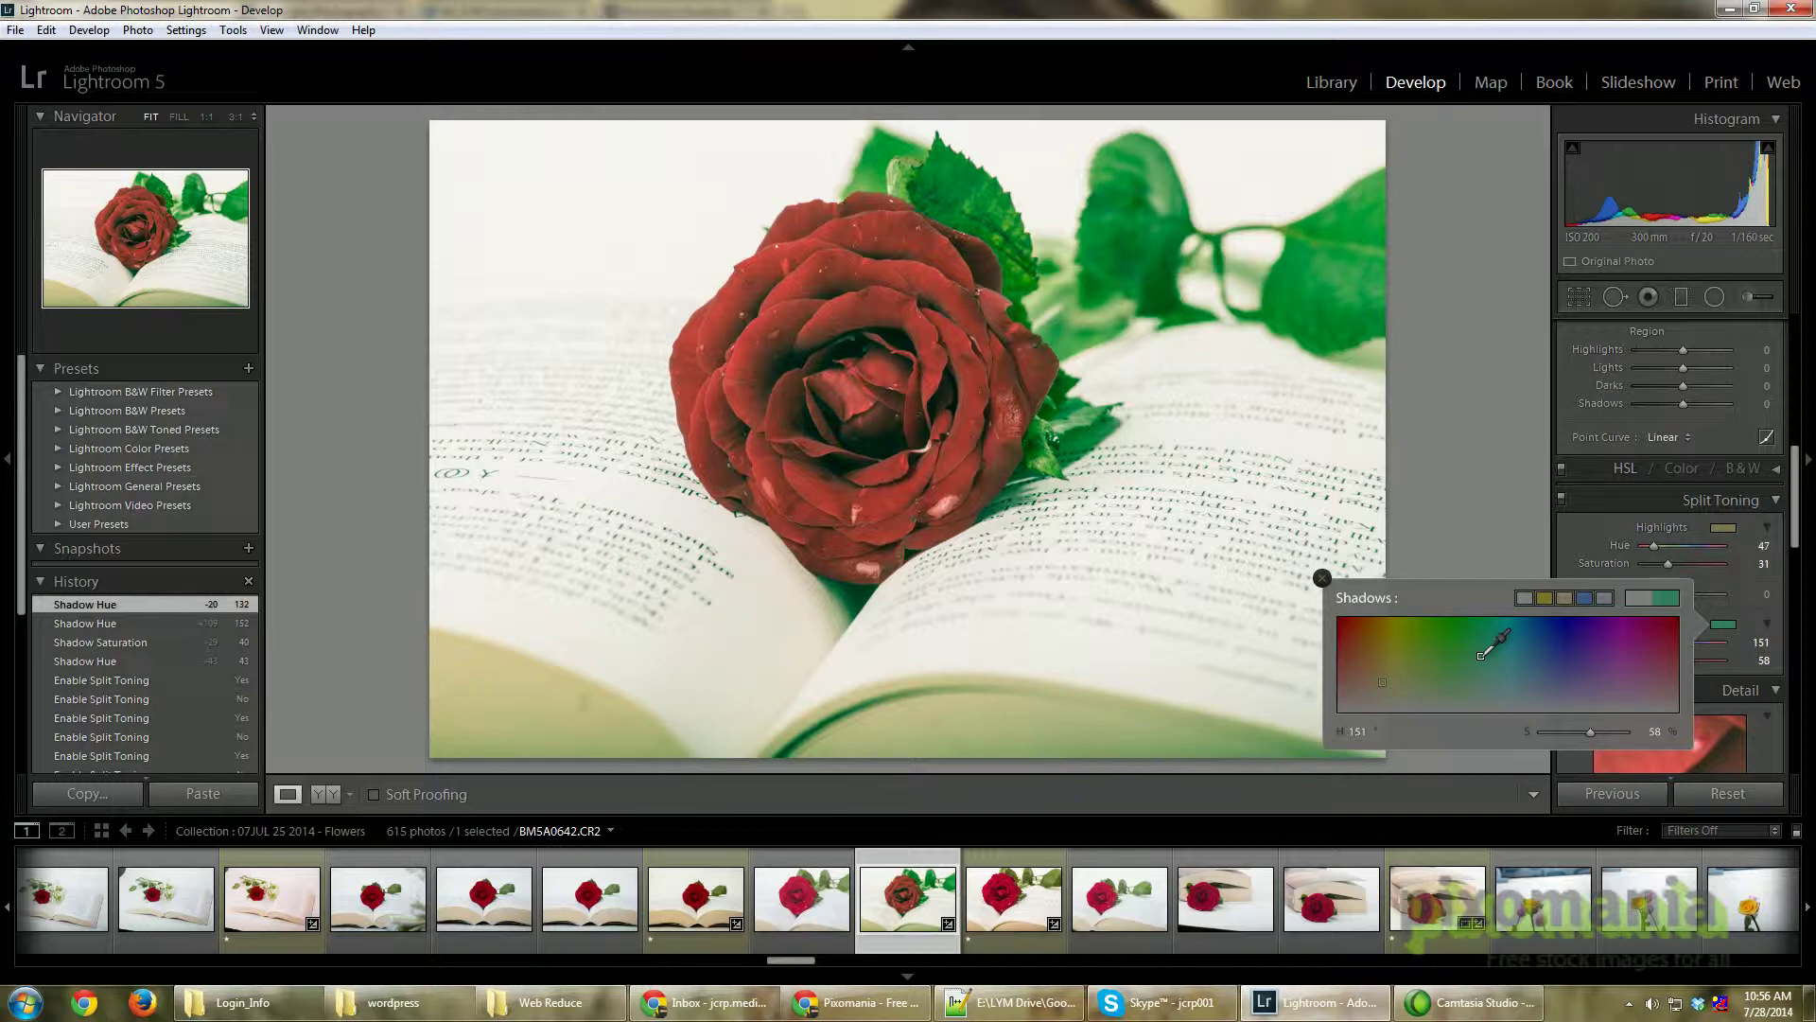
pyautogui.moveTo(1482, 655); pyautogui.dragTo(1380, 658)
pyautogui.moveTo(1586, 730); pyautogui.dragTo(1557, 730)
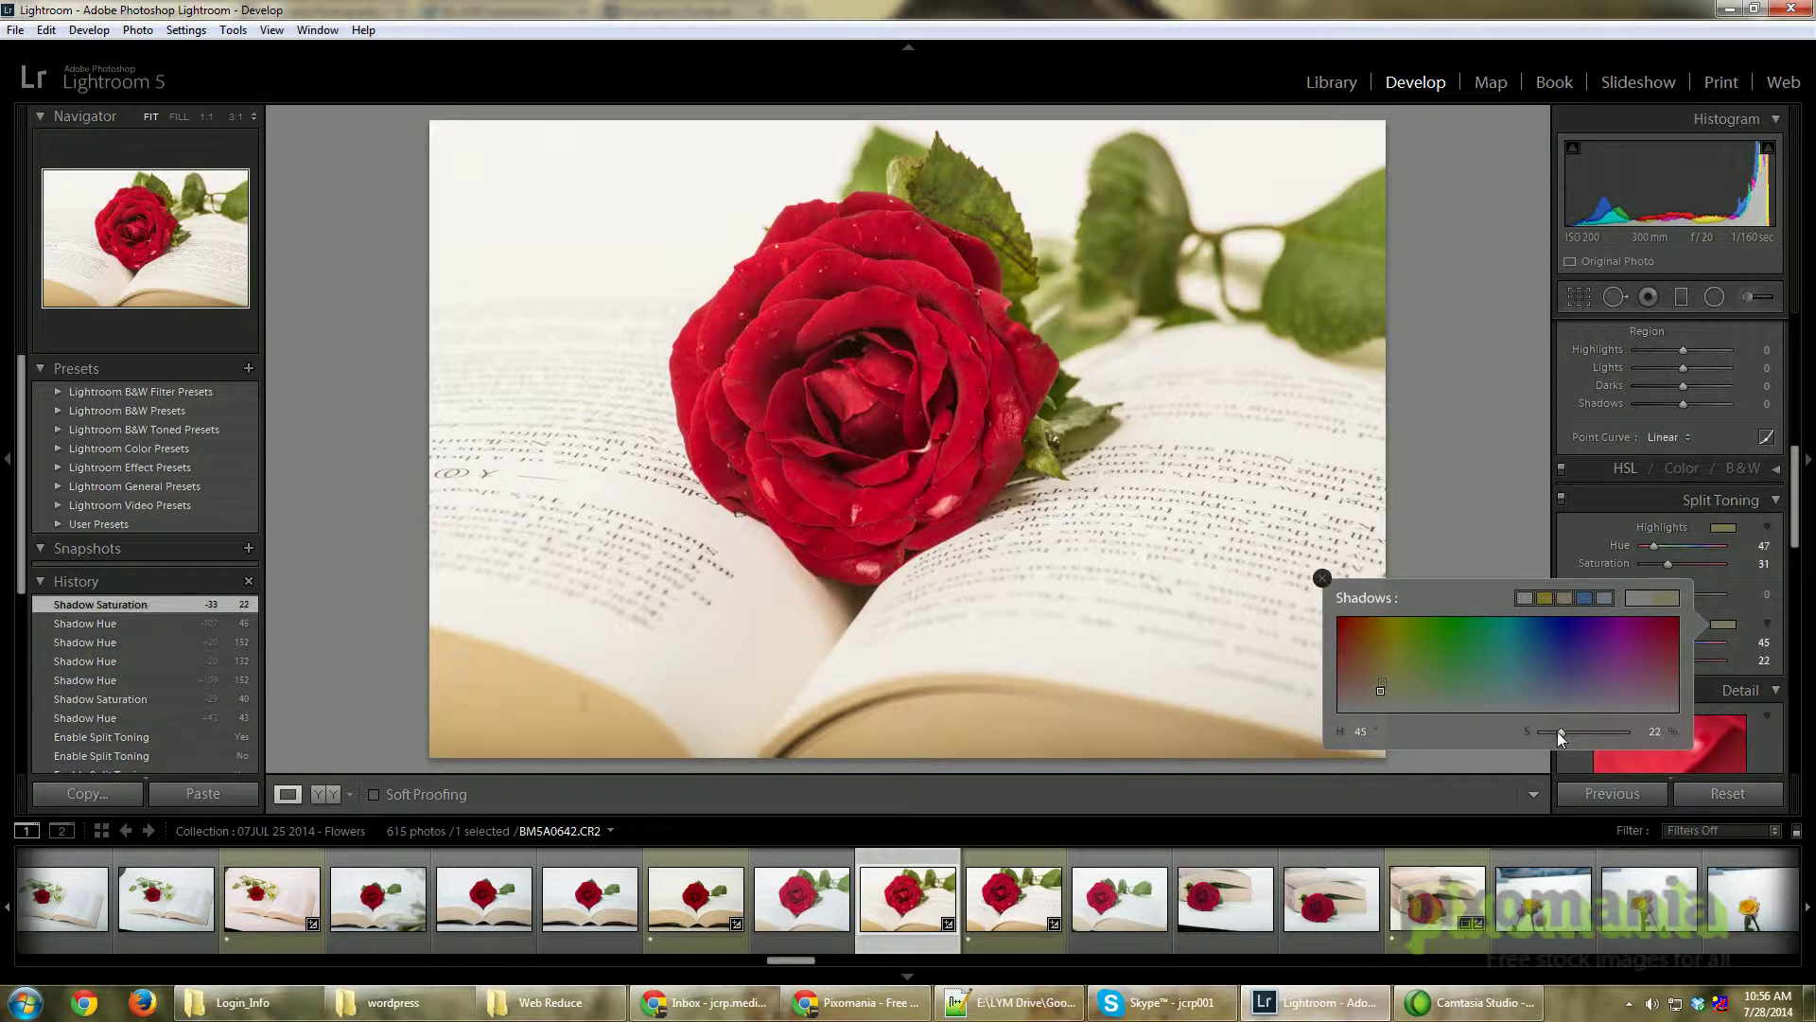
# Step: Compare the photo with and without the combined highlight and shadow toning, leaving Split Toning enabled
pyautogui.click(1562, 499)
pyautogui.click(1563, 501)
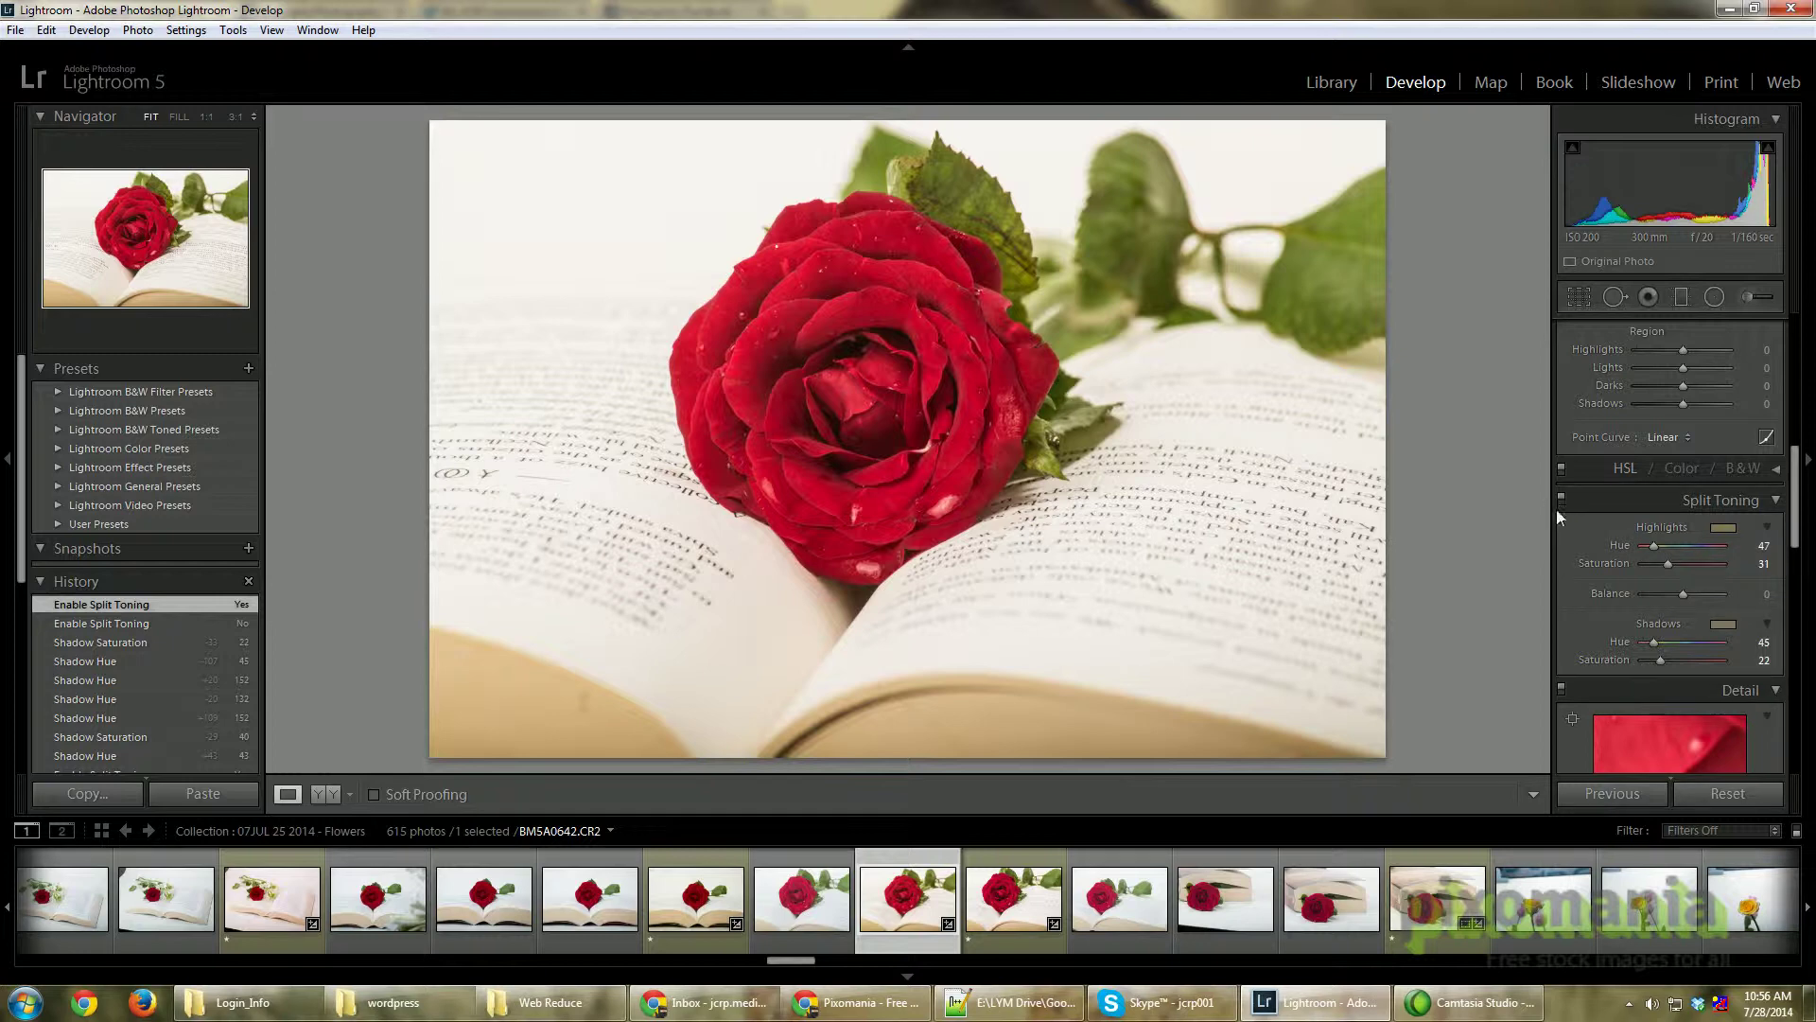
pyautogui.click(1562, 500)
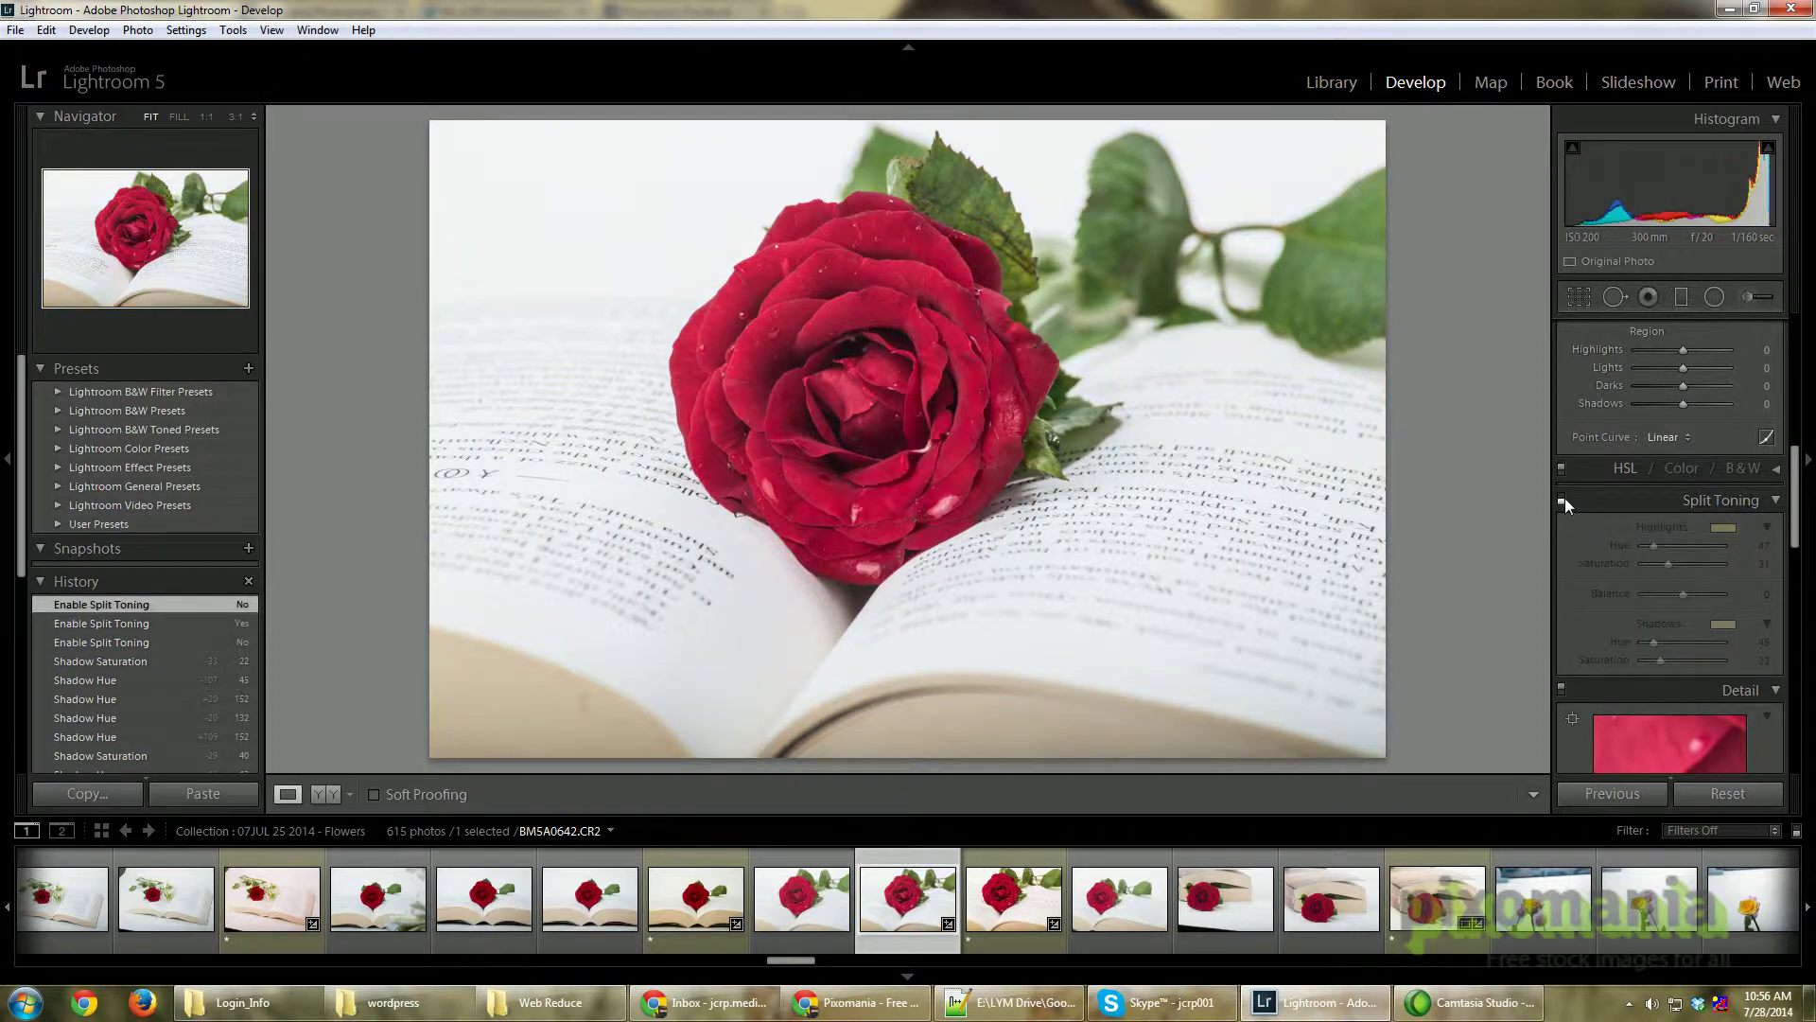
pyautogui.click(1562, 501)
pyautogui.click(1561, 501)
pyautogui.click(1562, 500)
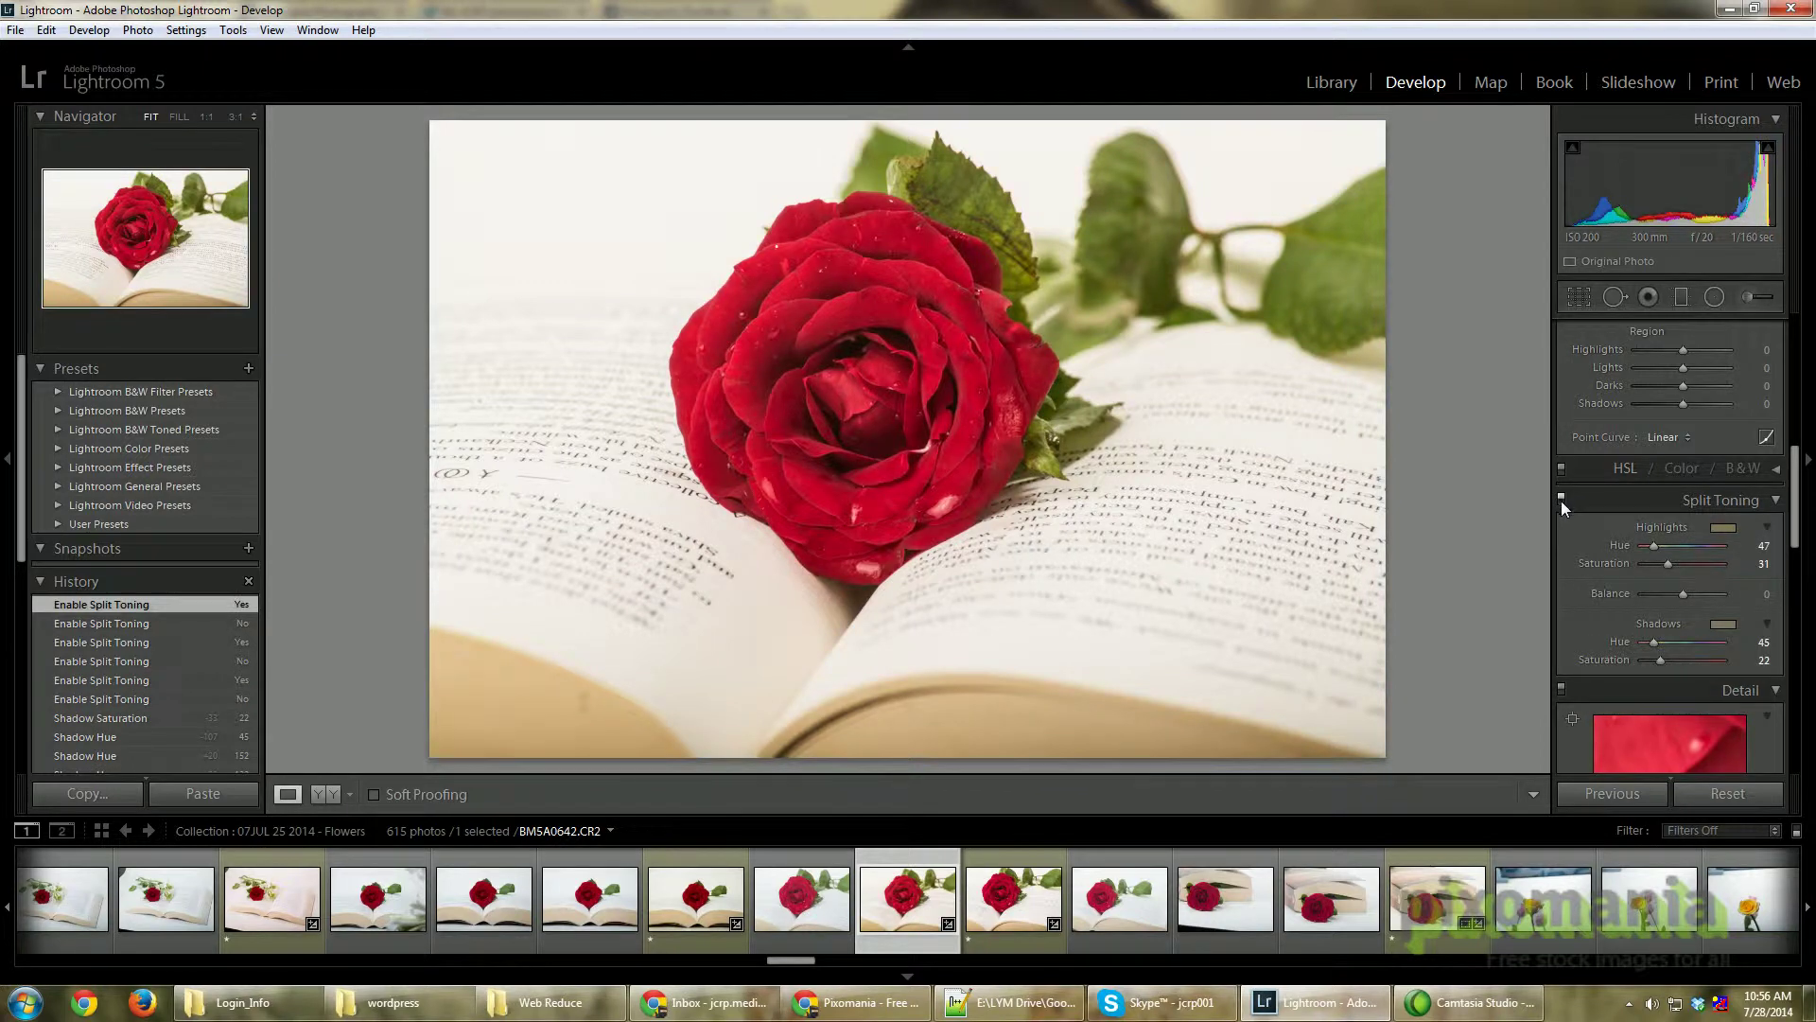
pyautogui.click(1561, 500)
pyautogui.click(1561, 500)
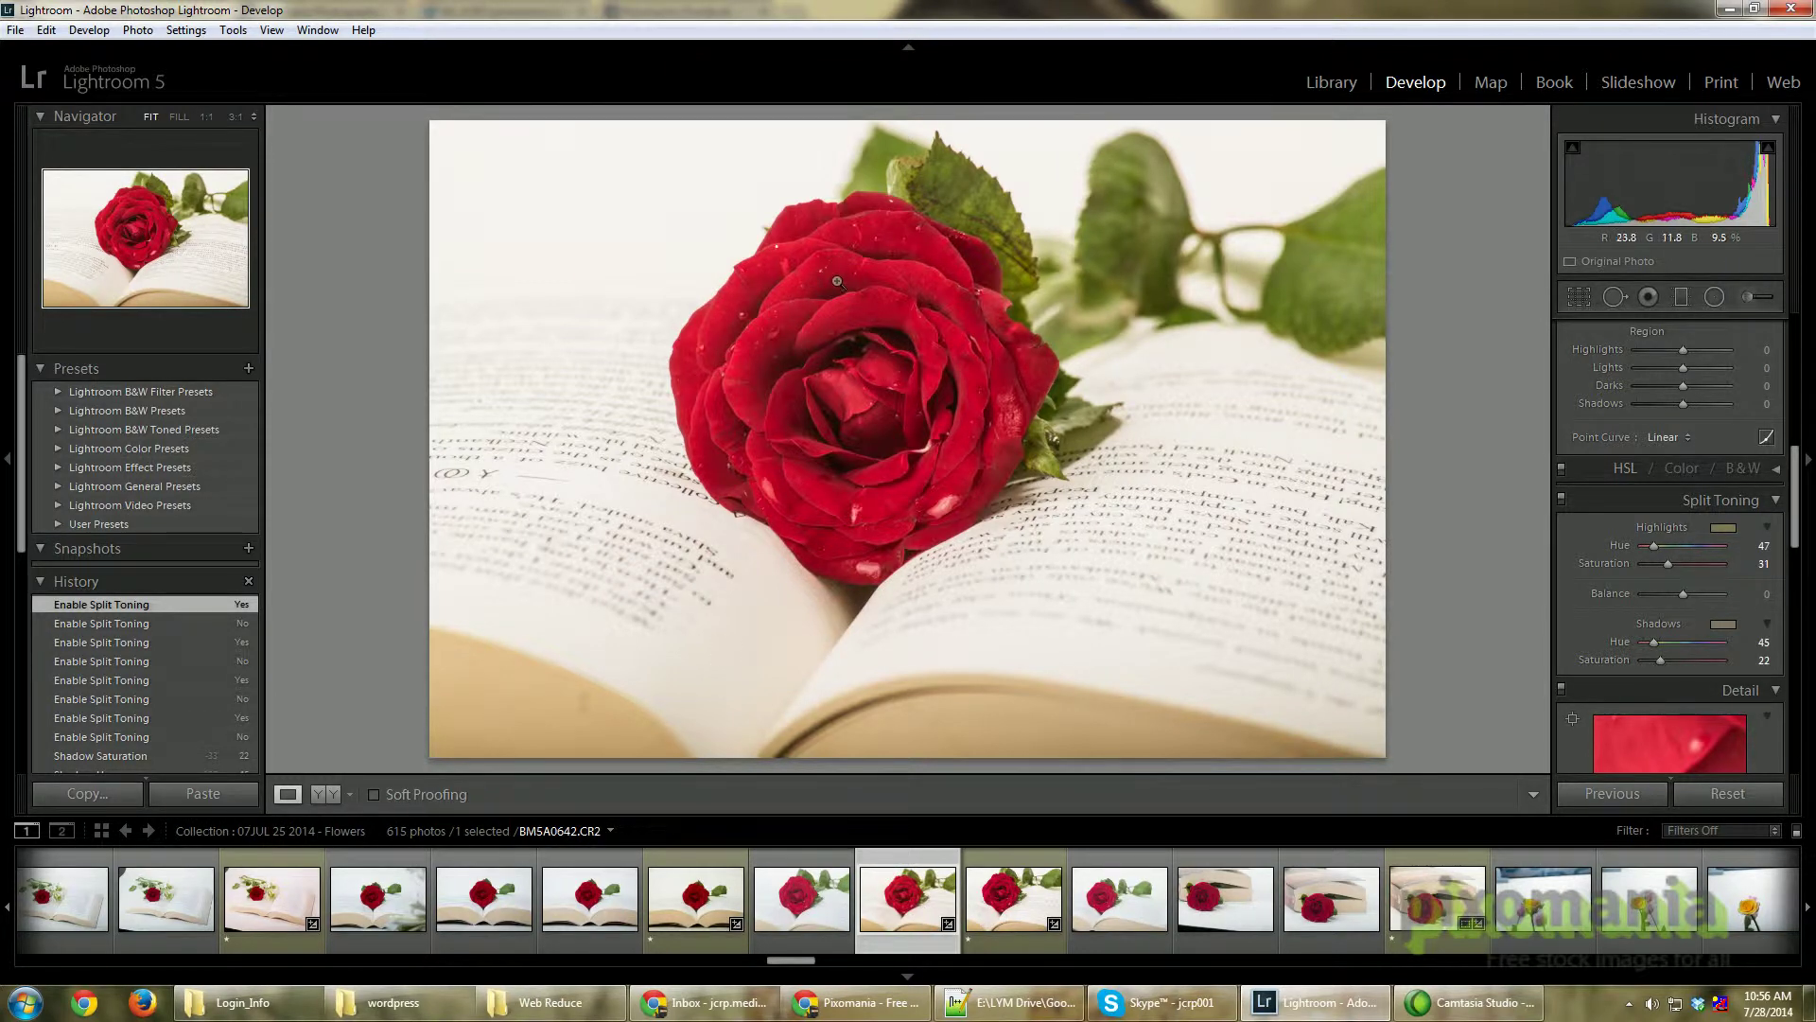
# Step: Inspect the toned rose at 1:1 from the outer petals down to its centre
pyautogui.click(815, 253)
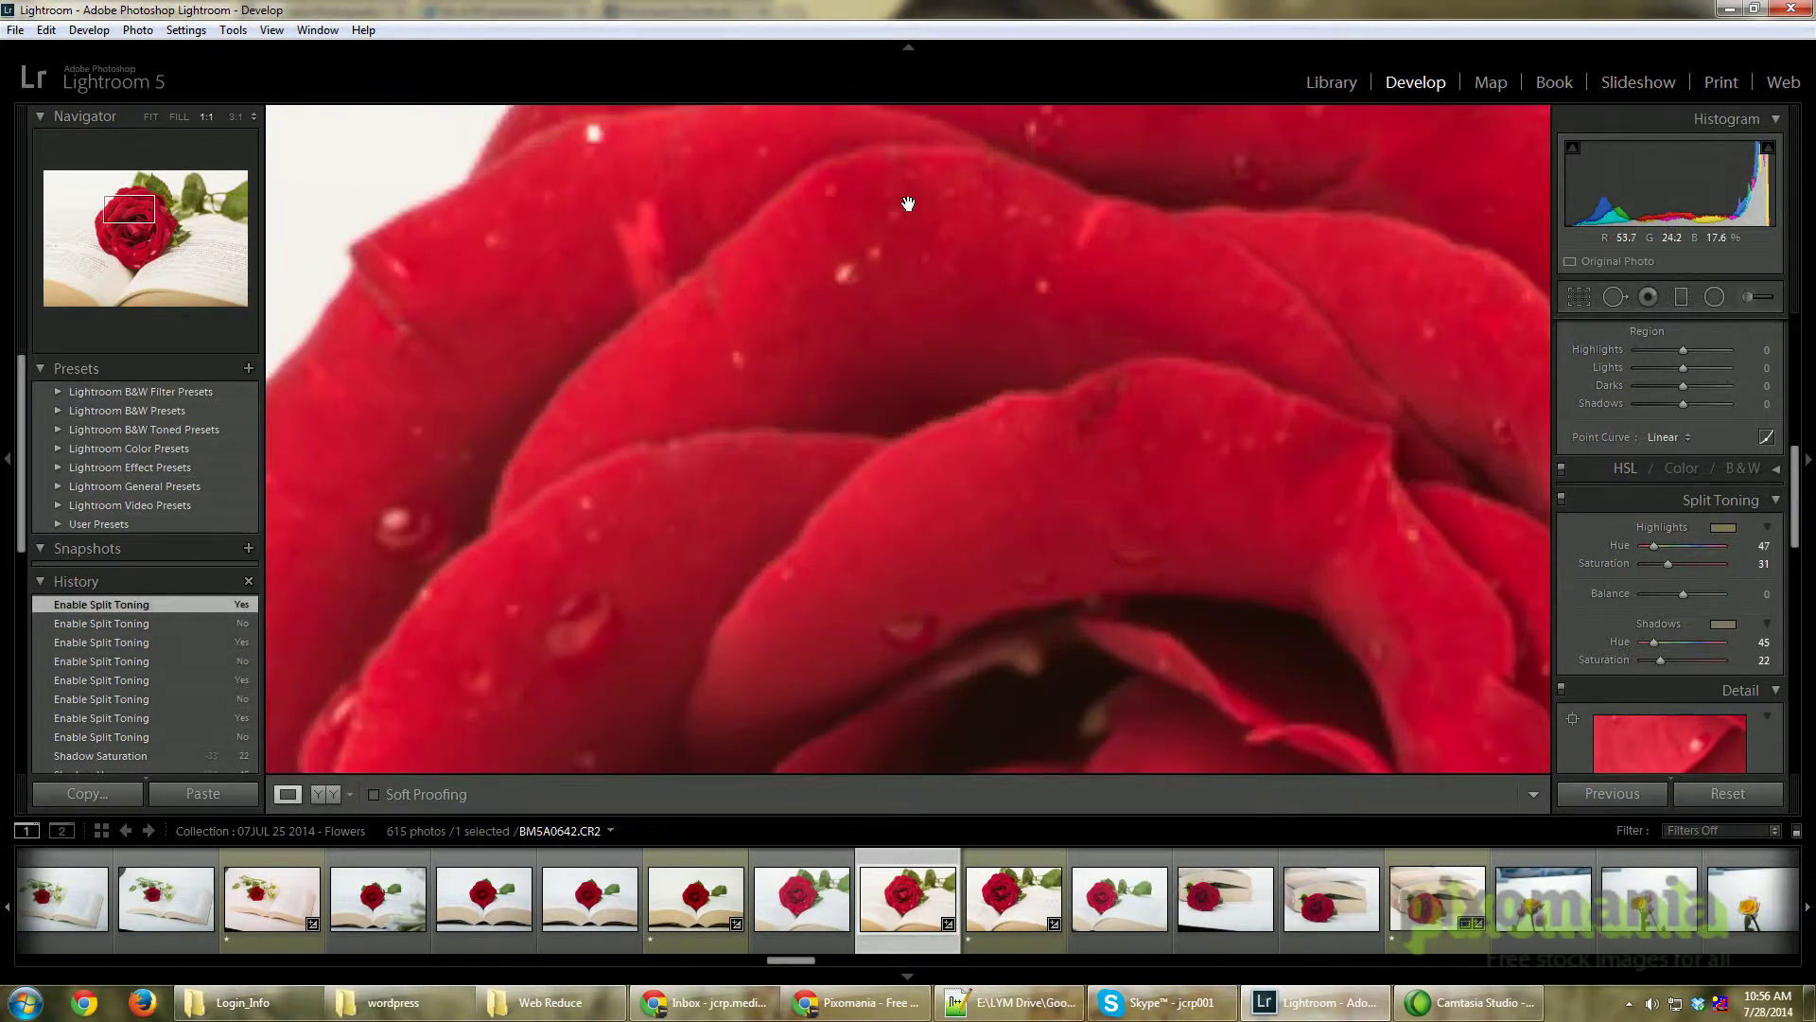
pyautogui.moveTo(908, 204); pyautogui.dragTo(865, 320)
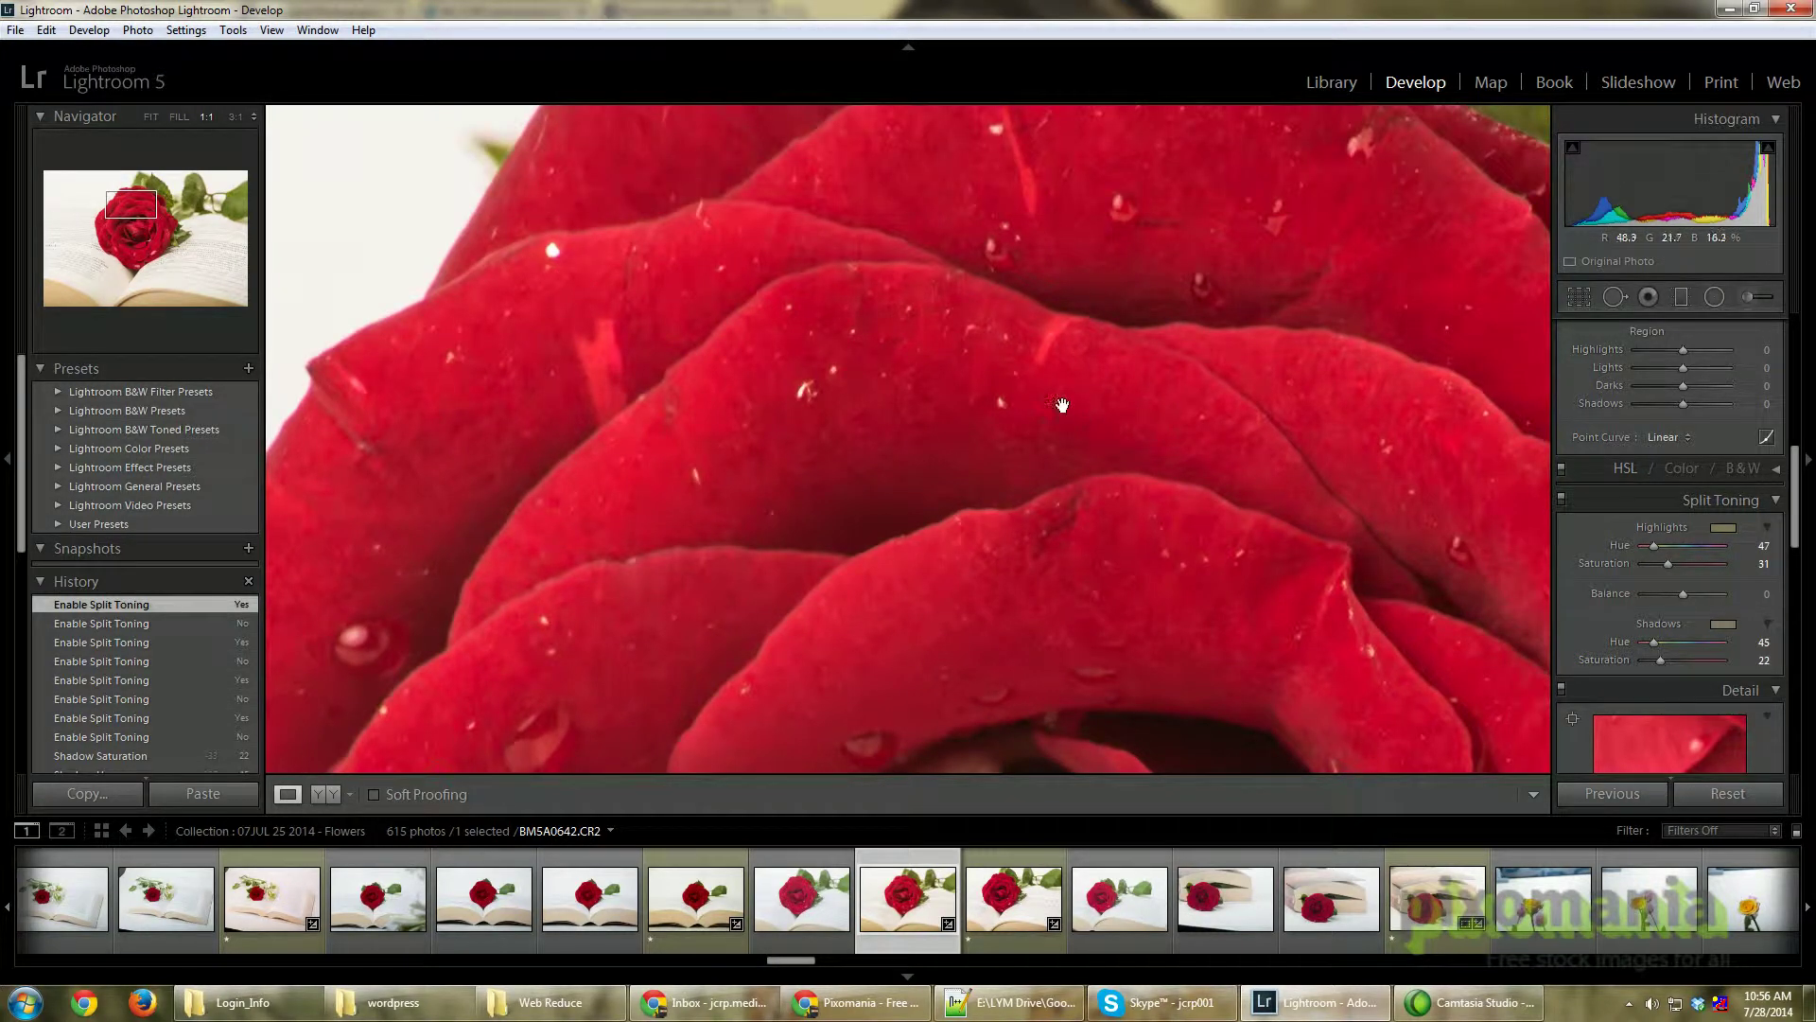
pyautogui.moveTo(1131, 392); pyautogui.dragTo(868, 486)
pyautogui.moveTo(850, 264); pyautogui.dragTo(1046, 189)
pyautogui.moveTo(1000, 427); pyautogui.dragTo(1087, 268)
pyautogui.moveTo(1017, 580); pyautogui.dragTo(1078, 377)
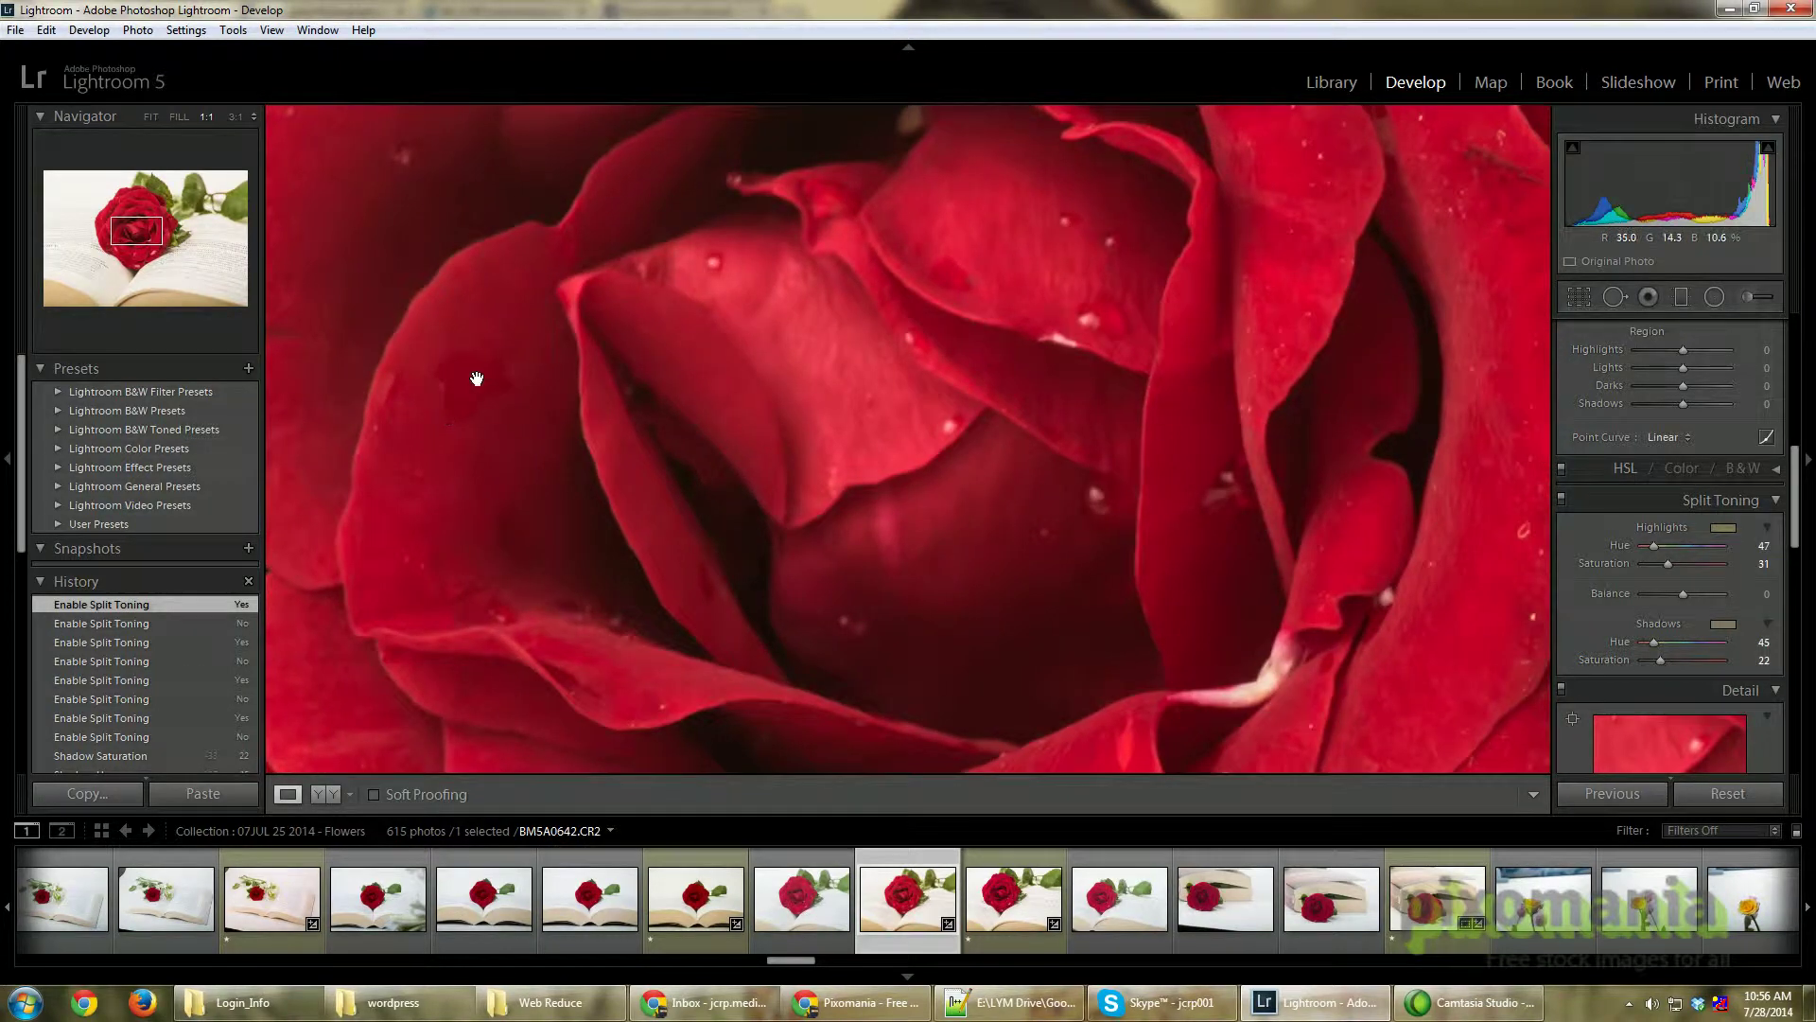
# Step: Open the export settings for the edited rose photo and go to the image sizing and metadata options
pyautogui.click(16, 31)
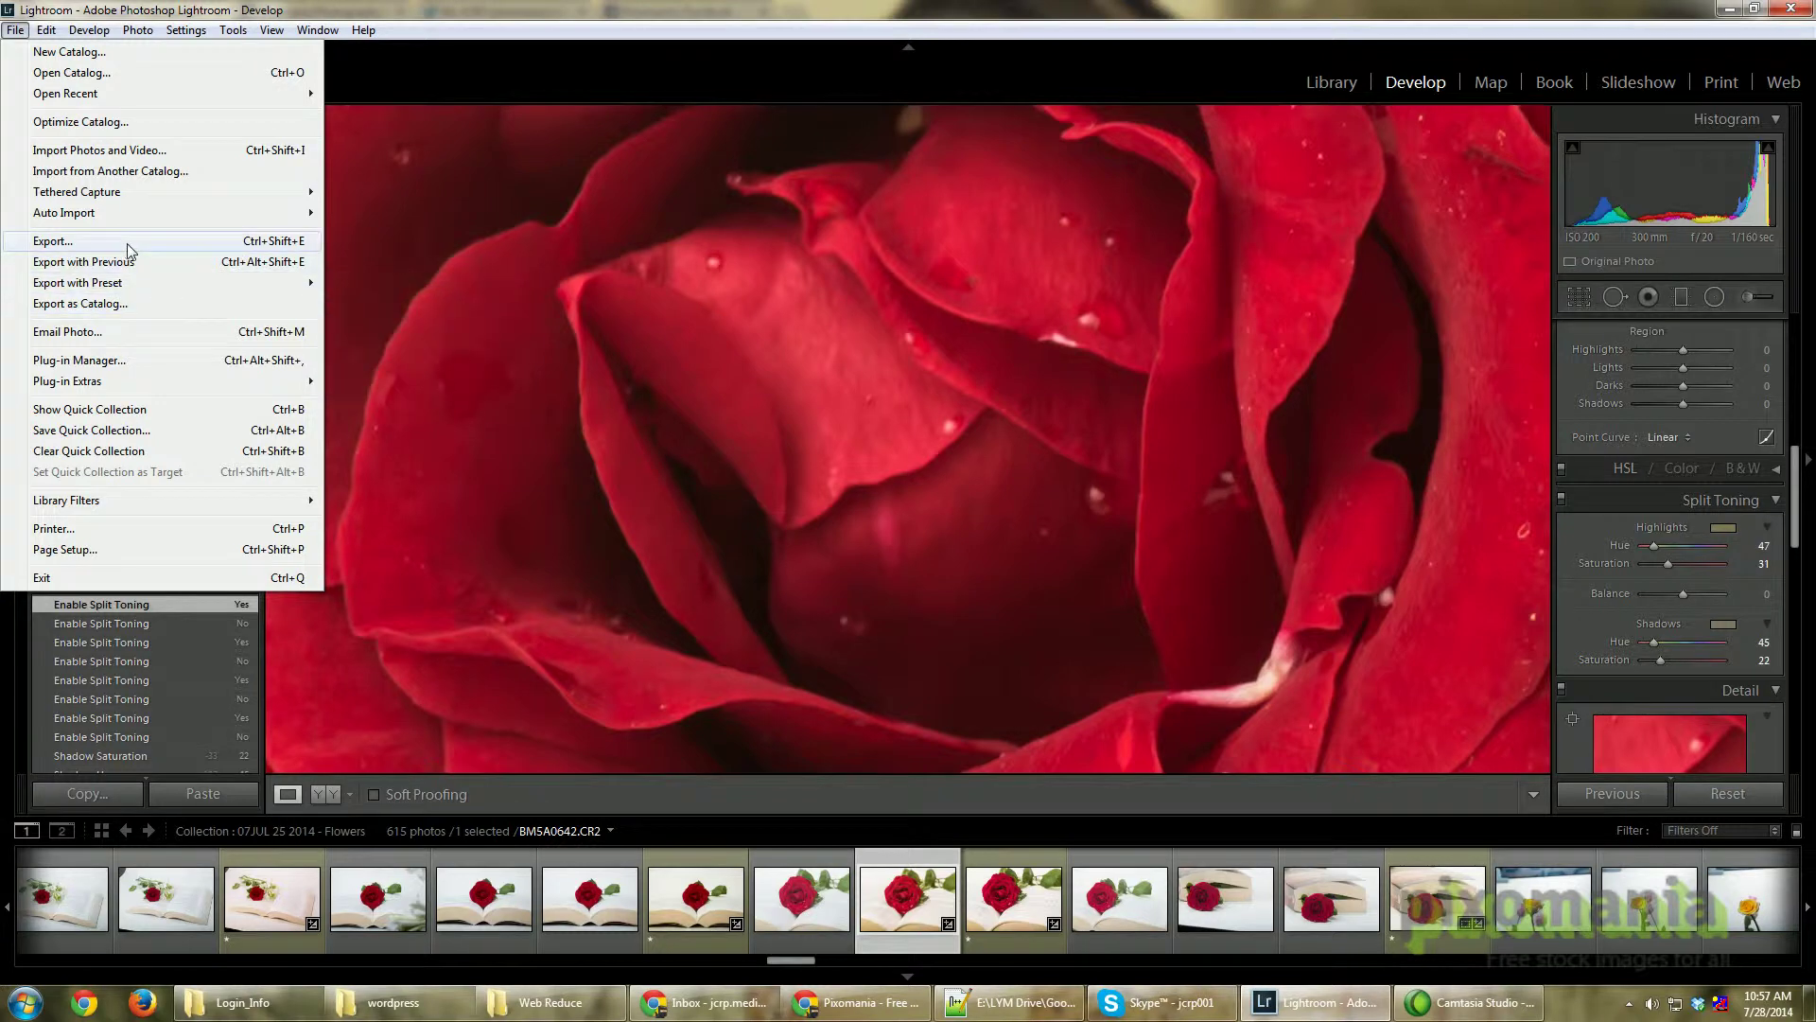
pyautogui.click(130, 248)
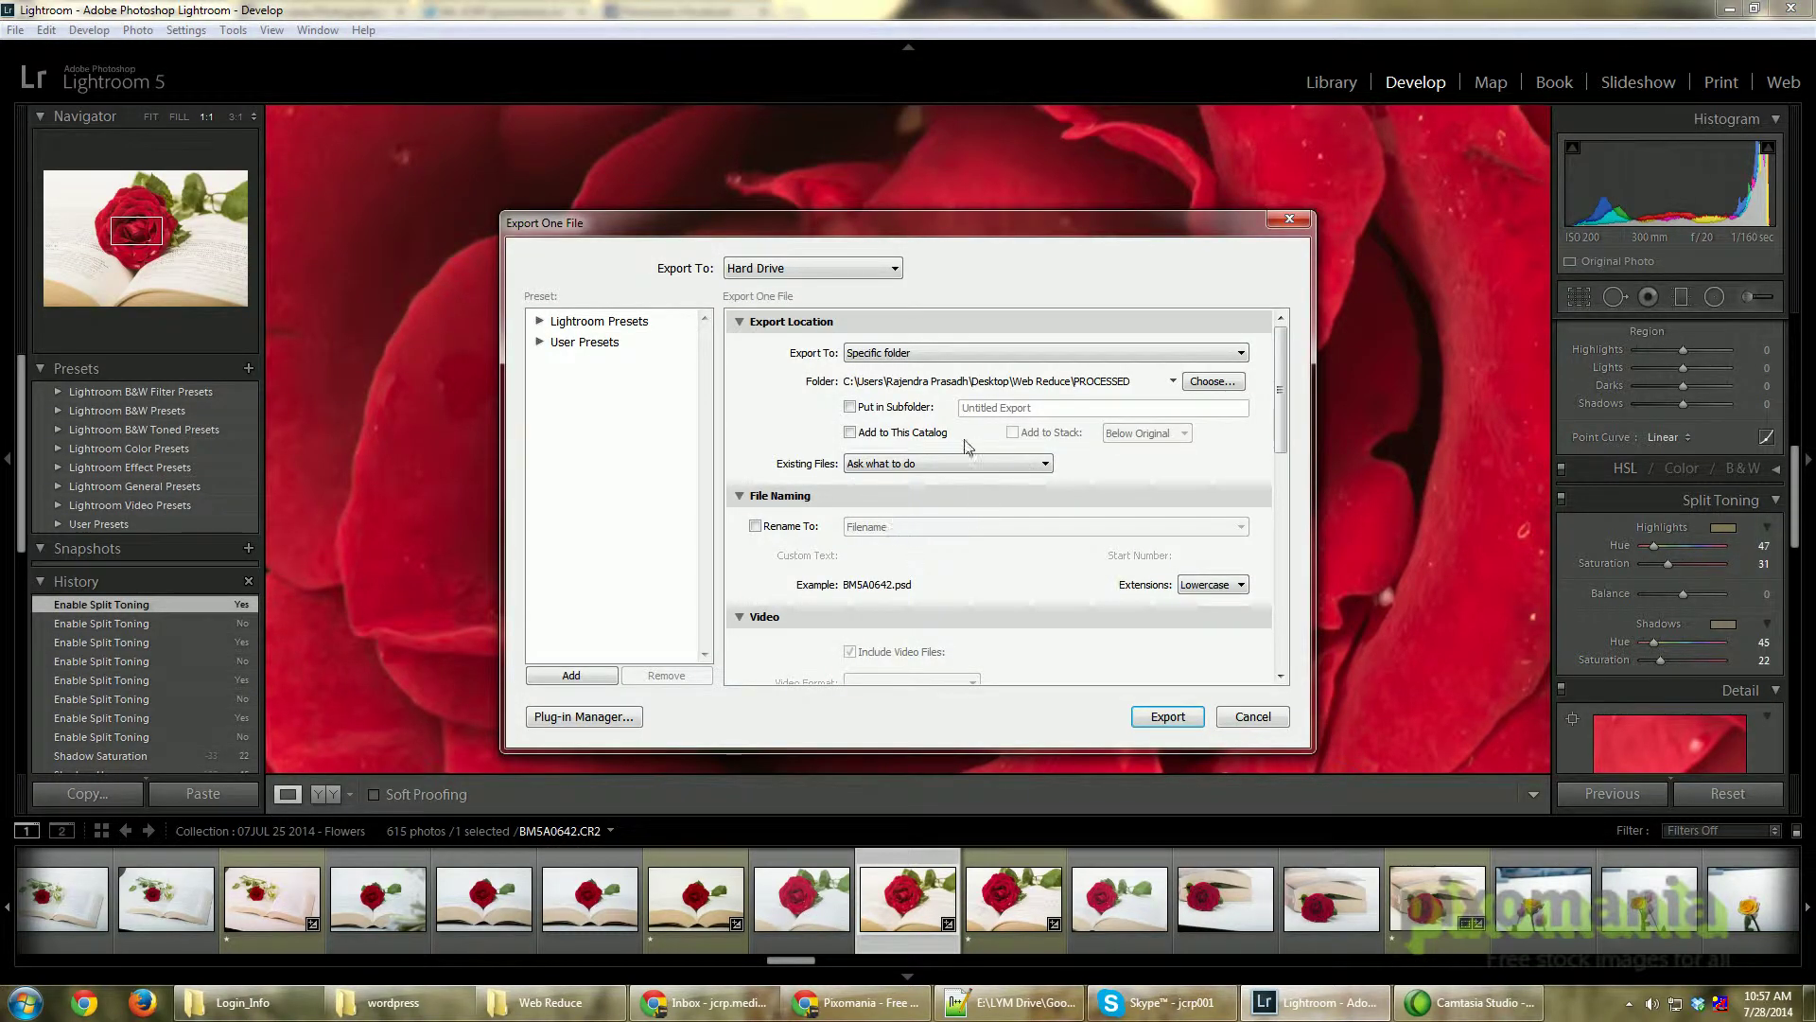
pyautogui.moveTo(1280, 403); pyautogui.dragTo(1272, 653)
# Step: Switch to the Web Reduce folder in Windows Explorer, create a subfolder named PROCESSED and open it
pyautogui.click(520, 1000)
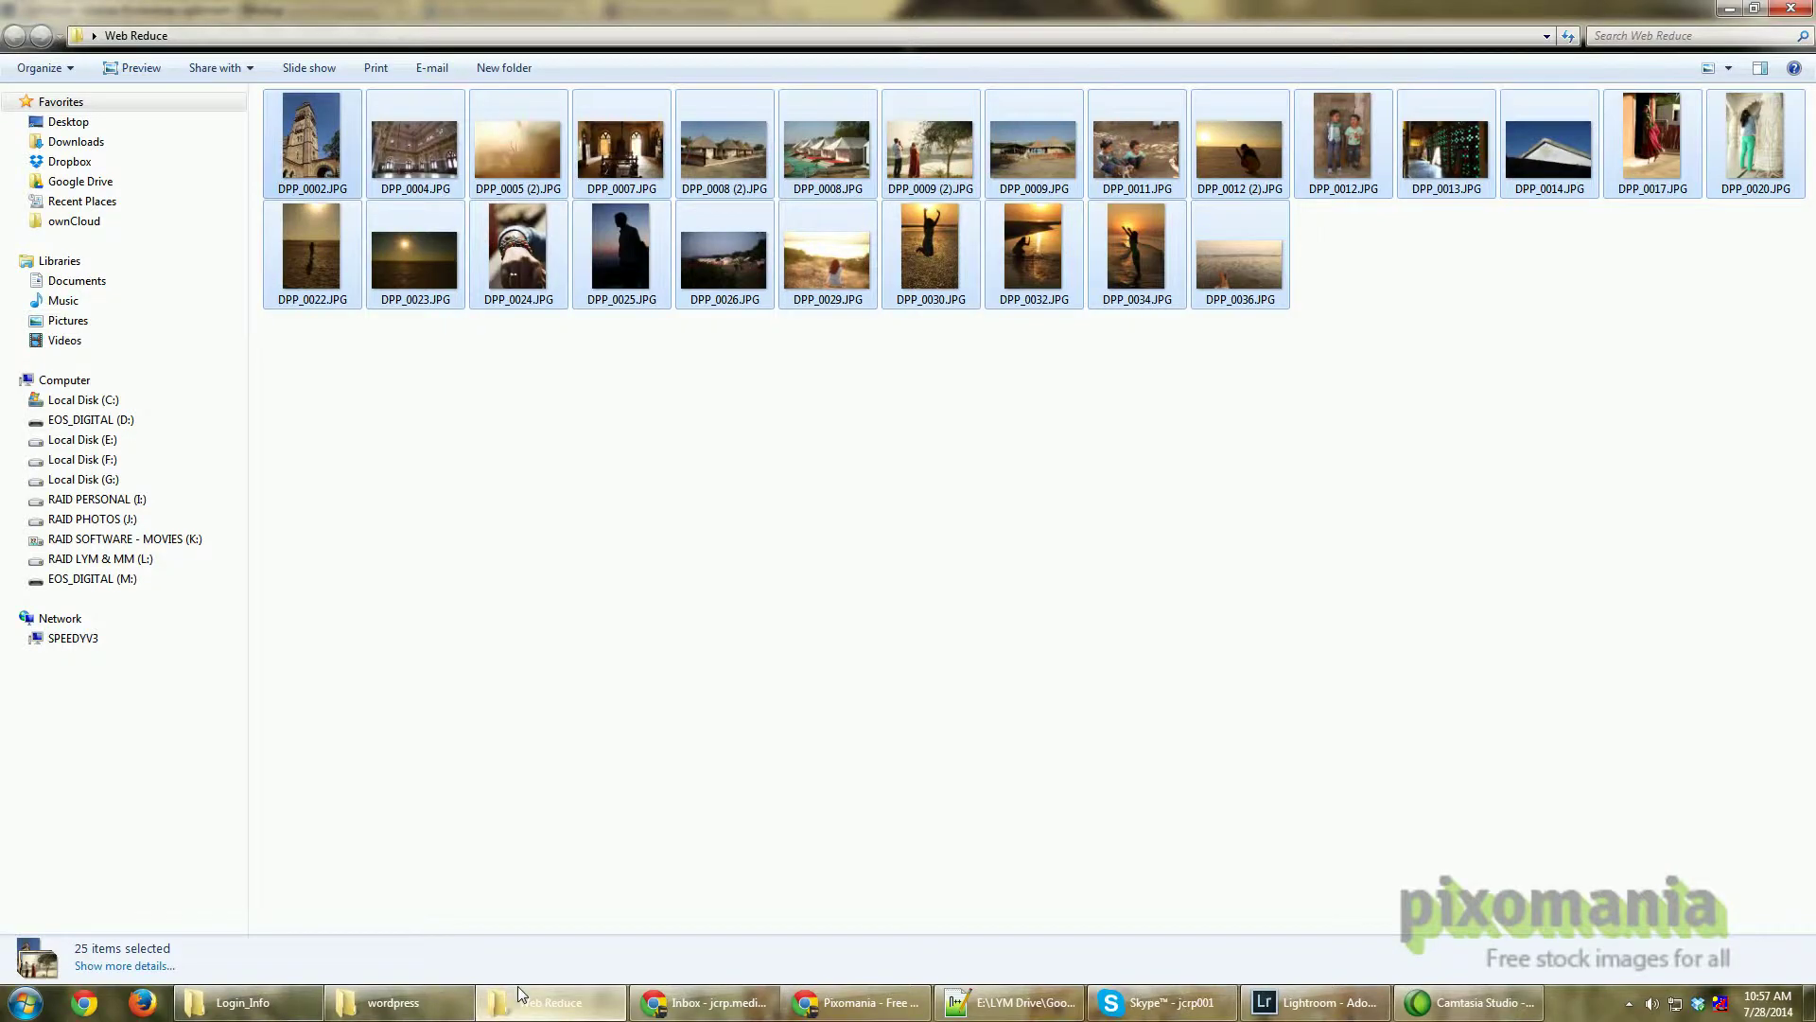
pyautogui.click(515, 577)
pyautogui.click(441, 69)
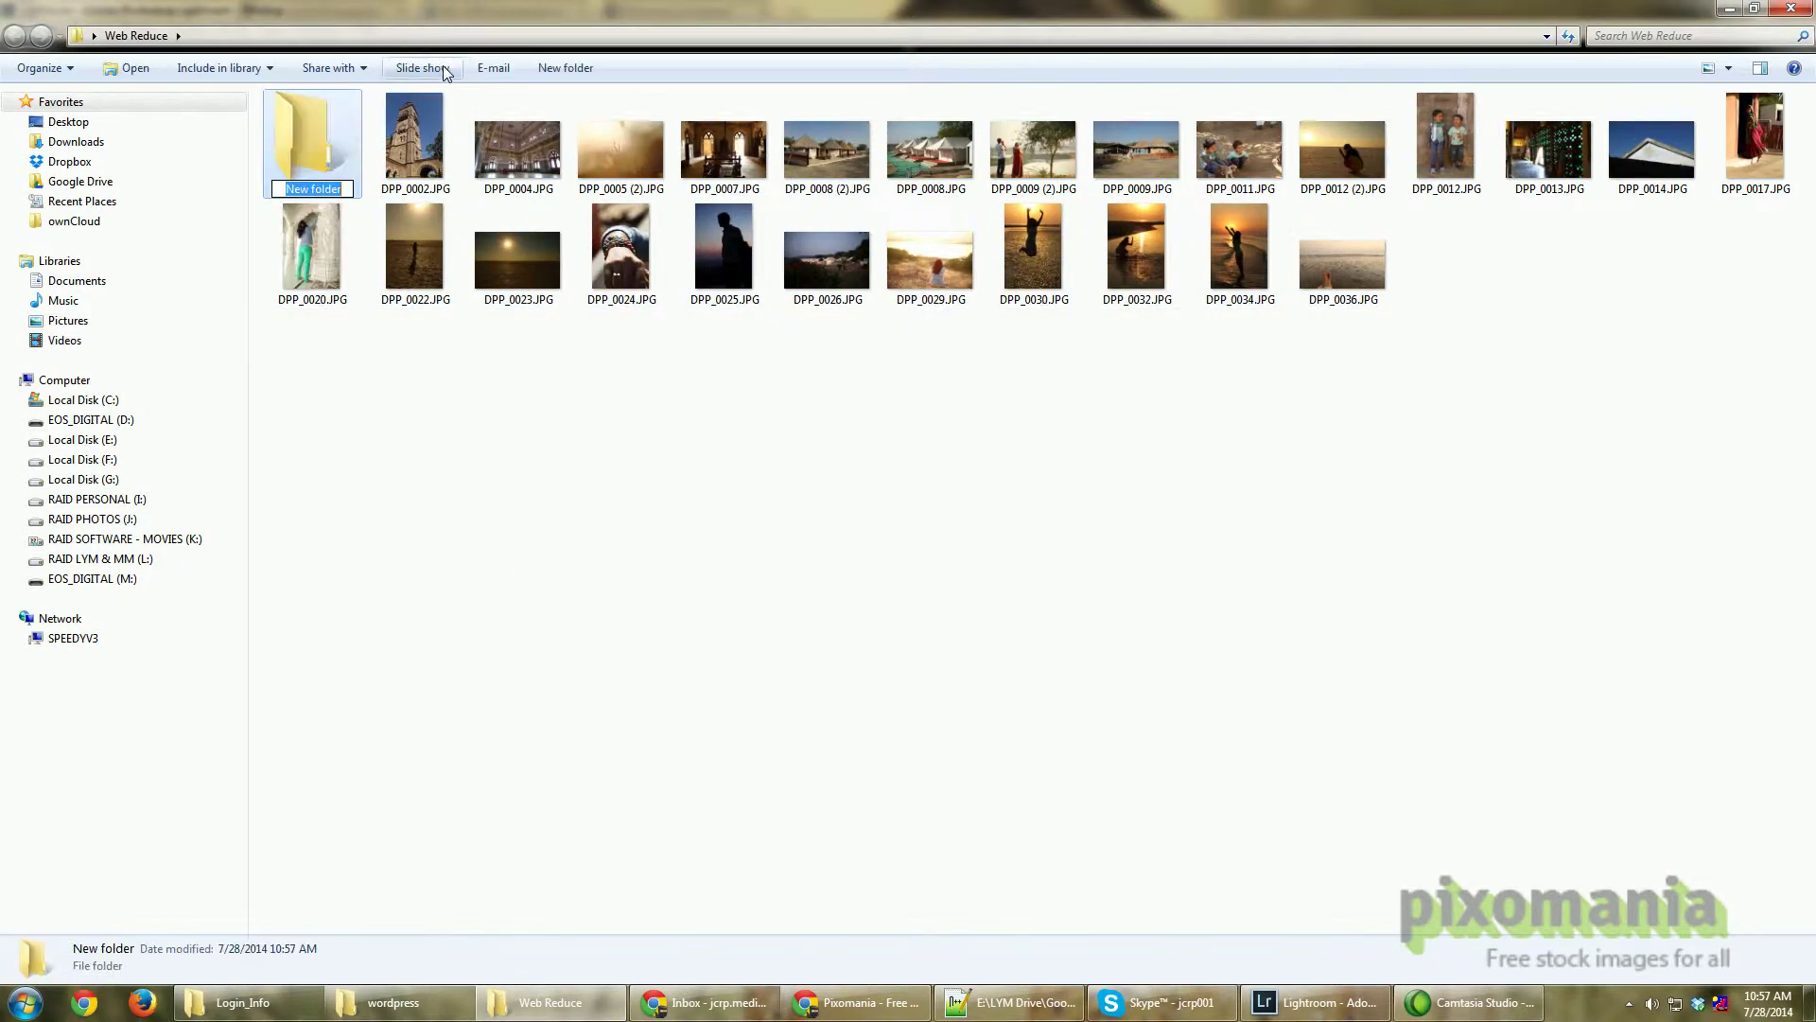
pyautogui.write('PROCESSED')
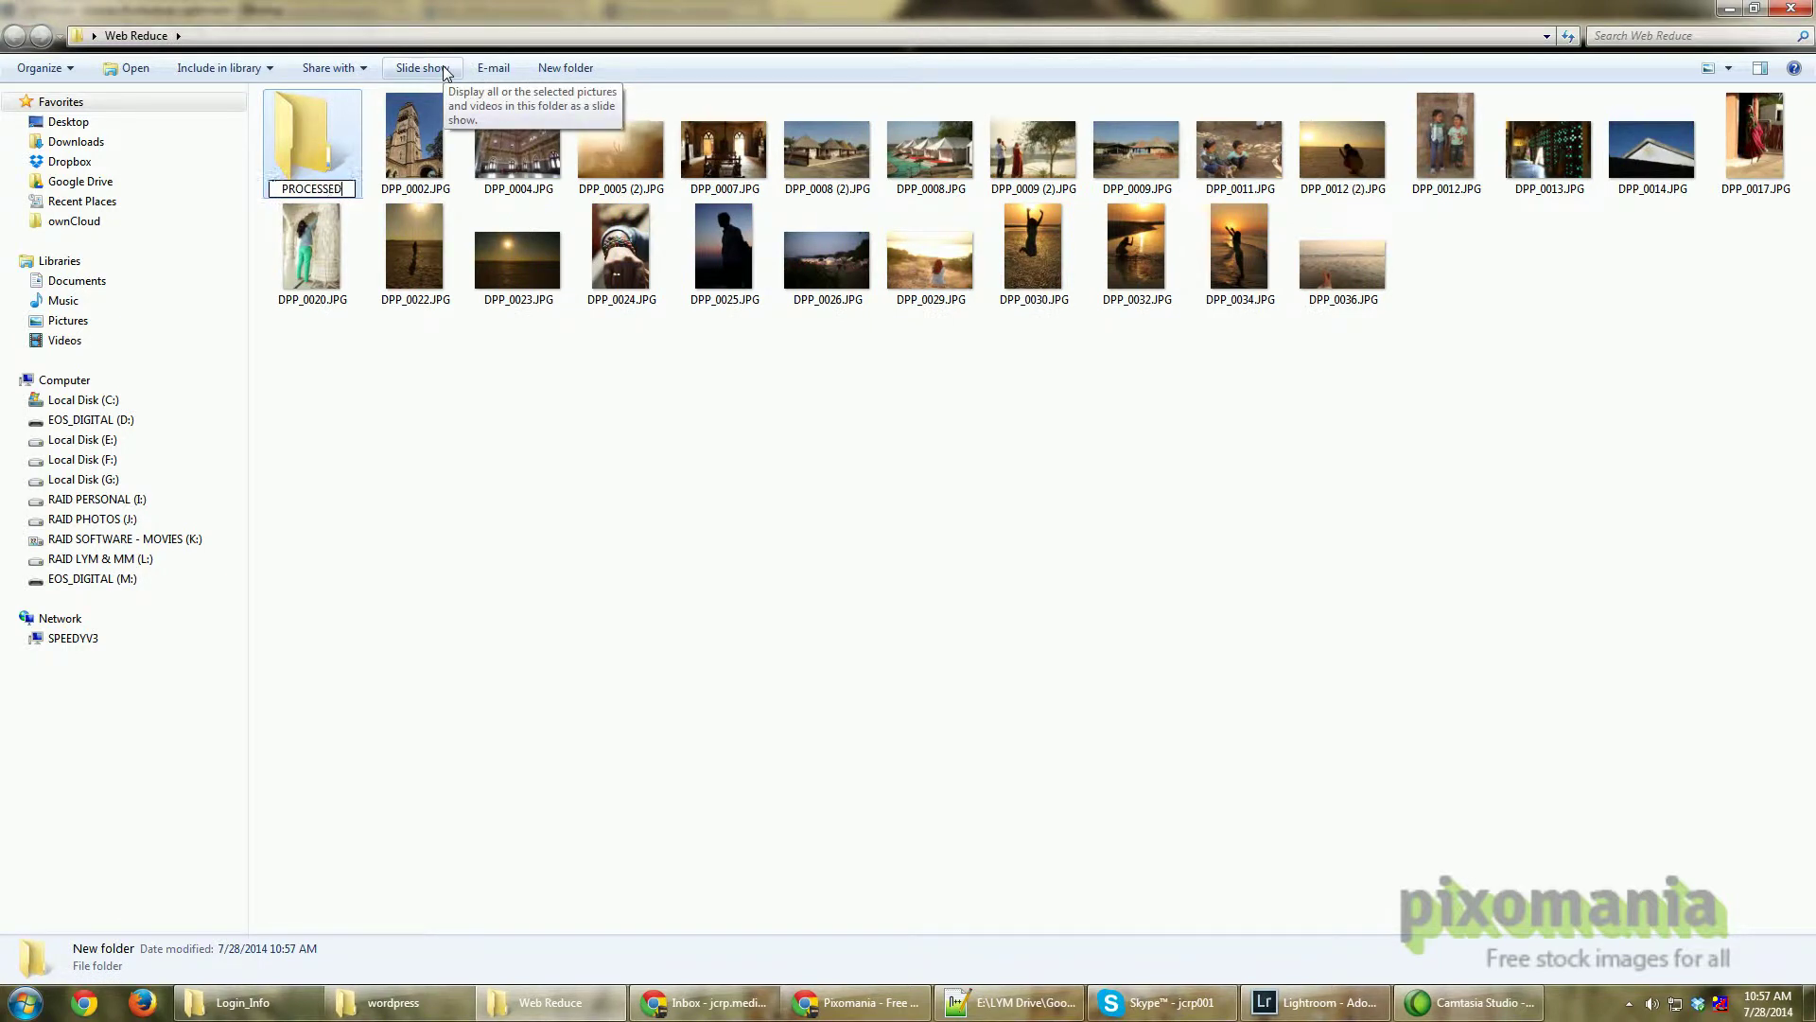
pyautogui.press('Return')
pyautogui.press('Return')
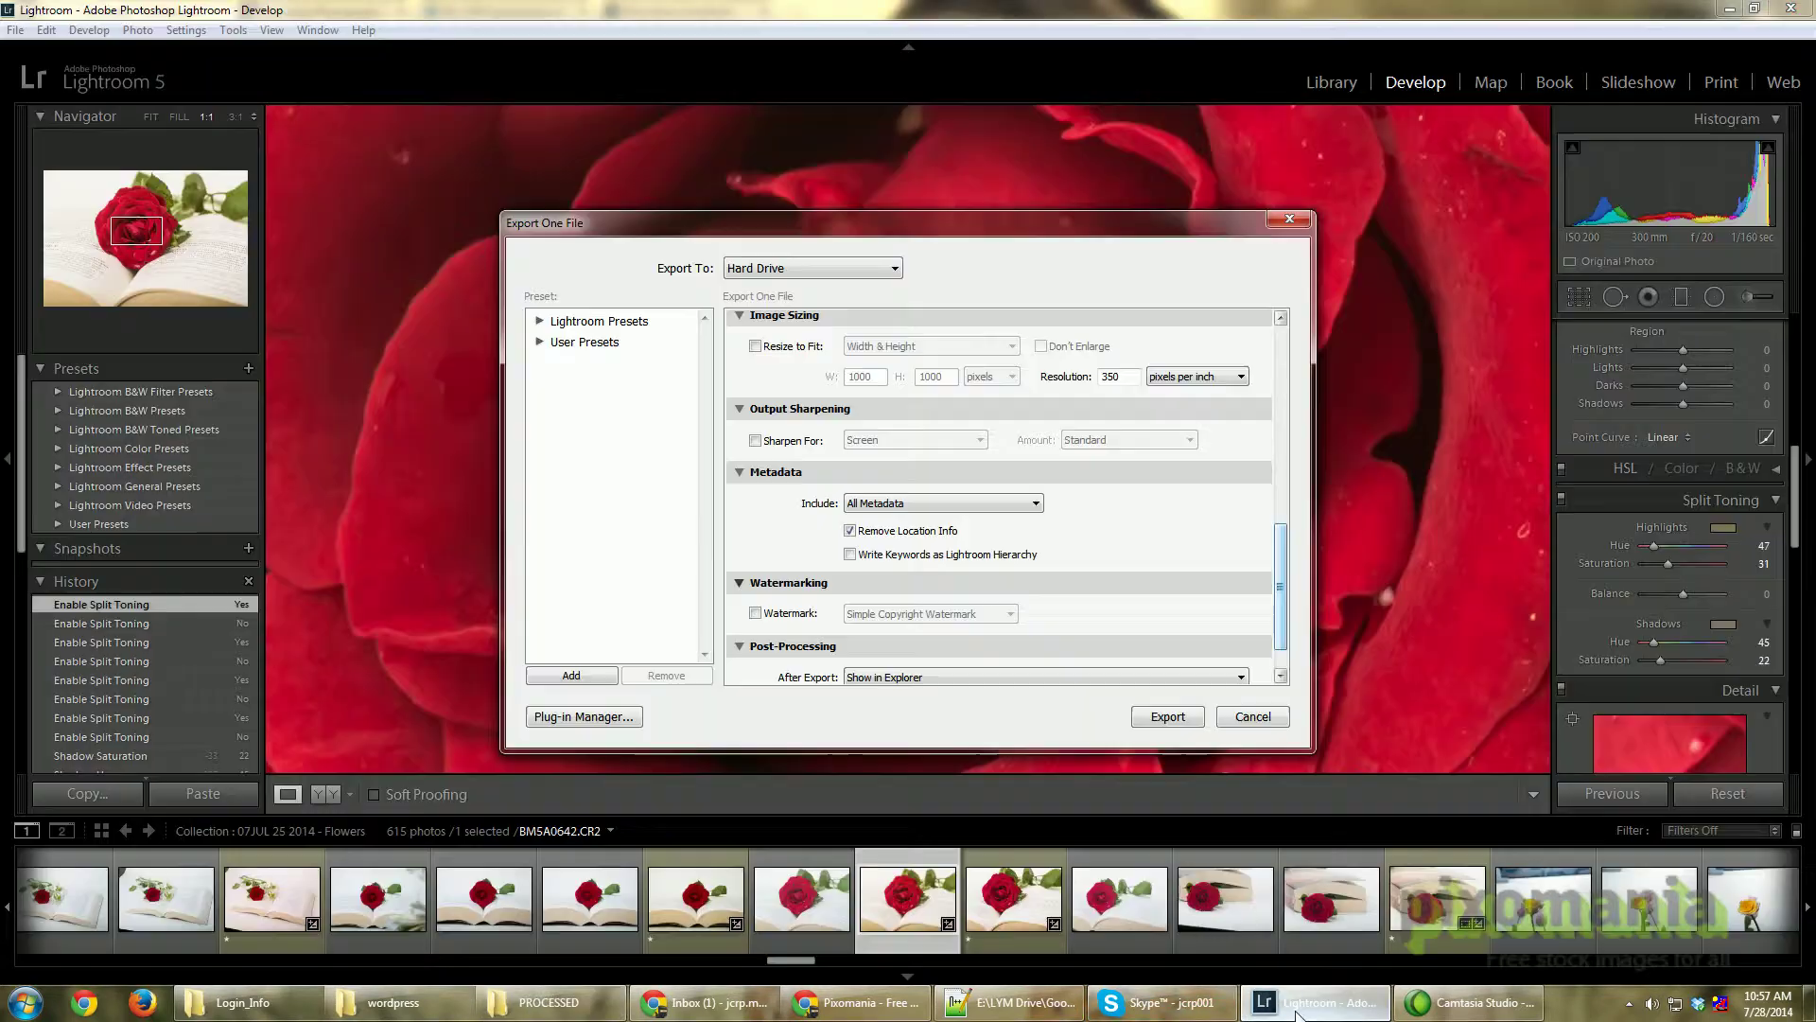
# Step: Switch back to Lightroom and review the export's post-processing, image format, colour space, bit depth and destination folder settings
pyautogui.click(1258, 1004)
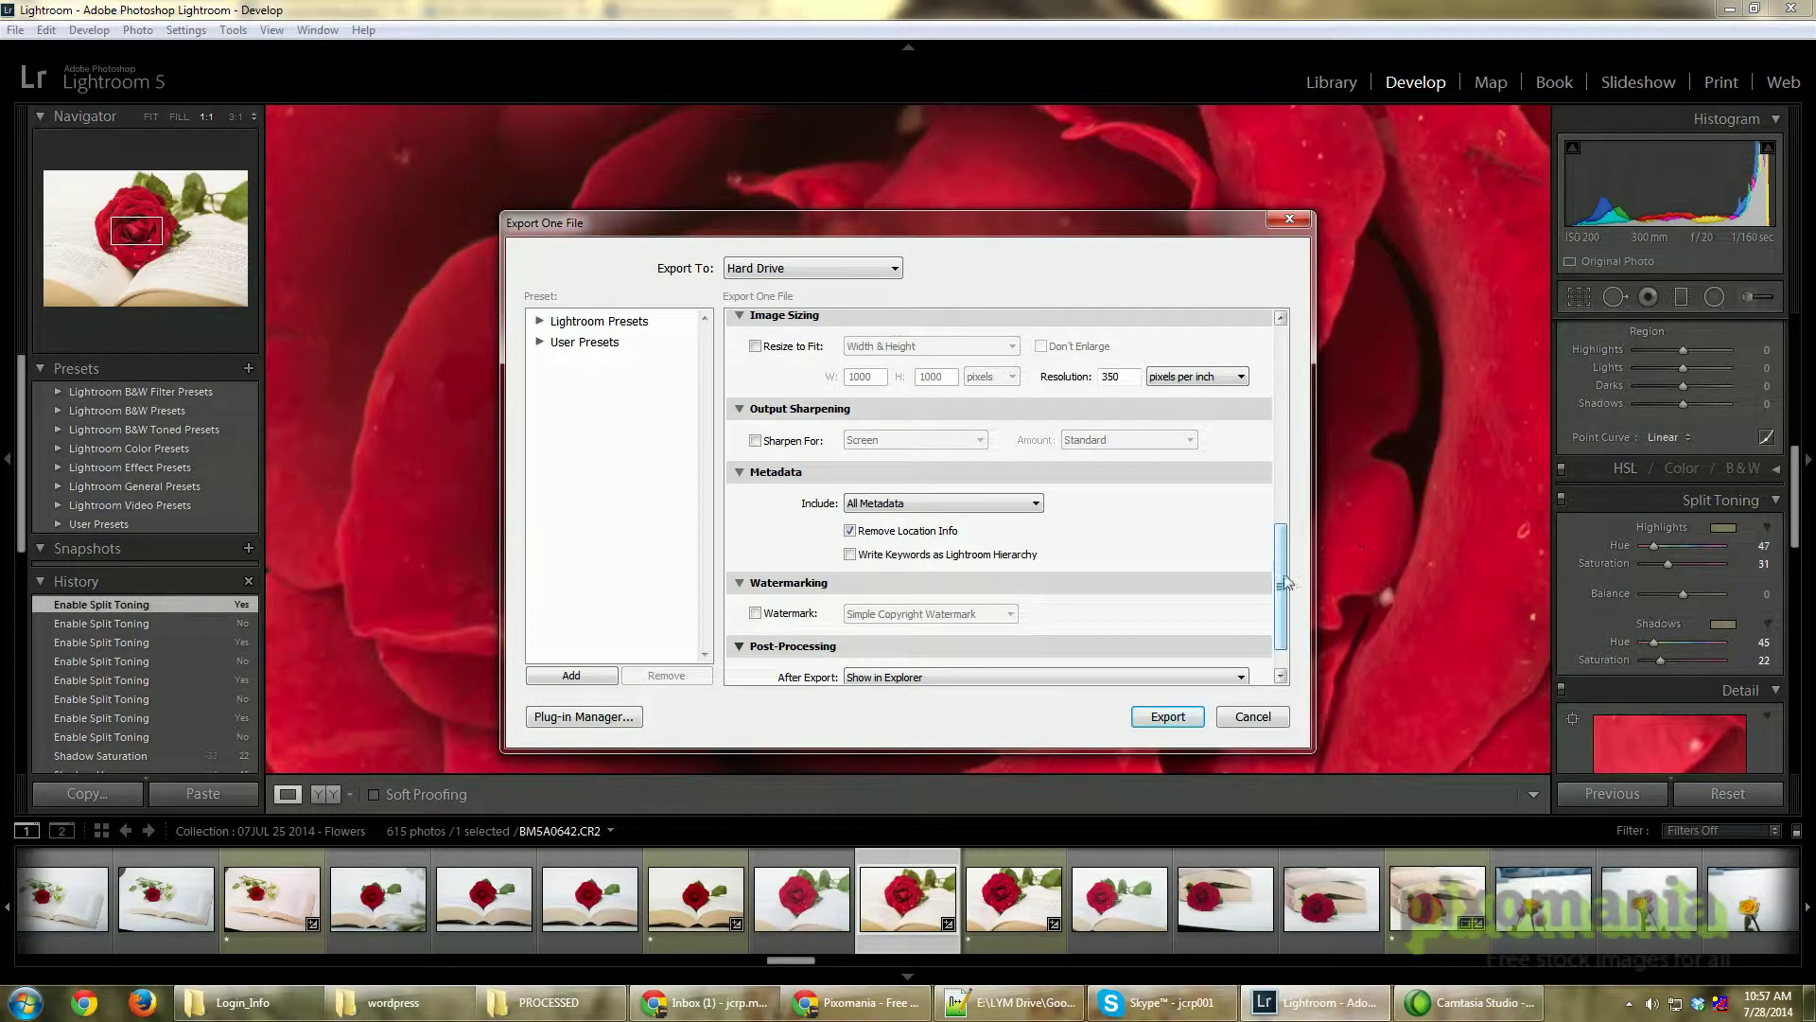
pyautogui.moveTo(1287, 582)
pyautogui.mouseDown()
pyautogui.moveTo(1329, 361)
pyautogui.moveTo(1272, 482)
pyautogui.moveTo(1258, 596)
pyautogui.mouseUp()
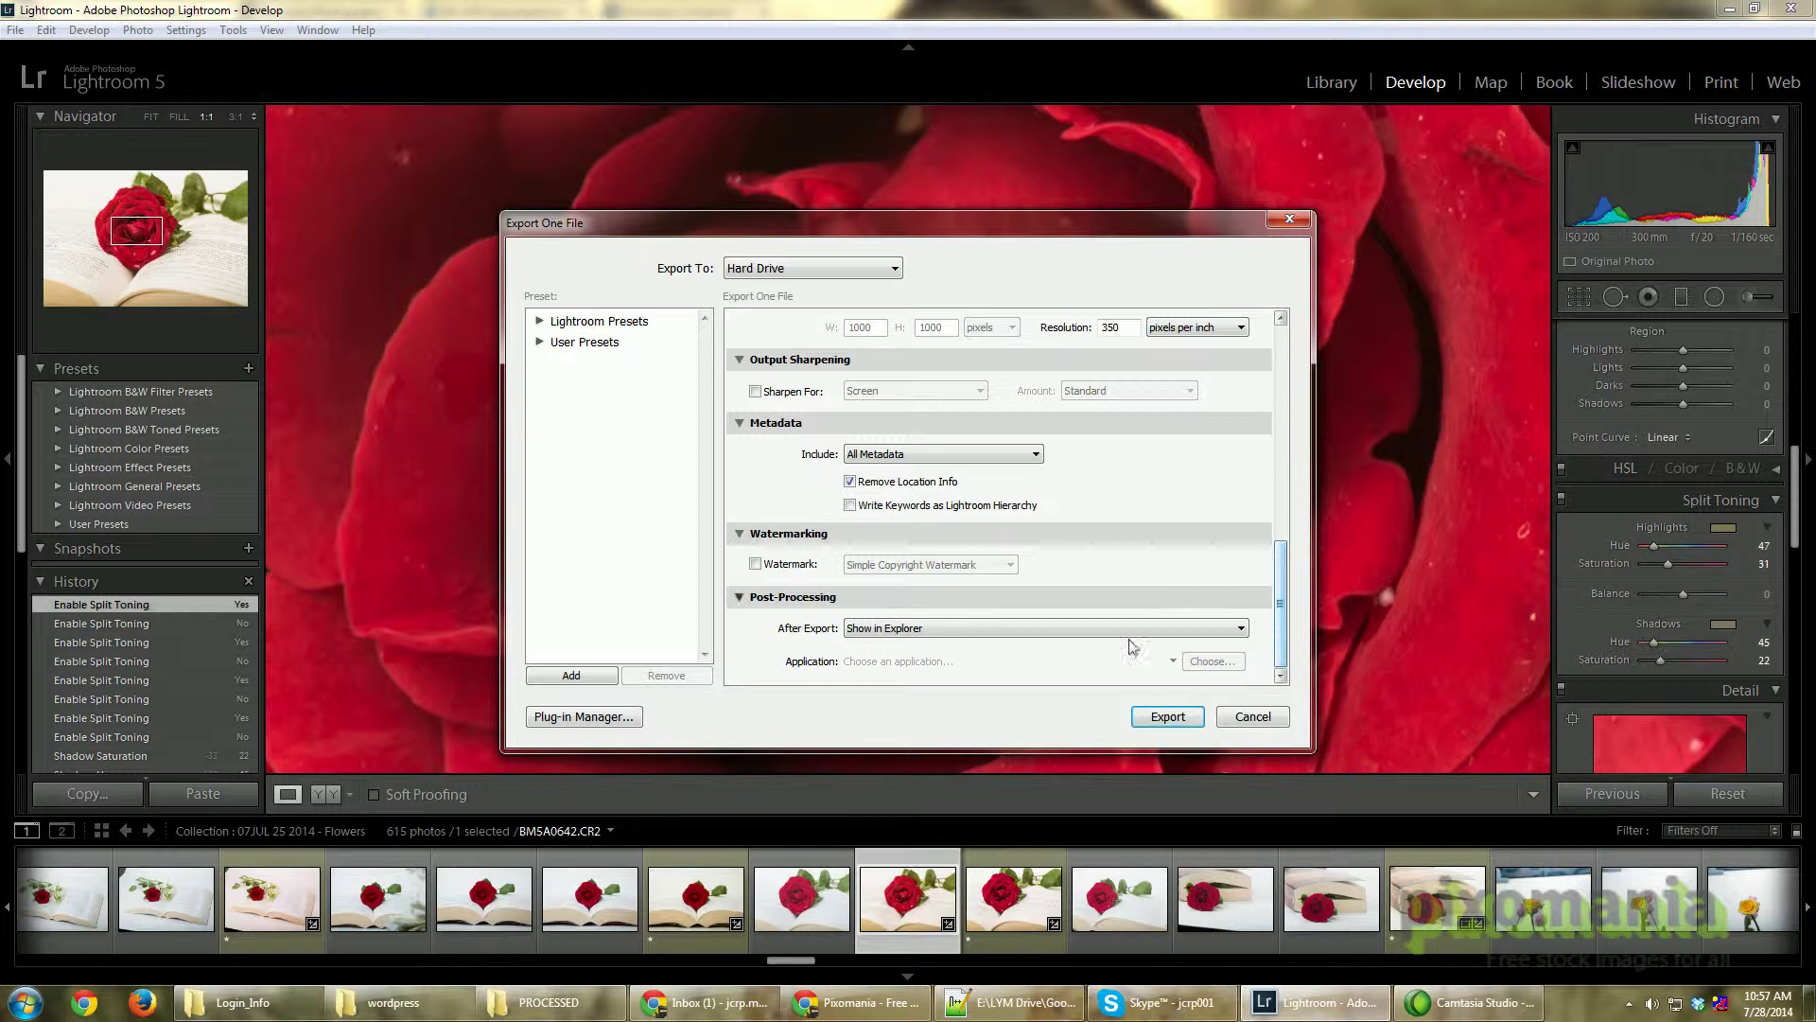
pyautogui.moveTo(1279, 605); pyautogui.dragTo(1288, 497)
pyautogui.click(903, 493)
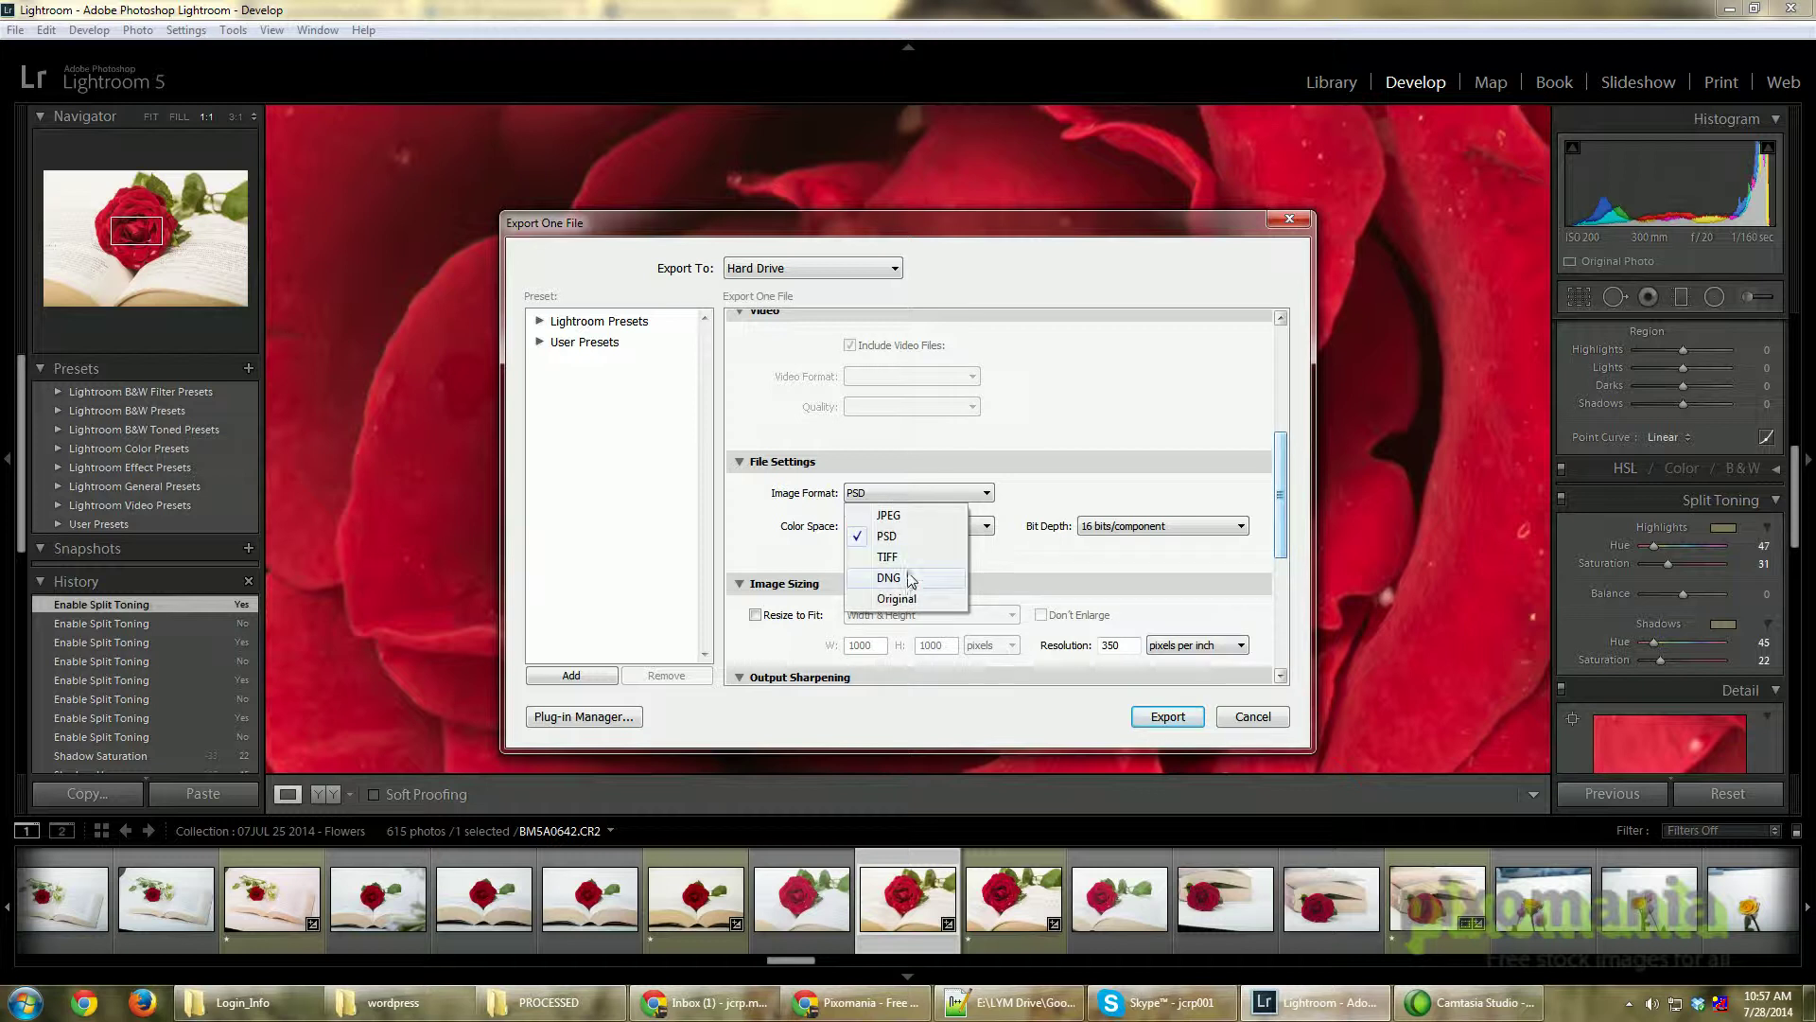
pyautogui.click(1108, 471)
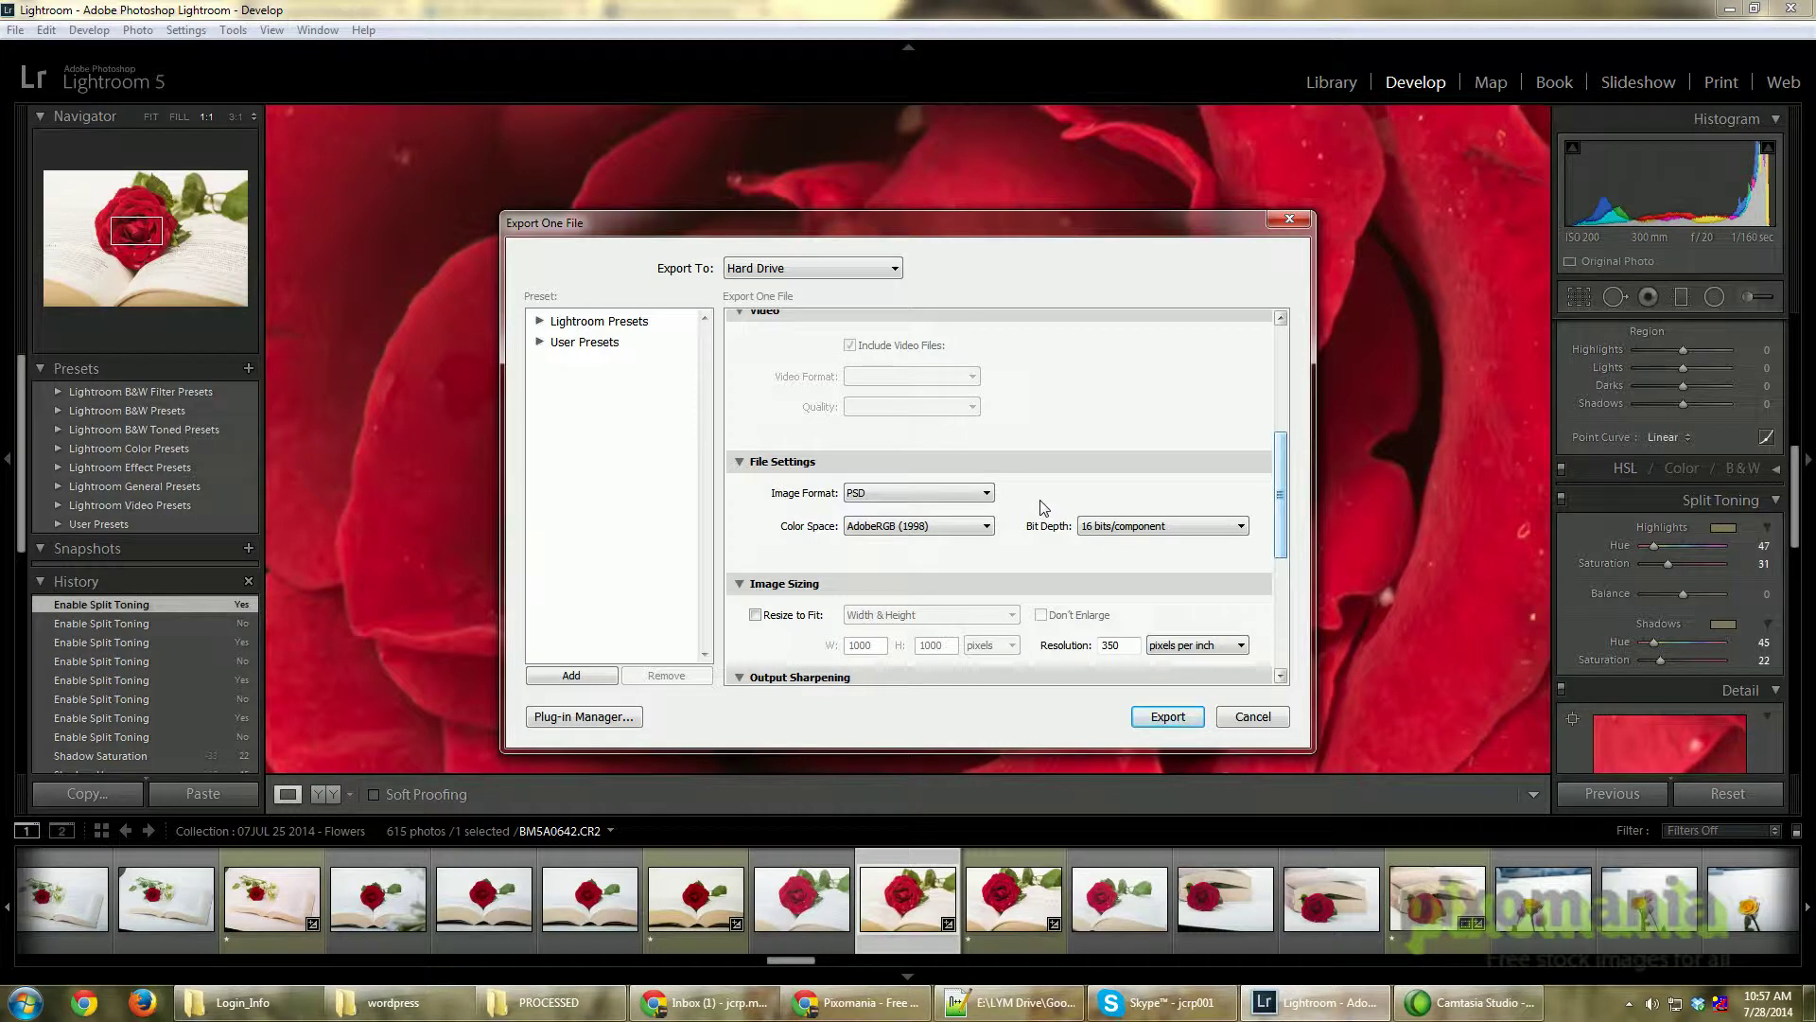
pyautogui.click(965, 494)
pyautogui.click(1009, 501)
pyautogui.moveTo(1281, 520); pyautogui.dragTo(1280, 519)
pyautogui.scroll(5, 1287, 475)
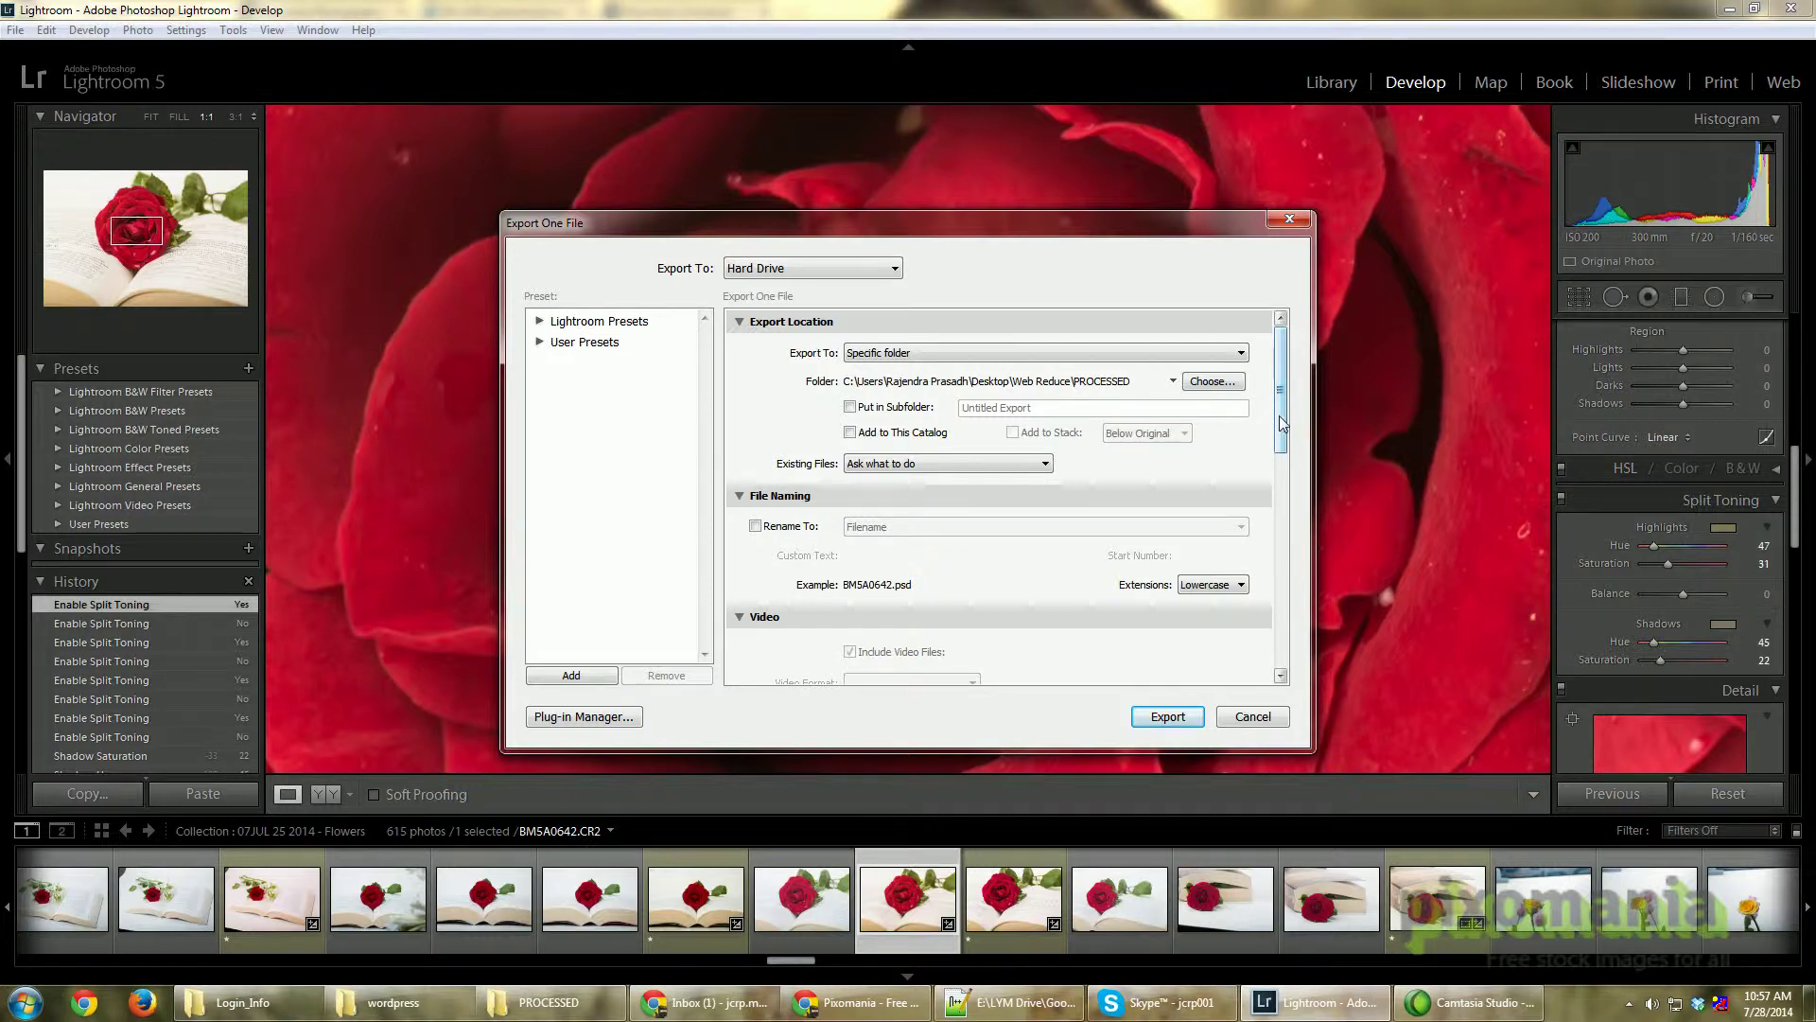
# Step: Run the export of the edited rose photo as a PSD into the PROCESSED folder
pyautogui.moveTo(1283, 424); pyautogui.dragTo(1283, 606)
pyautogui.click(1166, 715)
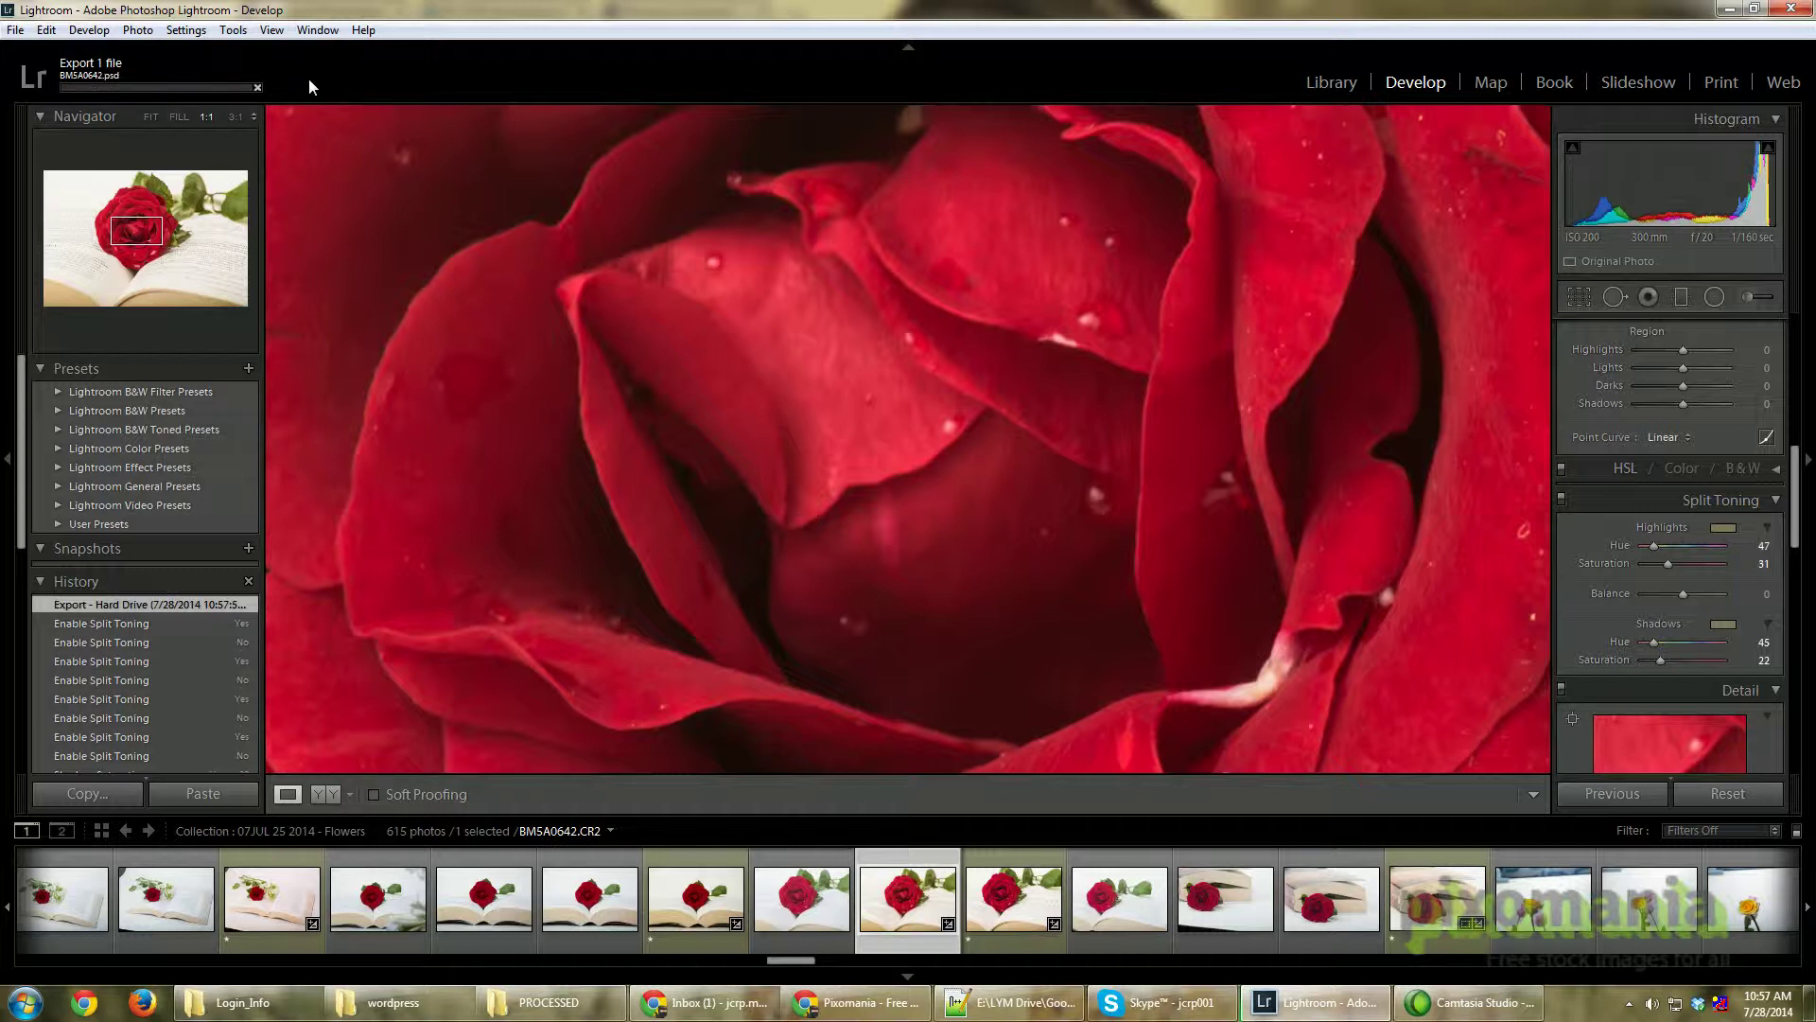
pyautogui.click(565, 234)
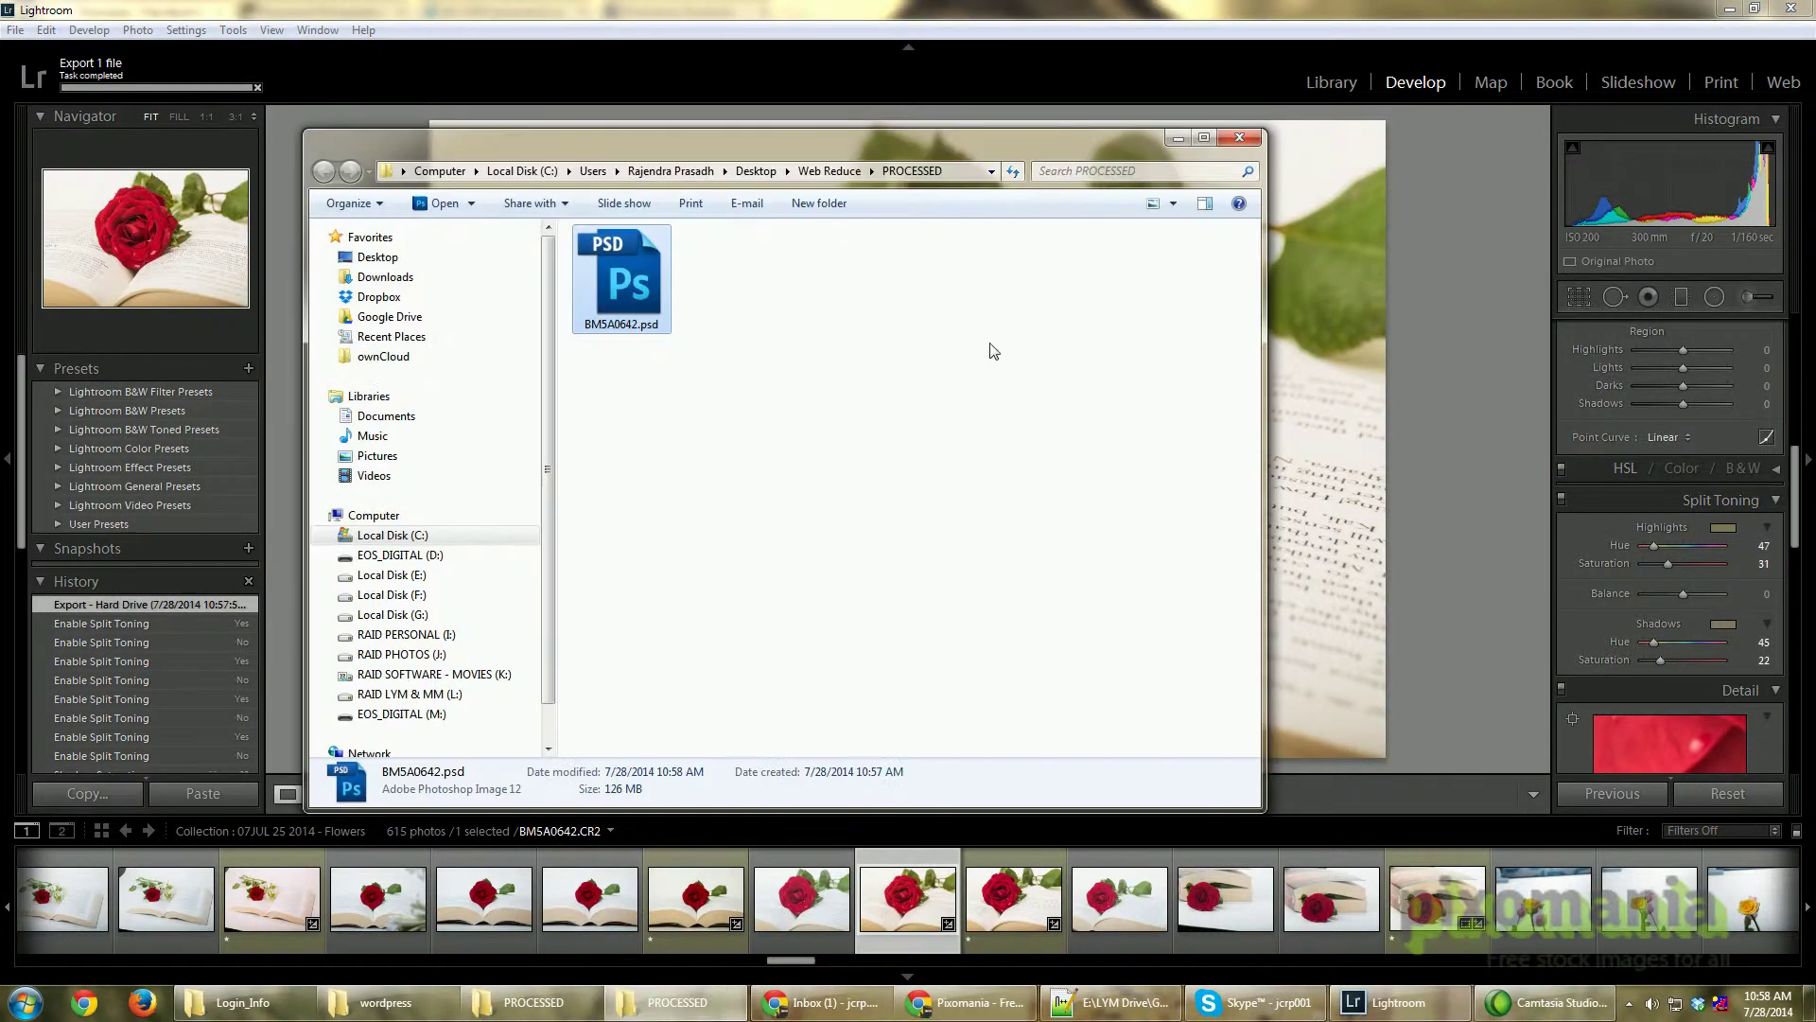
# Step: Open the exported BM5A0642.psd from the PROCESSED folder in Photoshop and minimize the Explorer window
pyautogui.click(767, 372)
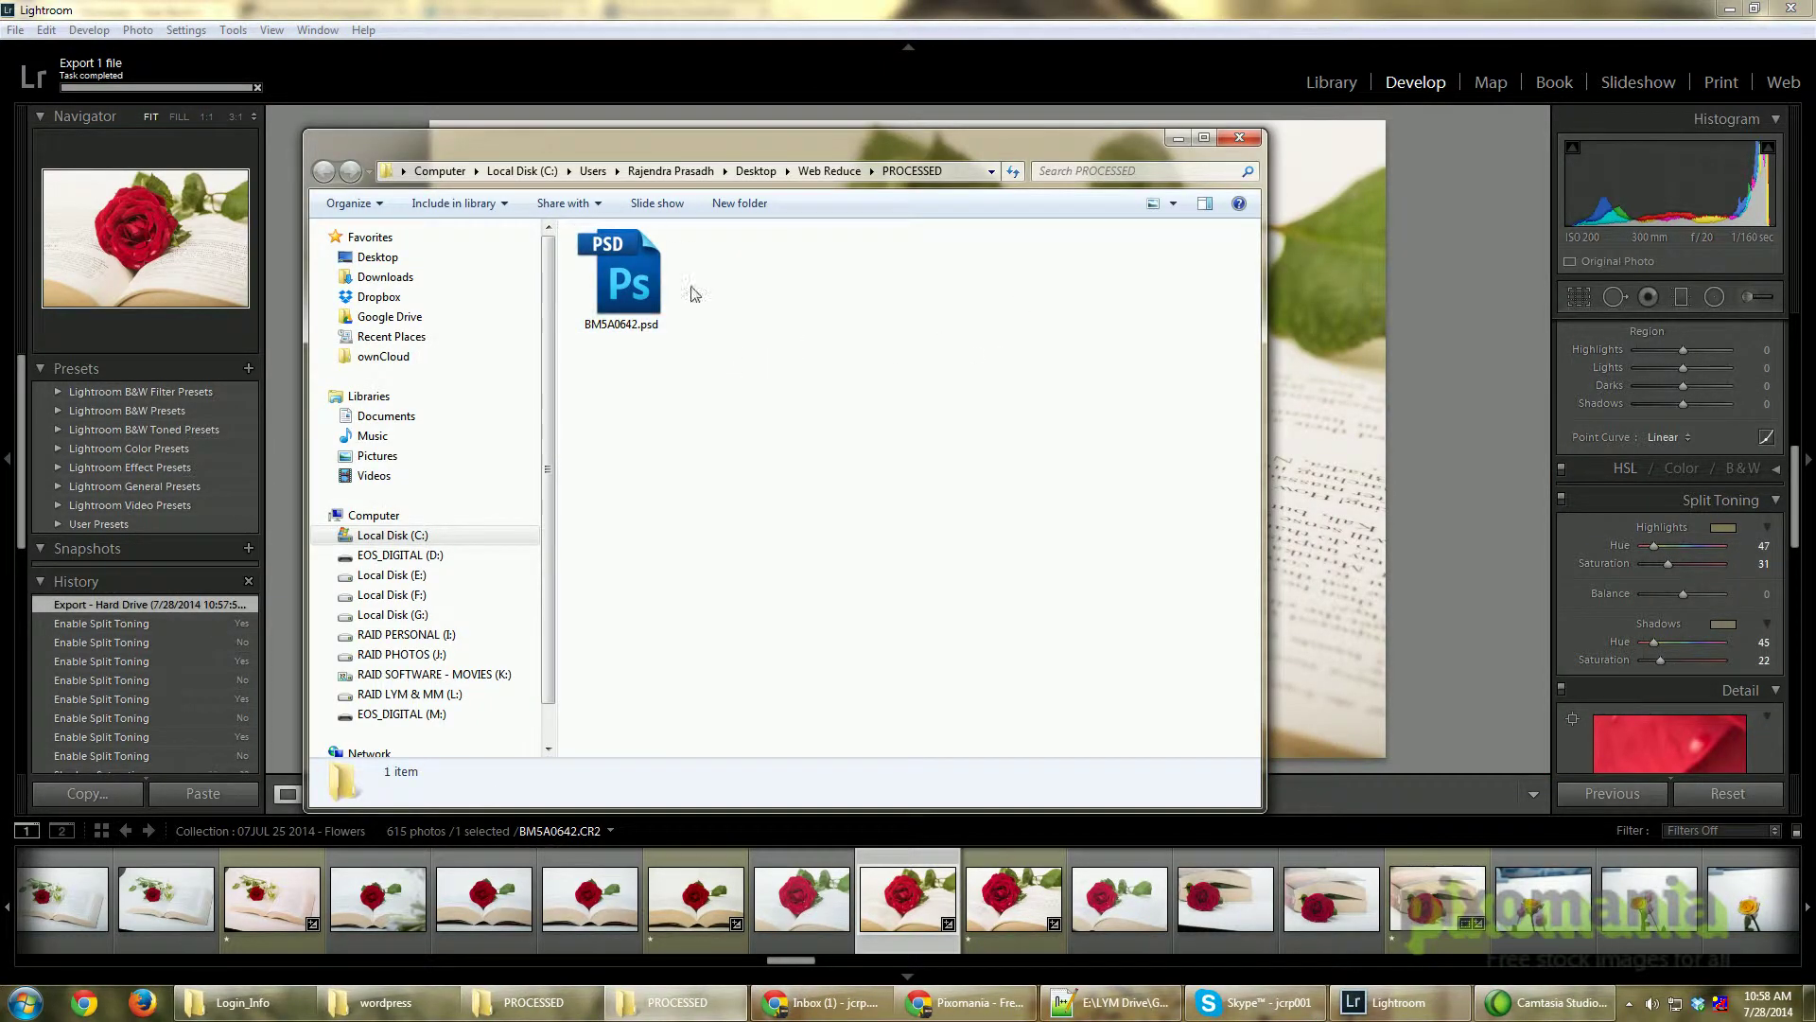
pyautogui.click(647, 312)
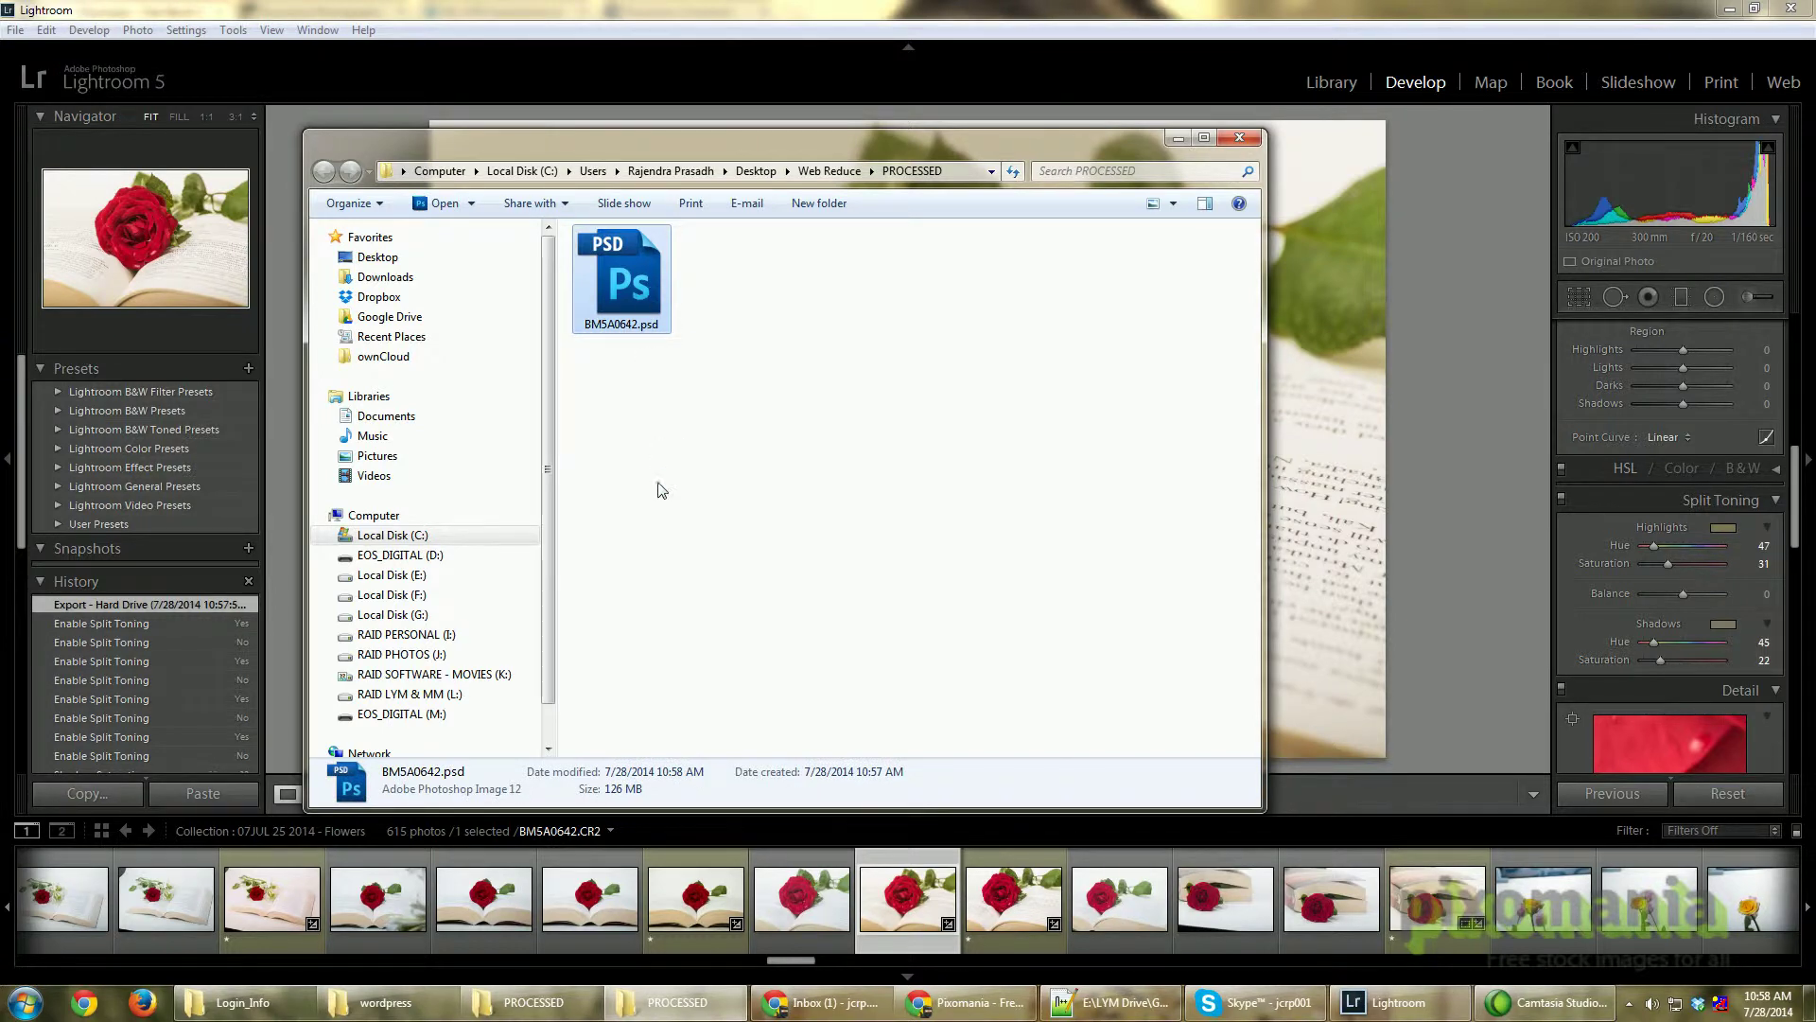
pyautogui.press('Return')
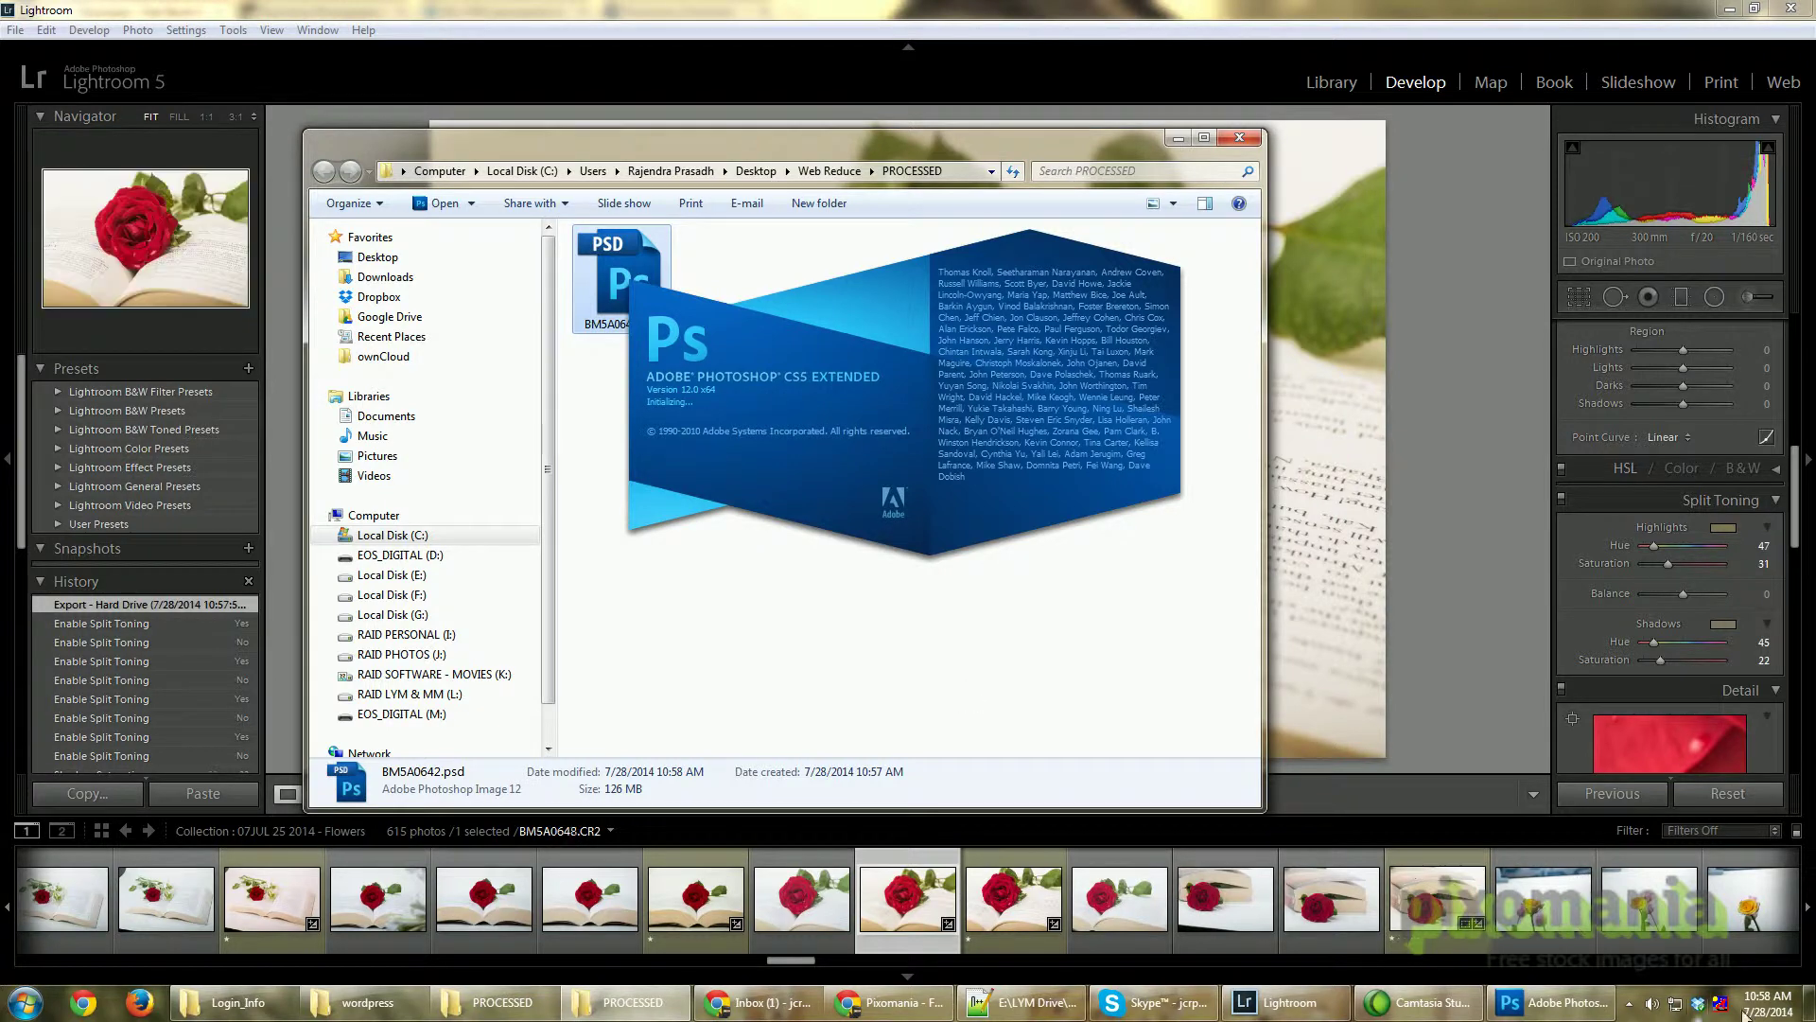
pyautogui.click(1630, 1010)
pyautogui.click(1630, 1011)
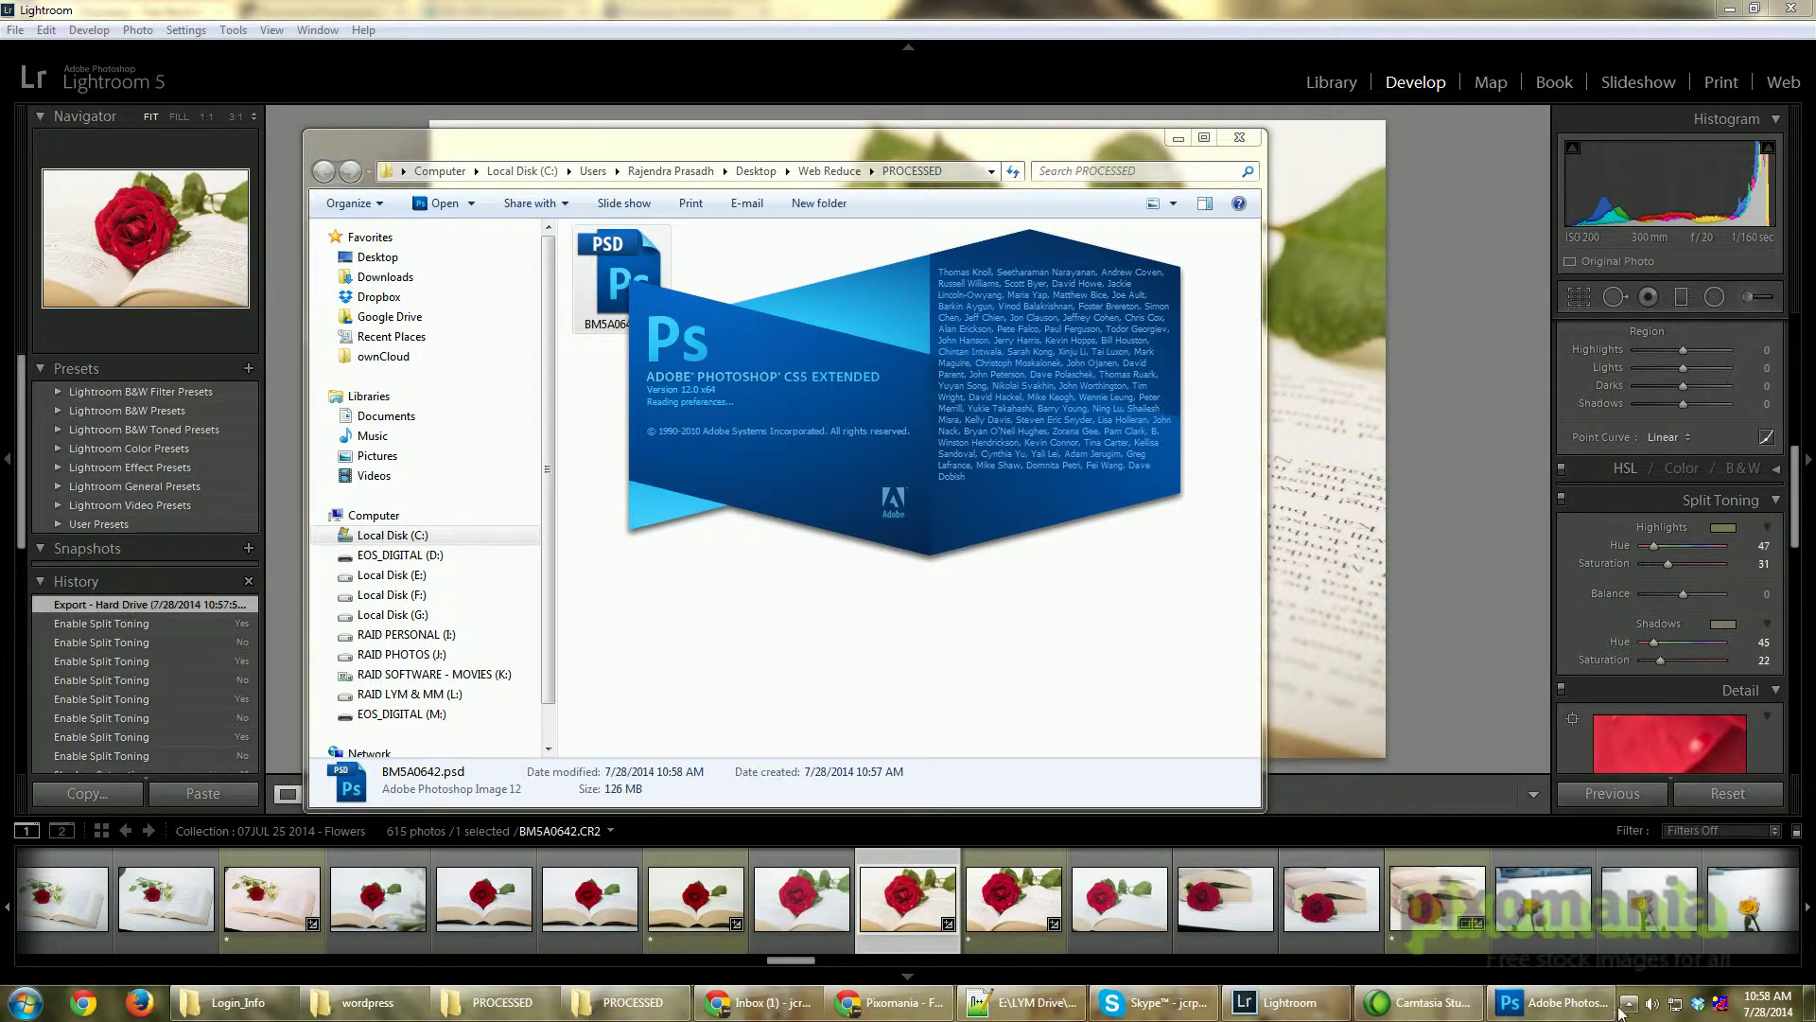
pyautogui.click(887, 603)
pyautogui.click(1178, 140)
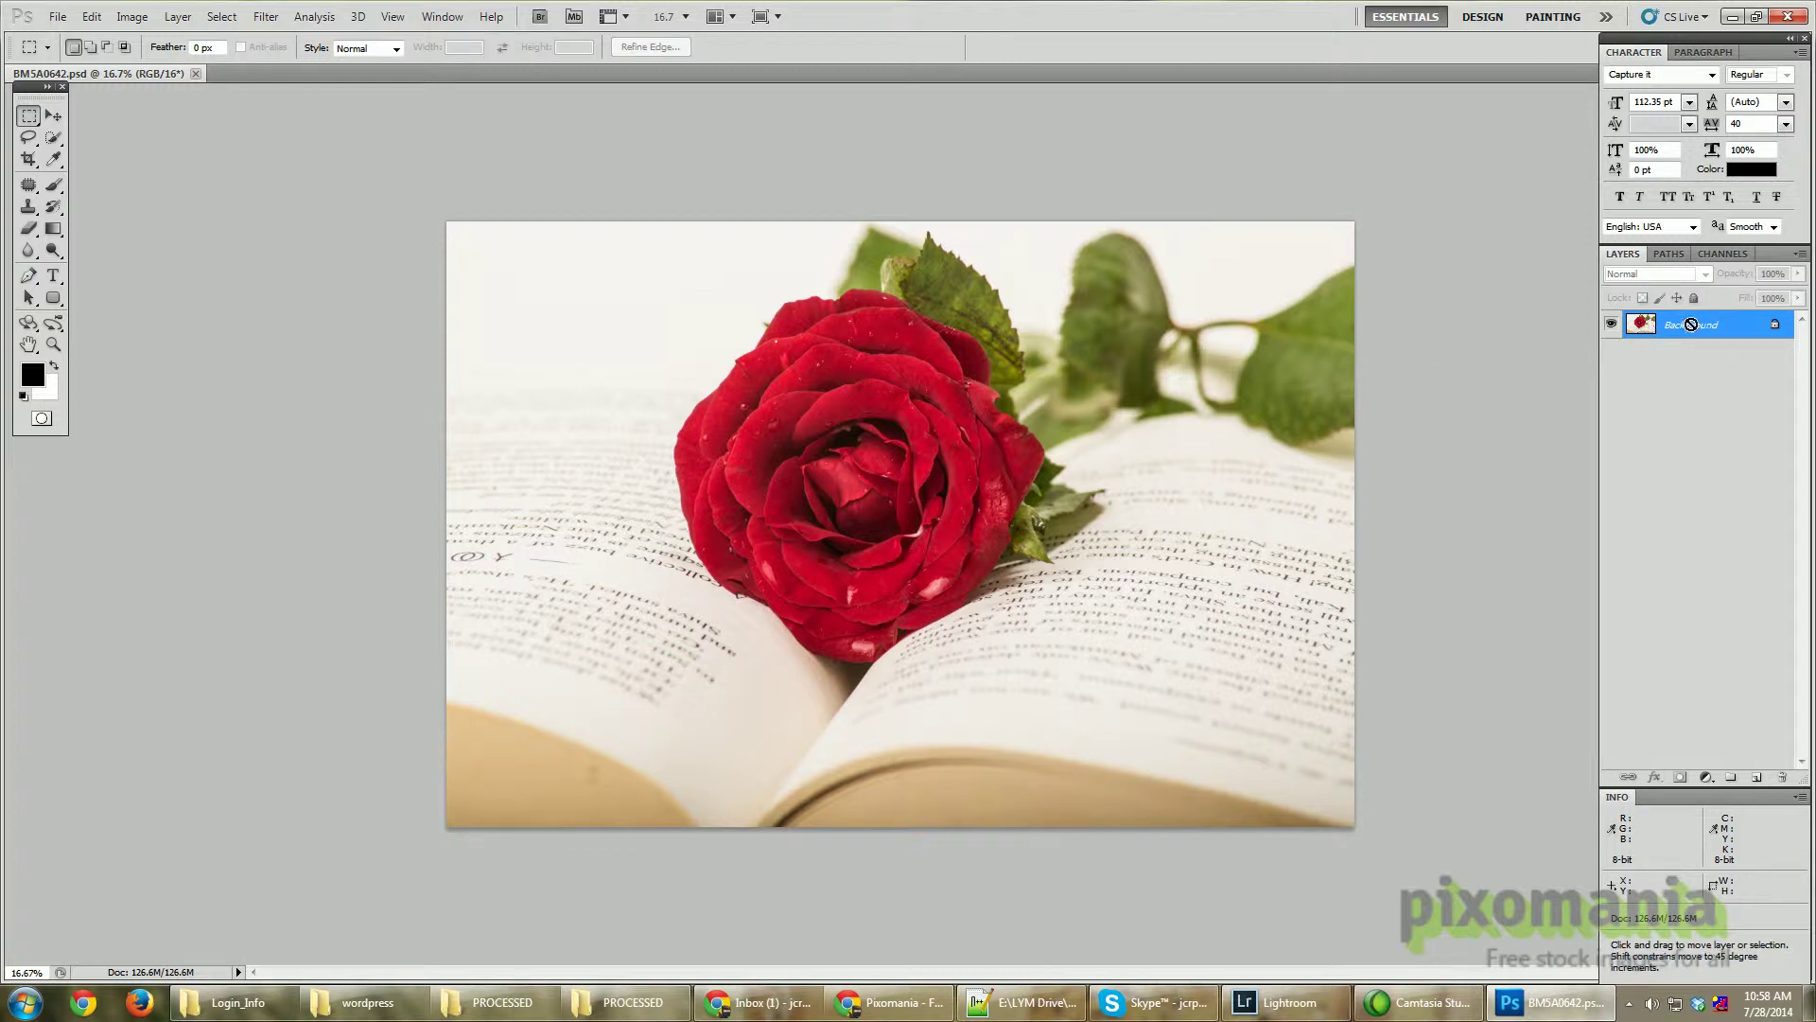
# Step: Duplicate the Background layer of the rose photo as a retouching layer
pyautogui.hotkey('ctrl', 'j')
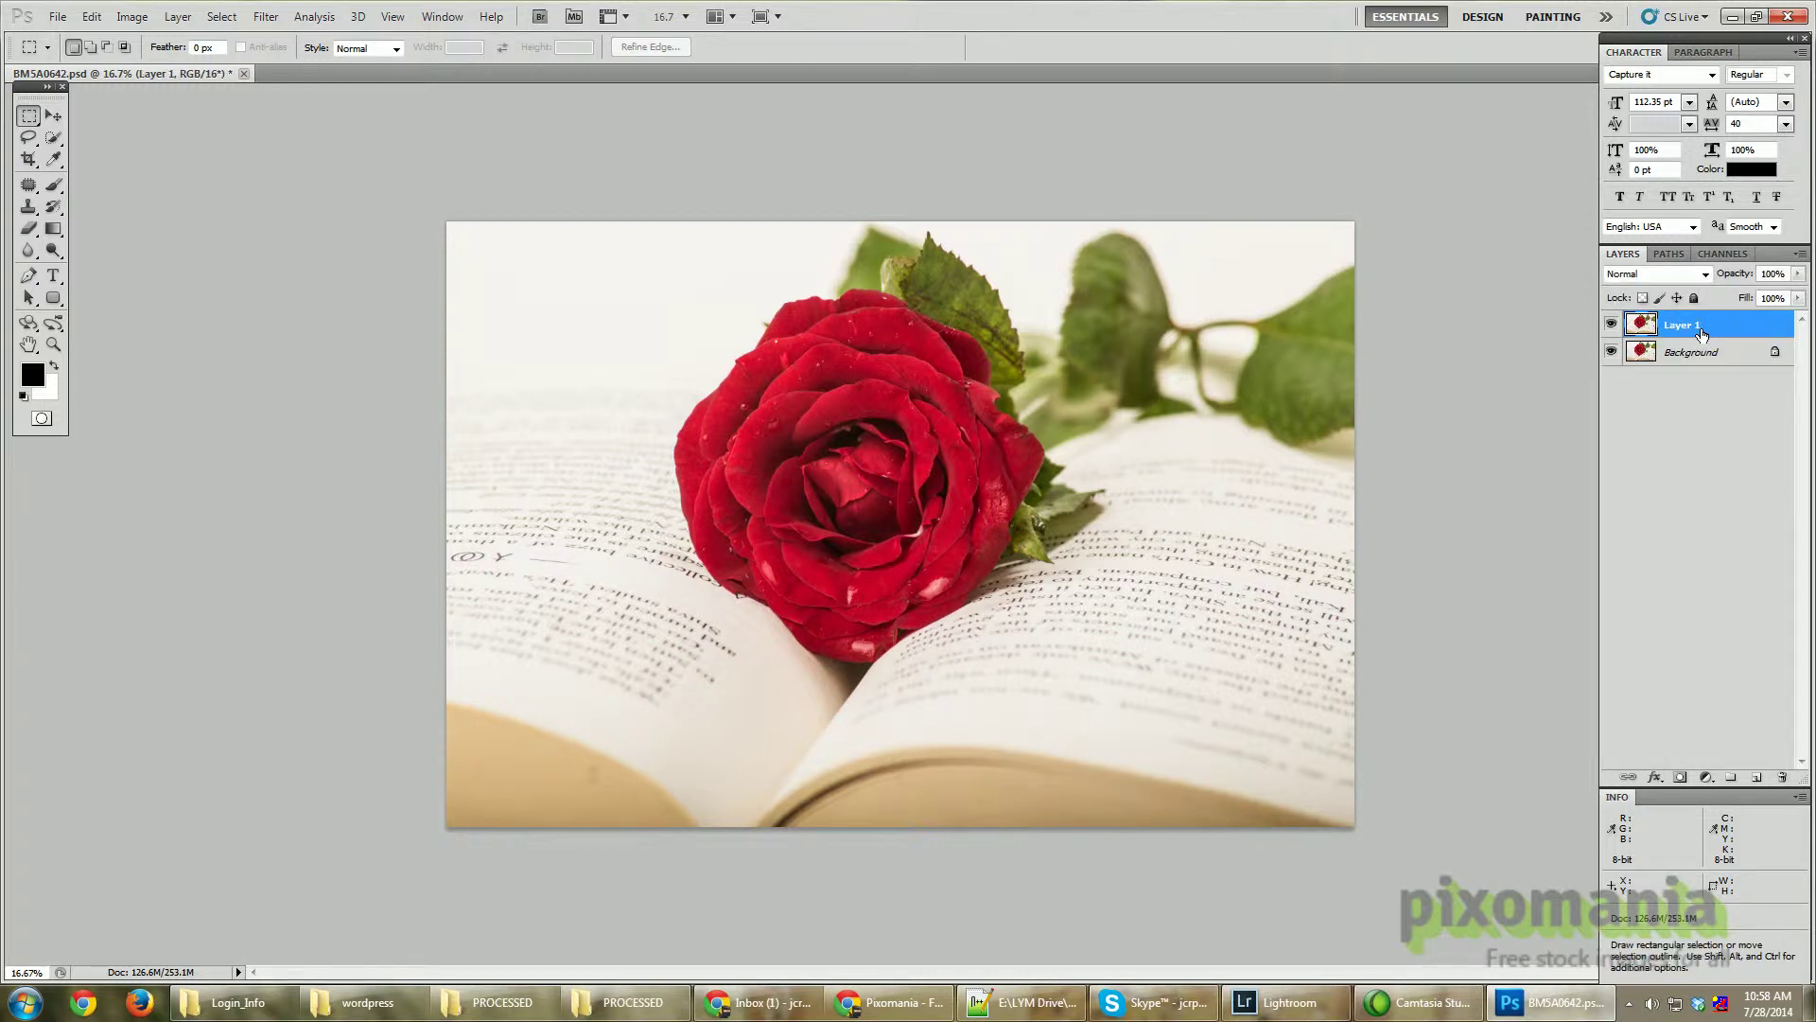
pyautogui.hotkey('ctrl', 'z')
pyautogui.hotkey('ctrl', 'j')
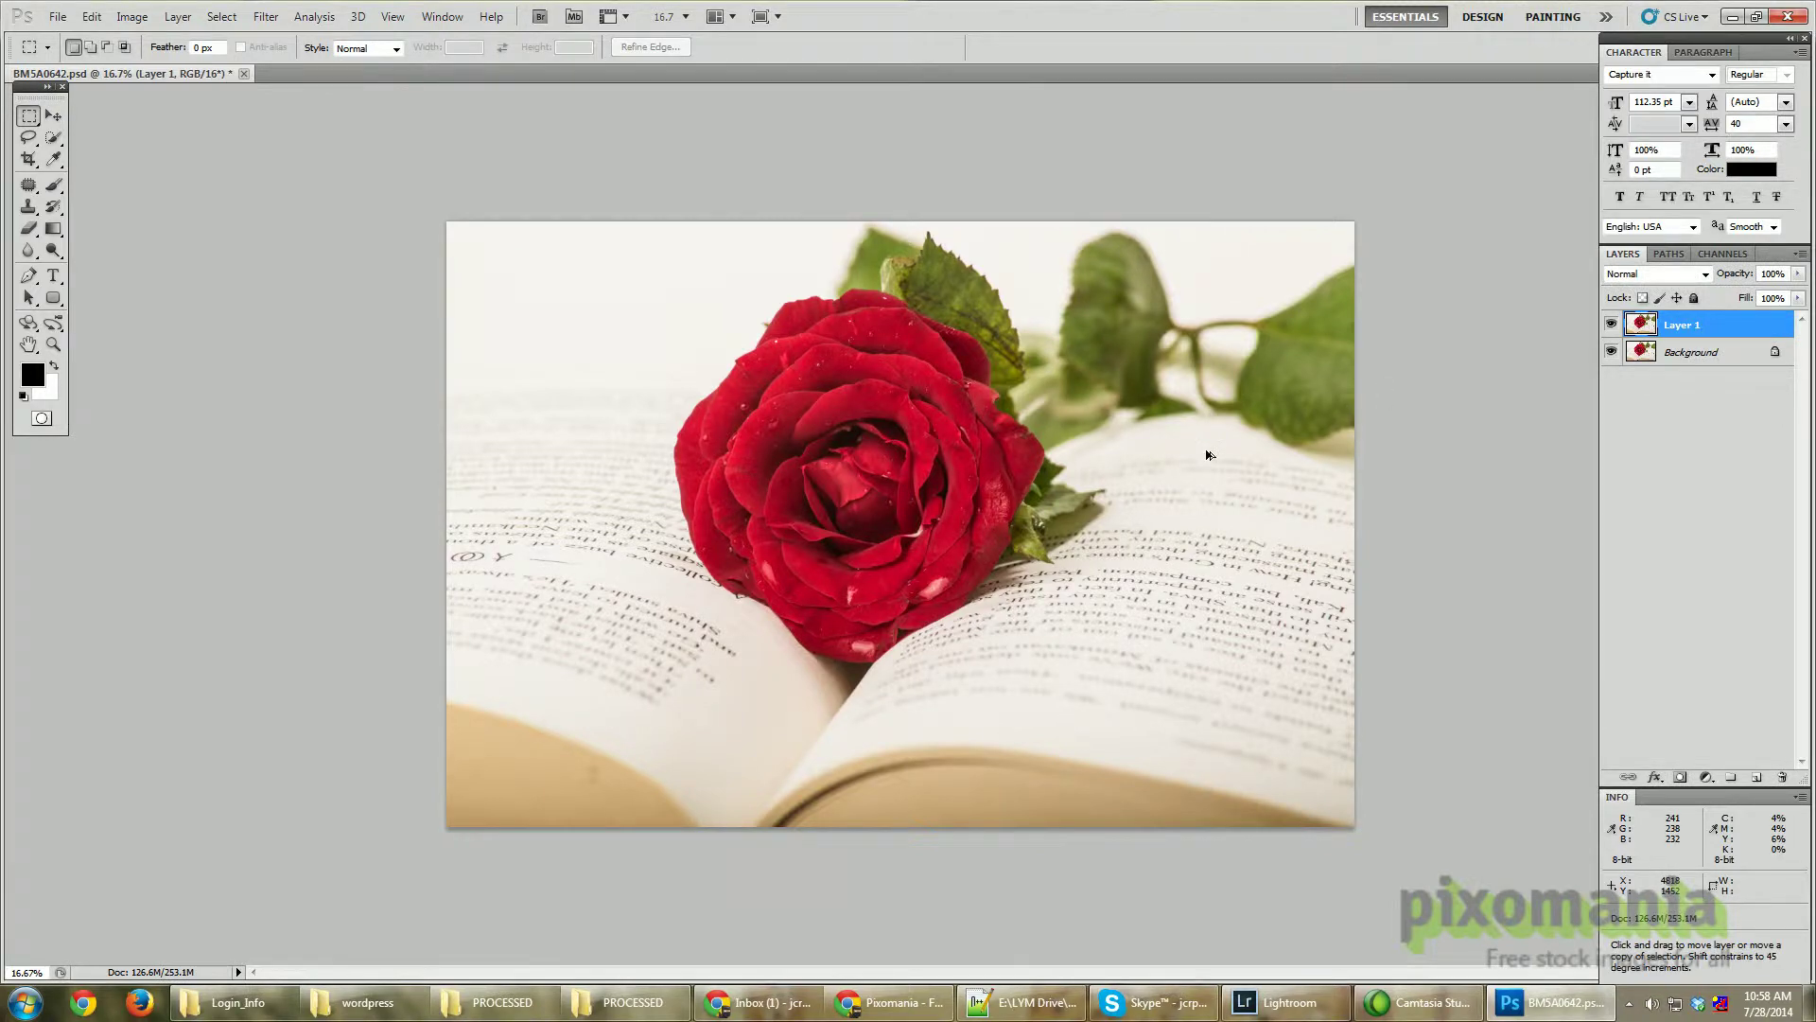
# Step: Use the Patch tool in Source mode to remove the small blemish near the edge of the broad upper petal
pyautogui.hotkey('ctrl', '1')
pyautogui.moveTo(1155, 515); pyautogui.dragTo(1250, 598)
pyautogui.click(36, 188)
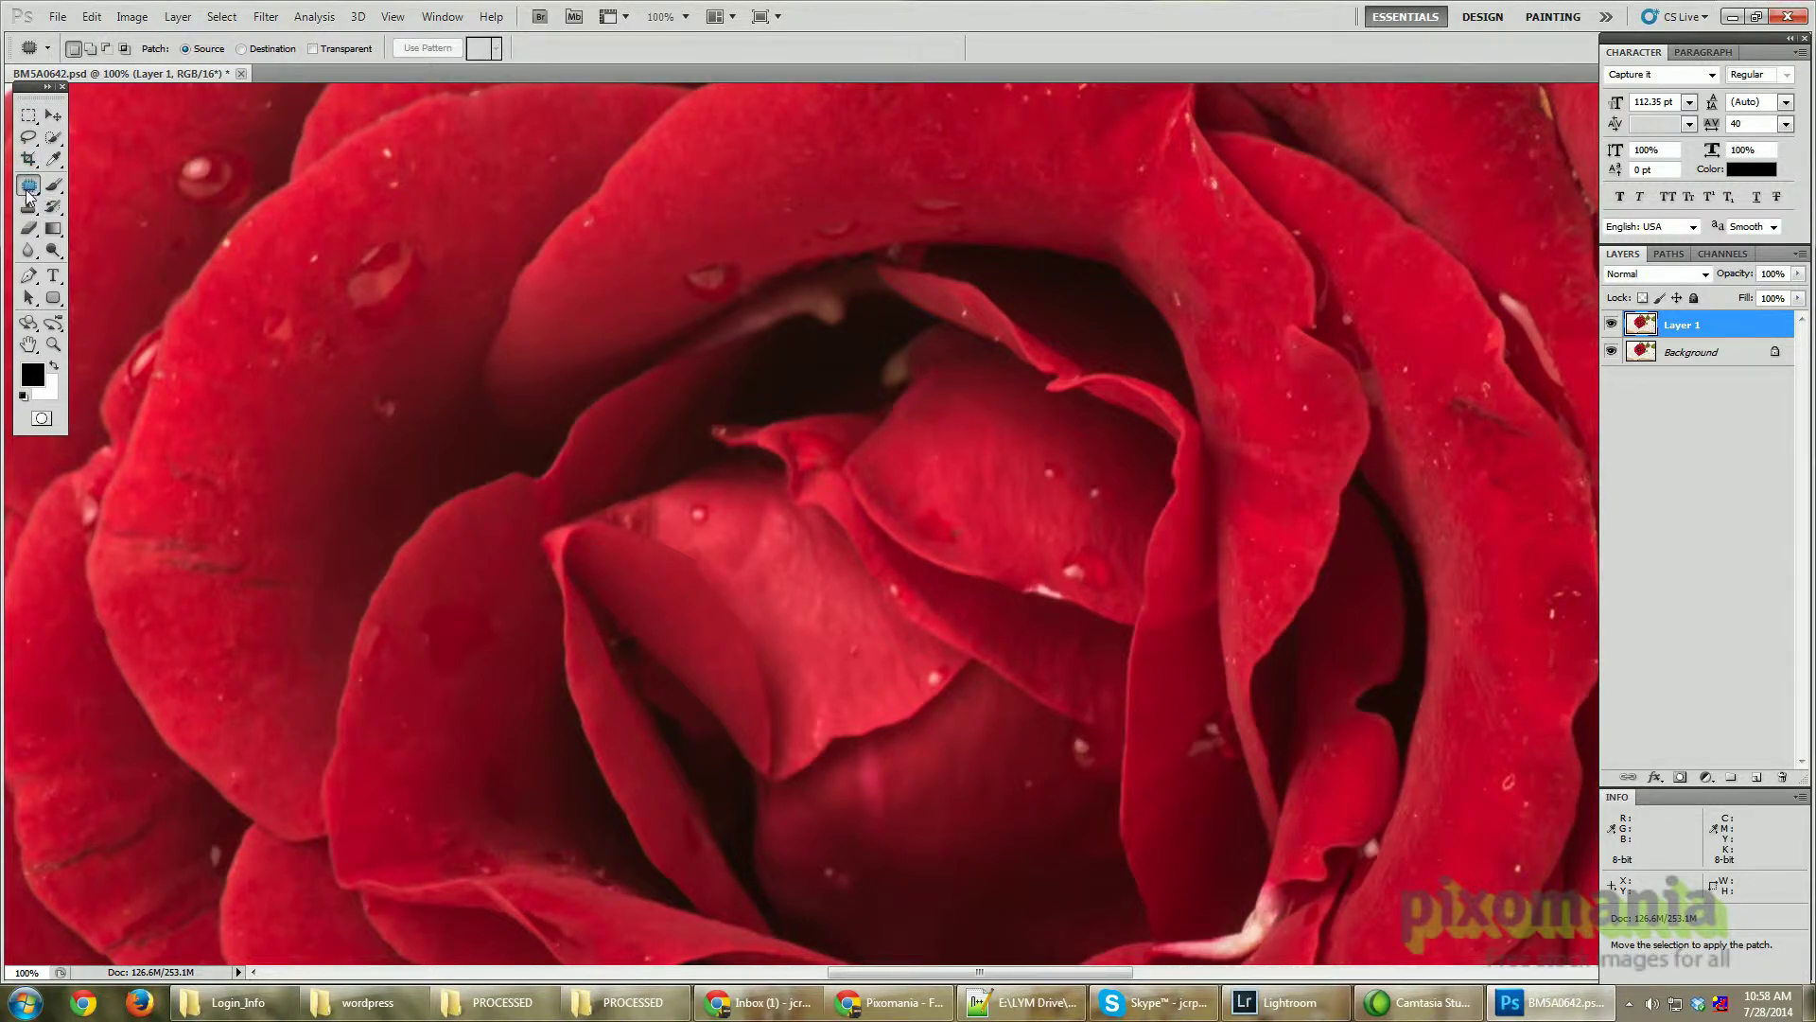
pyautogui.rightClick(23, 192)
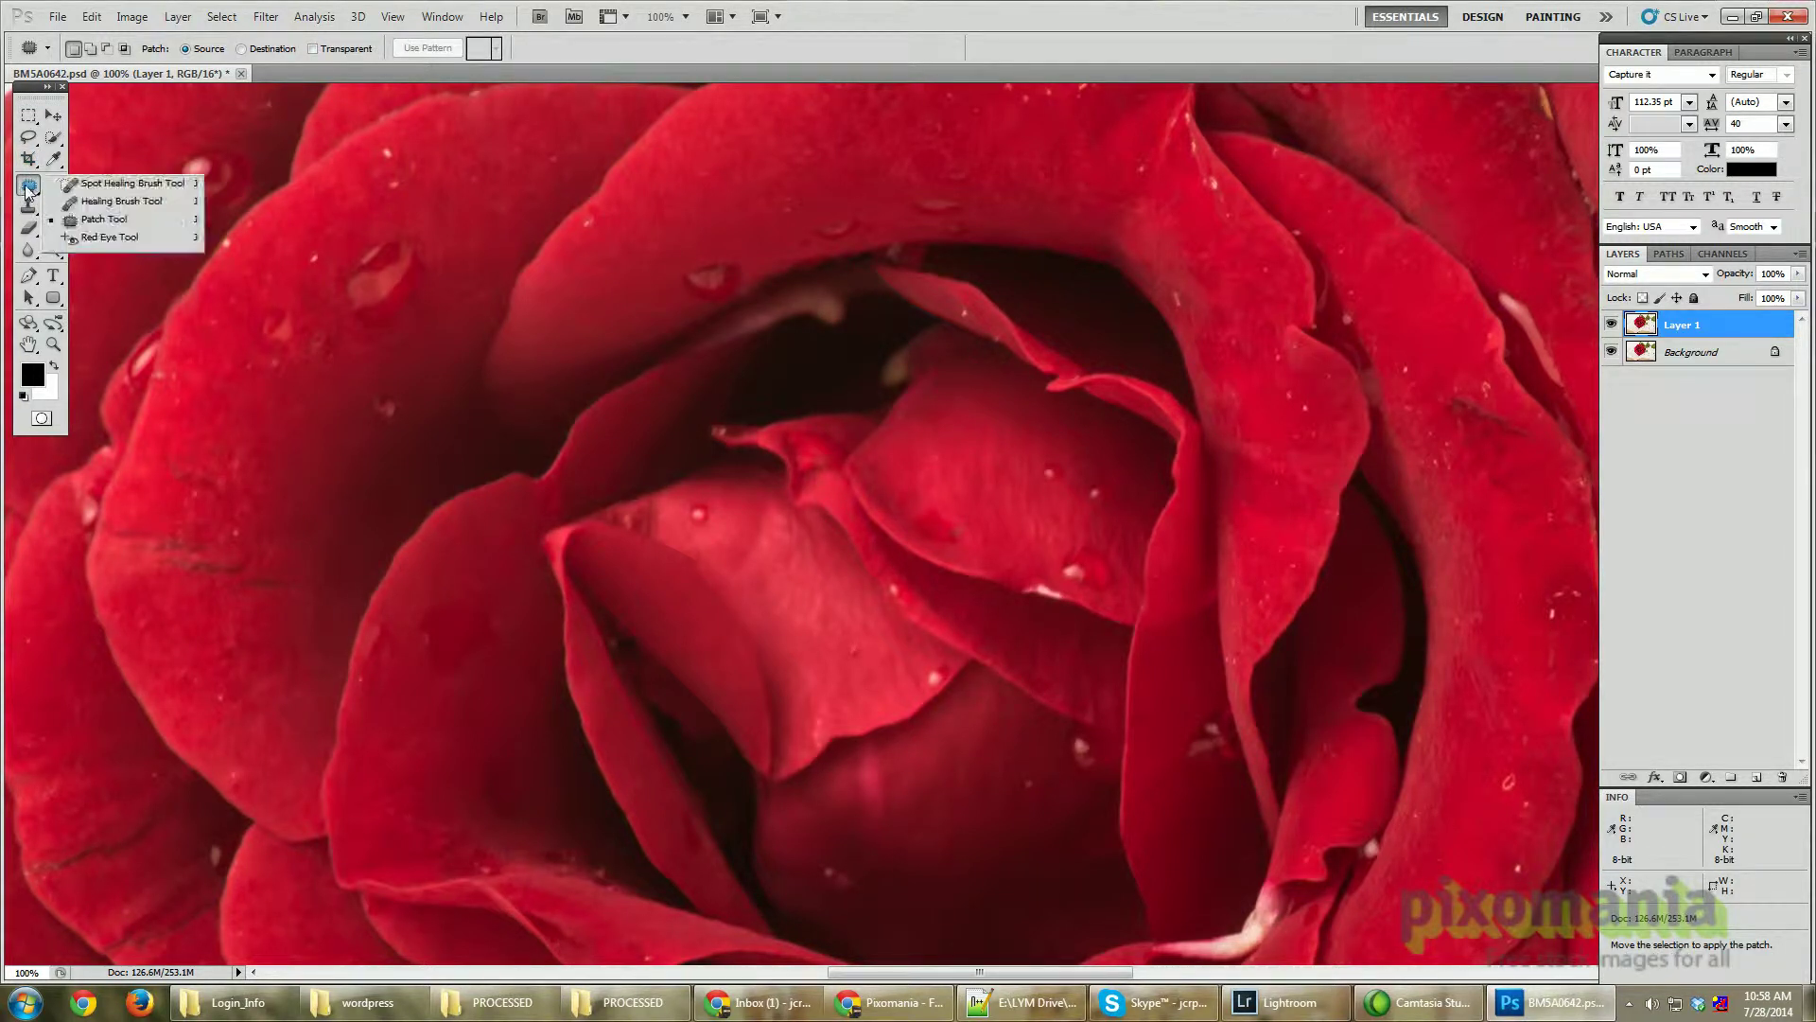
pyautogui.click(438, 304)
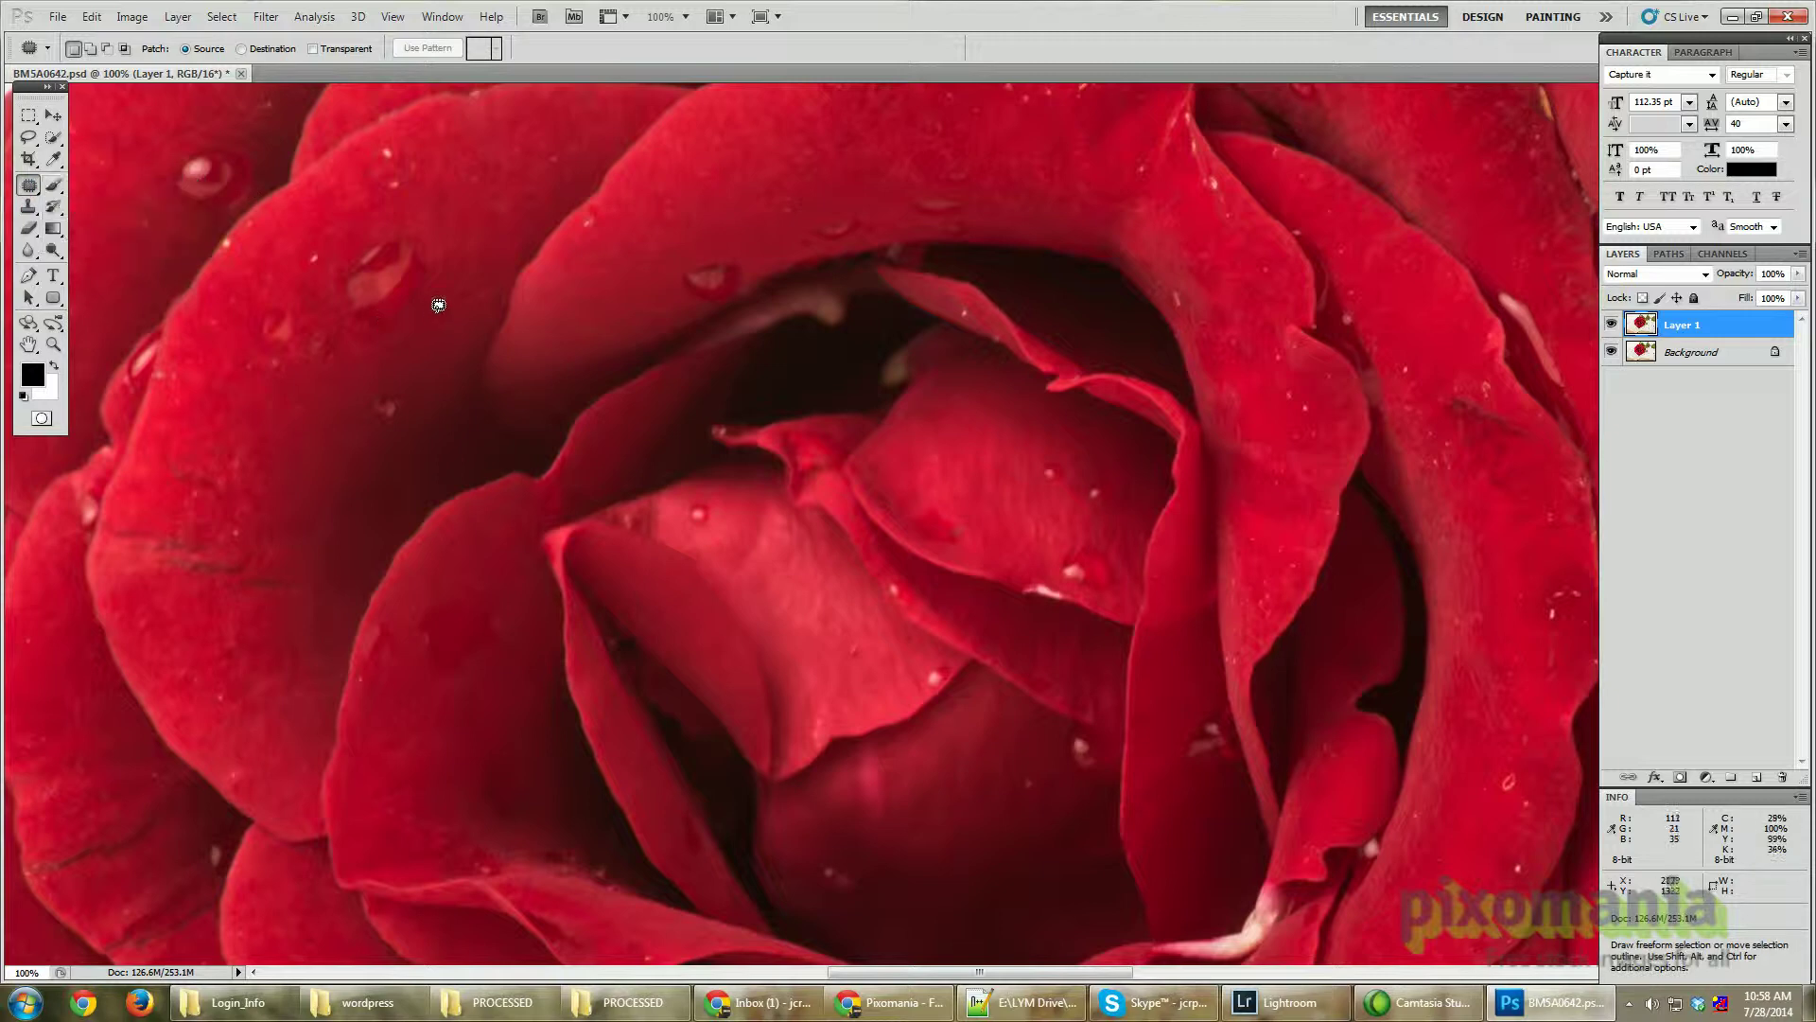
pyautogui.moveTo(467, 324)
pyautogui.mouseDown()
pyautogui.moveTo(401, 479)
pyautogui.moveTo(492, 524)
pyautogui.moveTo(470, 507)
pyautogui.moveTo(484, 525)
pyautogui.moveTo(484, 463)
pyautogui.moveTo(471, 487)
pyautogui.moveTo(442, 470)
pyautogui.moveTo(463, 503)
pyautogui.mouseUp()
pyautogui.hotkey('ctrl', 'd')
pyautogui.hotkey('ctrl', 'd')
pyautogui.moveTo(417, 432)
pyautogui.mouseDown()
pyautogui.moveTo(463, 438)
pyautogui.moveTo(426, 499)
pyautogui.mouseUp()
pyautogui.hotkey('ctrl', 'd')
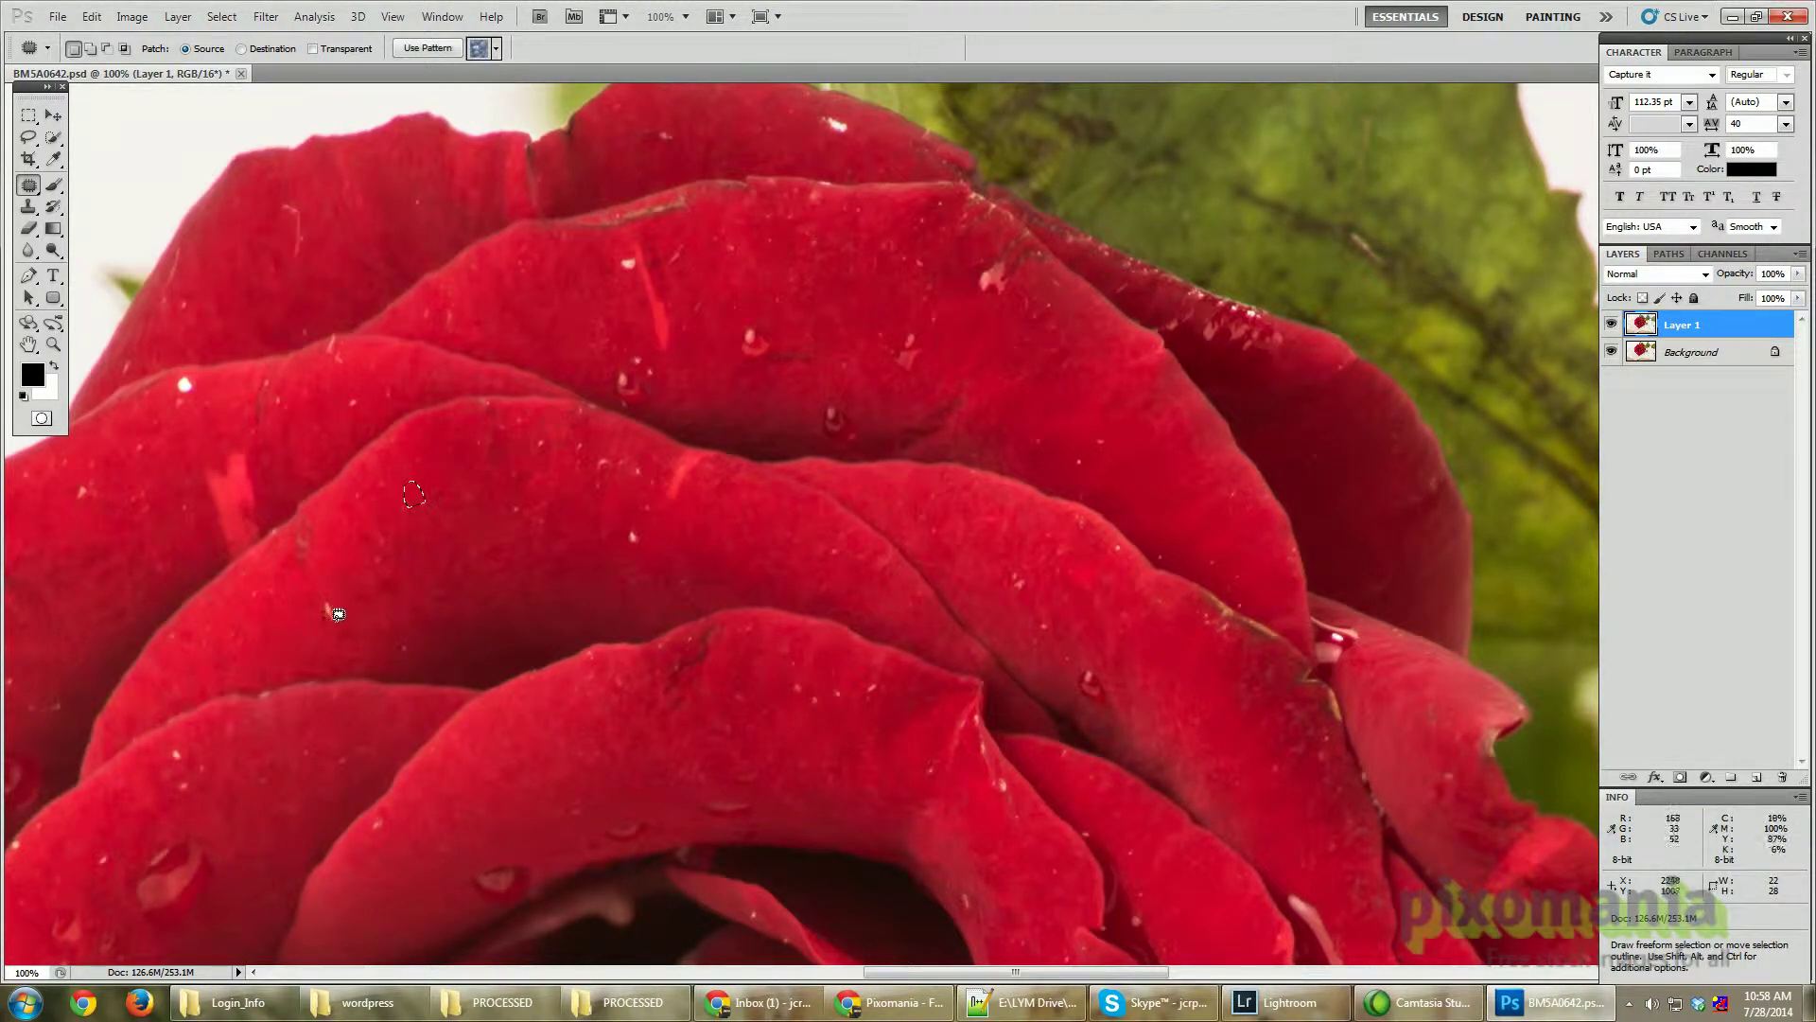
# Step: Patch out the light scratch and the white speck on the broad upper petal
pyautogui.moveTo(346, 589); pyautogui.dragTo(369, 554)
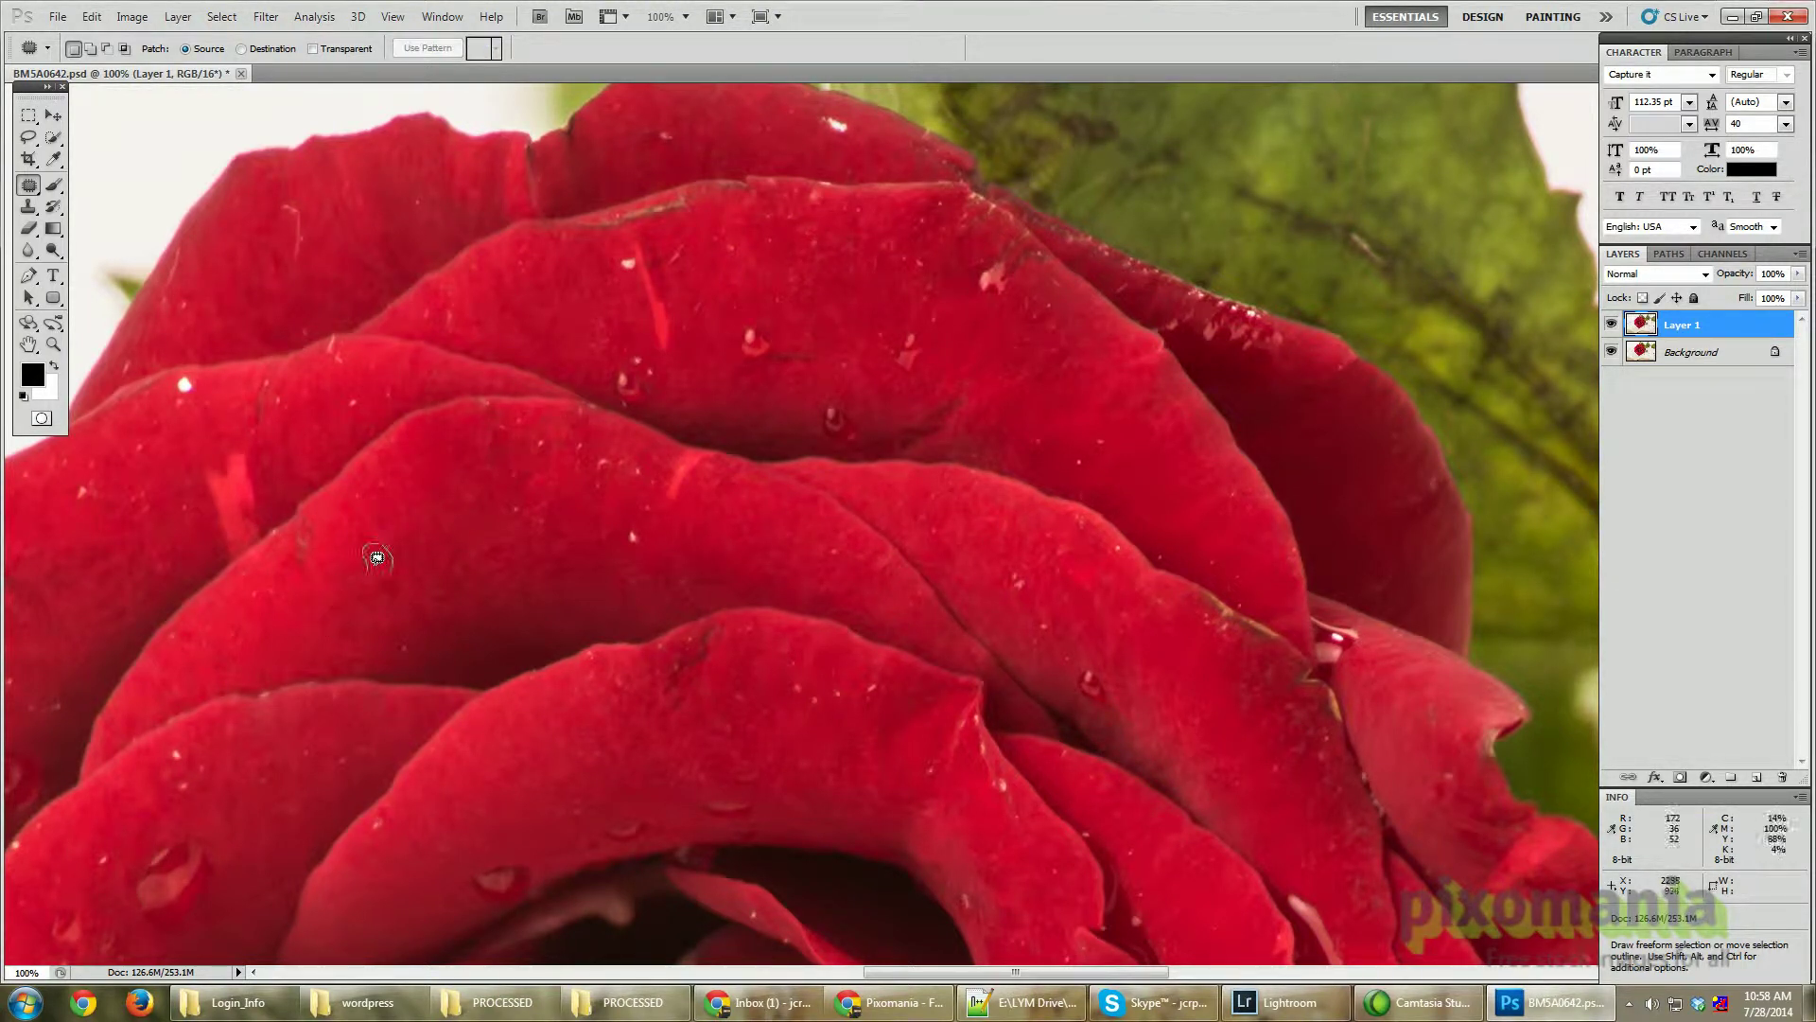
pyautogui.hotkey('ctrl', 'd')
pyautogui.moveTo(649, 533); pyautogui.dragTo(635, 526)
pyautogui.moveTo(635, 535)
pyautogui.mouseDown()
pyautogui.moveTo(690, 536)
pyautogui.moveTo(654, 525)
pyautogui.mouseUp()
pyautogui.hotkey('ctrl', 'd')
pyautogui.moveTo(649, 513); pyautogui.dragTo(605, 532)
pyautogui.hotkey('ctrl', 'd')
# Step: Patch the small pale specks along the upper edge of the large left petal
pyautogui.moveTo(338, 746); pyautogui.dragTo(616, 503)
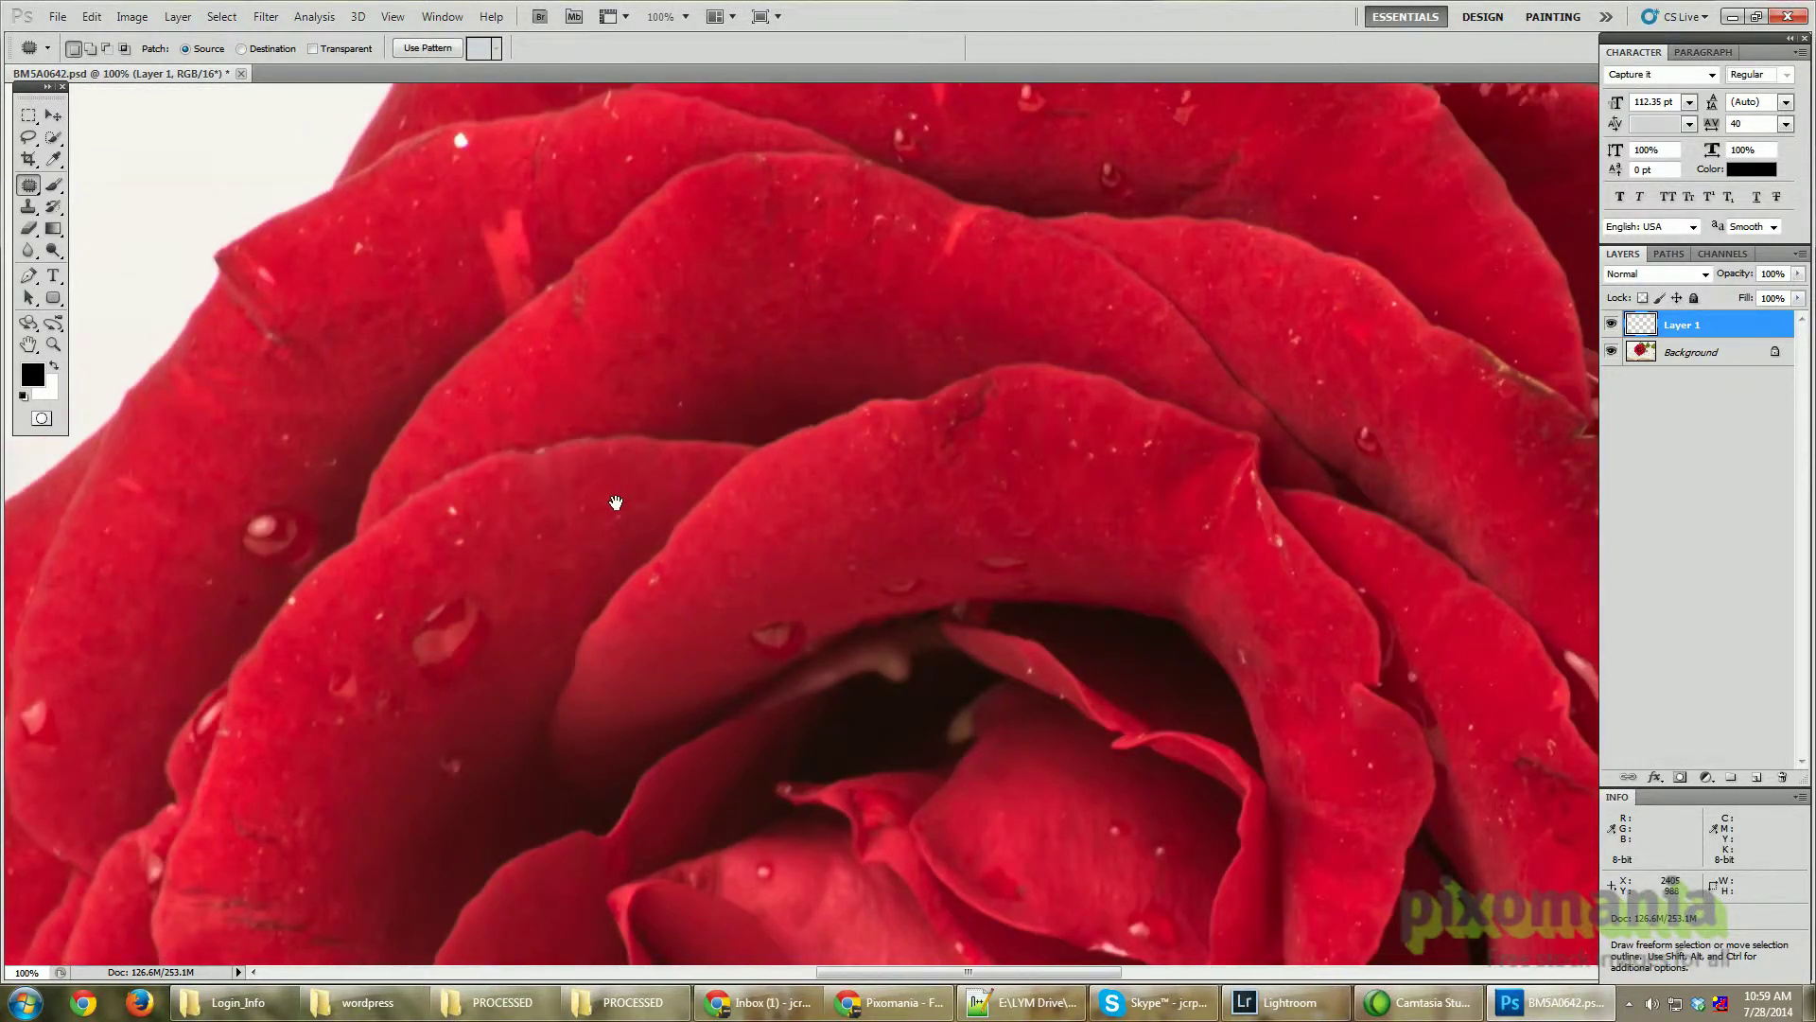
pyautogui.moveTo(370, 611); pyautogui.dragTo(377, 610)
pyautogui.moveTo(382, 610); pyautogui.dragTo(462, 551)
pyautogui.hotkey('ctrl', 'd')
pyautogui.moveTo(464, 543)
pyautogui.mouseDown()
pyautogui.moveTo(486, 544)
pyautogui.moveTo(471, 518)
pyautogui.moveTo(451, 543)
pyautogui.moveTo(490, 527)
pyautogui.moveTo(485, 560)
pyautogui.mouseUp()
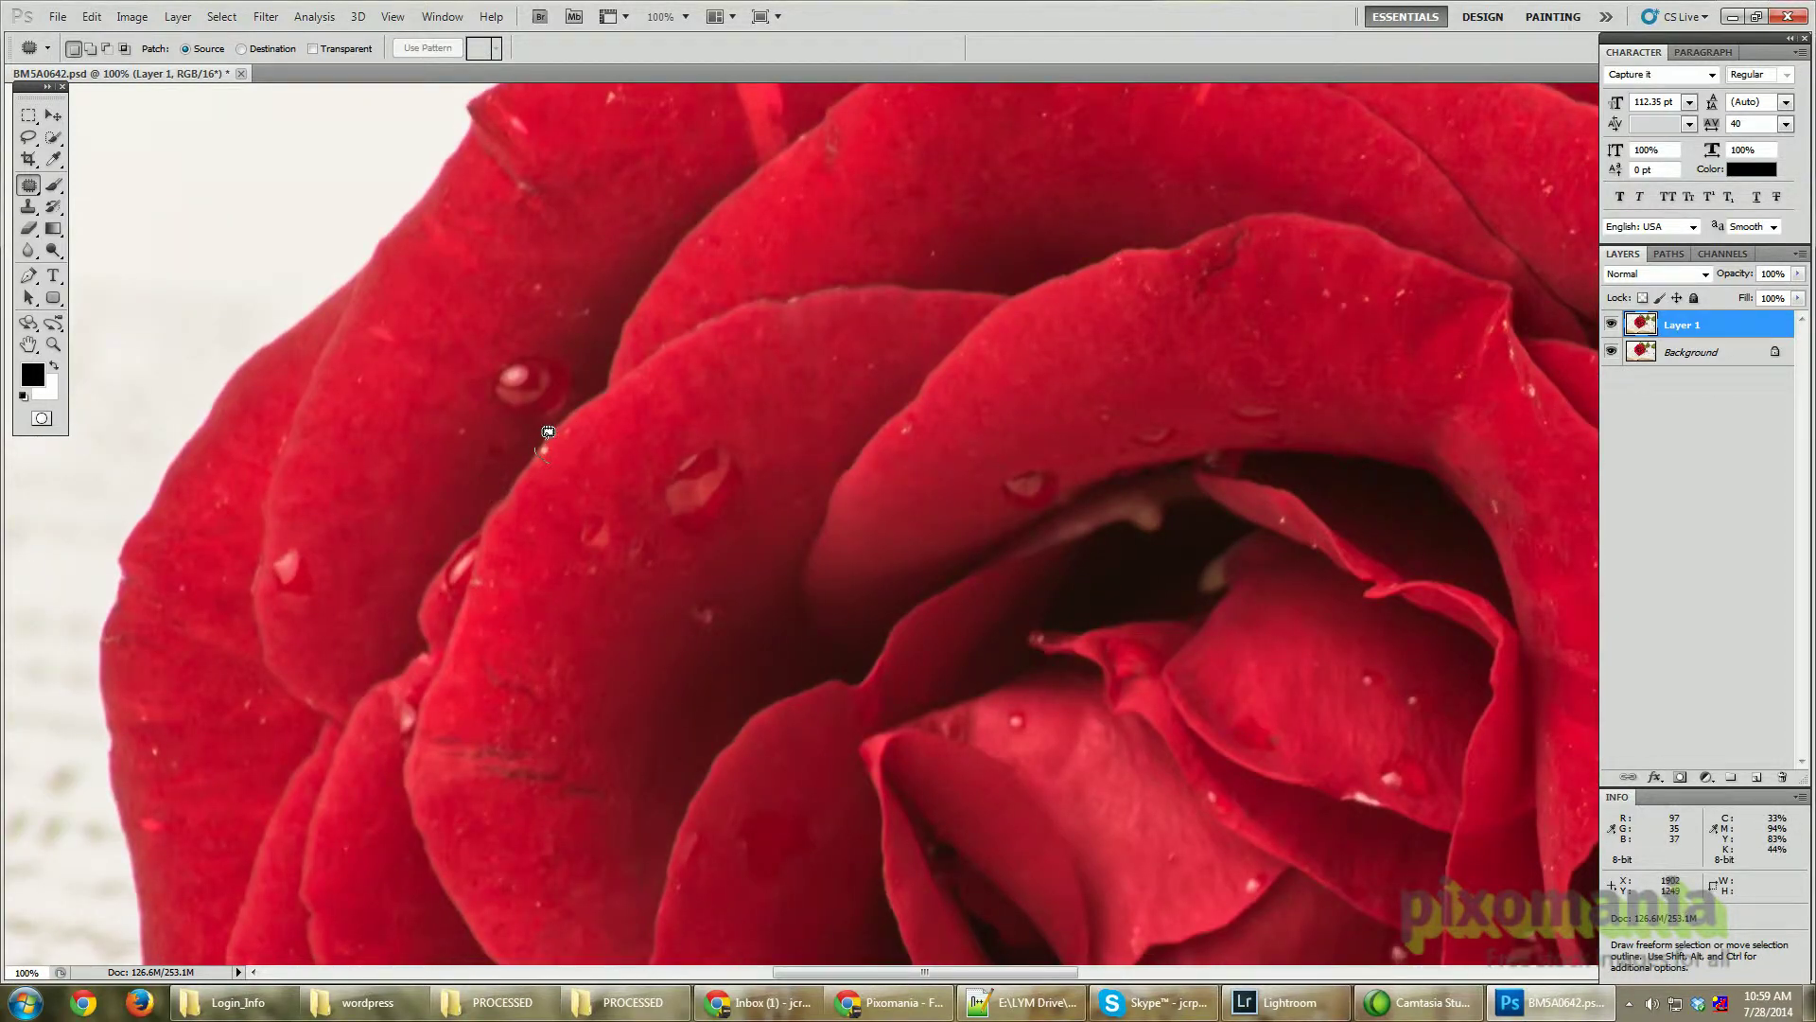
pyautogui.moveTo(549, 432)
pyautogui.mouseDown()
pyautogui.moveTo(568, 427)
pyautogui.moveTo(555, 448)
pyautogui.moveTo(569, 424)
pyautogui.moveTo(631, 431)
pyautogui.mouseUp()
pyautogui.click(610, 462)
pyautogui.hotkey('ctrl', 'd')
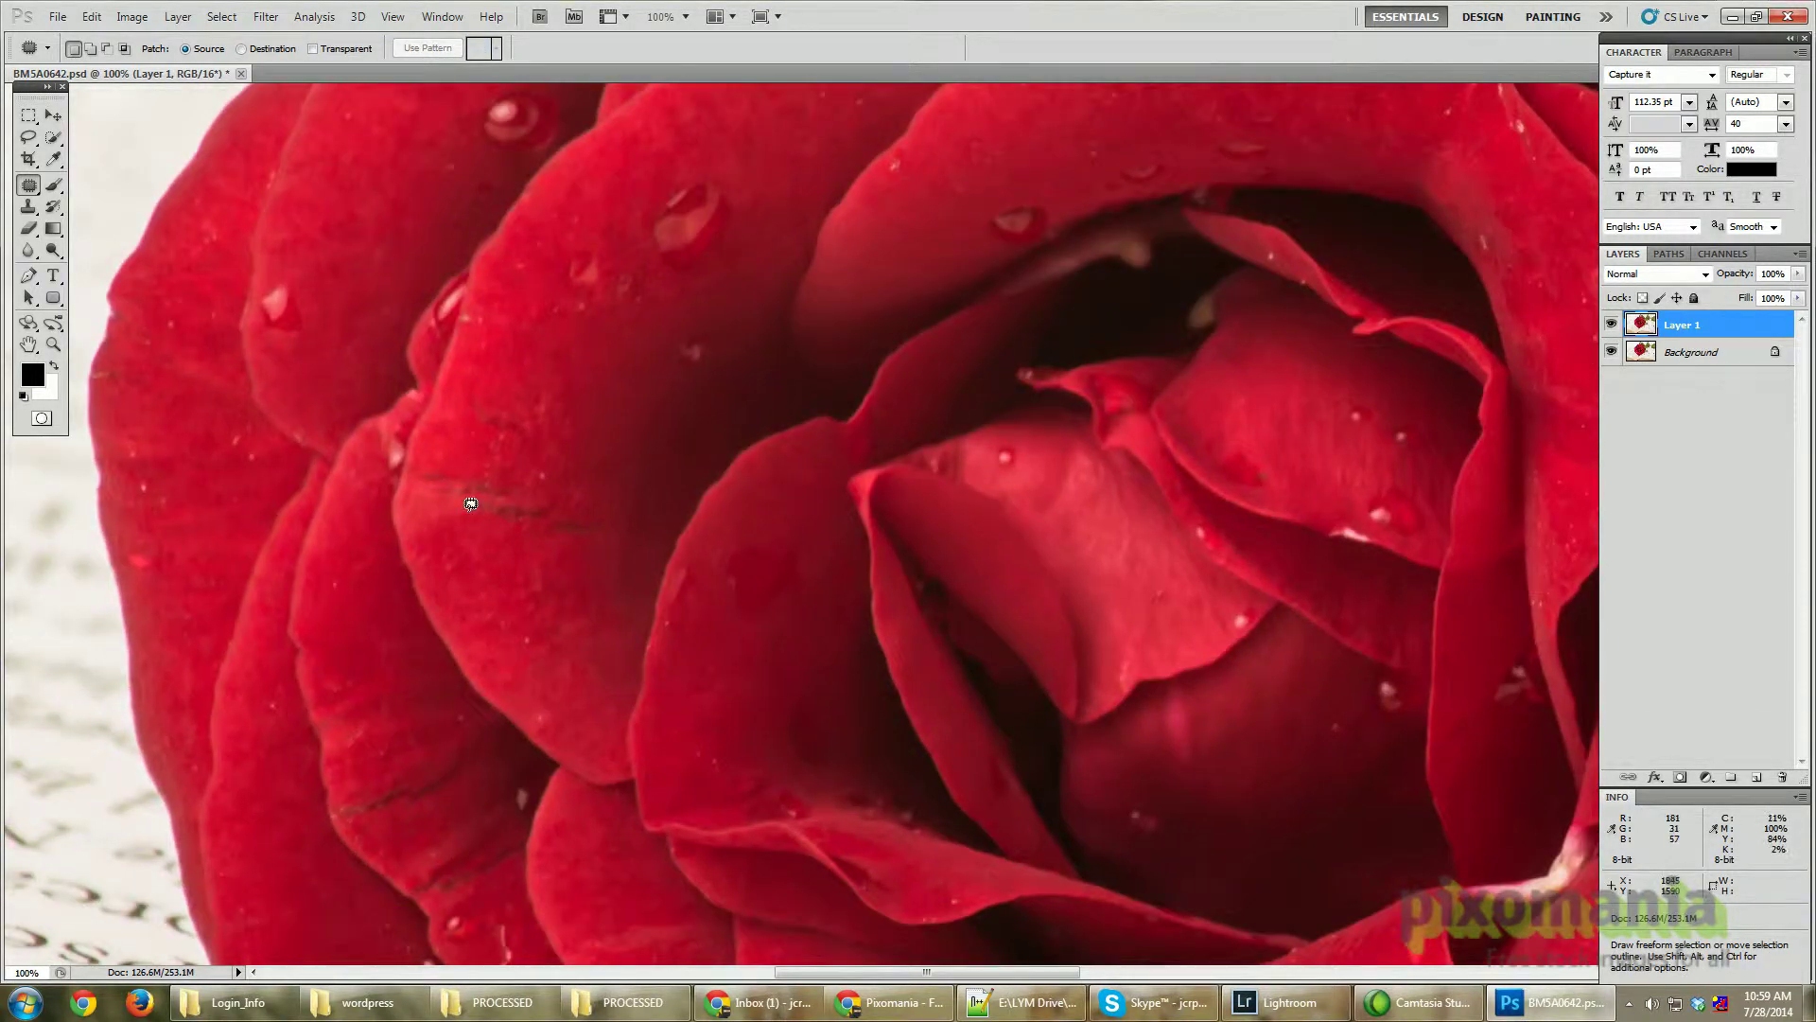
# Step: Patch away the dark scratch lines across the large left petal, replacing them with clean petal texture
pyautogui.moveTo(489, 461); pyautogui.dragTo(526, 488)
pyautogui.moveTo(501, 478)
pyautogui.mouseDown()
pyautogui.moveTo(575, 434)
pyautogui.moveTo(511, 421)
pyautogui.moveTo(539, 397)
pyautogui.mouseUp()
pyautogui.hotkey('ctrl', 'd')
pyautogui.moveTo(432, 445); pyautogui.dragTo(487, 485)
pyautogui.moveTo(463, 472); pyautogui.dragTo(497, 442)
pyautogui.hotkey('ctrl', 'd')
pyautogui.moveTo(521, 522)
pyautogui.mouseDown()
pyautogui.moveTo(507, 508)
pyautogui.moveTo(567, 511)
pyautogui.moveTo(539, 477)
pyautogui.moveTo(558, 425)
pyautogui.moveTo(551, 447)
pyautogui.mouseUp()
pyautogui.hotkey('ctrl', 'd')
pyautogui.moveTo(560, 506)
pyautogui.mouseDown()
pyautogui.moveTo(511, 520)
pyautogui.moveTo(558, 500)
pyautogui.moveTo(625, 510)
pyautogui.mouseUp()
pyautogui.hotkey('ctrl', 'd')
pyautogui.moveTo(579, 509)
pyautogui.mouseDown()
pyautogui.moveTo(553, 442)
pyautogui.moveTo(536, 470)
pyautogui.moveTo(565, 534)
pyautogui.moveTo(554, 508)
pyautogui.moveTo(608, 536)
pyautogui.moveTo(620, 499)
pyautogui.mouseUp()
pyautogui.hotkey('ctrl', 'd')
pyautogui.hotkey('ctrl', 'd')
# Step: Patch the small marks and the pale spot on the outermost left petal
pyautogui.press('space')
pyautogui.moveTo(525, 531); pyautogui.dragTo(678, 638)
pyautogui.moveTo(298, 570)
pyautogui.mouseDown()
pyautogui.moveTo(291, 597)
pyautogui.moveTo(285, 563)
pyautogui.mouseUp()
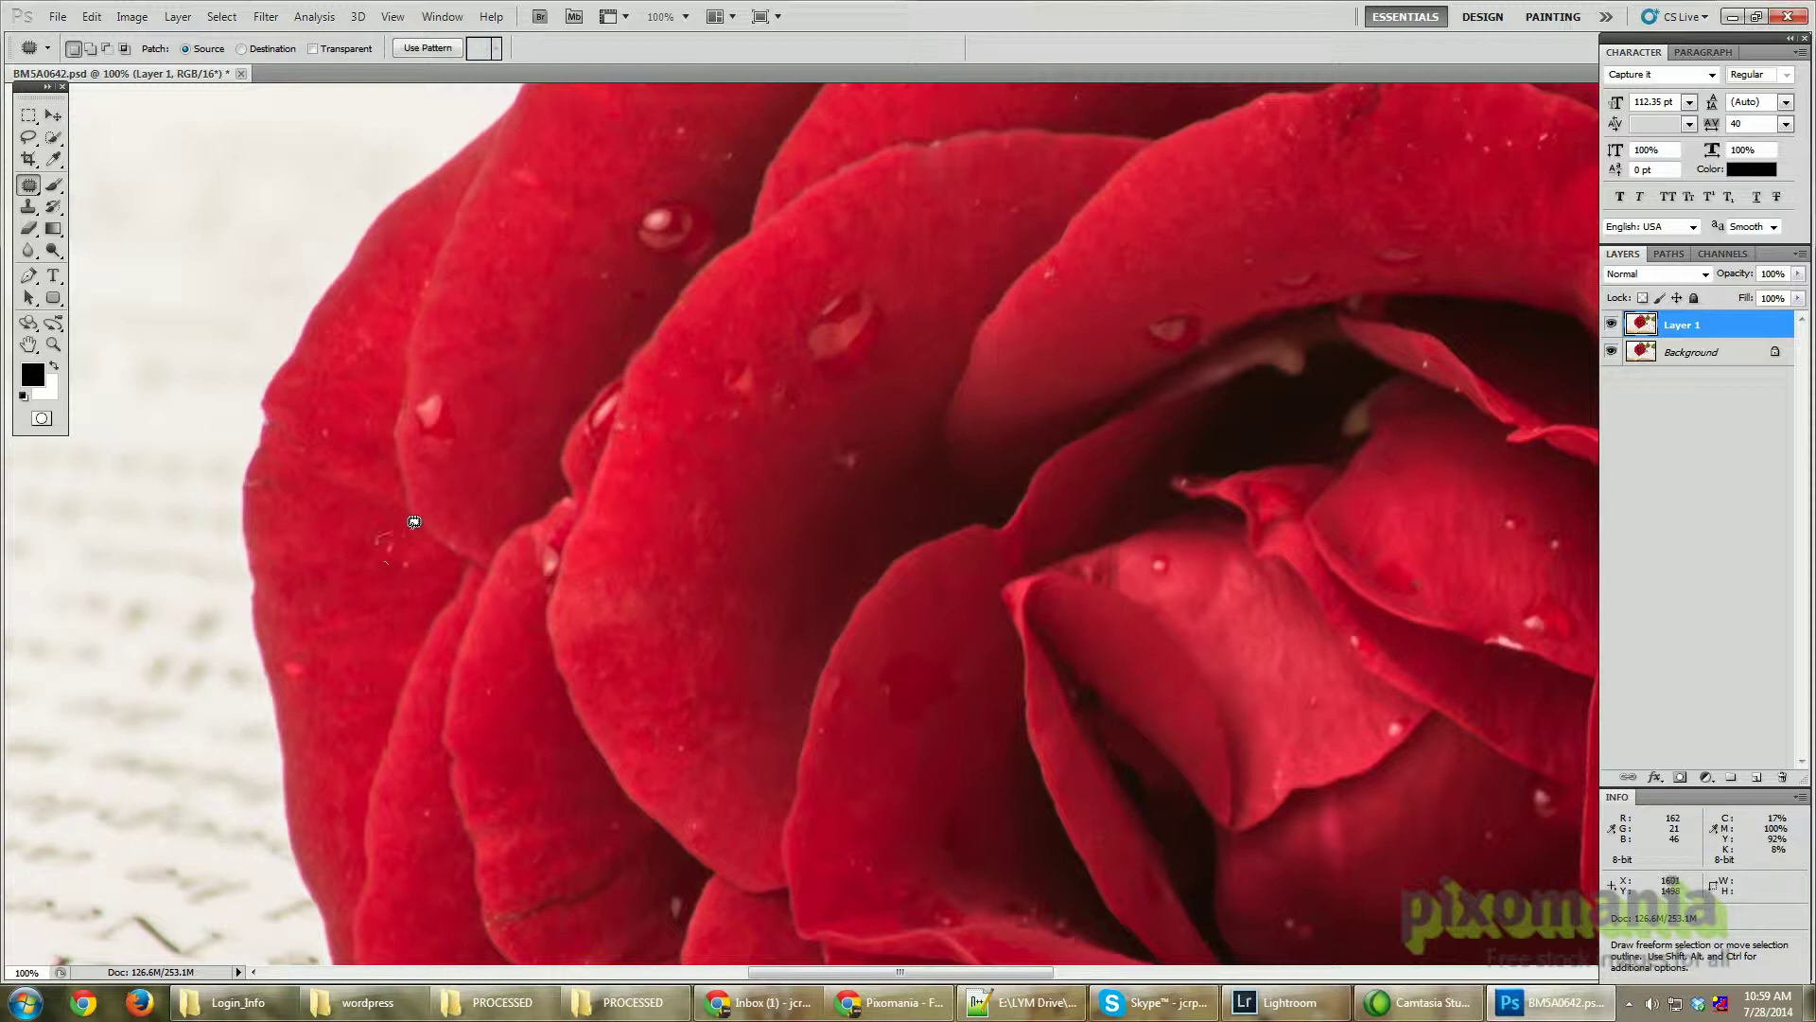
pyautogui.moveTo(413, 521); pyautogui.dragTo(408, 577)
pyautogui.moveTo(319, 671)
pyautogui.mouseDown()
pyautogui.moveTo(275, 652)
pyautogui.moveTo(381, 690)
pyautogui.mouseUp()
pyautogui.hotkey('ctrl', 'd')
# Step: Patch the blemish along the outer edge of the outermost left petal where it meets the book page
pyautogui.moveTo(281, 484)
pyautogui.mouseDown()
pyautogui.moveTo(282, 536)
pyautogui.moveTo(328, 516)
pyautogui.mouseUp()
pyautogui.click(176, 514)
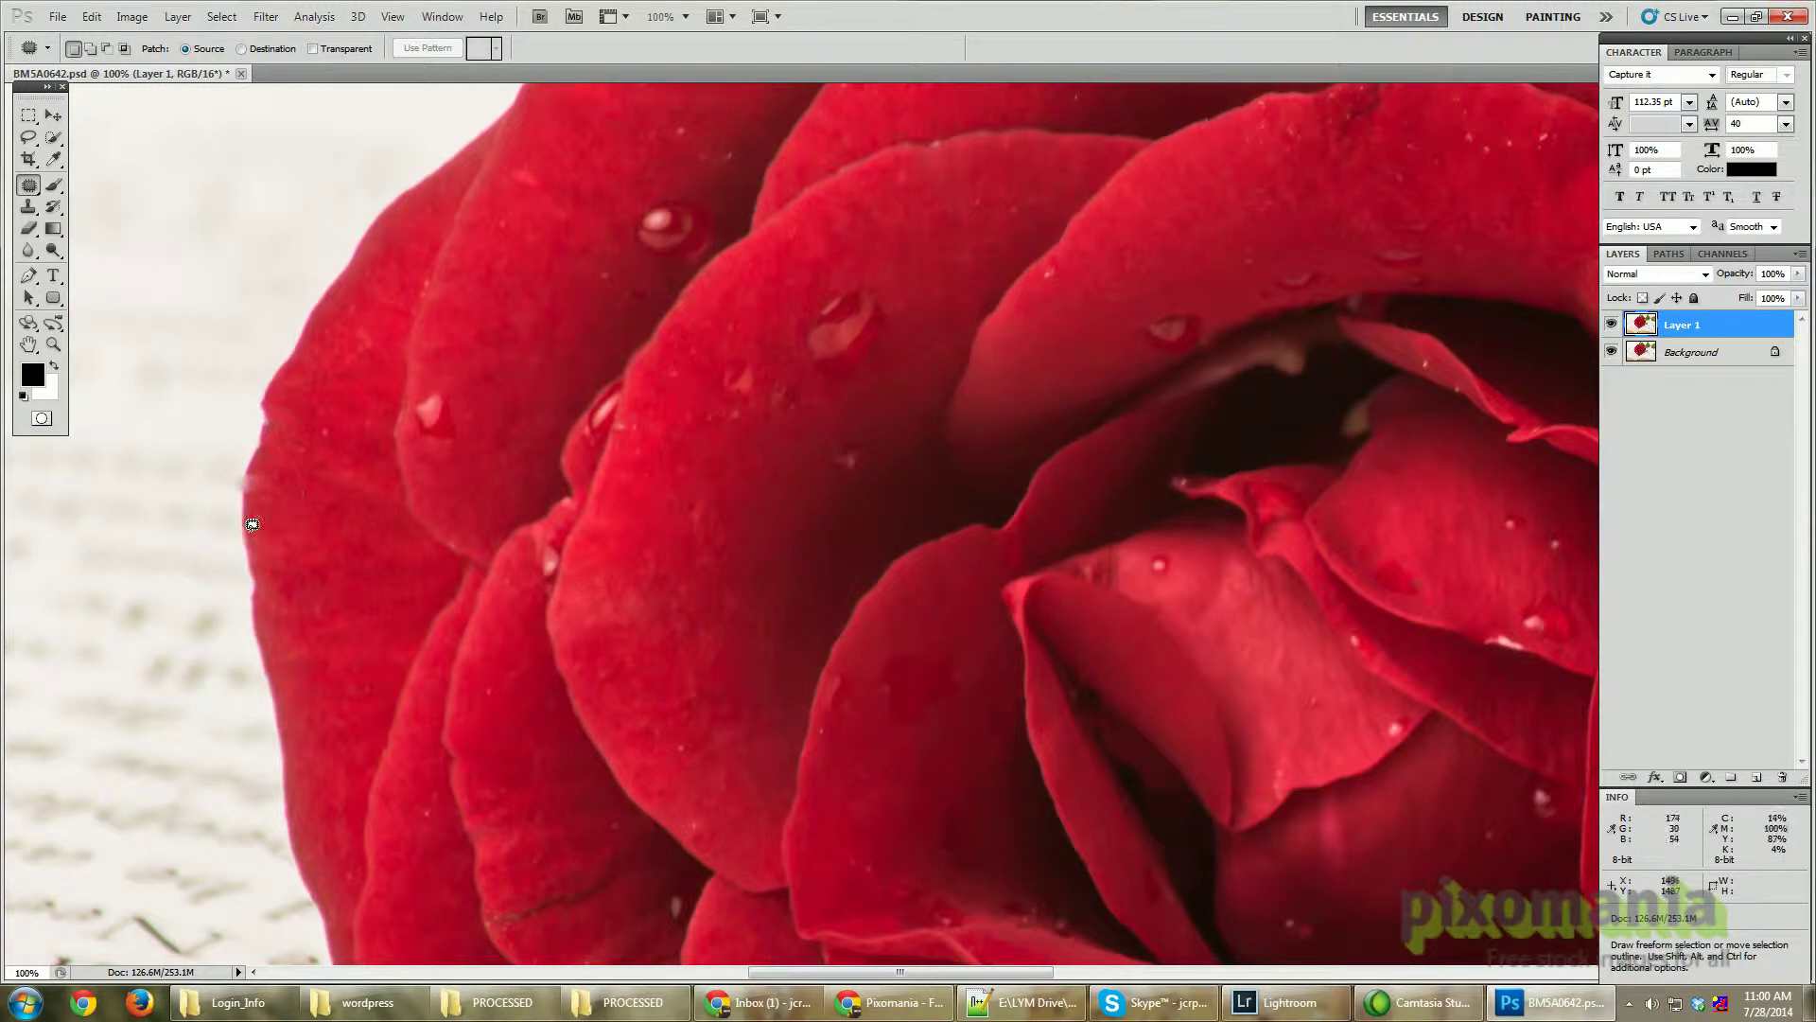
pyautogui.moveTo(301, 478); pyautogui.dragTo(283, 492)
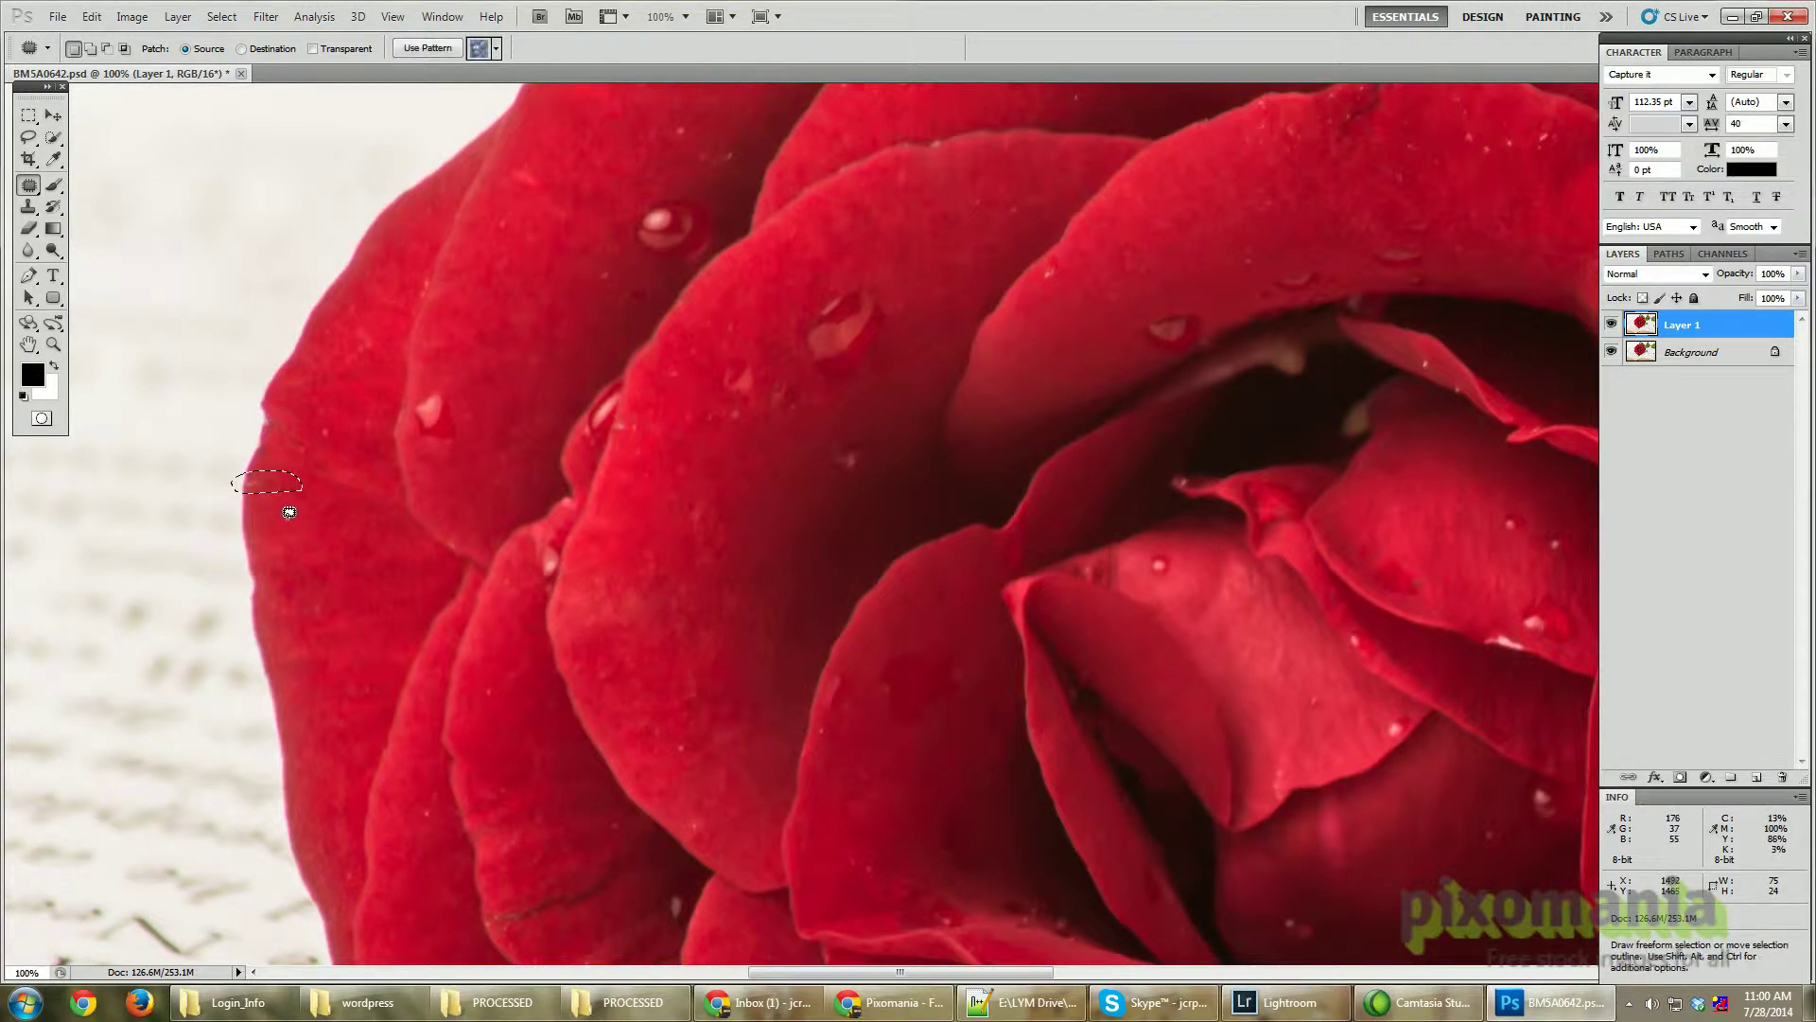
pyautogui.click(286, 498)
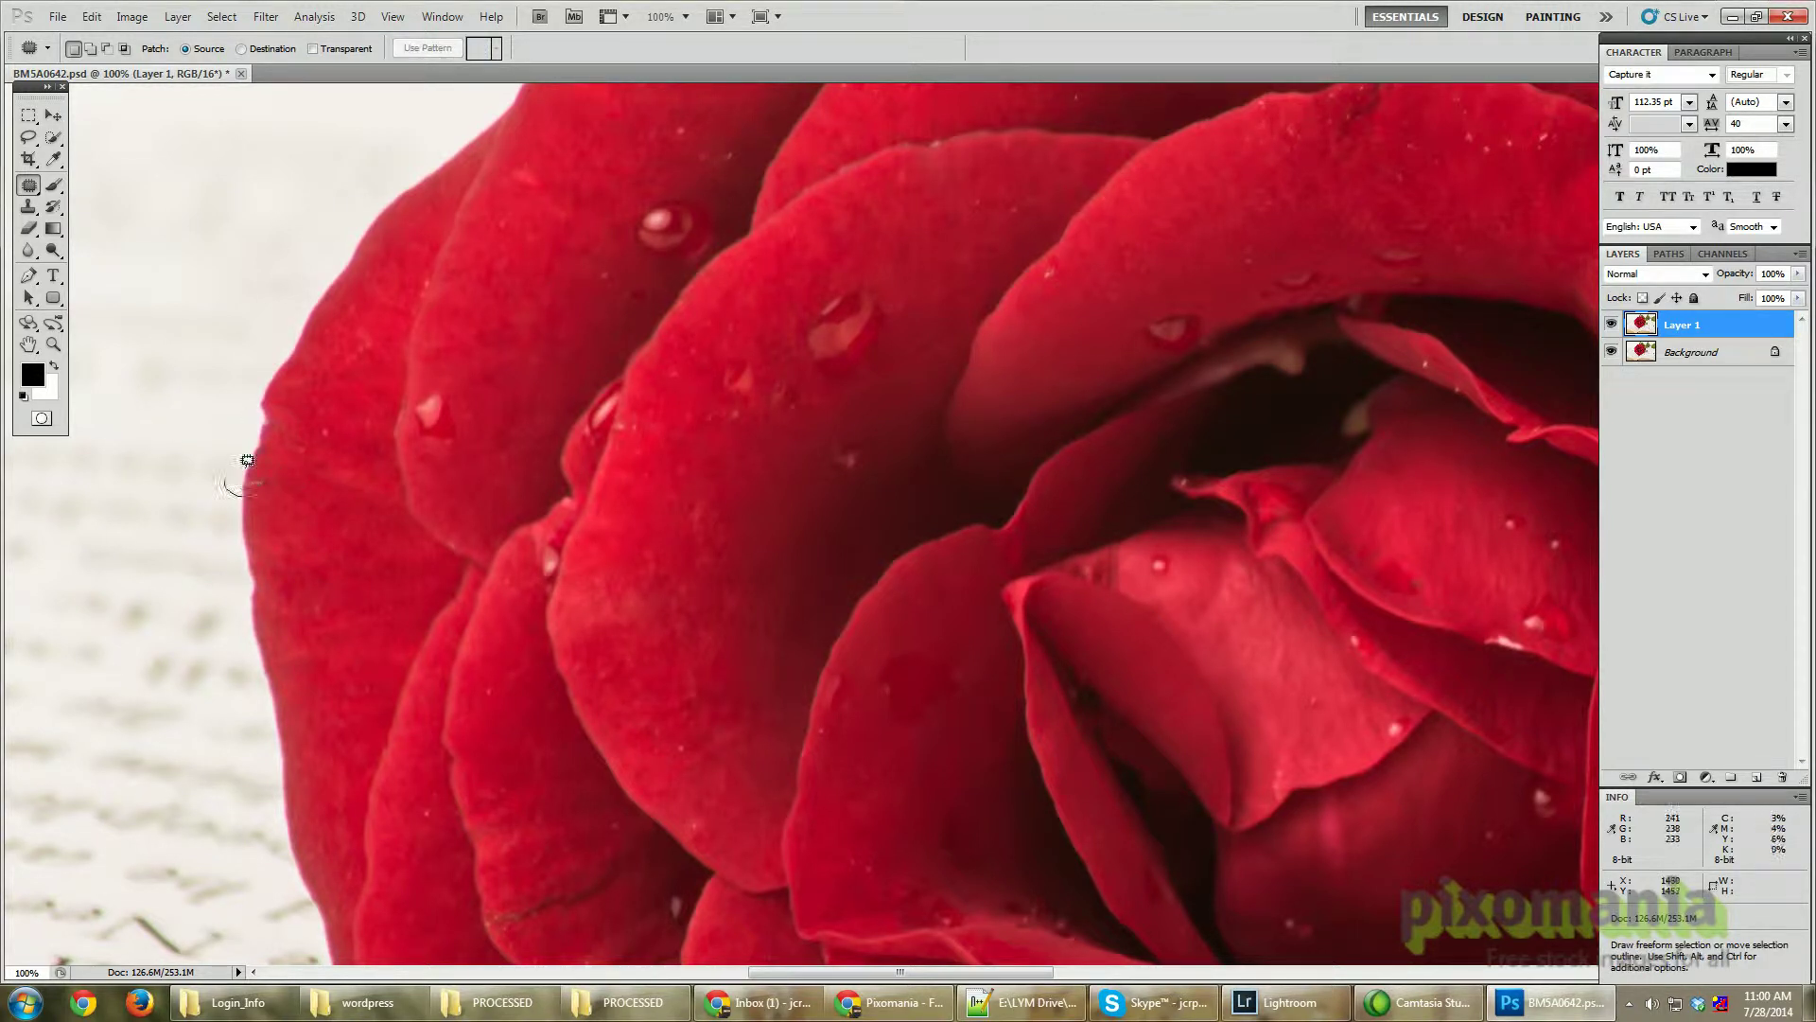
pyautogui.moveTo(292, 496); pyautogui.dragTo(285, 525)
pyautogui.click(308, 587)
# Step: Patch the dark crease and its remaining traces across the lower-left petal
pyautogui.scroll(-5, 392, 626)
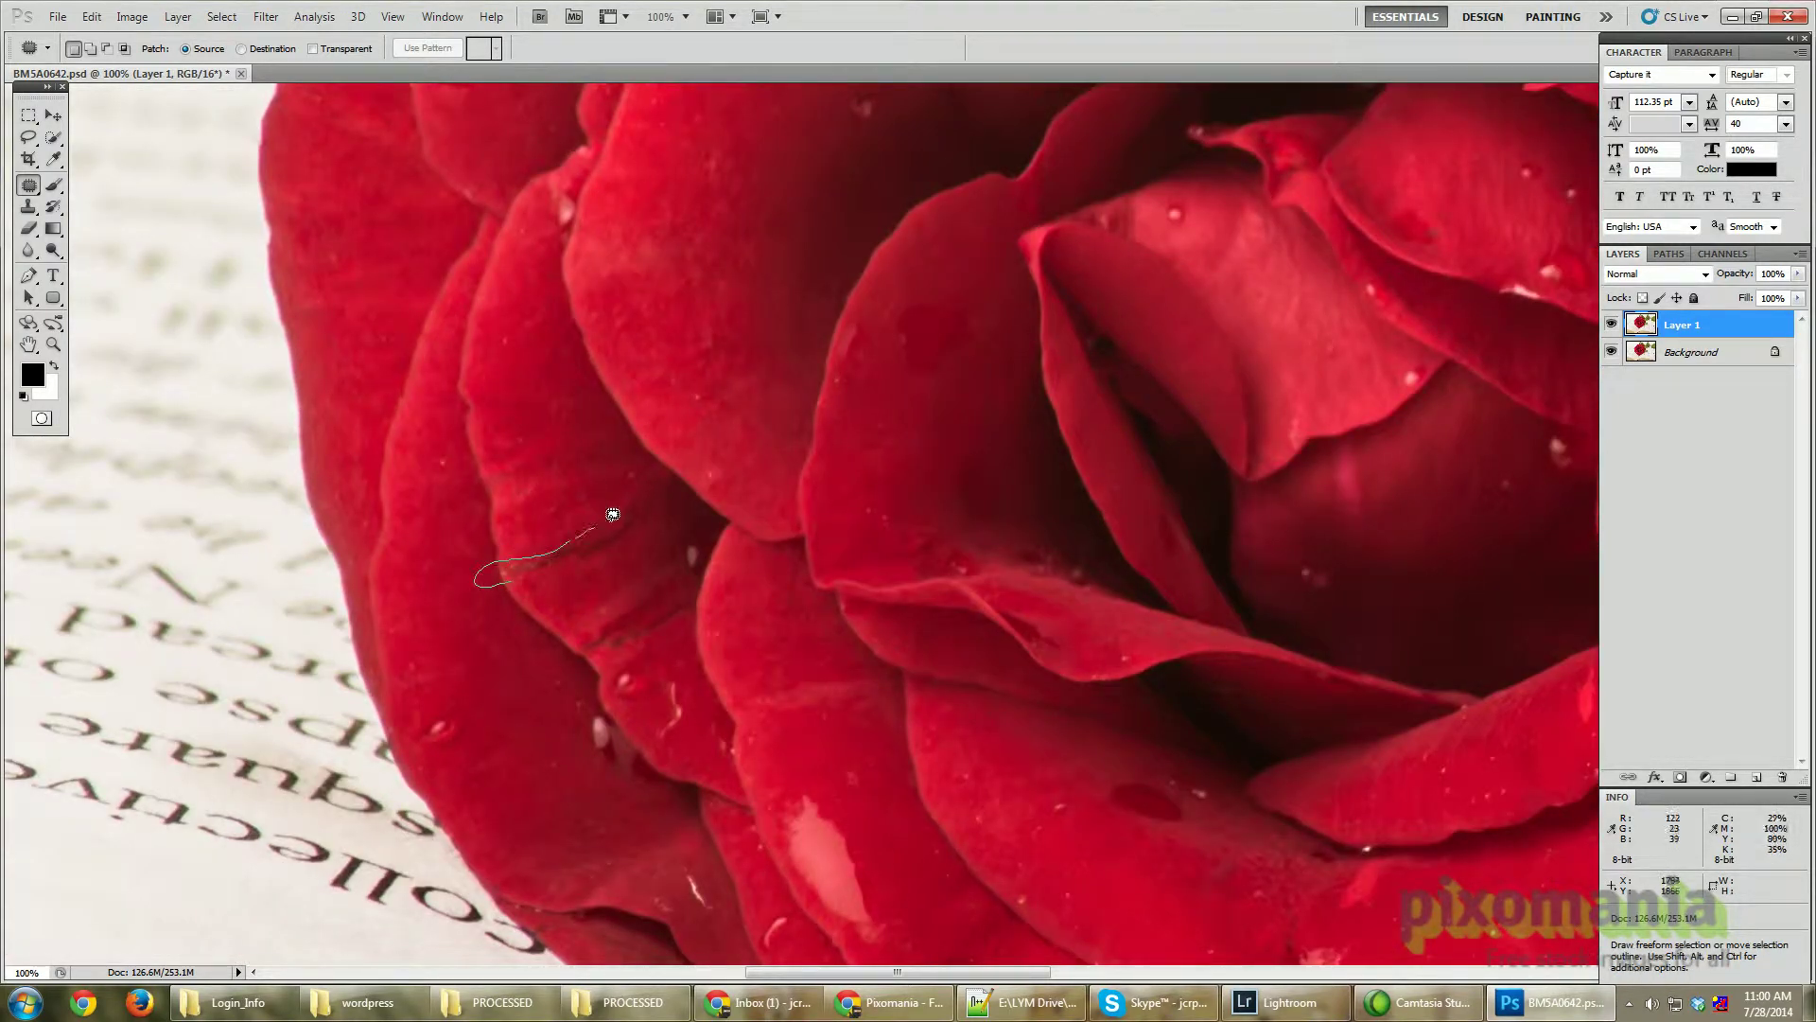
pyautogui.moveTo(625, 536)
pyautogui.mouseDown()
pyautogui.moveTo(636, 517)
pyautogui.moveTo(579, 571)
pyautogui.moveTo(600, 592)
pyautogui.moveTo(484, 621)
pyautogui.mouseUp()
pyautogui.hotkey('ctrl', 'd')
pyautogui.press('space')
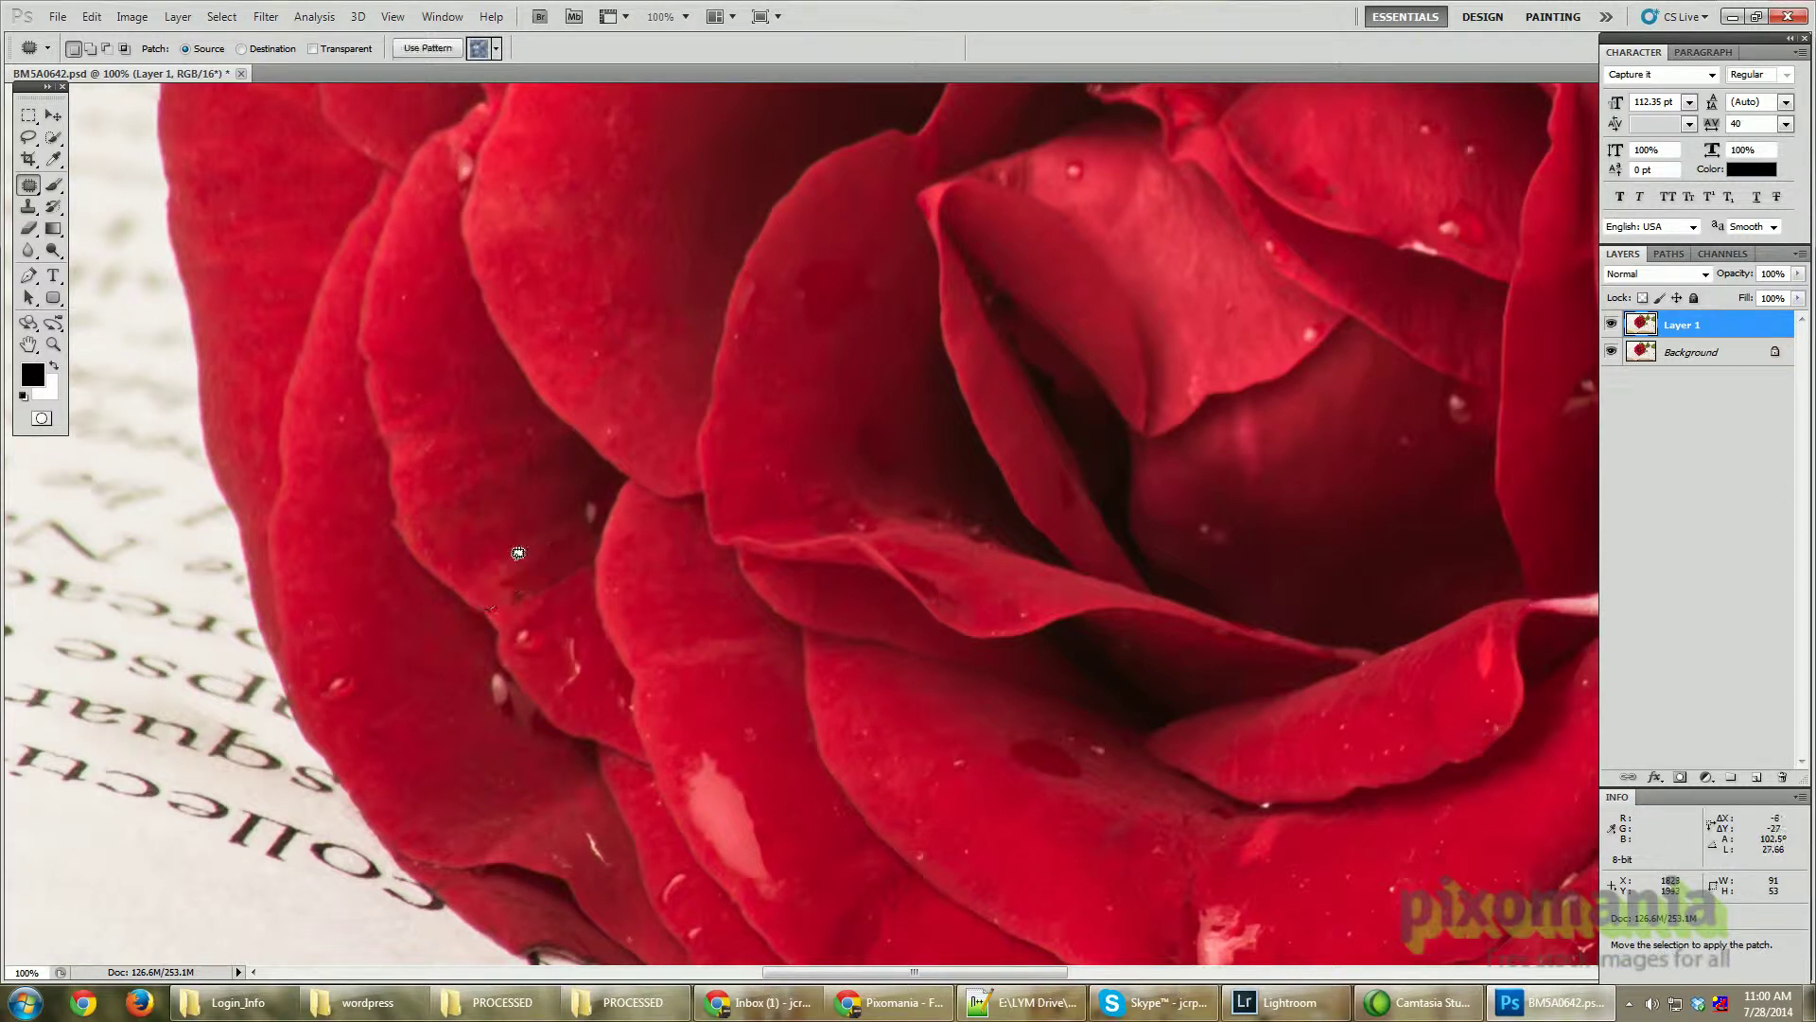
pyautogui.moveTo(517, 557)
pyautogui.mouseDown()
pyautogui.moveTo(516, 579)
pyautogui.moveTo(560, 581)
pyautogui.moveTo(507, 610)
pyautogui.moveTo(527, 571)
pyautogui.moveTo(513, 558)
pyautogui.mouseUp()
pyautogui.hotkey('ctrl', 'd')
pyautogui.hotkey('ctrl', 'd')
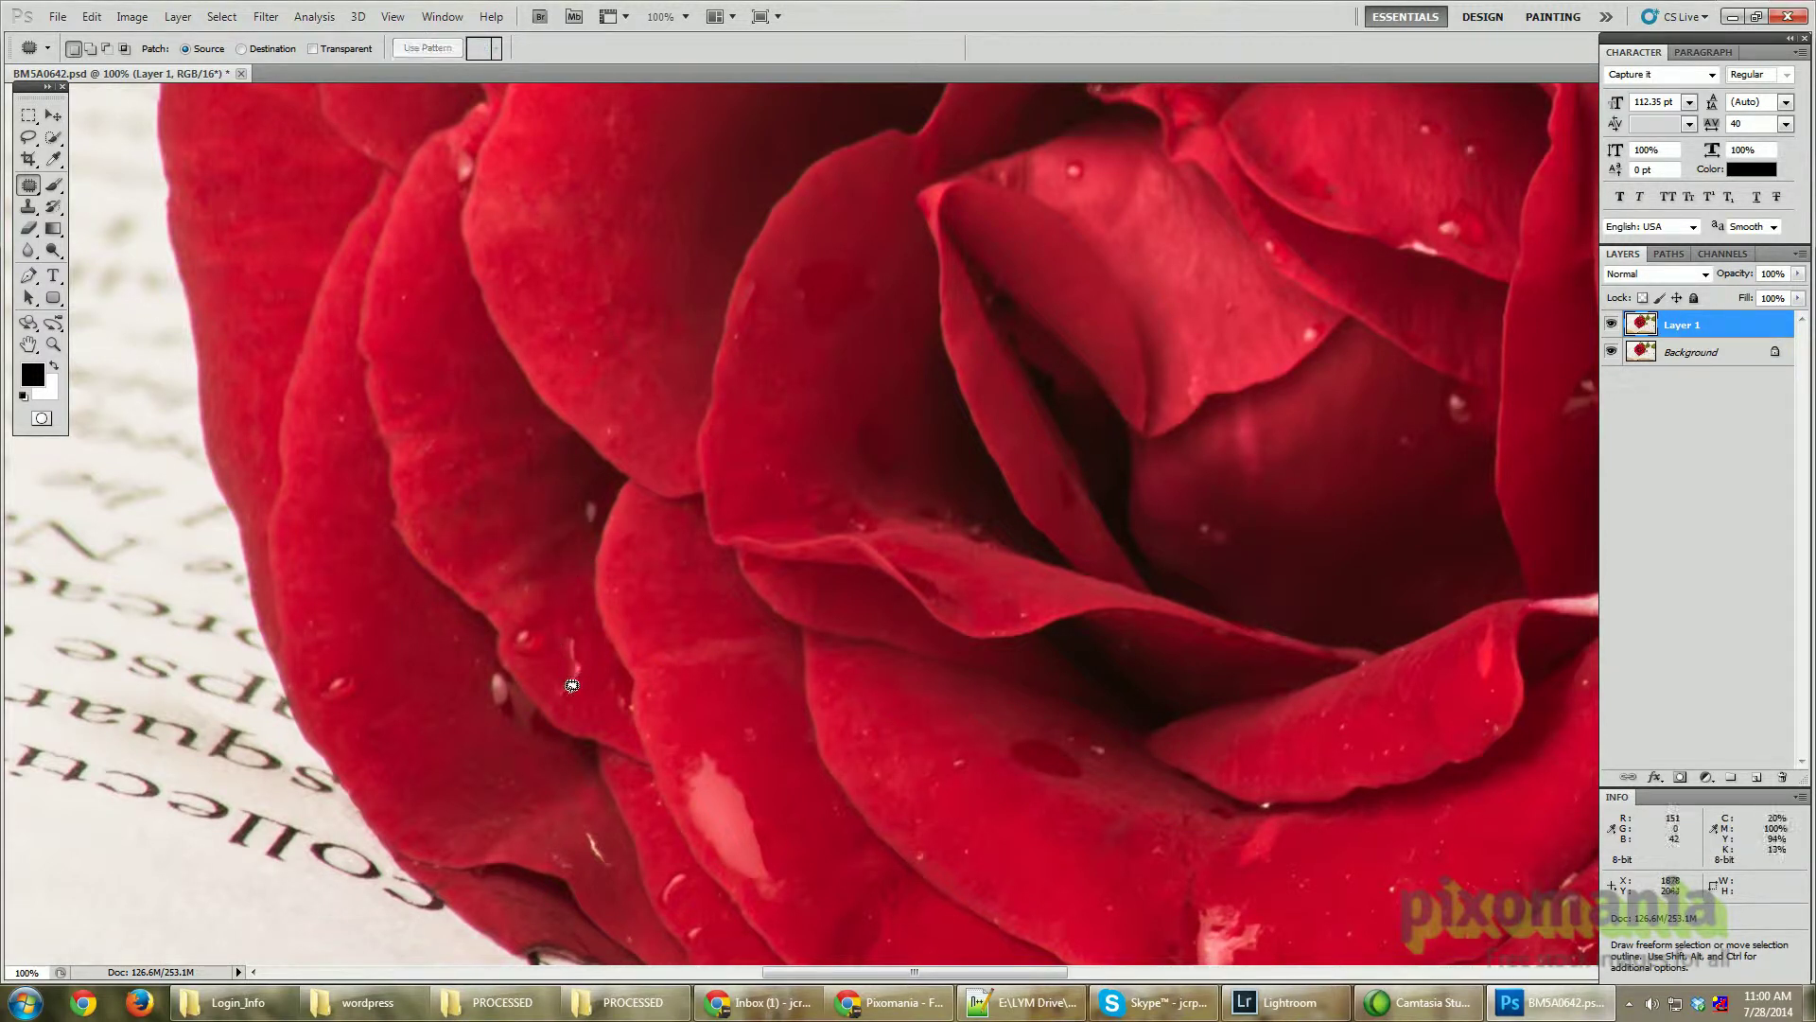
# Step: Patch out the thin pale scratches on the small lower-left petals and the specks on the neighbouring lower petals
pyautogui.moveTo(577, 681); pyautogui.dragTo(557, 695)
pyautogui.moveTo(571, 668); pyautogui.dragTo(527, 596)
pyautogui.hotkey('ctrl', 'd')
pyautogui.press('space')
pyautogui.moveTo(474, 699); pyautogui.dragTo(559, 575)
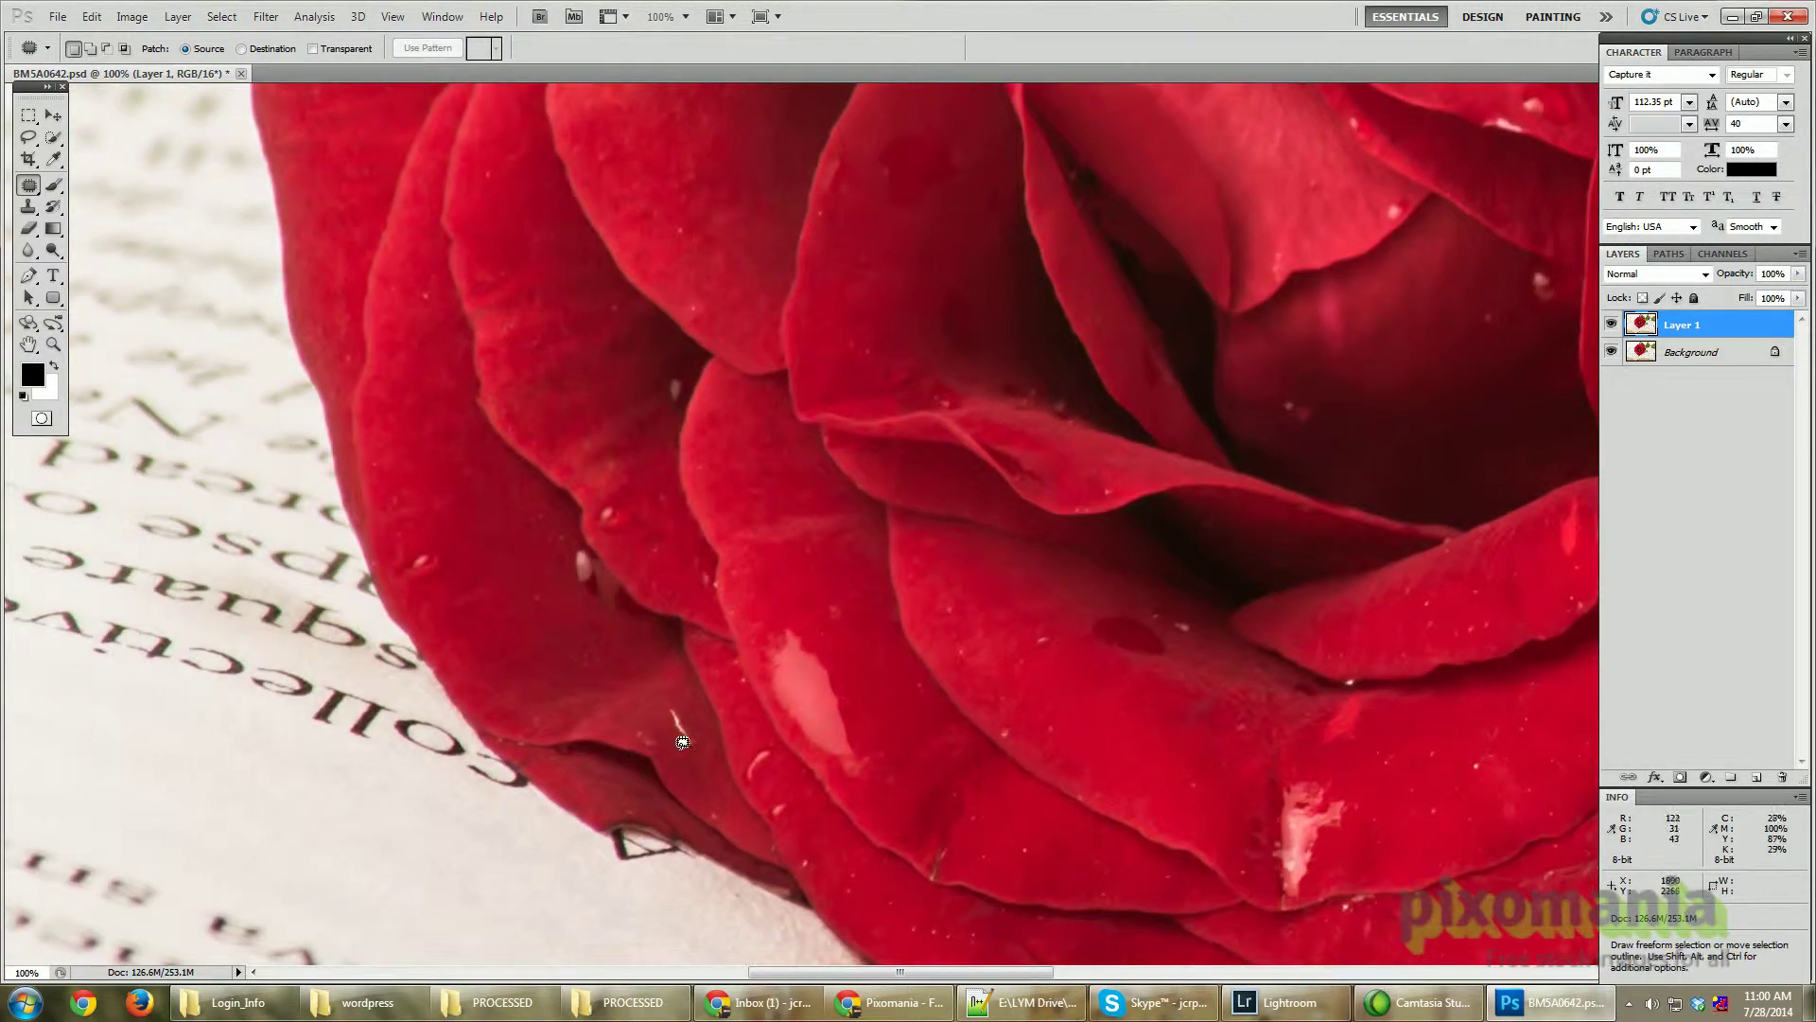
pyautogui.moveTo(696, 735); pyautogui.dragTo(697, 739)
pyautogui.moveTo(1058, 621); pyautogui.dragTo(1056, 628)
pyautogui.moveTo(1005, 728); pyautogui.dragTo(1074, 741)
pyautogui.hotkey('ctrl', 'd')
# Step: Outline the pale damaged mark on the lower front petal, replace it with a Content-Aware fill at 100% opacity, and deselect
pyautogui.moveTo(1281, 831); pyautogui.dragTo(980, 611)
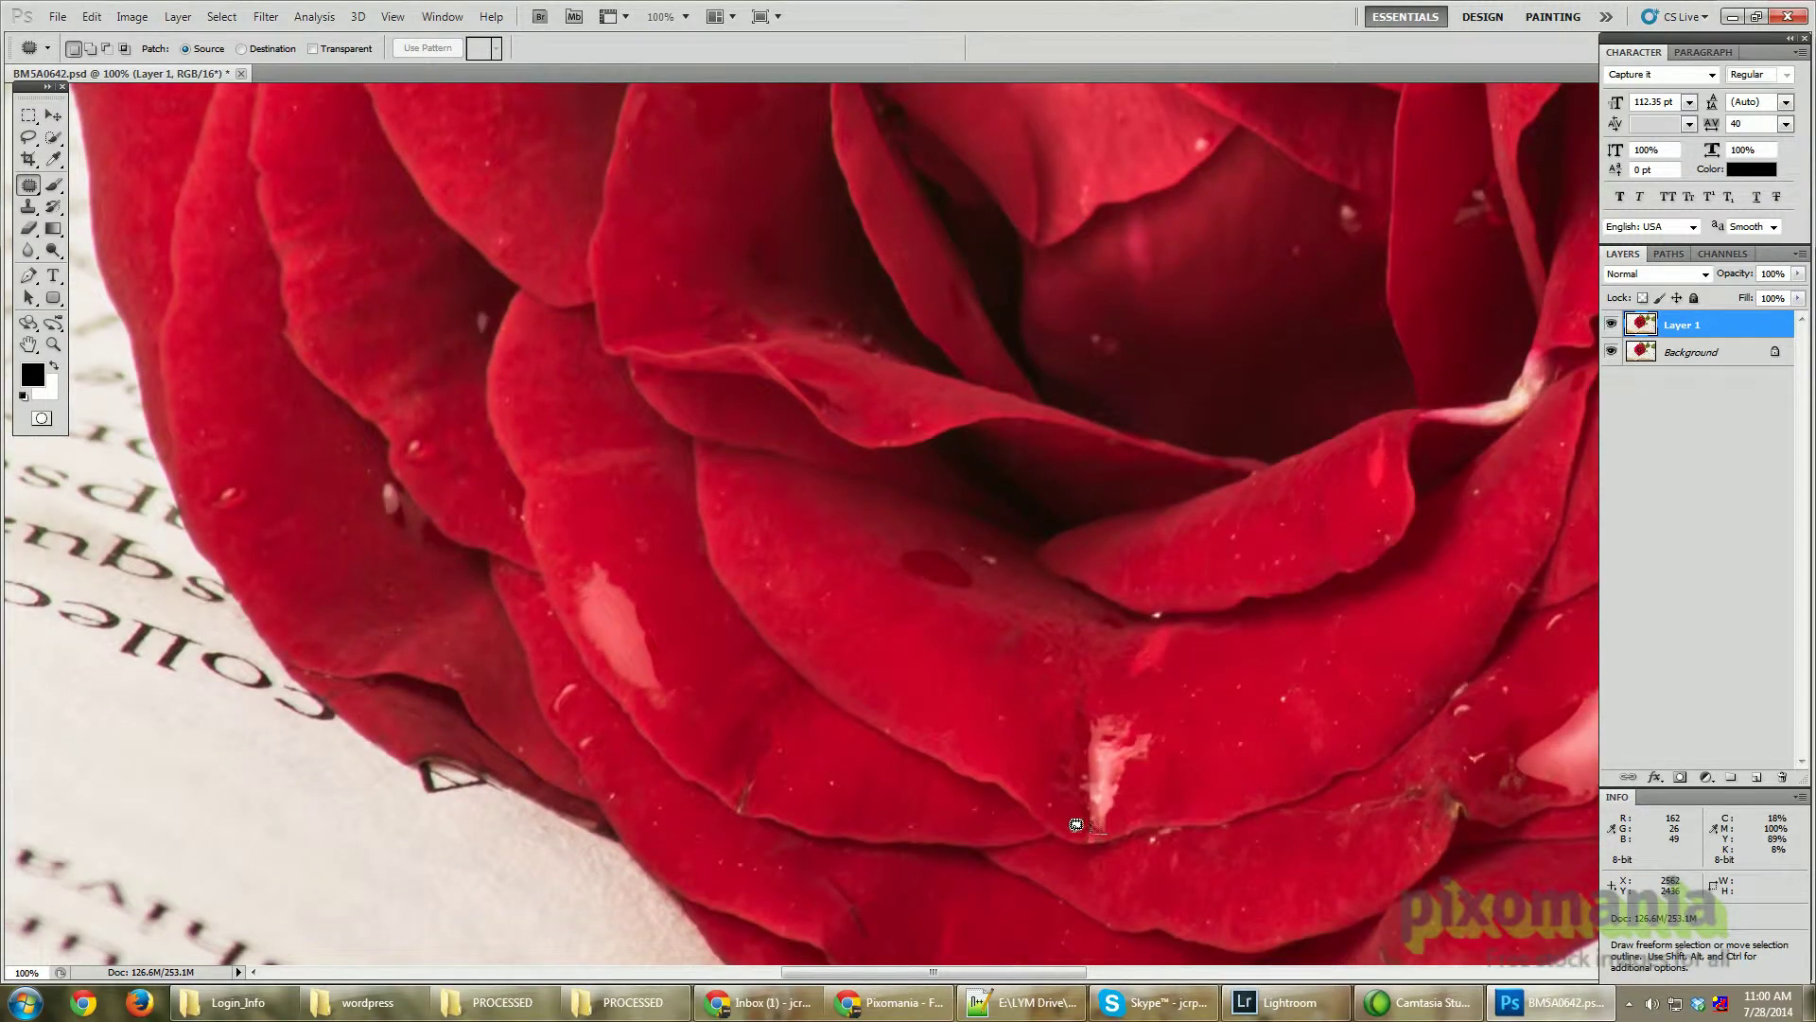
pyautogui.moveTo(1083, 657); pyautogui.dragTo(1137, 697)
pyautogui.moveTo(1116, 819); pyautogui.dragTo(1108, 831)
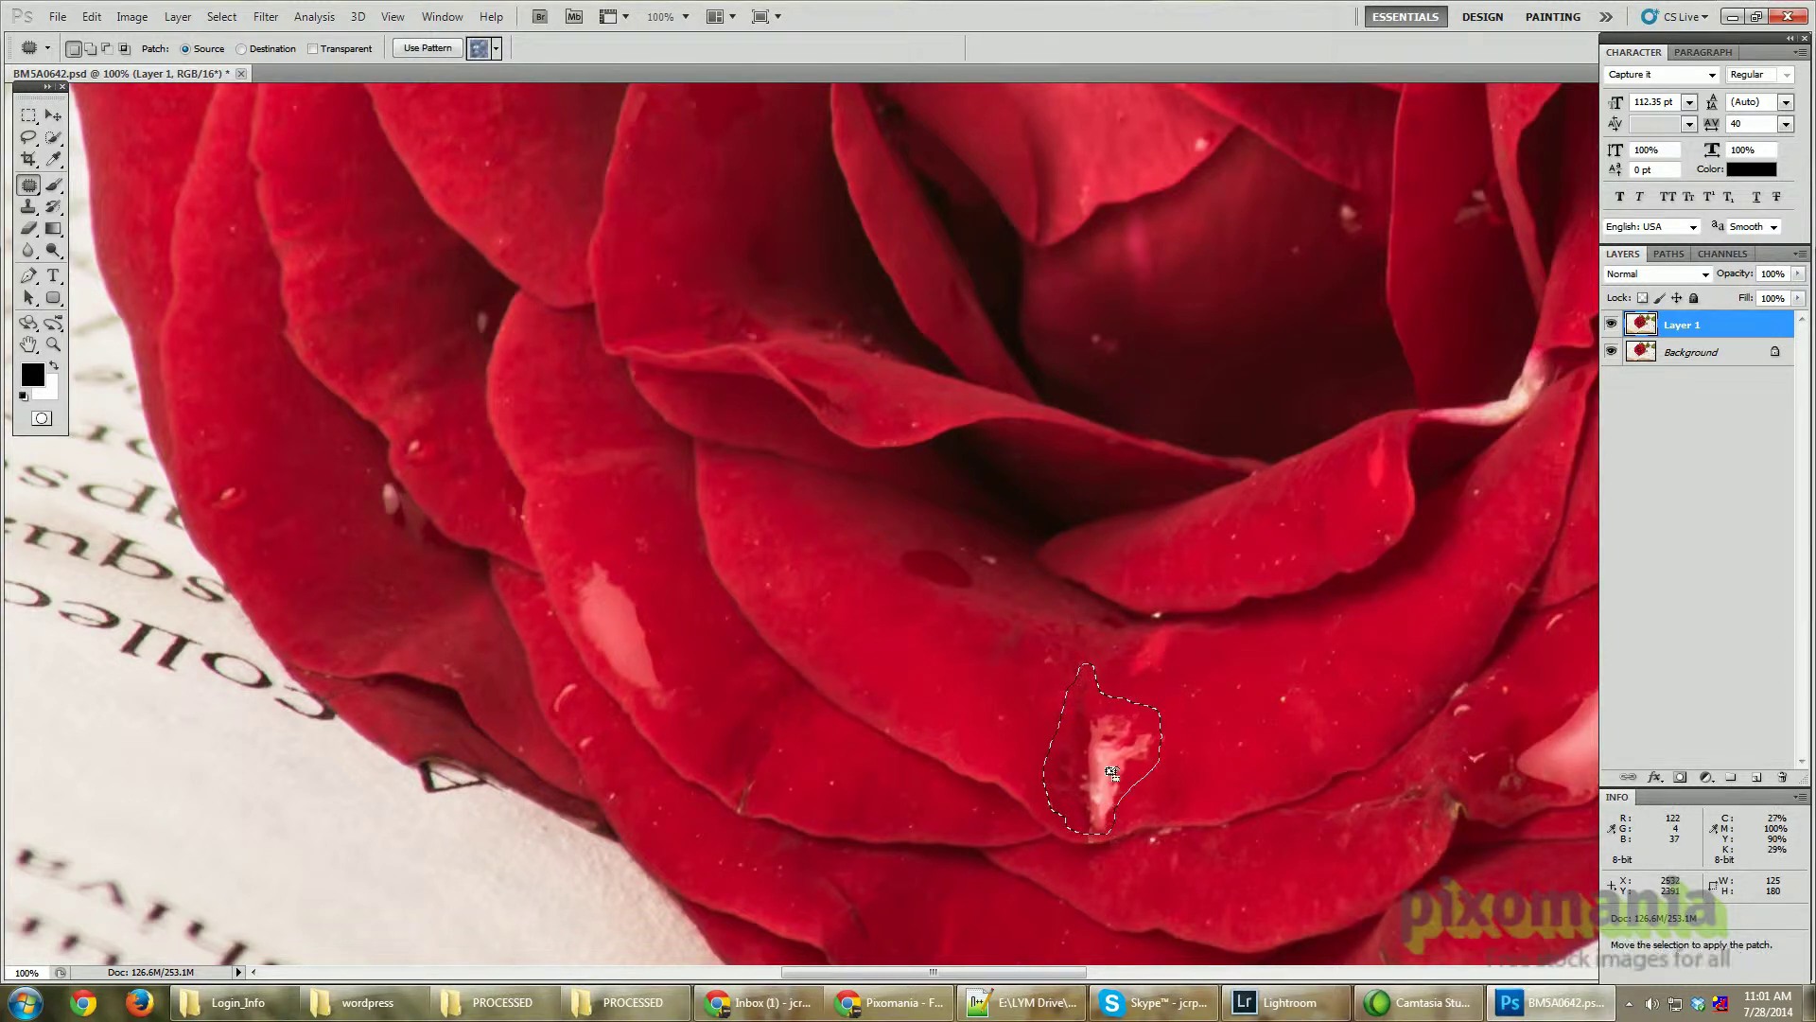
pyautogui.hotkey('ctrl', 'd')
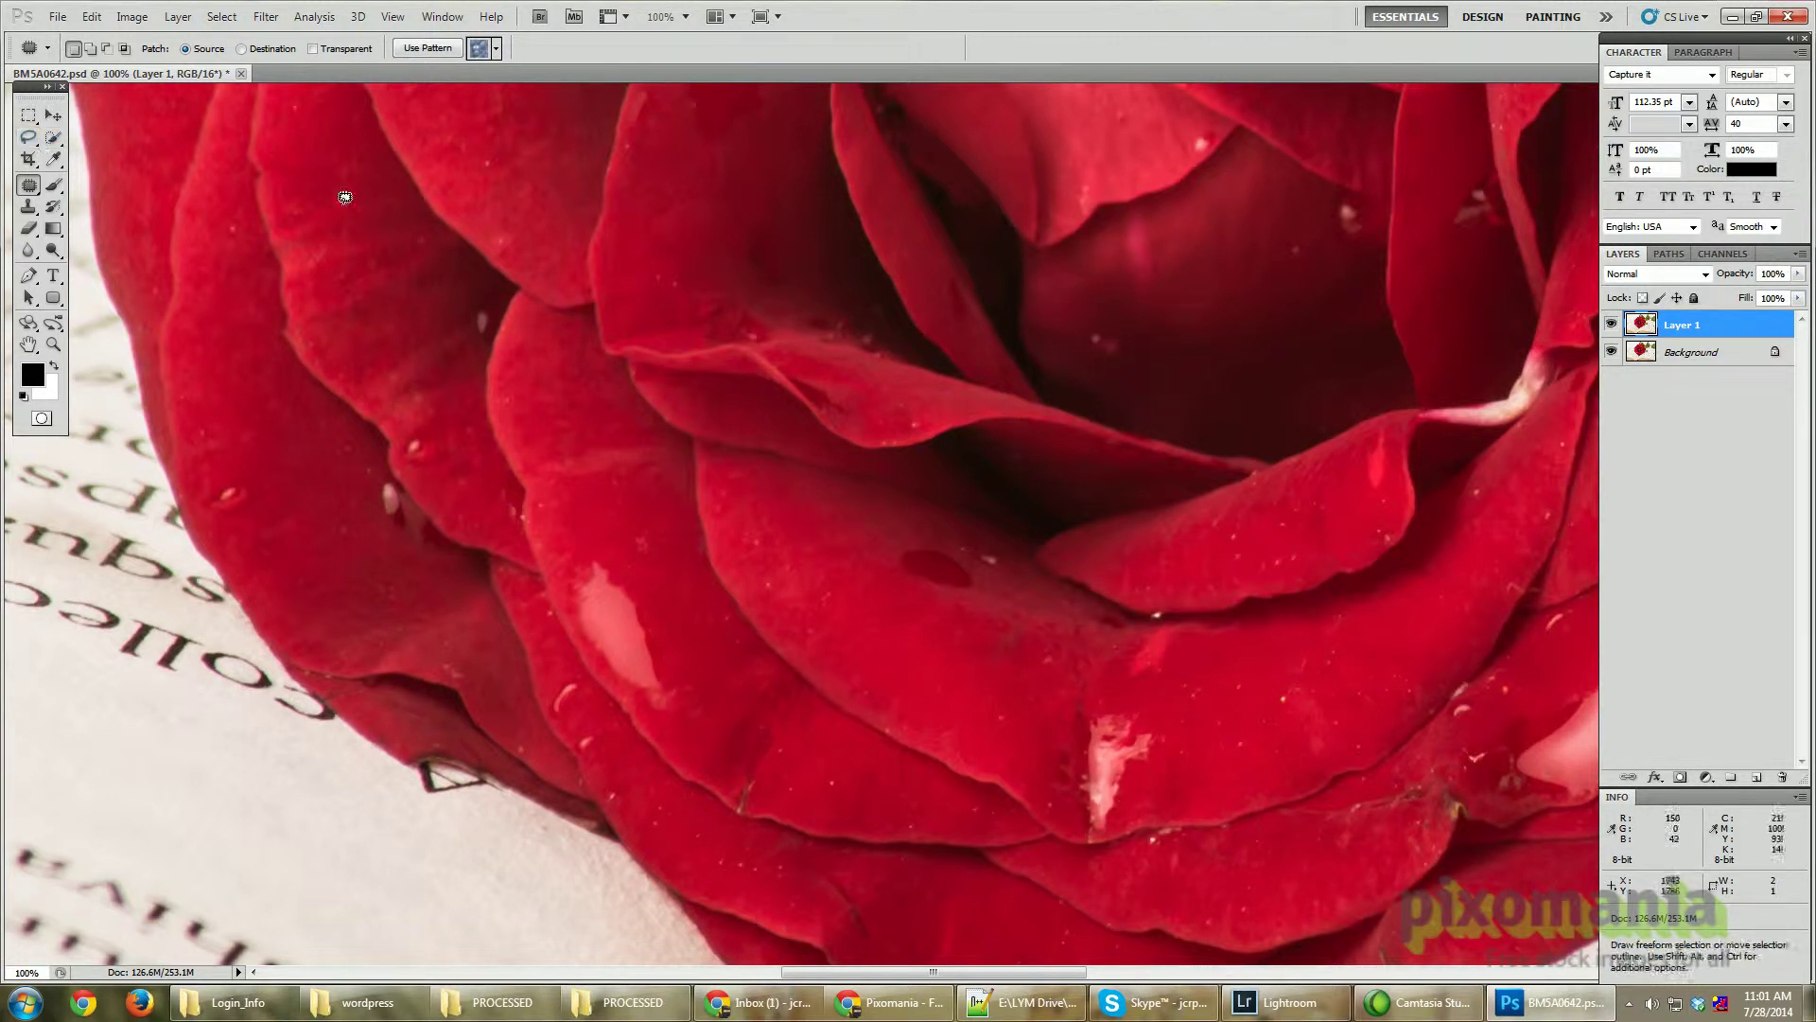
pyautogui.hotkey('ctrl', 'z')
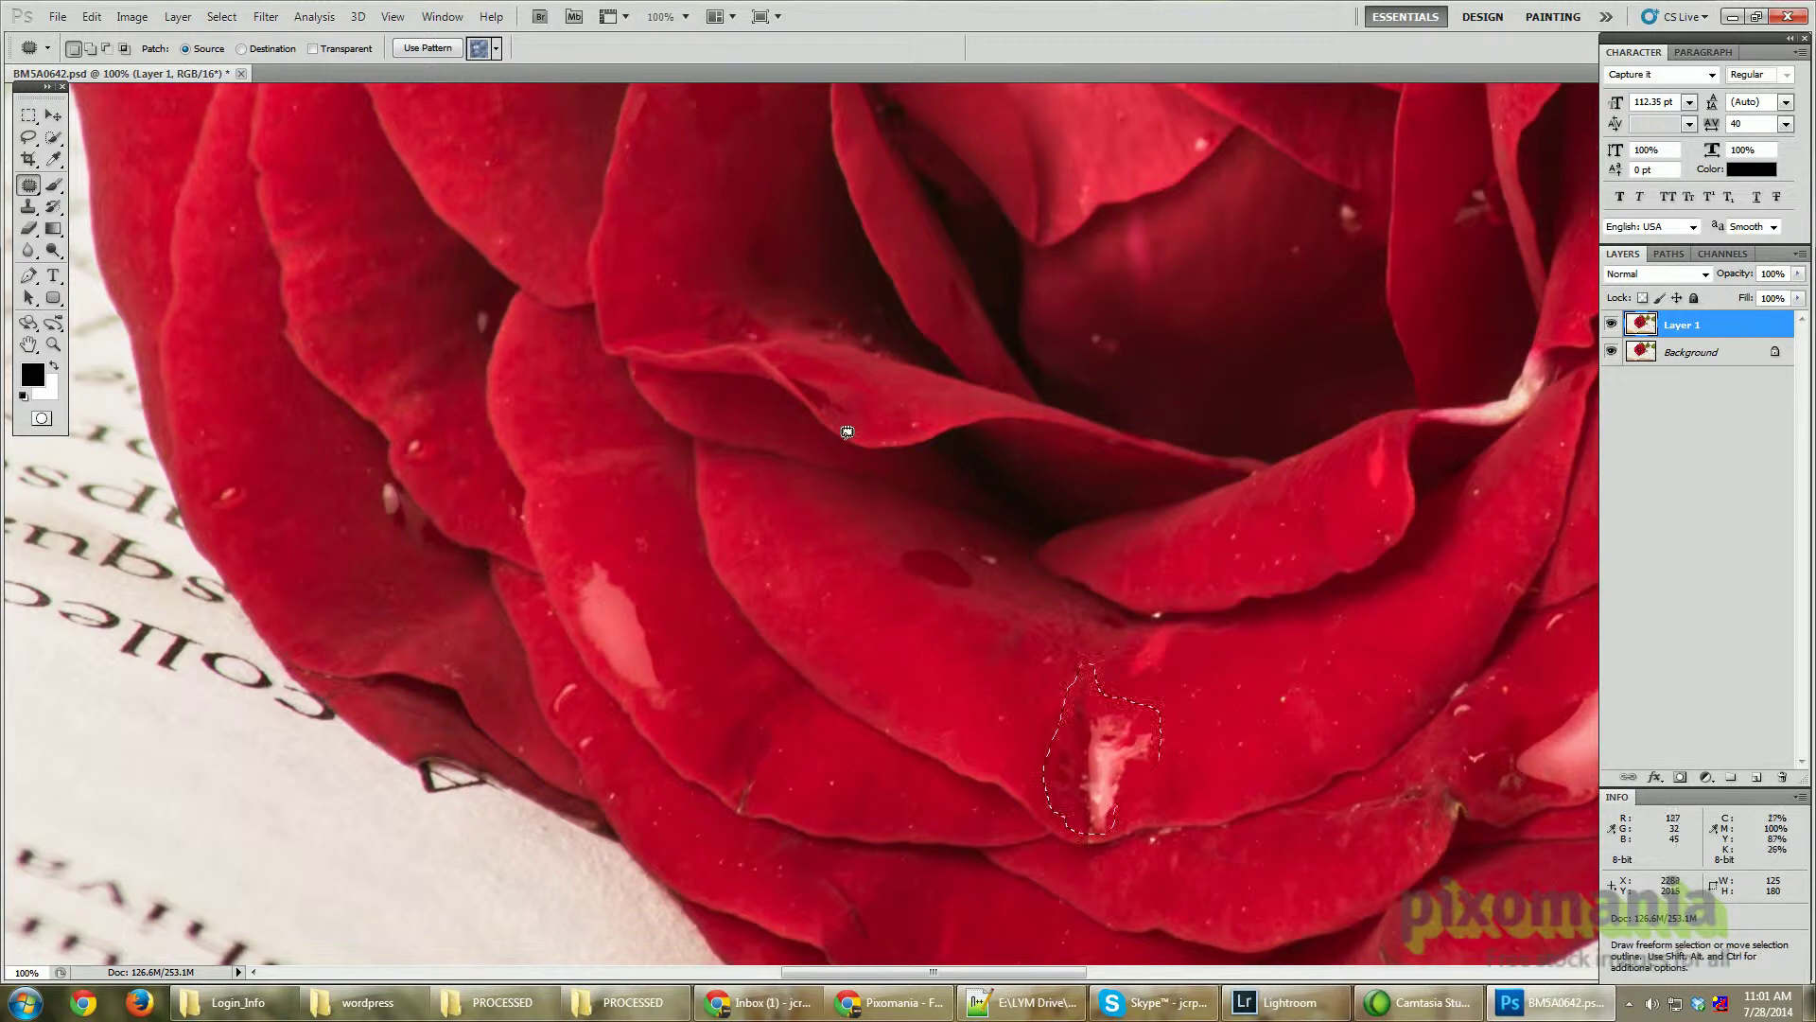
pyautogui.click(28, 140)
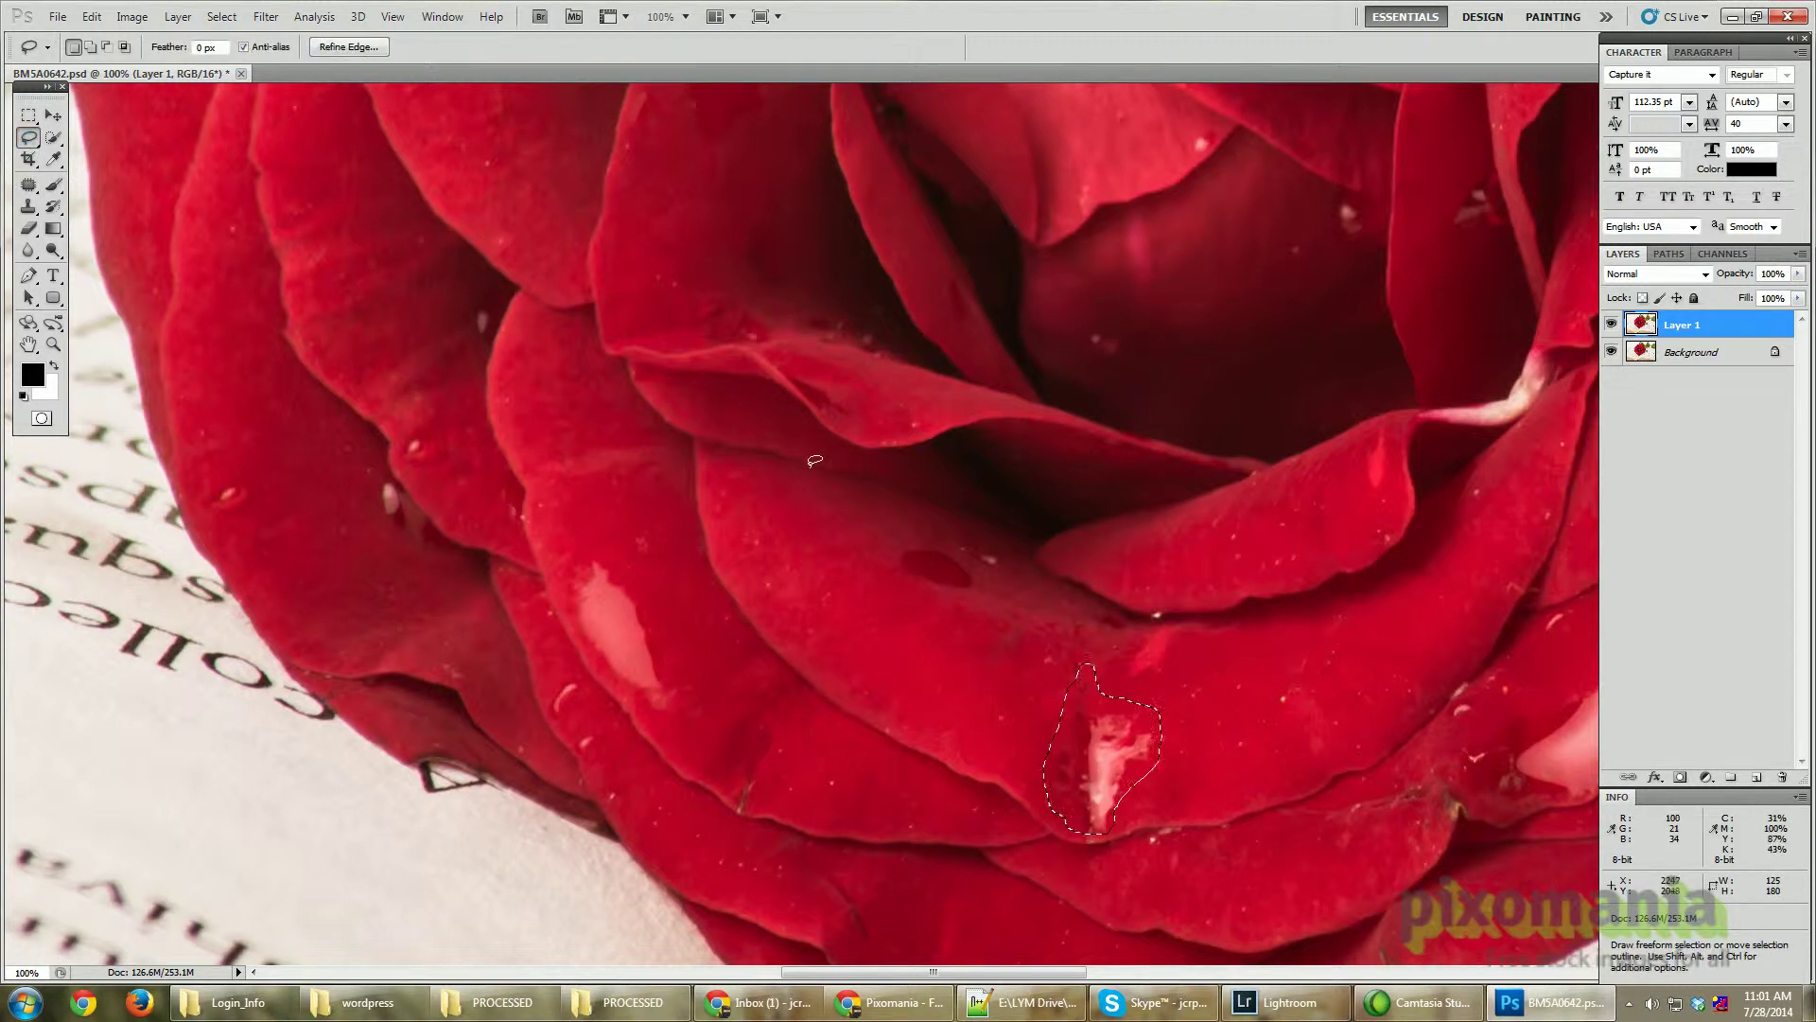
pyautogui.rightClick(1104, 744)
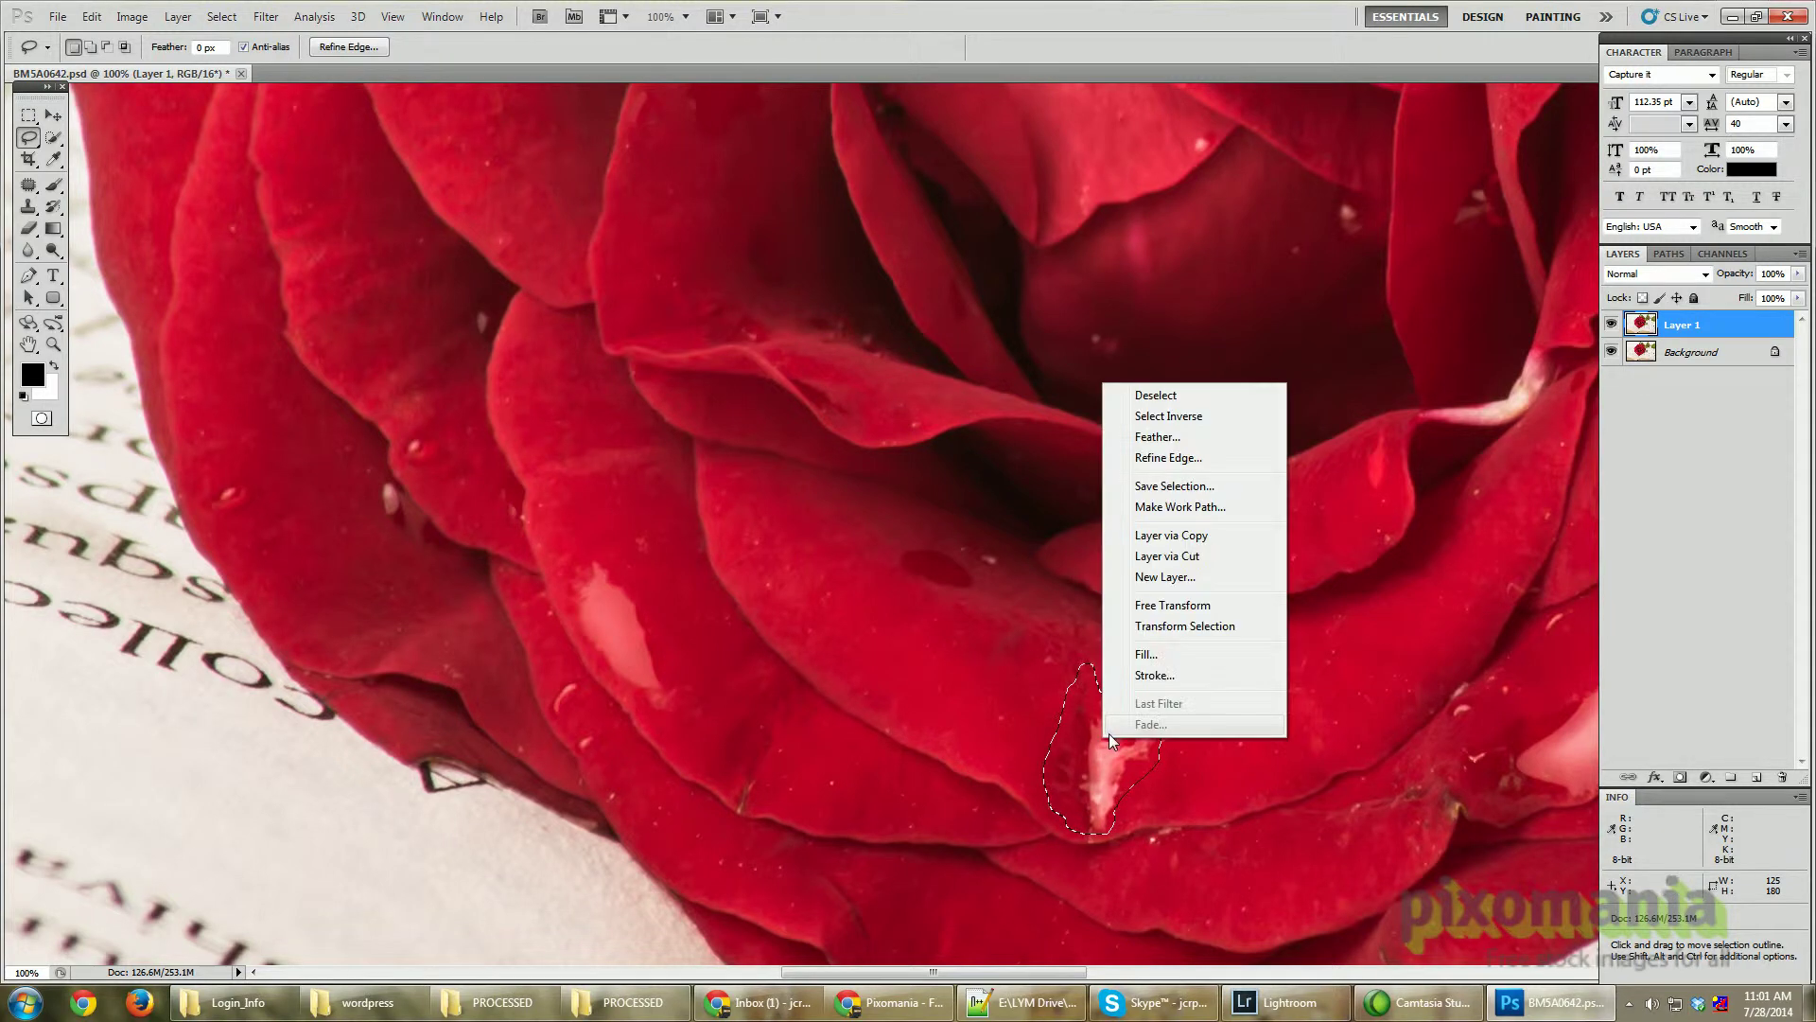
pyautogui.click(1158, 659)
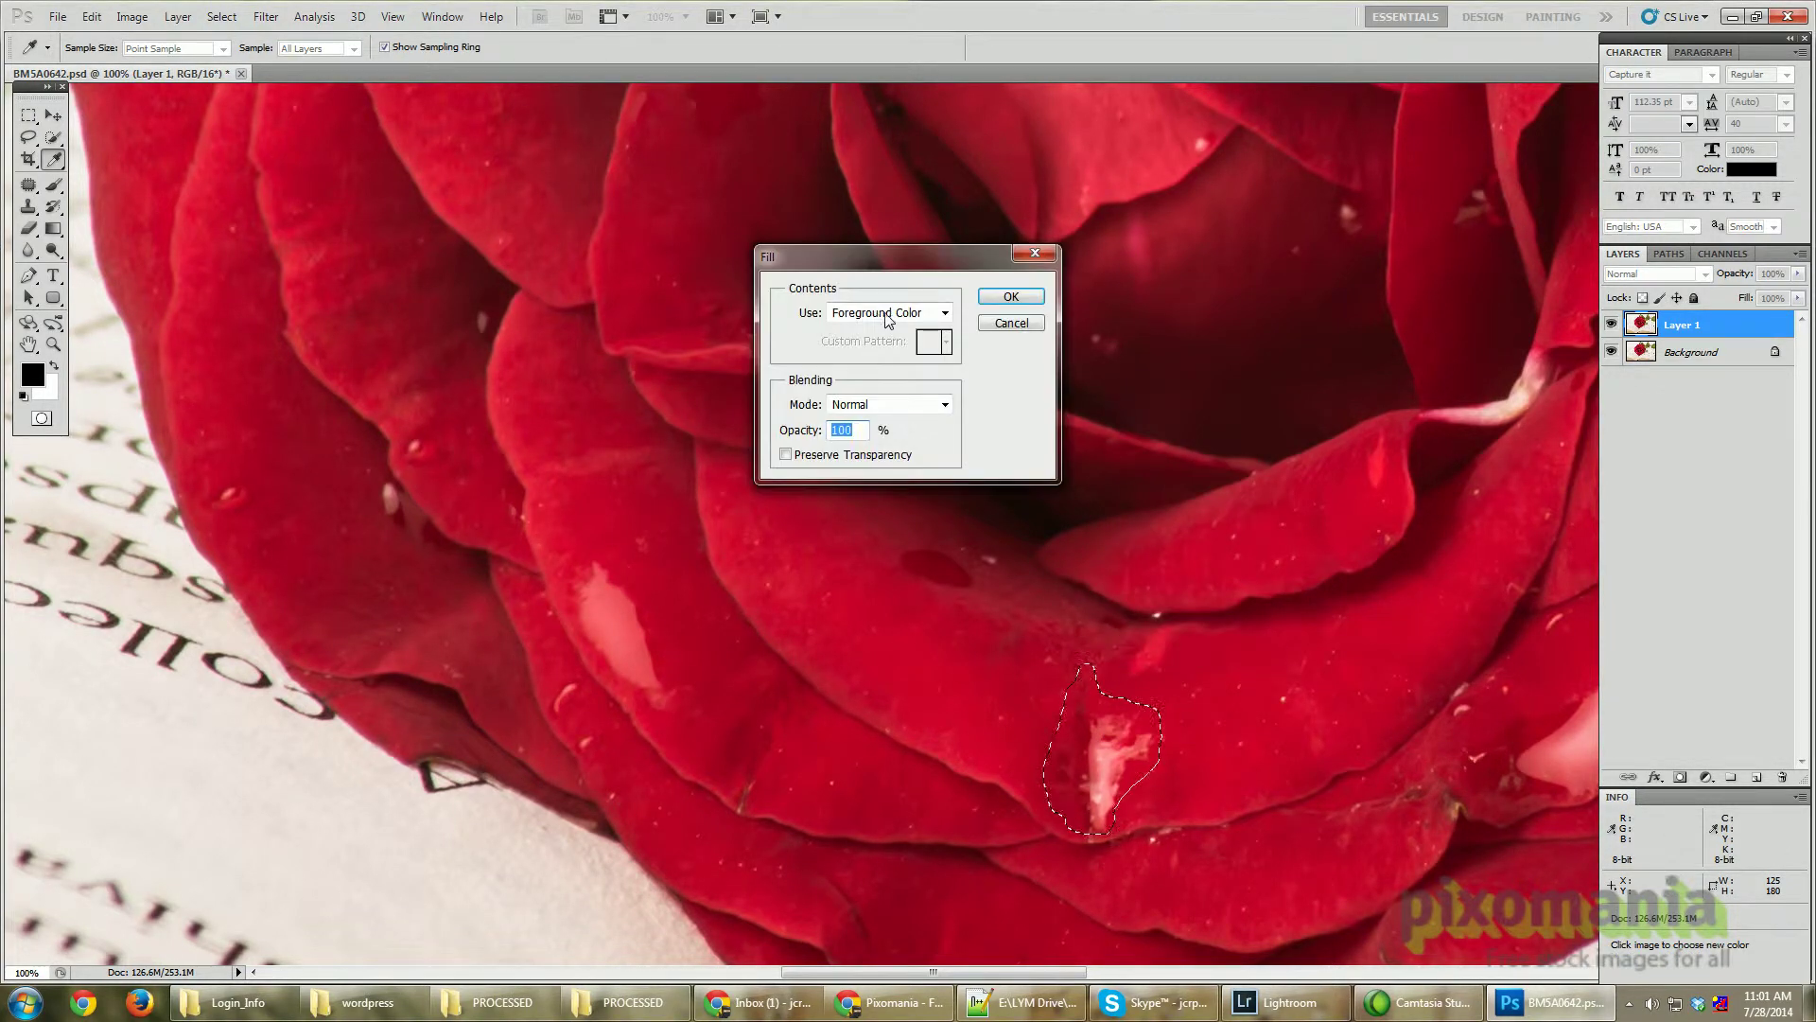
pyautogui.click(881, 313)
pyautogui.click(889, 391)
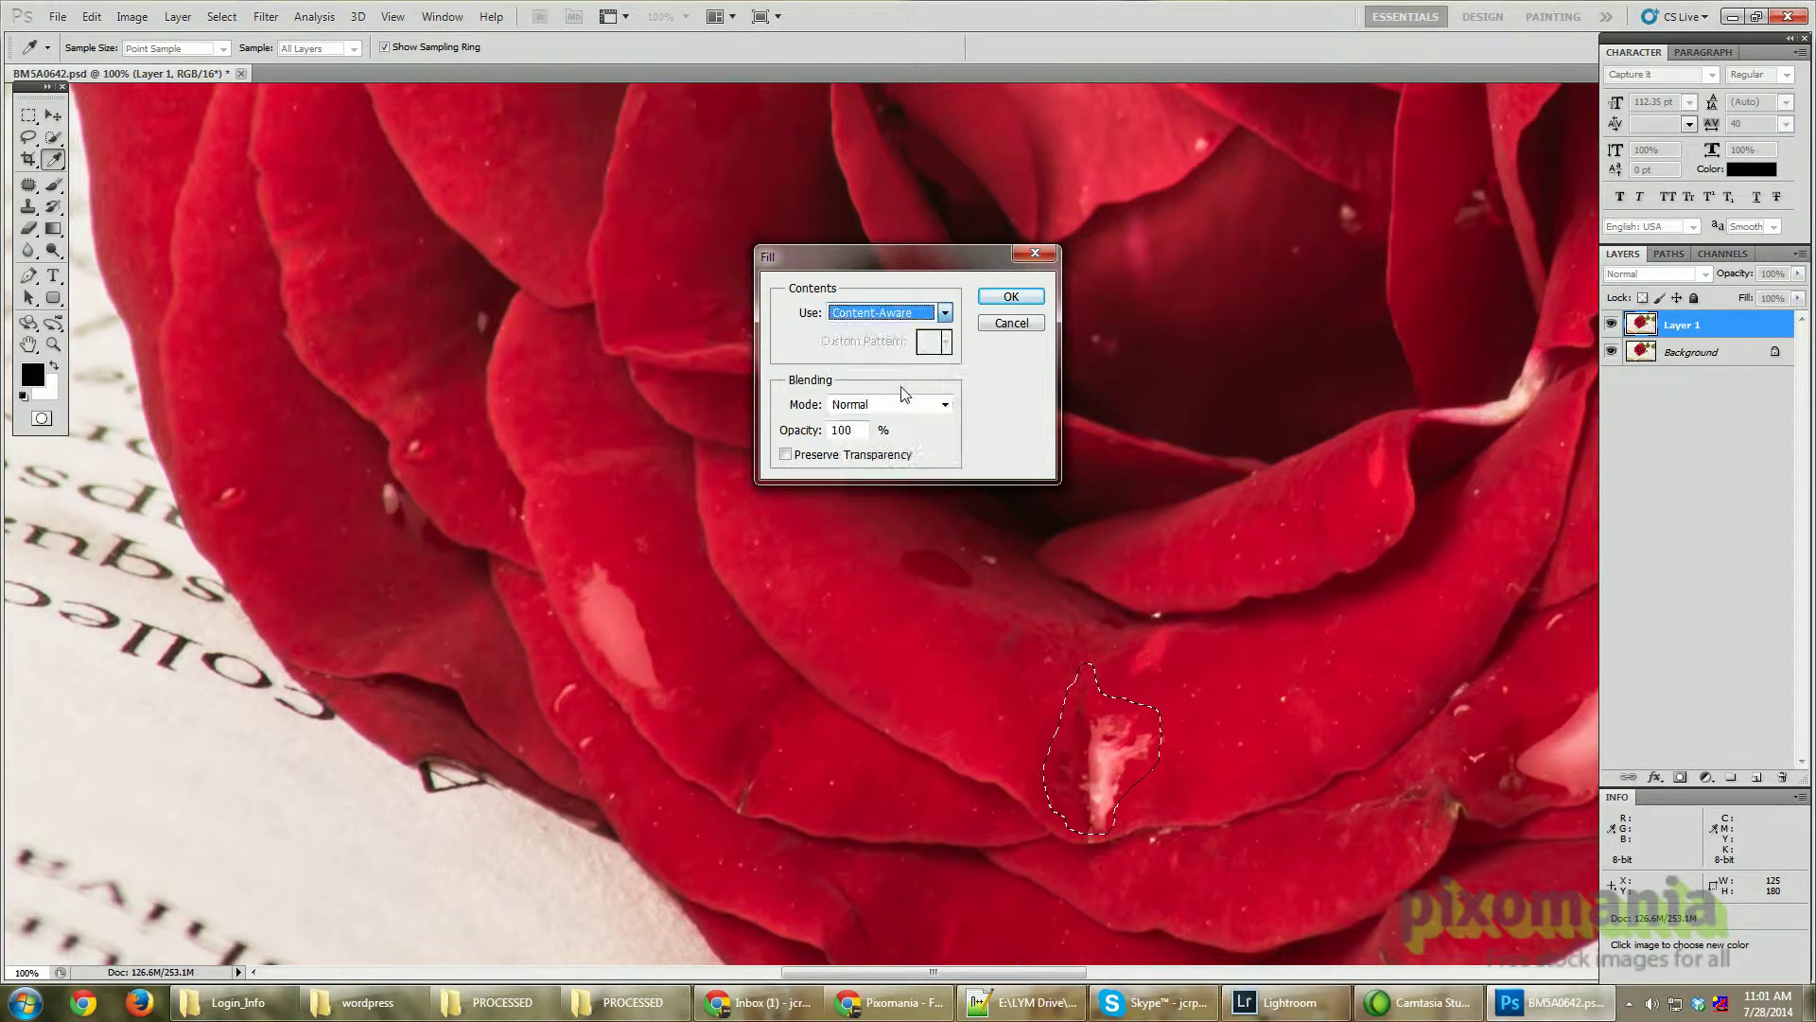
pyautogui.click(1004, 299)
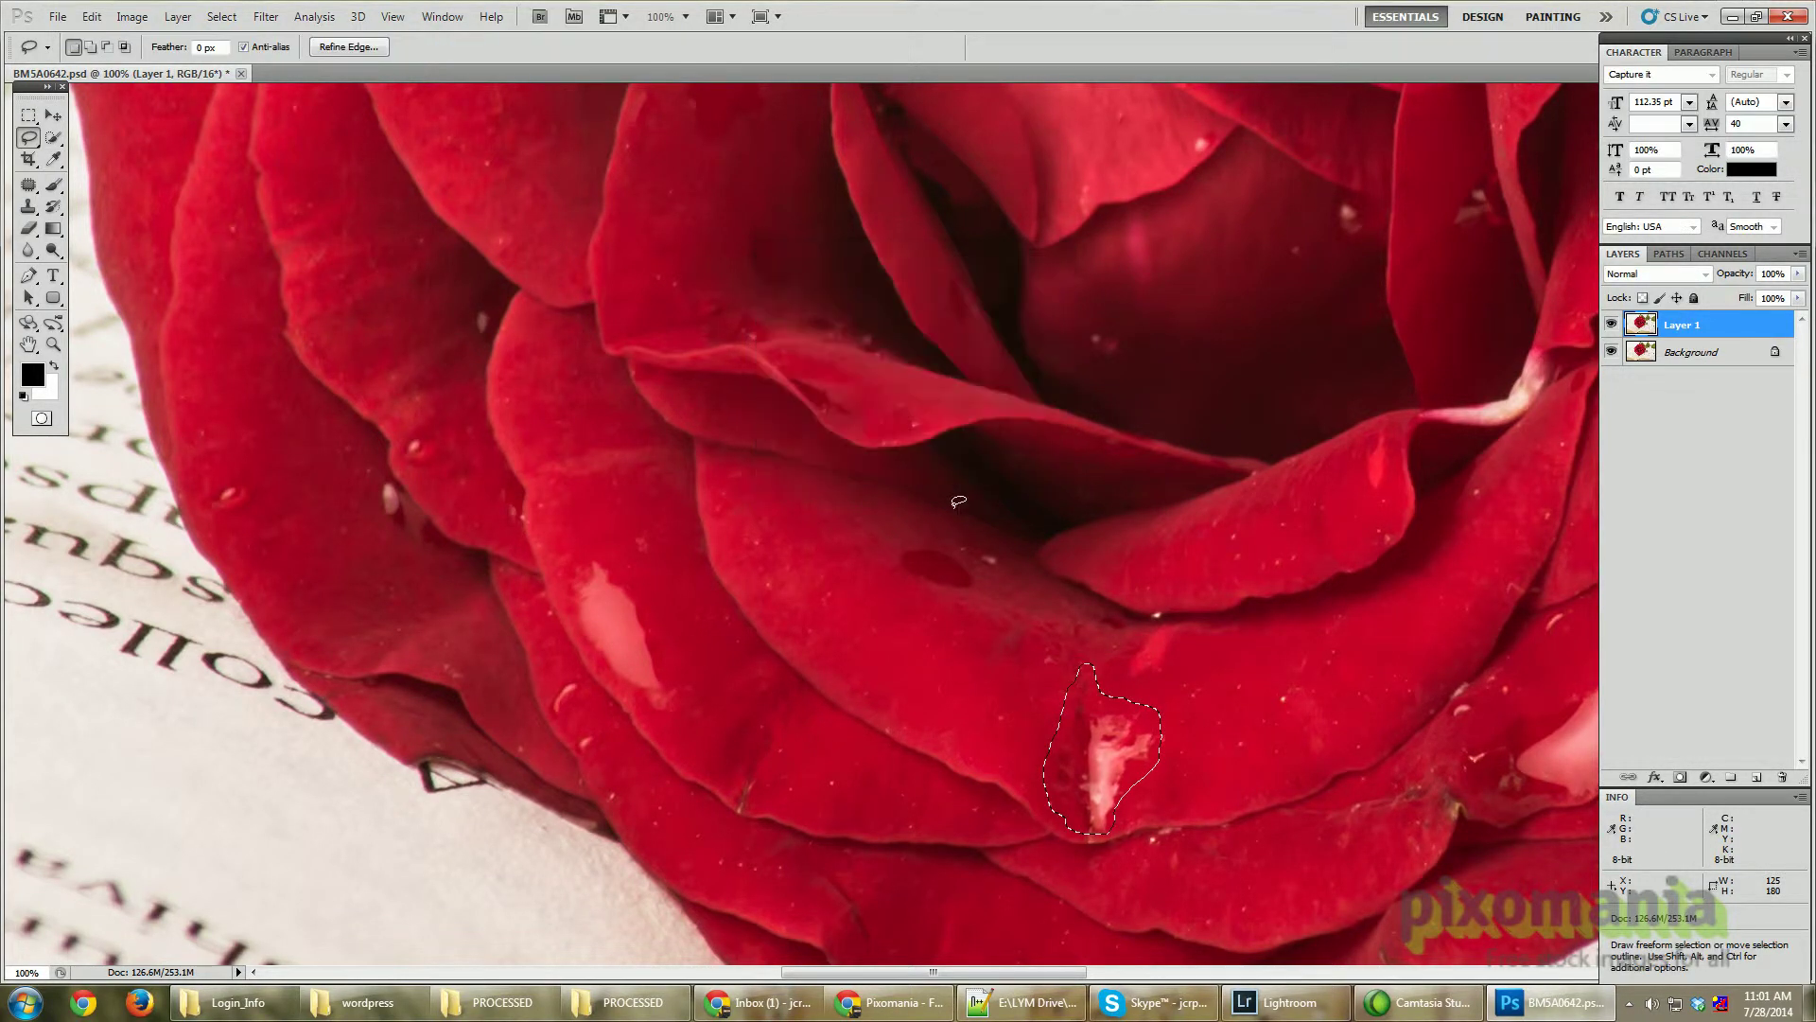
pyautogui.click(1289, 756)
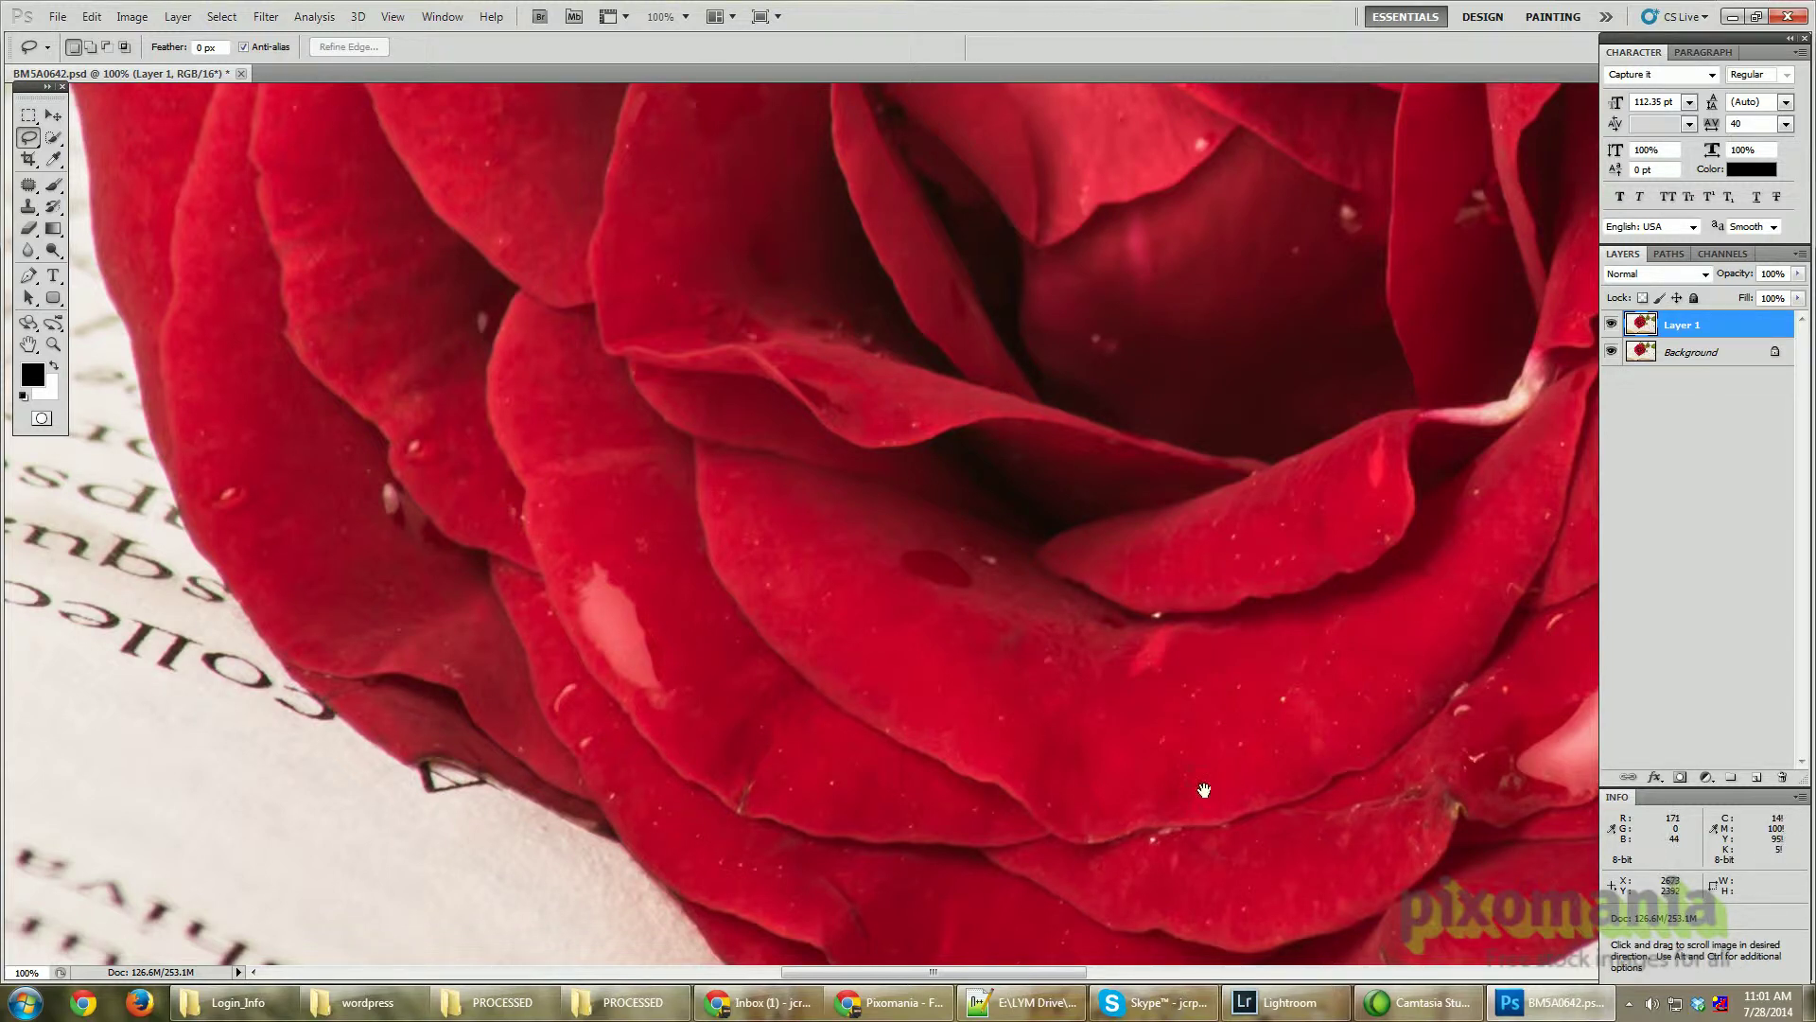
# Step: Patch out the small pale specks on the broad lower front petal and deselect
pyautogui.hscroll(2, 1162, 729)
pyautogui.press('j')
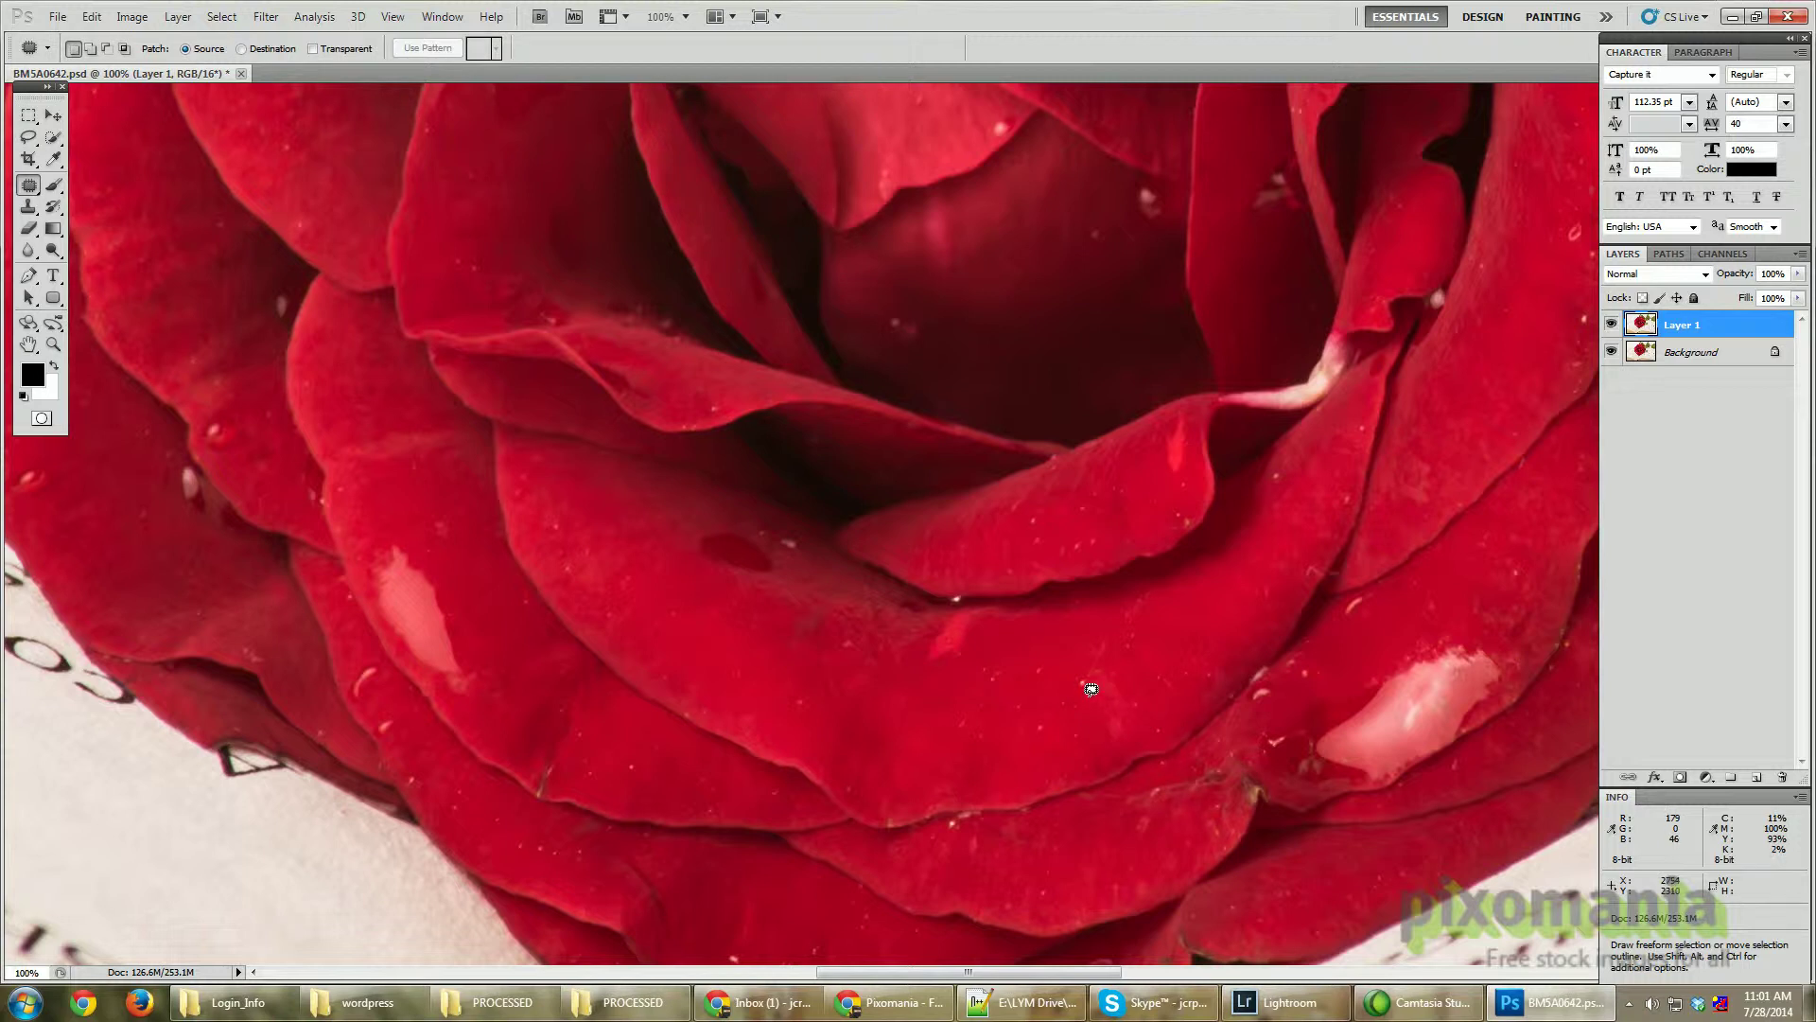
pyautogui.moveTo(1091, 659); pyautogui.dragTo(1094, 693)
pyautogui.moveTo(1094, 681)
pyautogui.mouseDown()
pyautogui.moveTo(1043, 652)
pyautogui.moveTo(1041, 672)
pyautogui.moveTo(1142, 627)
pyautogui.moveTo(1100, 664)
pyautogui.mouseUp()
pyautogui.hotkey('ctrl', 'd')
pyautogui.moveTo(1118, 653); pyautogui.dragTo(1002, 653)
pyautogui.hotkey('ctrl', 'd')
pyautogui.moveTo(1002, 667); pyautogui.dragTo(1087, 644)
# Step: Outline the pale highlight on the lower-right petal, replace it with a Content-Aware fill at 100% opacity, and deselect
pyautogui.moveTo(1325, 707); pyautogui.dragTo(1070, 621)
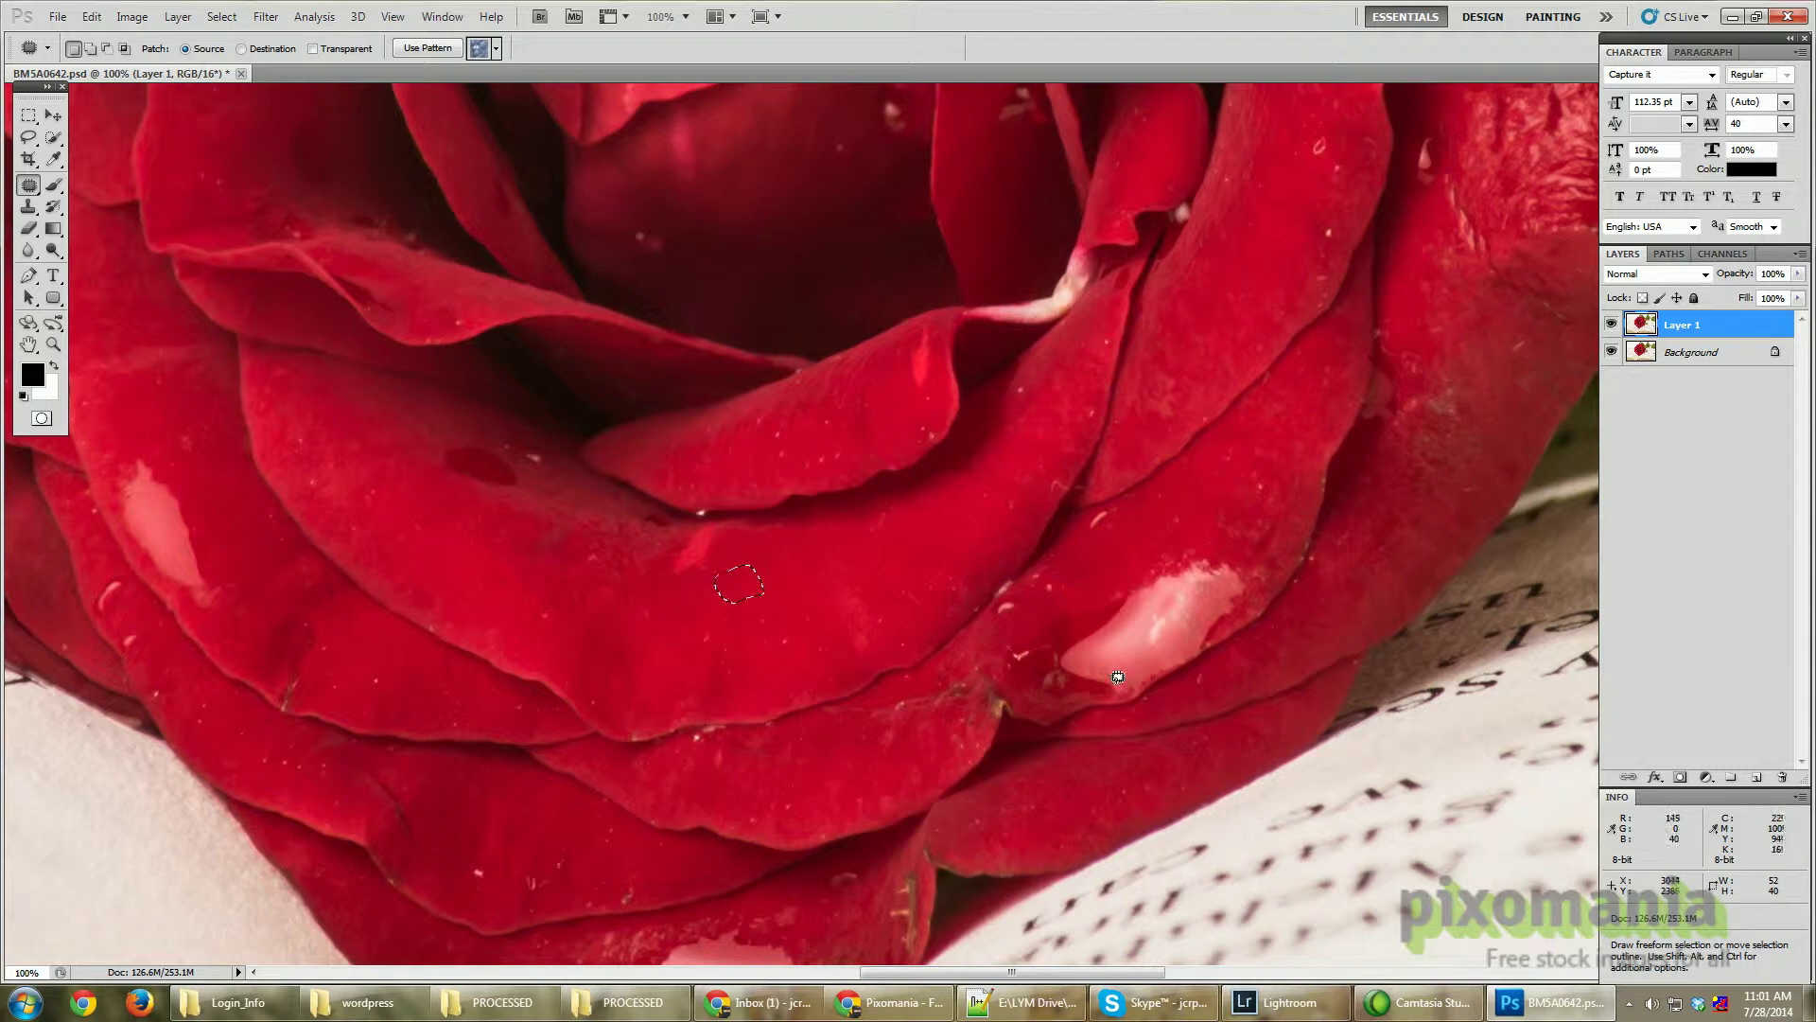
pyautogui.press('space')
pyautogui.moveTo(1226, 468); pyautogui.dragTo(1286, 445)
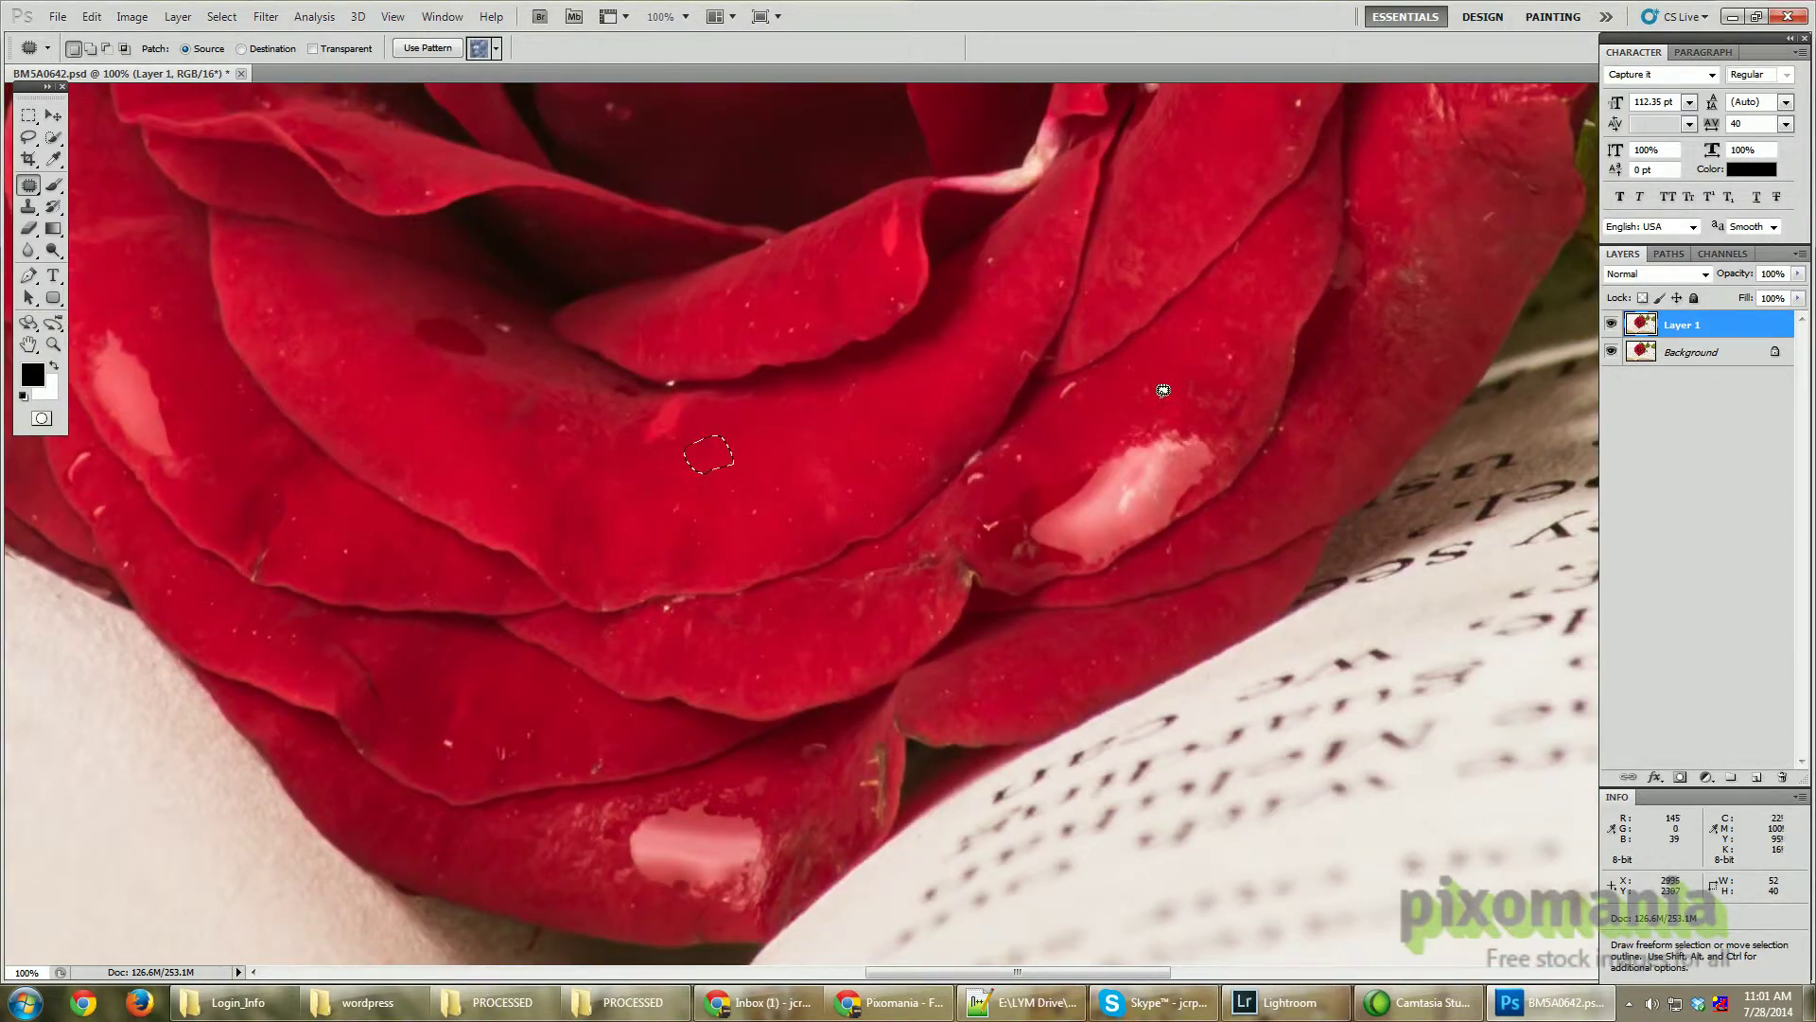
pyautogui.press('l')
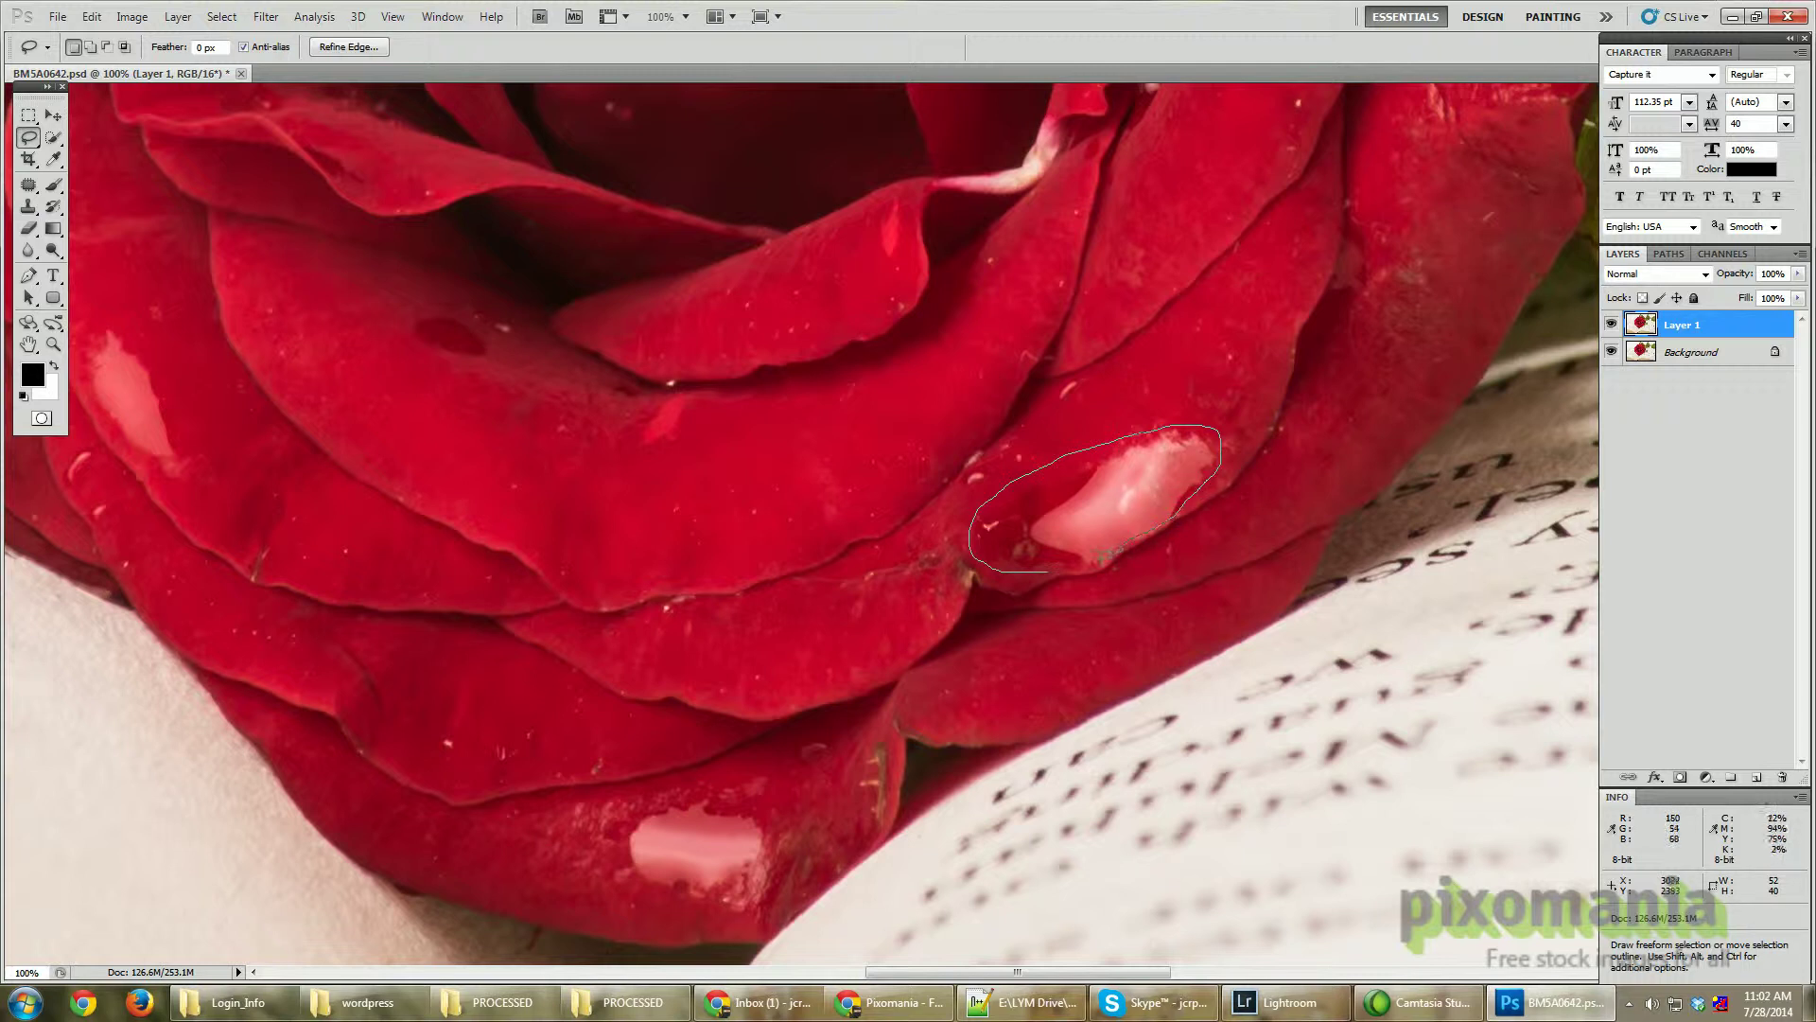
pyautogui.moveTo(1058, 565); pyautogui.dragTo(1060, 566)
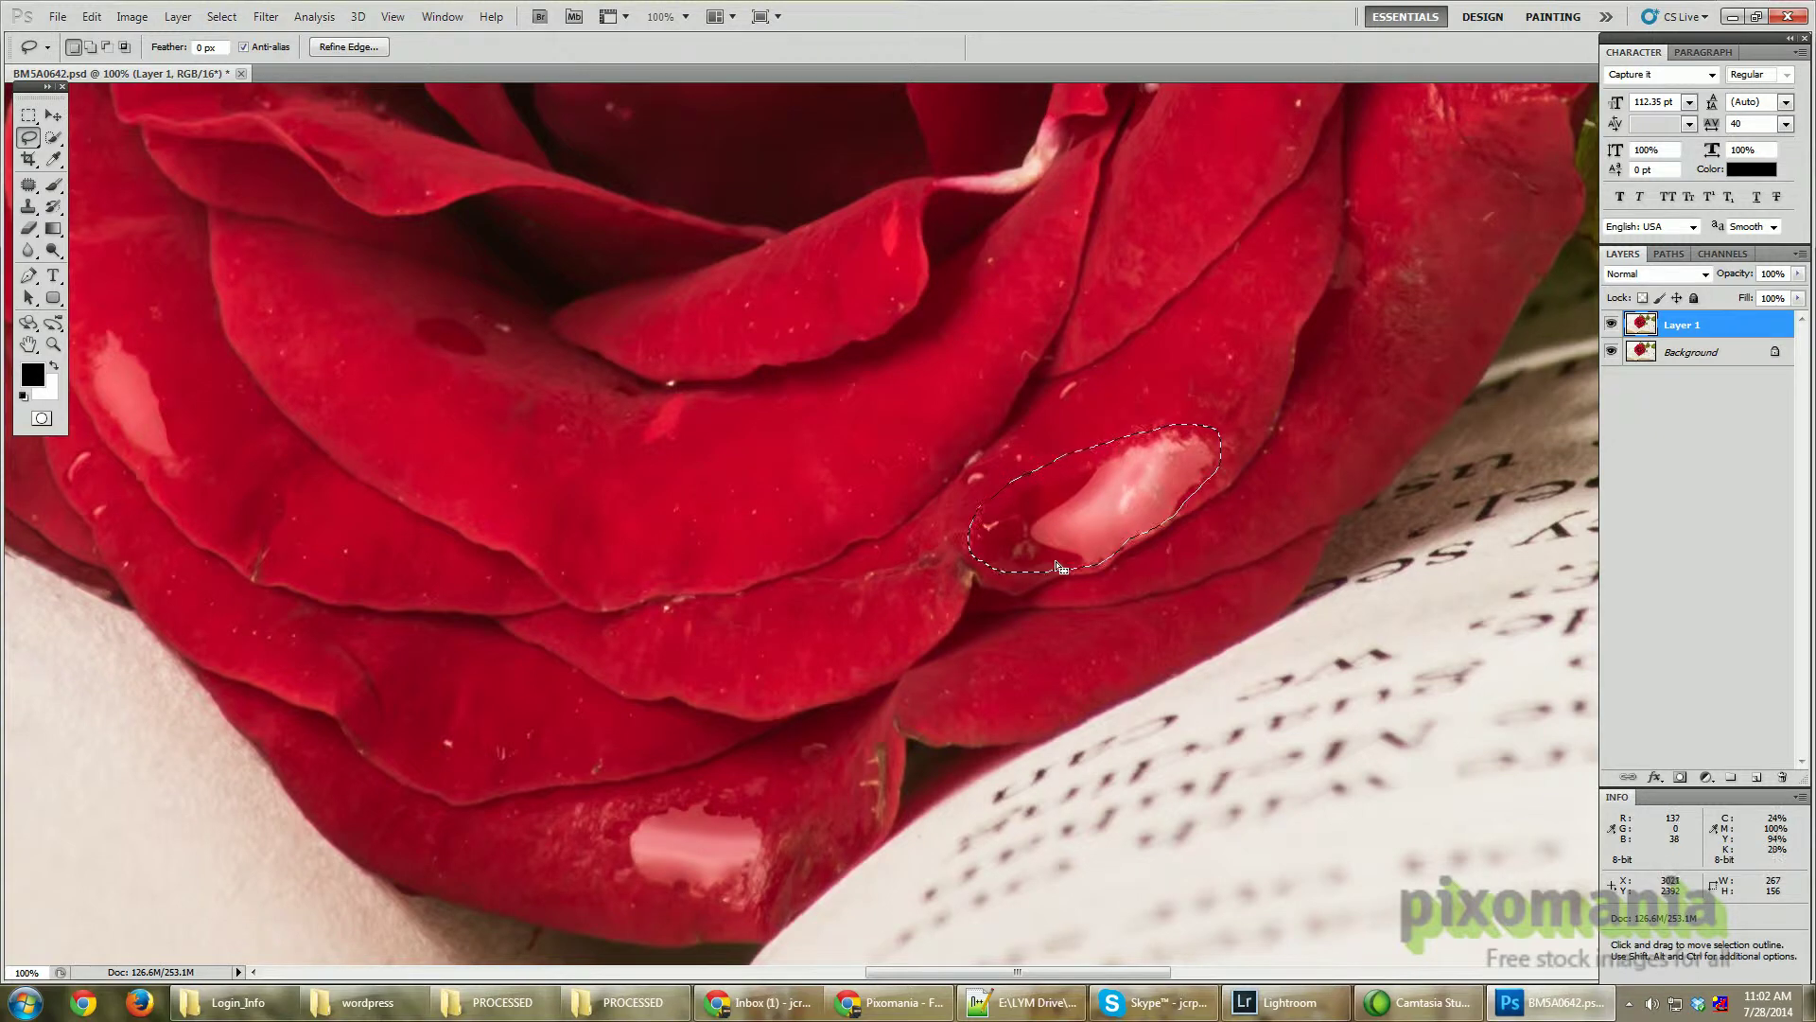
pyautogui.rightClick(1056, 502)
pyautogui.click(1103, 772)
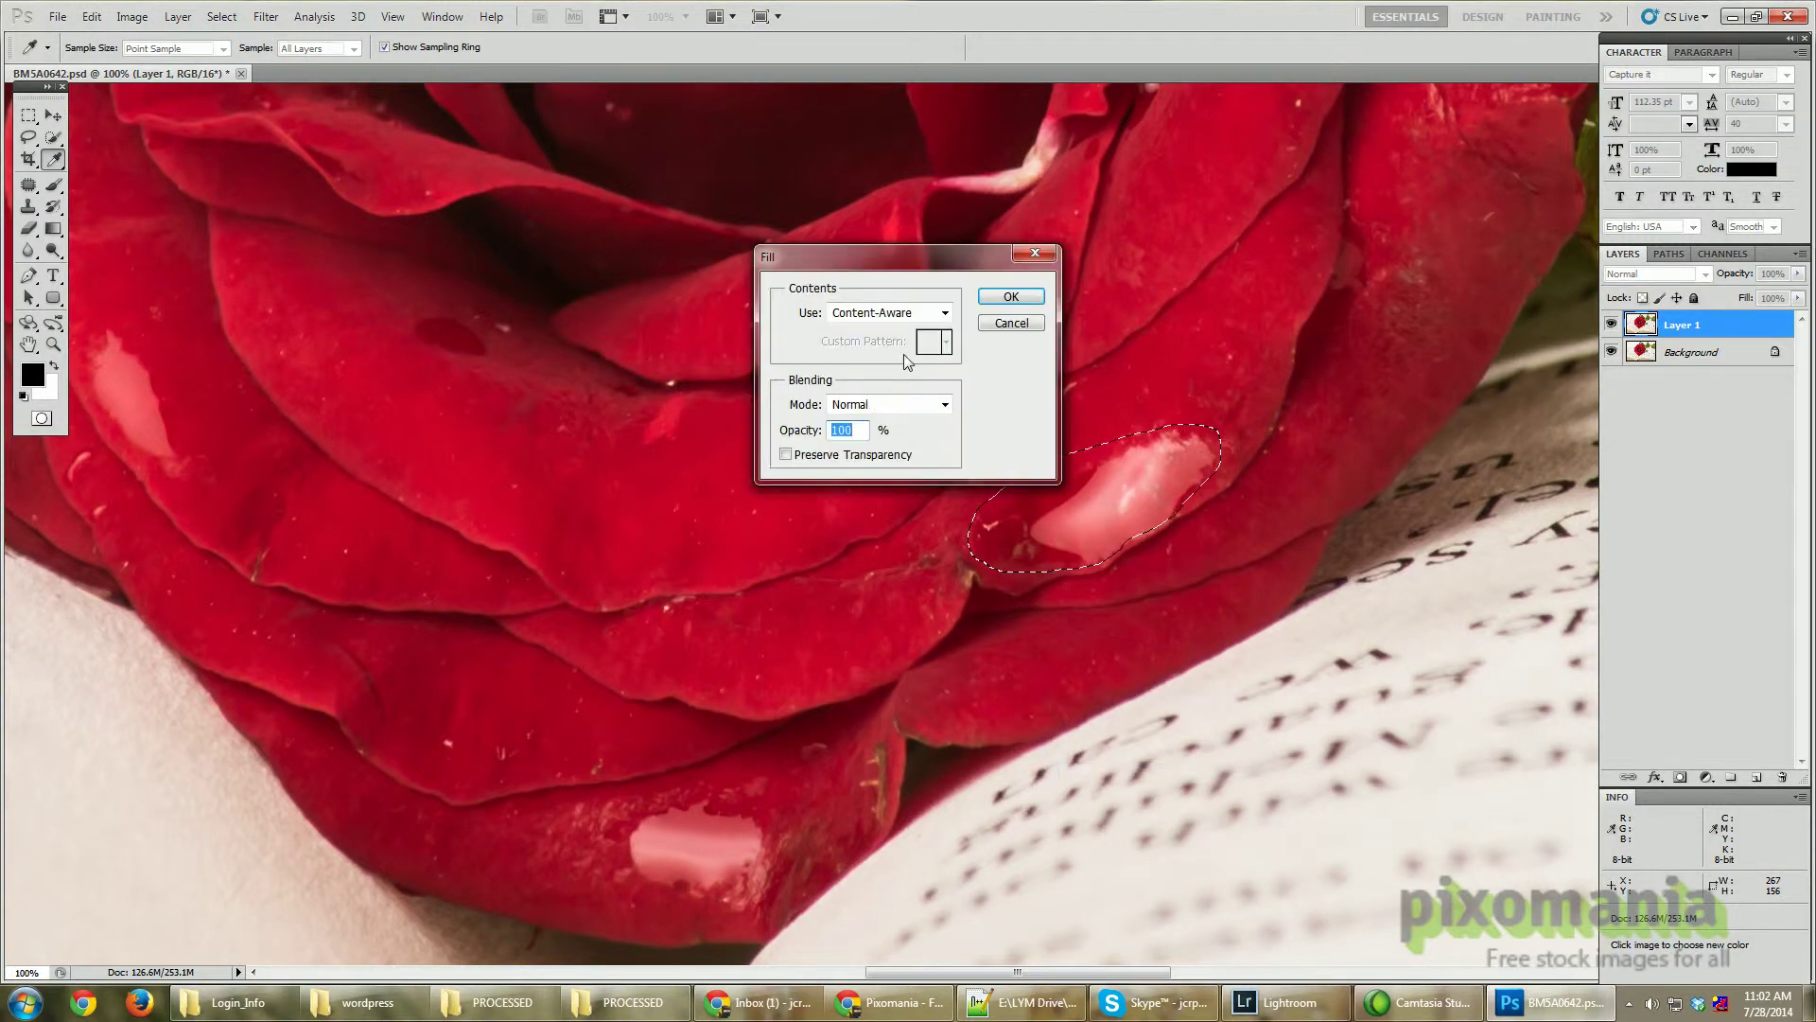
pyautogui.click(1018, 296)
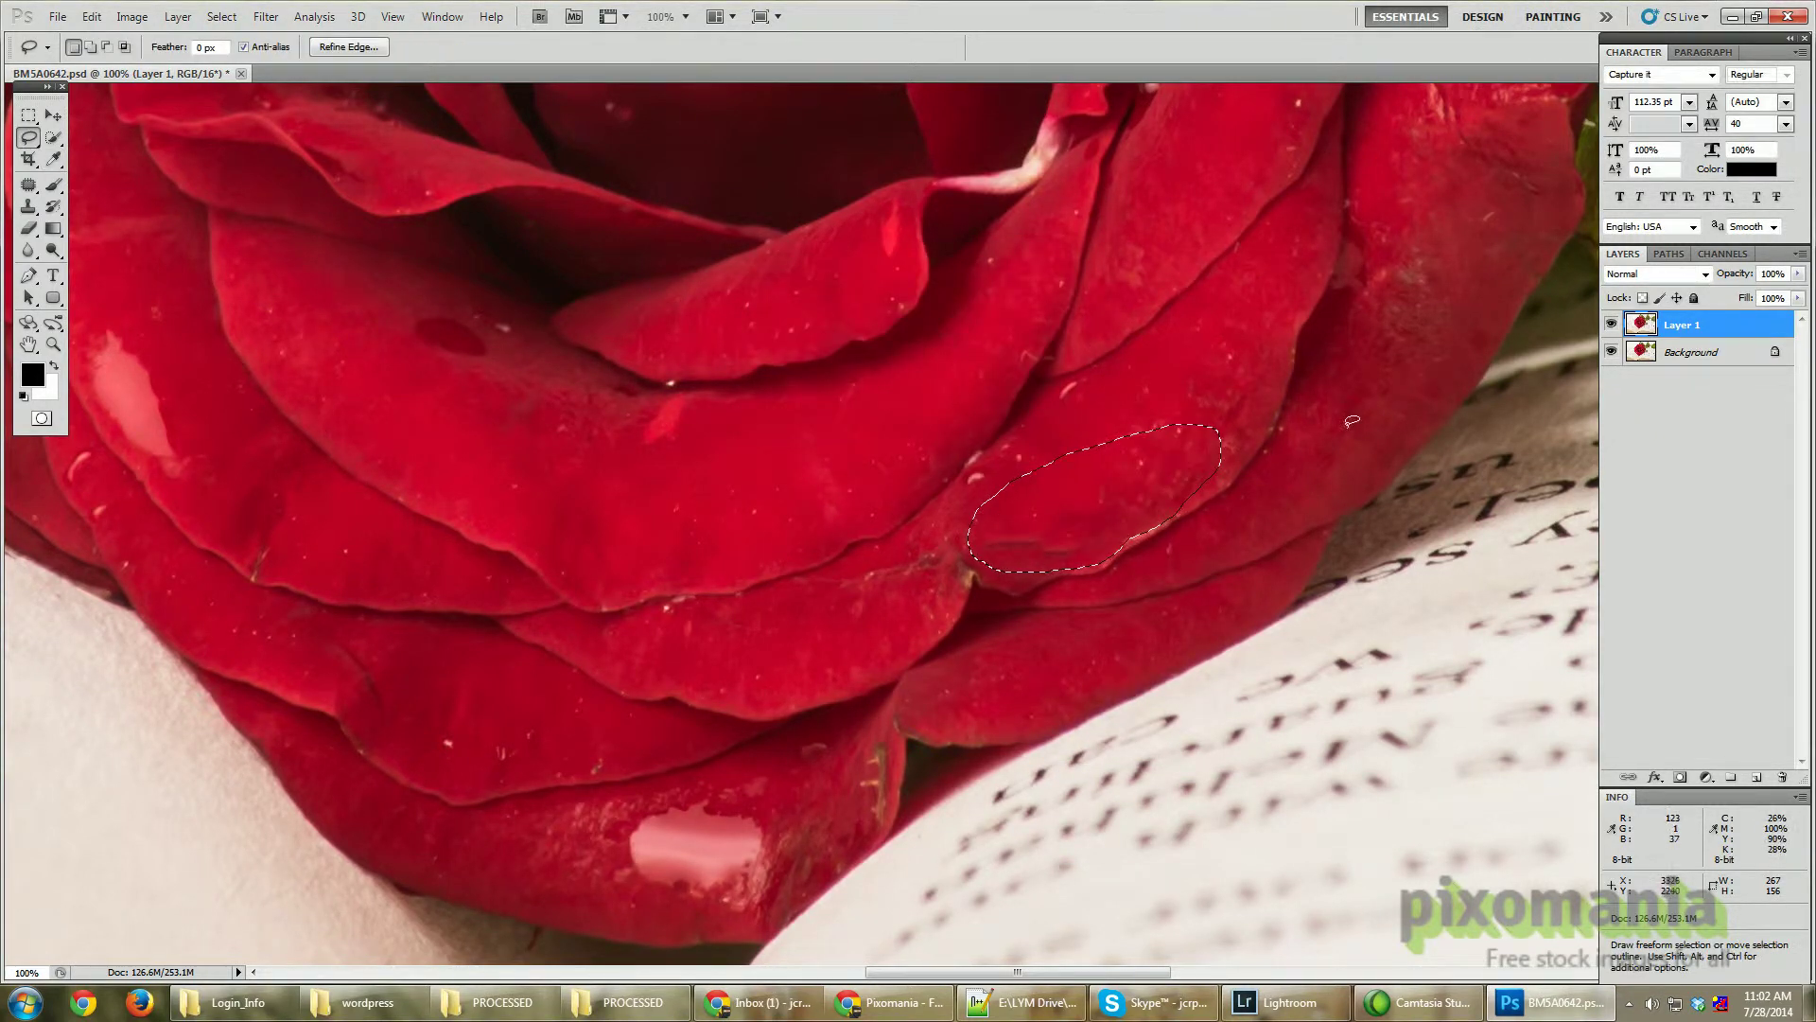
pyautogui.hotkey('ctrl', 'd')
# Step: Patch the leftover traces around the filled area of the lower-right petal and the small curved scratch near its upper edge
pyautogui.press('j')
pyautogui.moveTo(1038, 544)
pyautogui.mouseDown()
pyautogui.moveTo(1076, 538)
pyautogui.moveTo(1041, 554)
pyautogui.mouseUp()
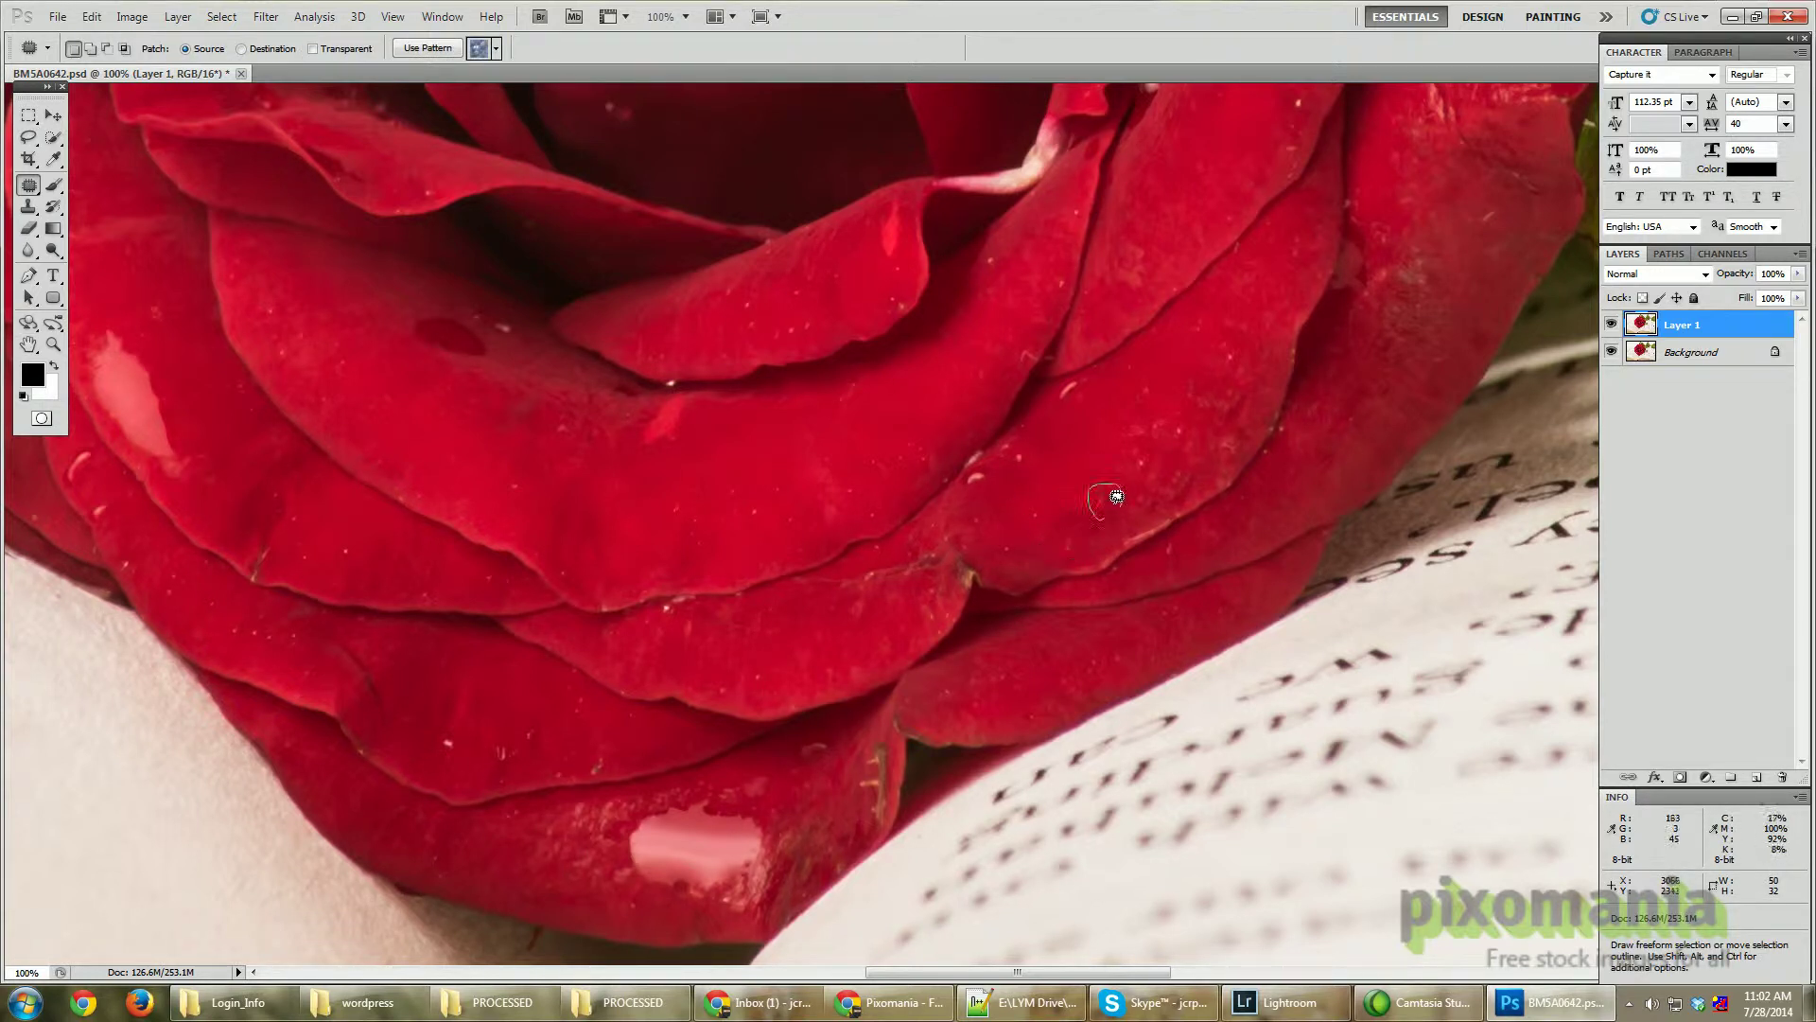
pyautogui.moveTo(1116, 495); pyautogui.dragTo(1101, 519)
pyautogui.moveTo(1111, 503)
pyautogui.mouseDown()
pyautogui.moveTo(1156, 458)
pyautogui.moveTo(1127, 486)
pyautogui.moveTo(1198, 477)
pyautogui.mouseUp()
pyautogui.moveTo(1175, 481); pyautogui.dragTo(1075, 481)
pyautogui.moveTo(1195, 435)
pyautogui.mouseDown()
pyautogui.moveTo(1244, 371)
pyautogui.moveTo(1258, 413)
pyautogui.mouseUp()
pyautogui.hotkey('ctrl', 'd')
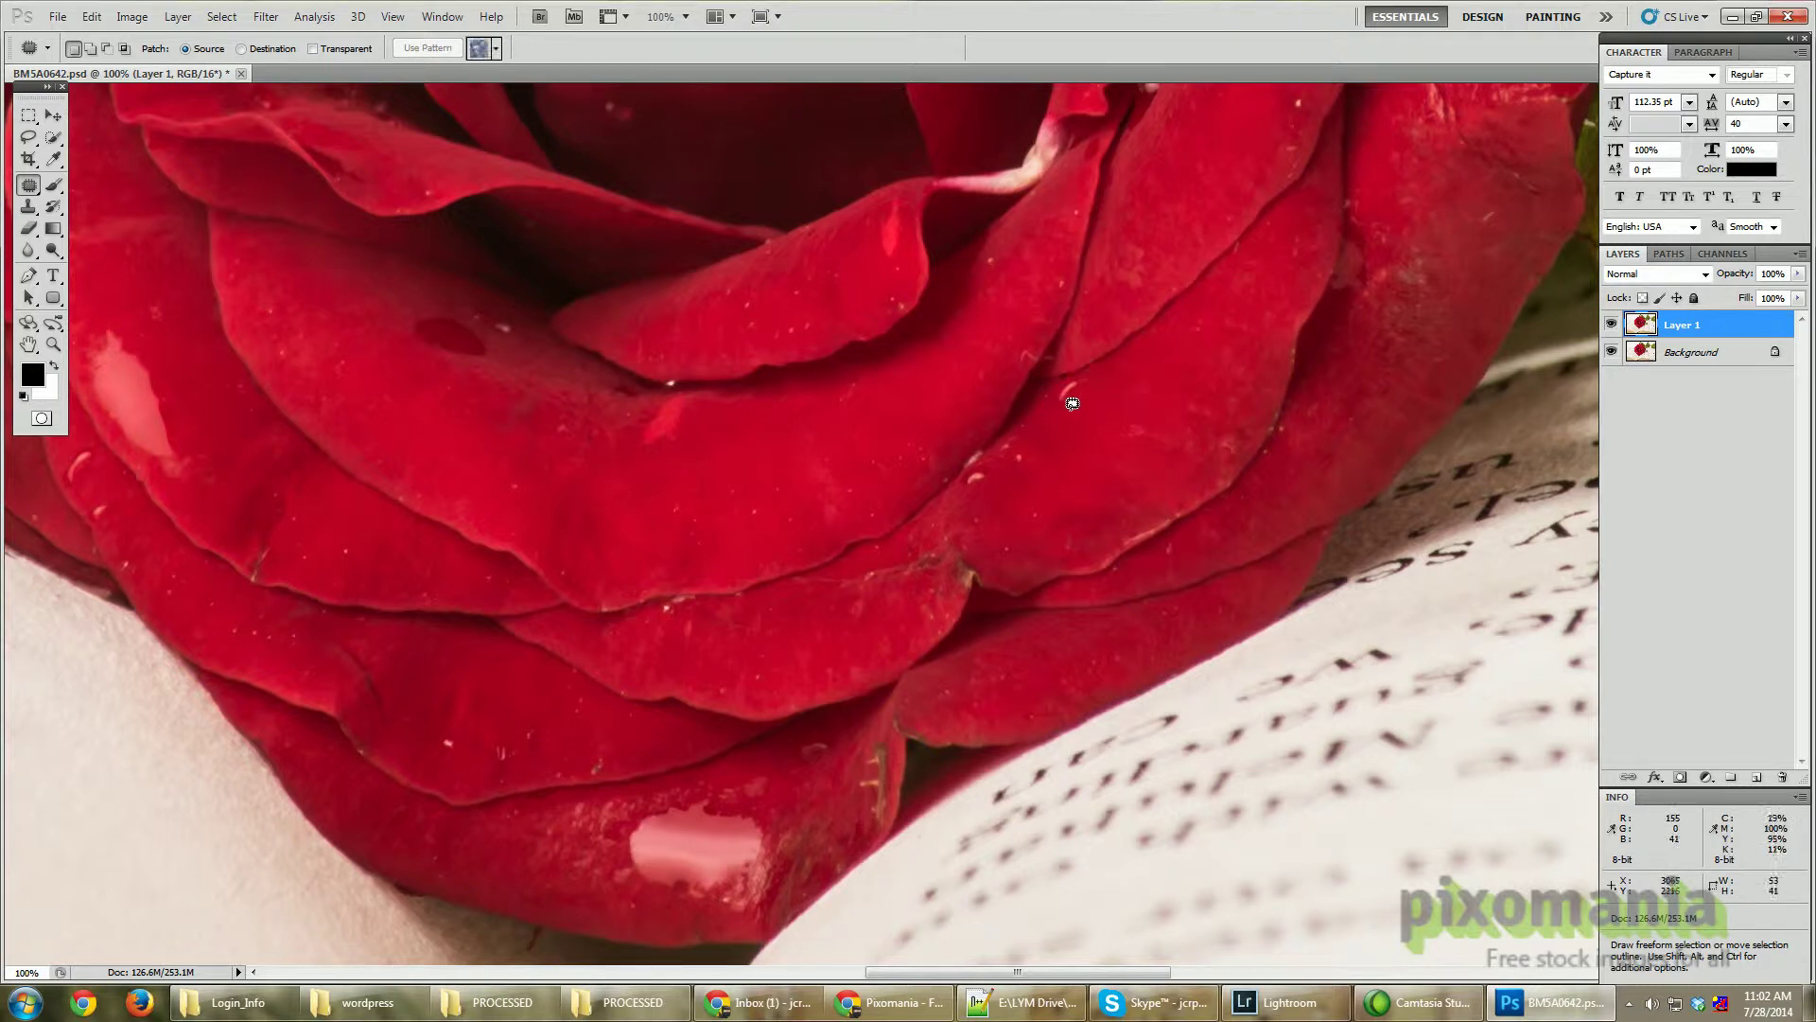
pyautogui.moveTo(1099, 386); pyautogui.dragTo(1083, 397)
pyautogui.moveTo(1077, 396)
pyautogui.mouseDown()
pyautogui.moveTo(1122, 460)
pyautogui.moveTo(1192, 491)
pyautogui.moveTo(1124, 468)
pyautogui.moveTo(1038, 568)
pyautogui.mouseUp()
pyautogui.hotkey('ctrl', 'd')
# Step: Patch out the white curl and the small specks beside the seam between the front petal and the lower-right petal
pyautogui.click(1189, 487)
pyautogui.keyDown('alt'); pyautogui.click(1122, 466); pyautogui.keyUp('alt')
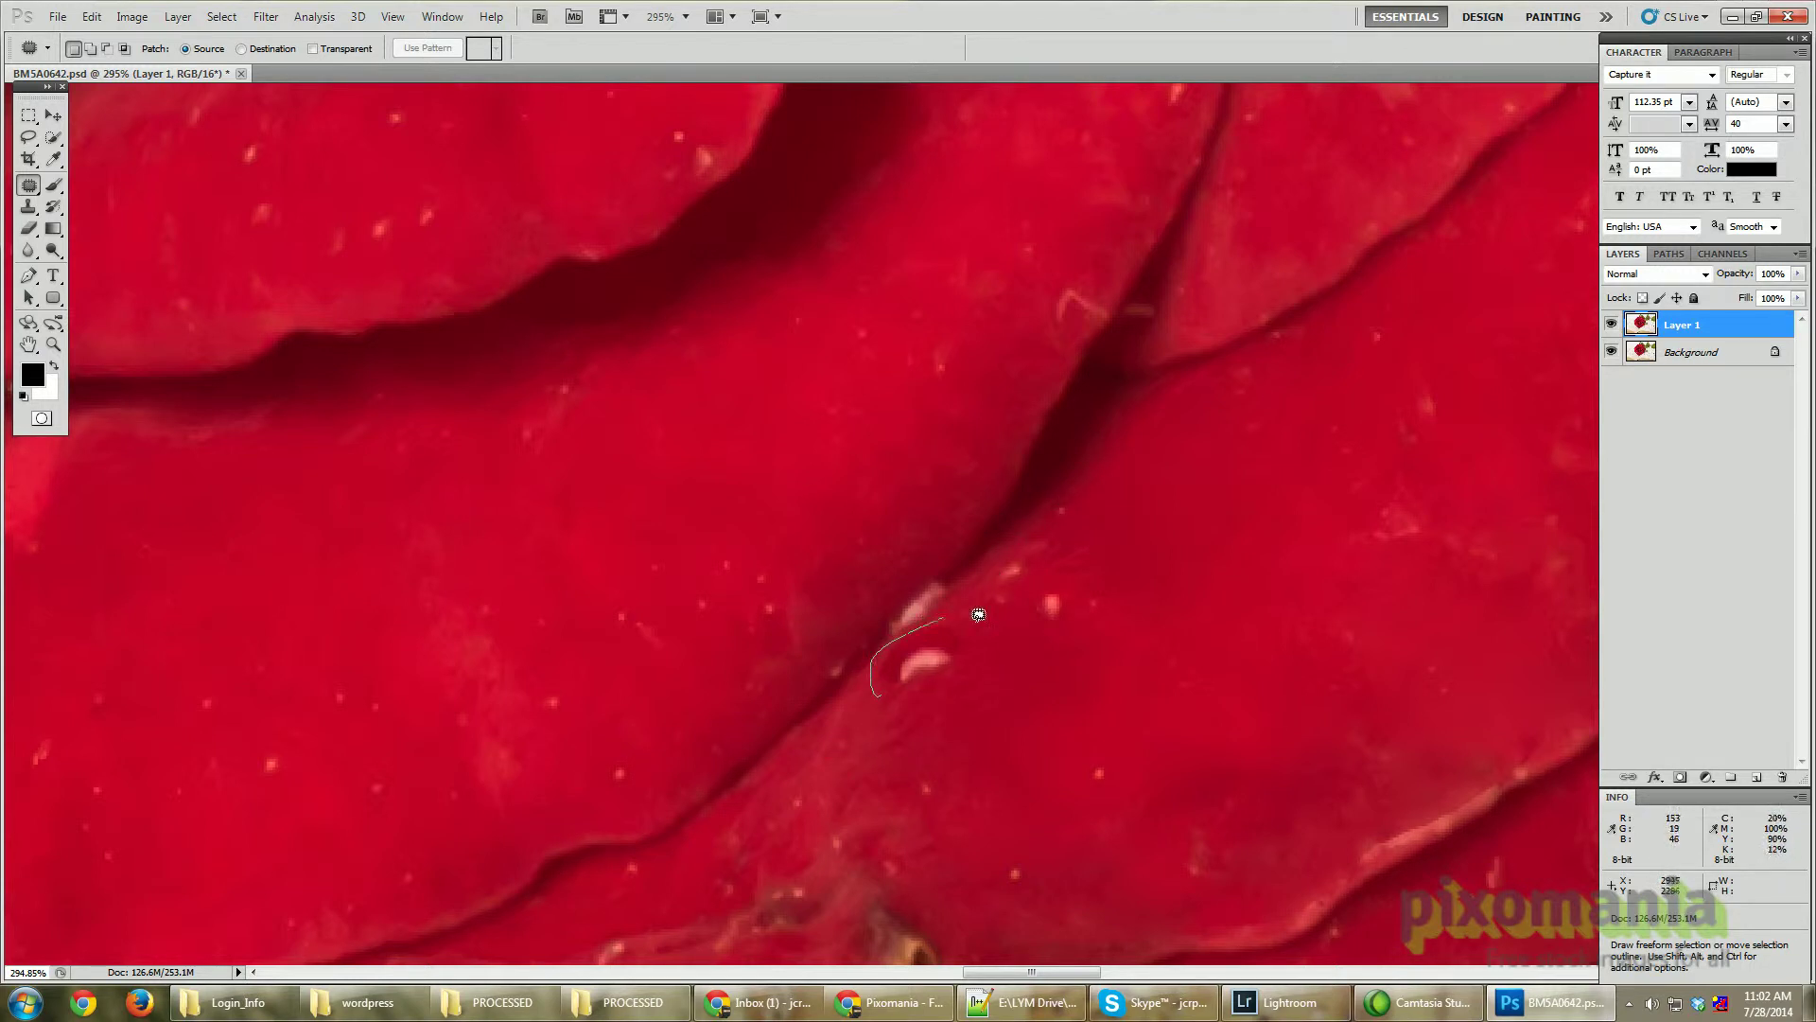
pyautogui.moveTo(979, 615)
pyautogui.mouseDown()
pyautogui.moveTo(875, 692)
pyautogui.moveTo(1046, 628)
pyautogui.moveTo(938, 670)
pyautogui.moveTo(873, 747)
pyautogui.mouseUp()
pyautogui.hotkey('ctrl', 'z')
pyautogui.hotkey('ctrl', 'd')
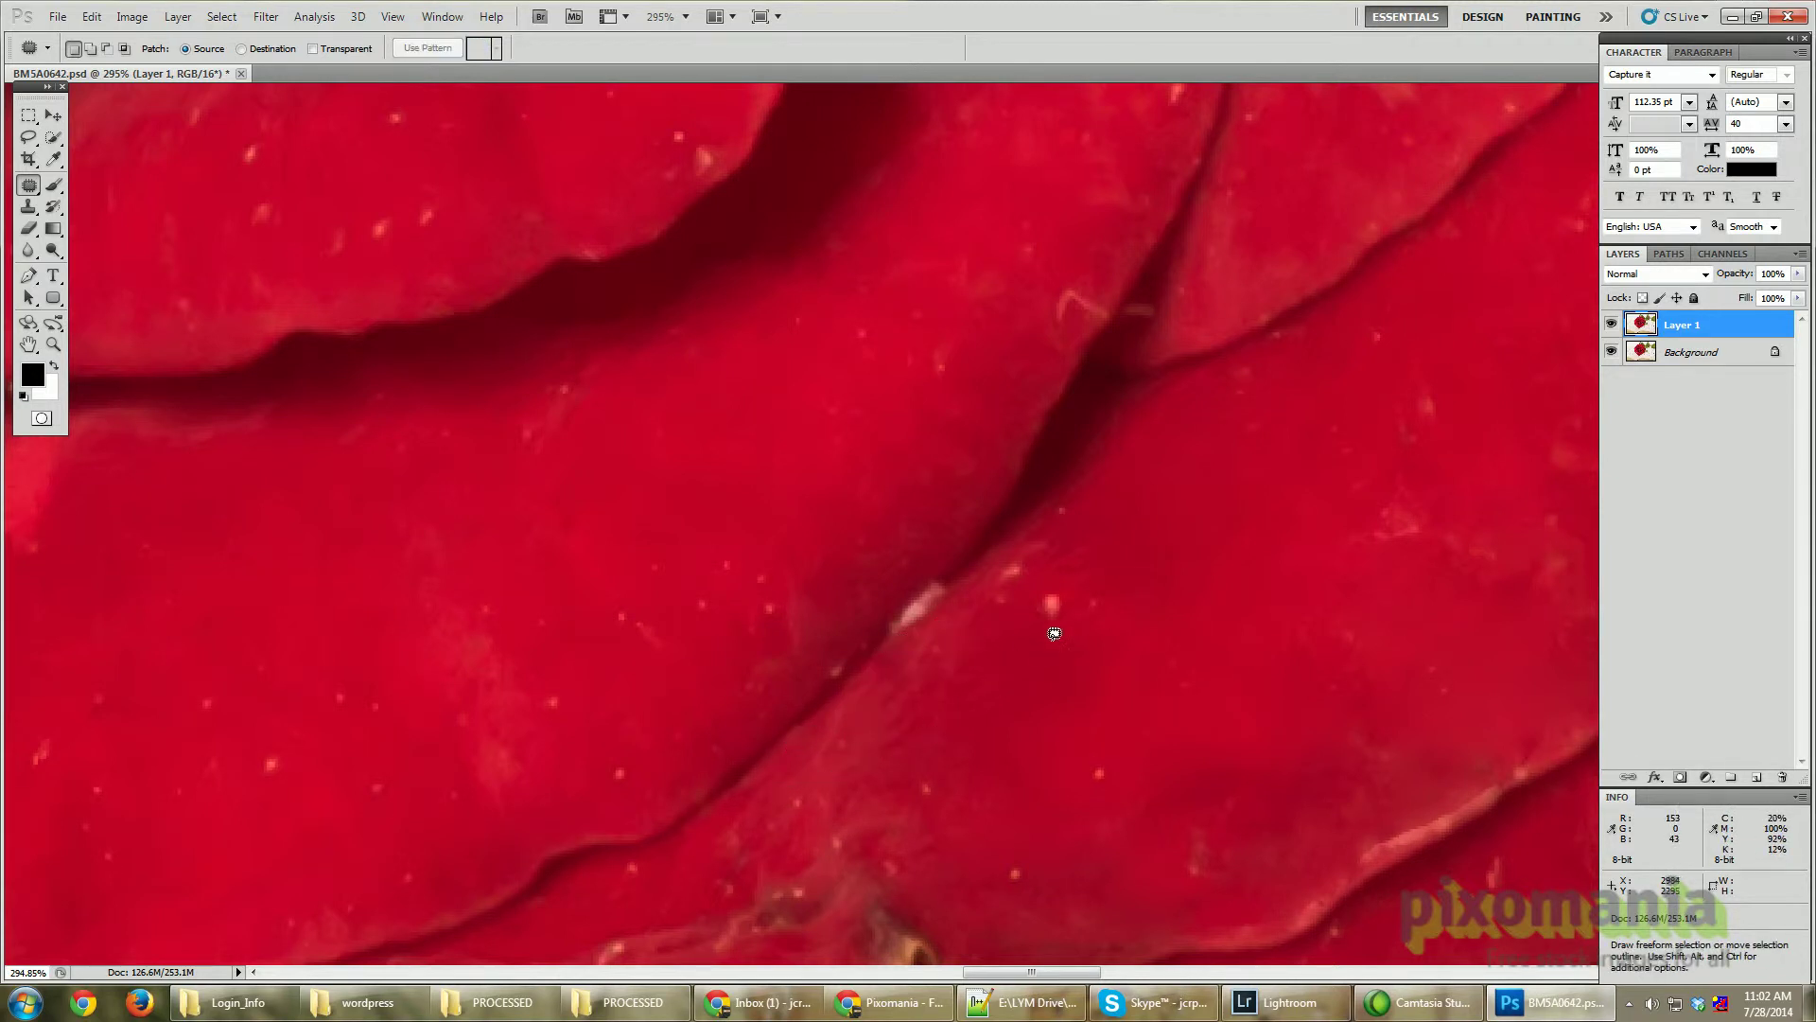
pyautogui.moveTo(1051, 574)
pyautogui.mouseDown()
pyautogui.moveTo(1046, 637)
pyautogui.moveTo(1109, 605)
pyautogui.mouseUp()
pyautogui.click(1087, 592)
pyautogui.moveTo(982, 564)
pyautogui.mouseDown()
pyautogui.moveTo(989, 588)
pyautogui.moveTo(1059, 571)
pyautogui.moveTo(1018, 608)
pyautogui.moveTo(1119, 587)
pyautogui.mouseUp()
pyautogui.click(1119, 587)
# Step: Patch the thin curled scratch above the petal junction and the pale mark higher along the same petal's edge
pyautogui.moveTo(1186, 467); pyautogui.dragTo(1007, 704)
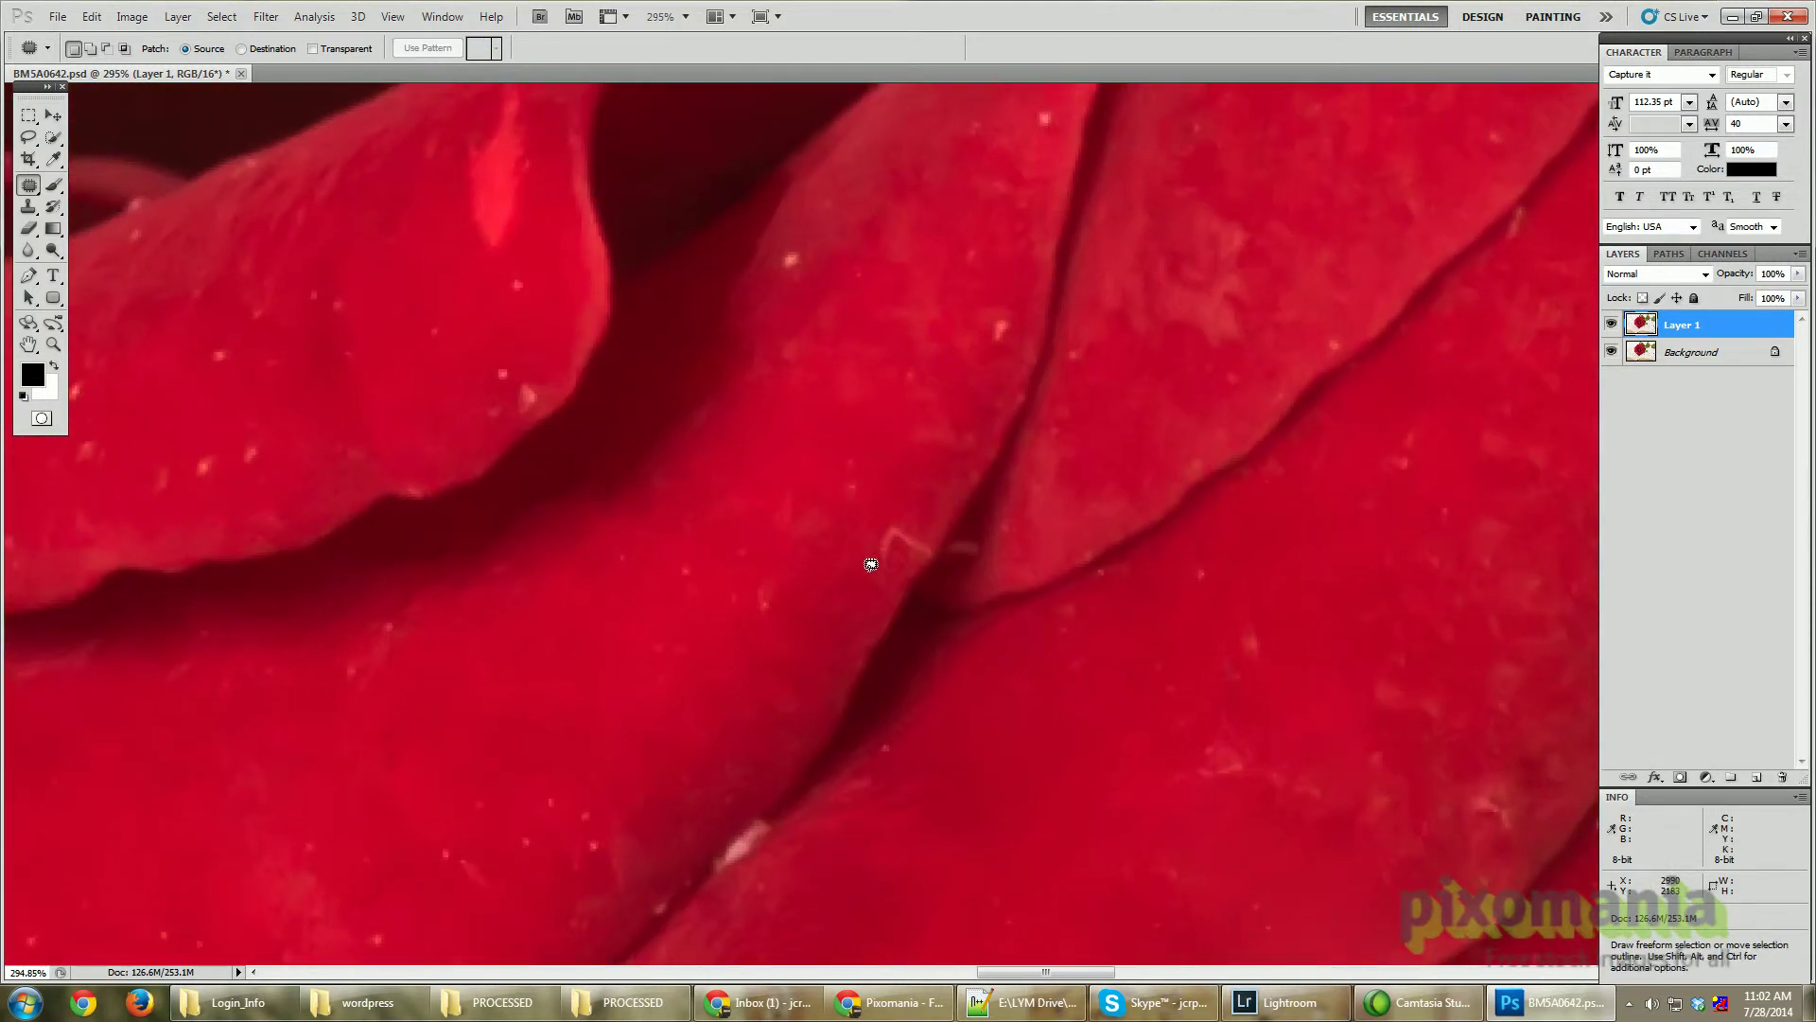
pyautogui.moveTo(946, 354)
pyautogui.mouseDown()
pyautogui.moveTo(953, 472)
pyautogui.moveTo(1026, 432)
pyautogui.mouseUp()
pyautogui.moveTo(1013, 452); pyautogui.dragTo(973, 511)
pyautogui.hotkey('ctrl', 'd')
pyautogui.moveTo(792, 399)
pyautogui.mouseDown()
pyautogui.moveTo(789, 353)
pyautogui.moveTo(800, 397)
pyautogui.mouseUp()
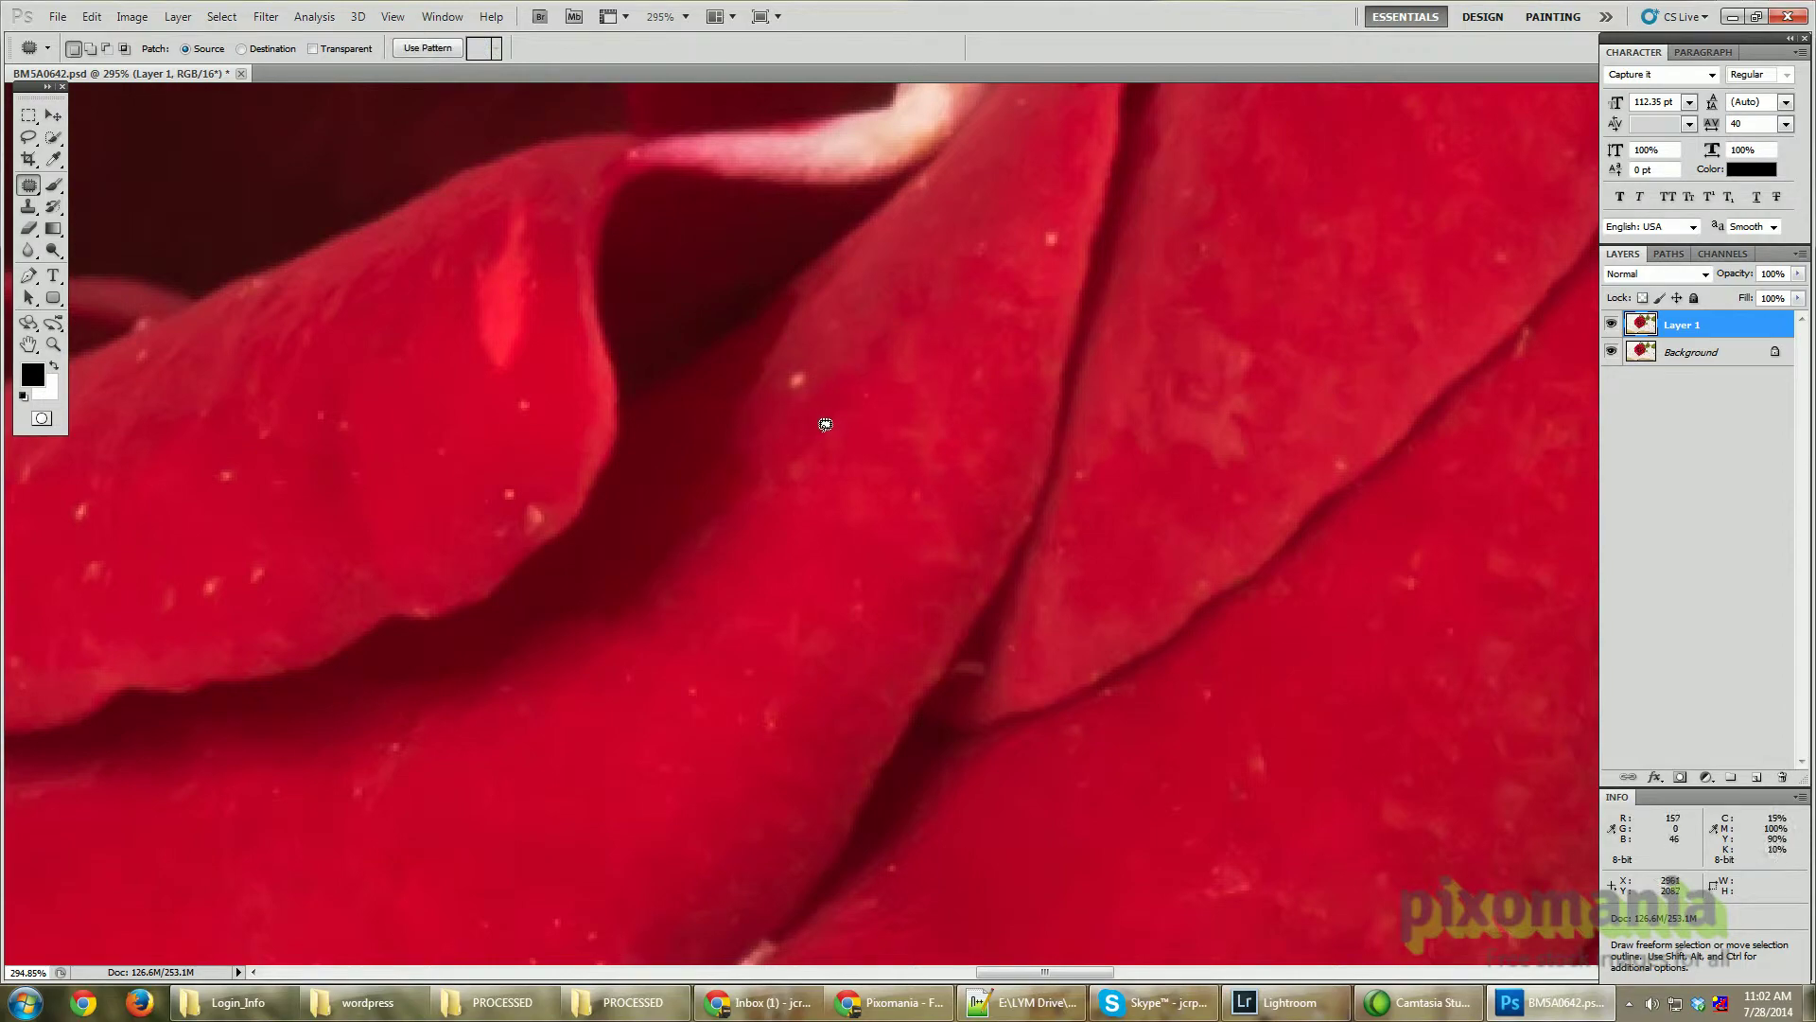
# Step: Switch to Lightroom to preview the rose's noise reduction detail, try a different Luminance amount, undo it, and return to Photoshop
pyautogui.hotkey('alt', 'Tab')
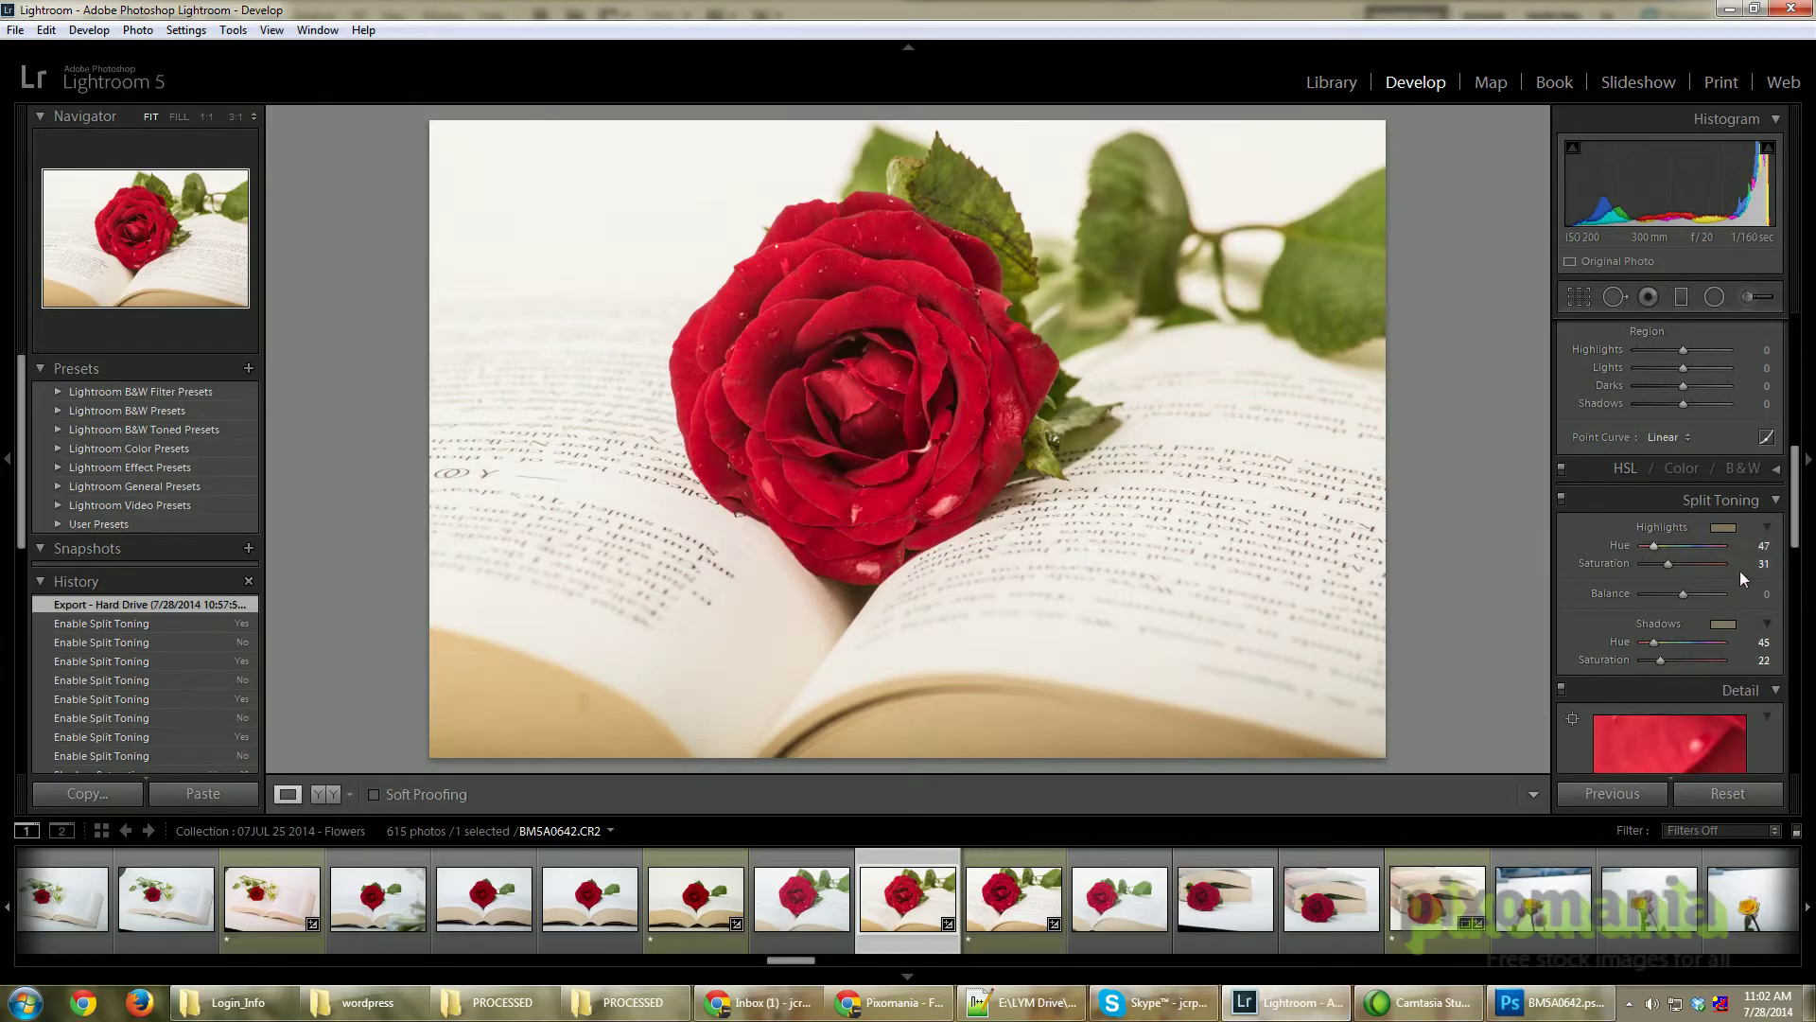
pyautogui.scroll(-5, 1778, 605)
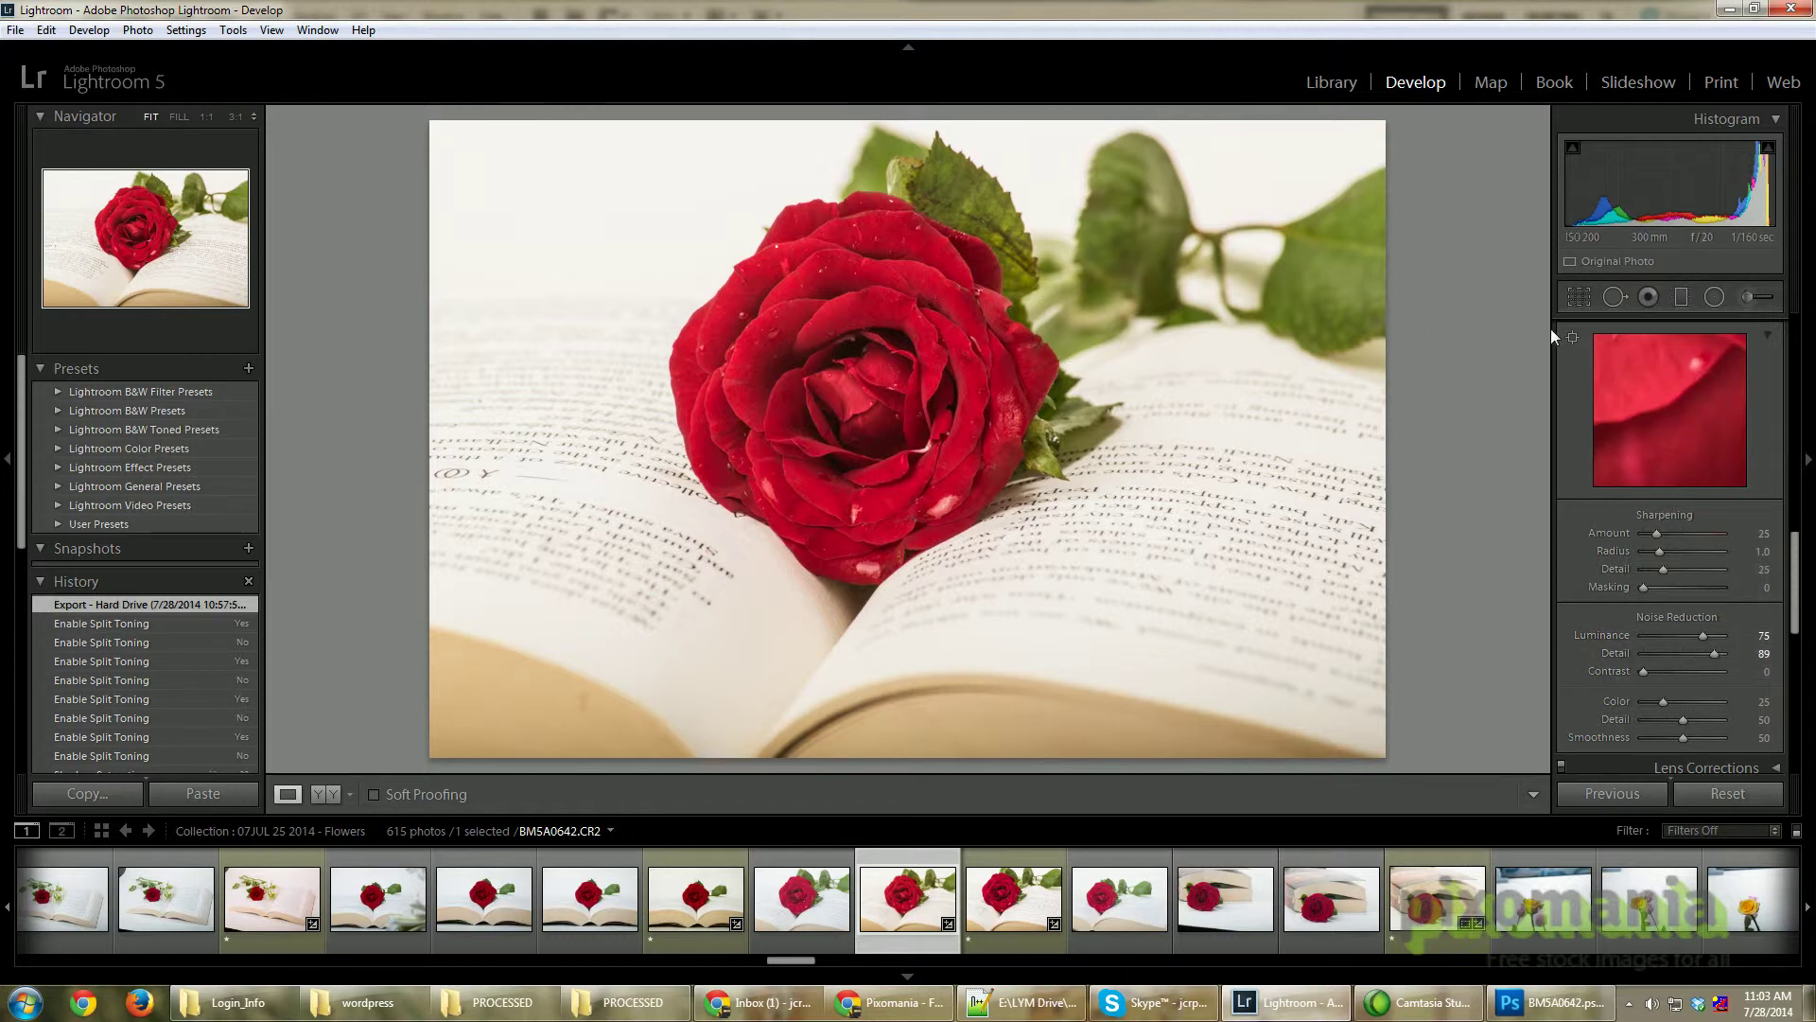
pyautogui.click(944, 464)
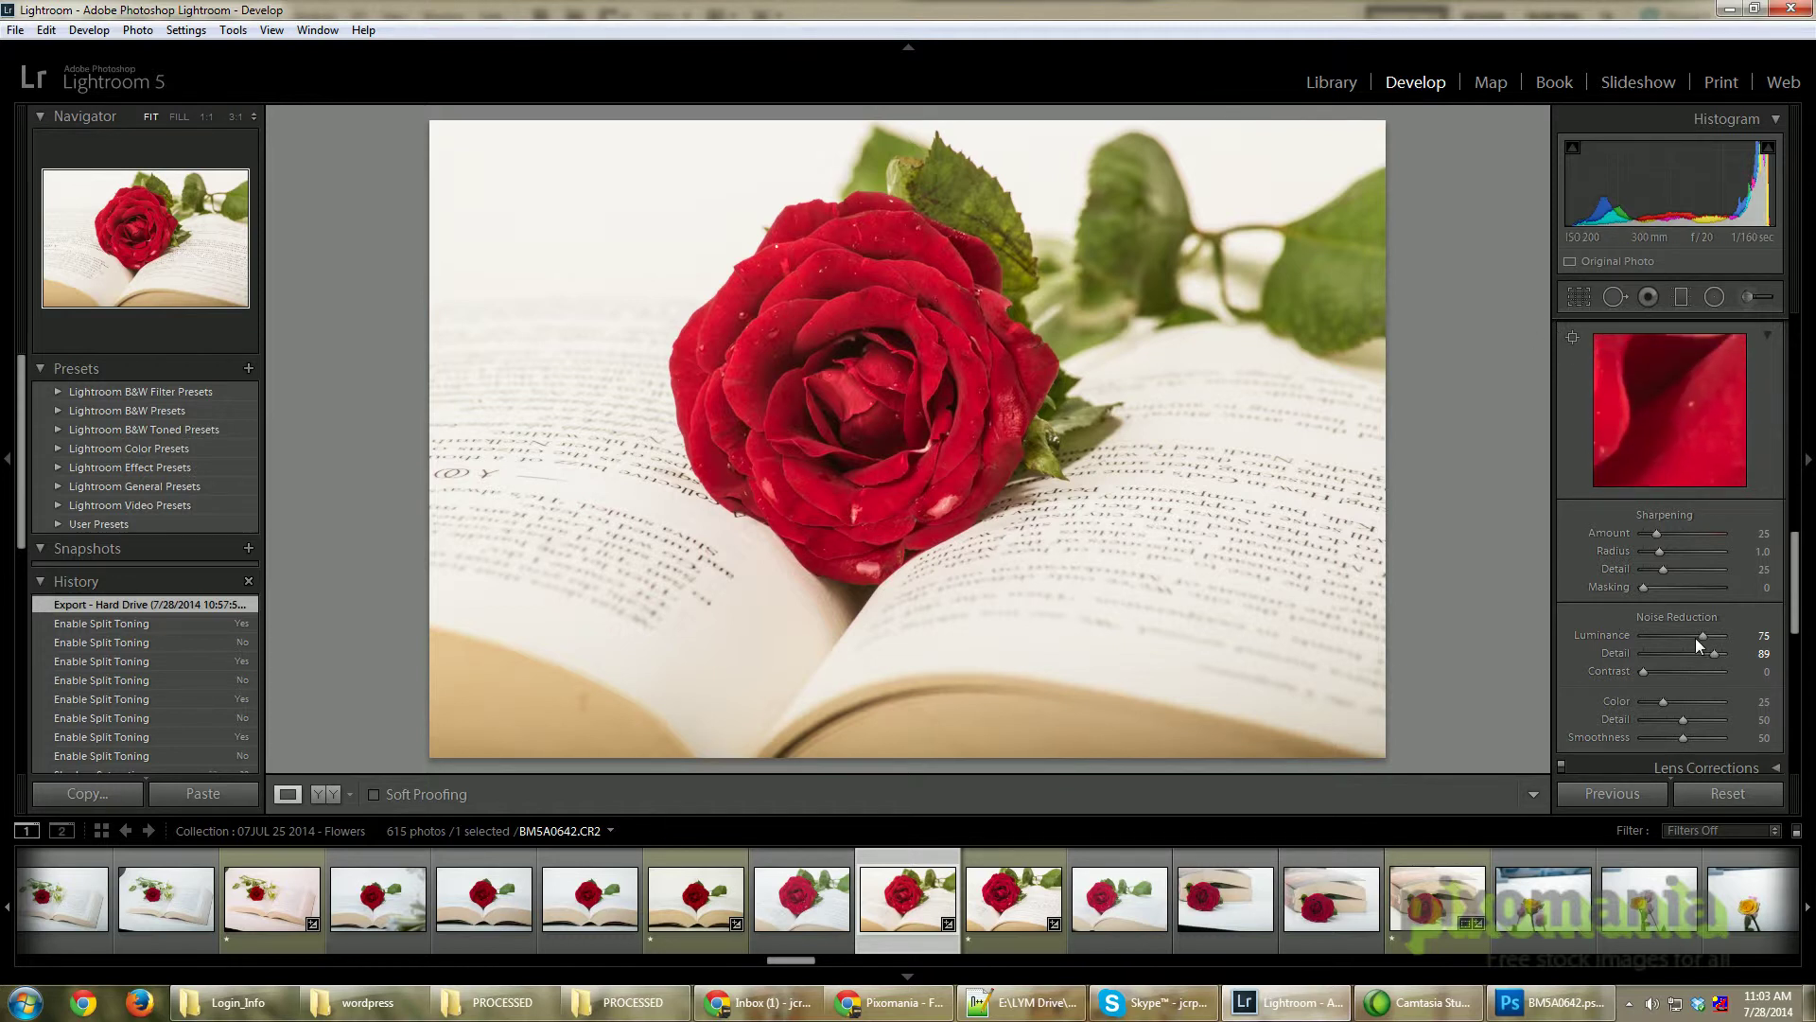
pyautogui.moveTo(1661, 638); pyautogui.dragTo(1718, 645)
pyautogui.hotkey('ctrl', 'z')
pyautogui.hotkey('alt', 'Tab')
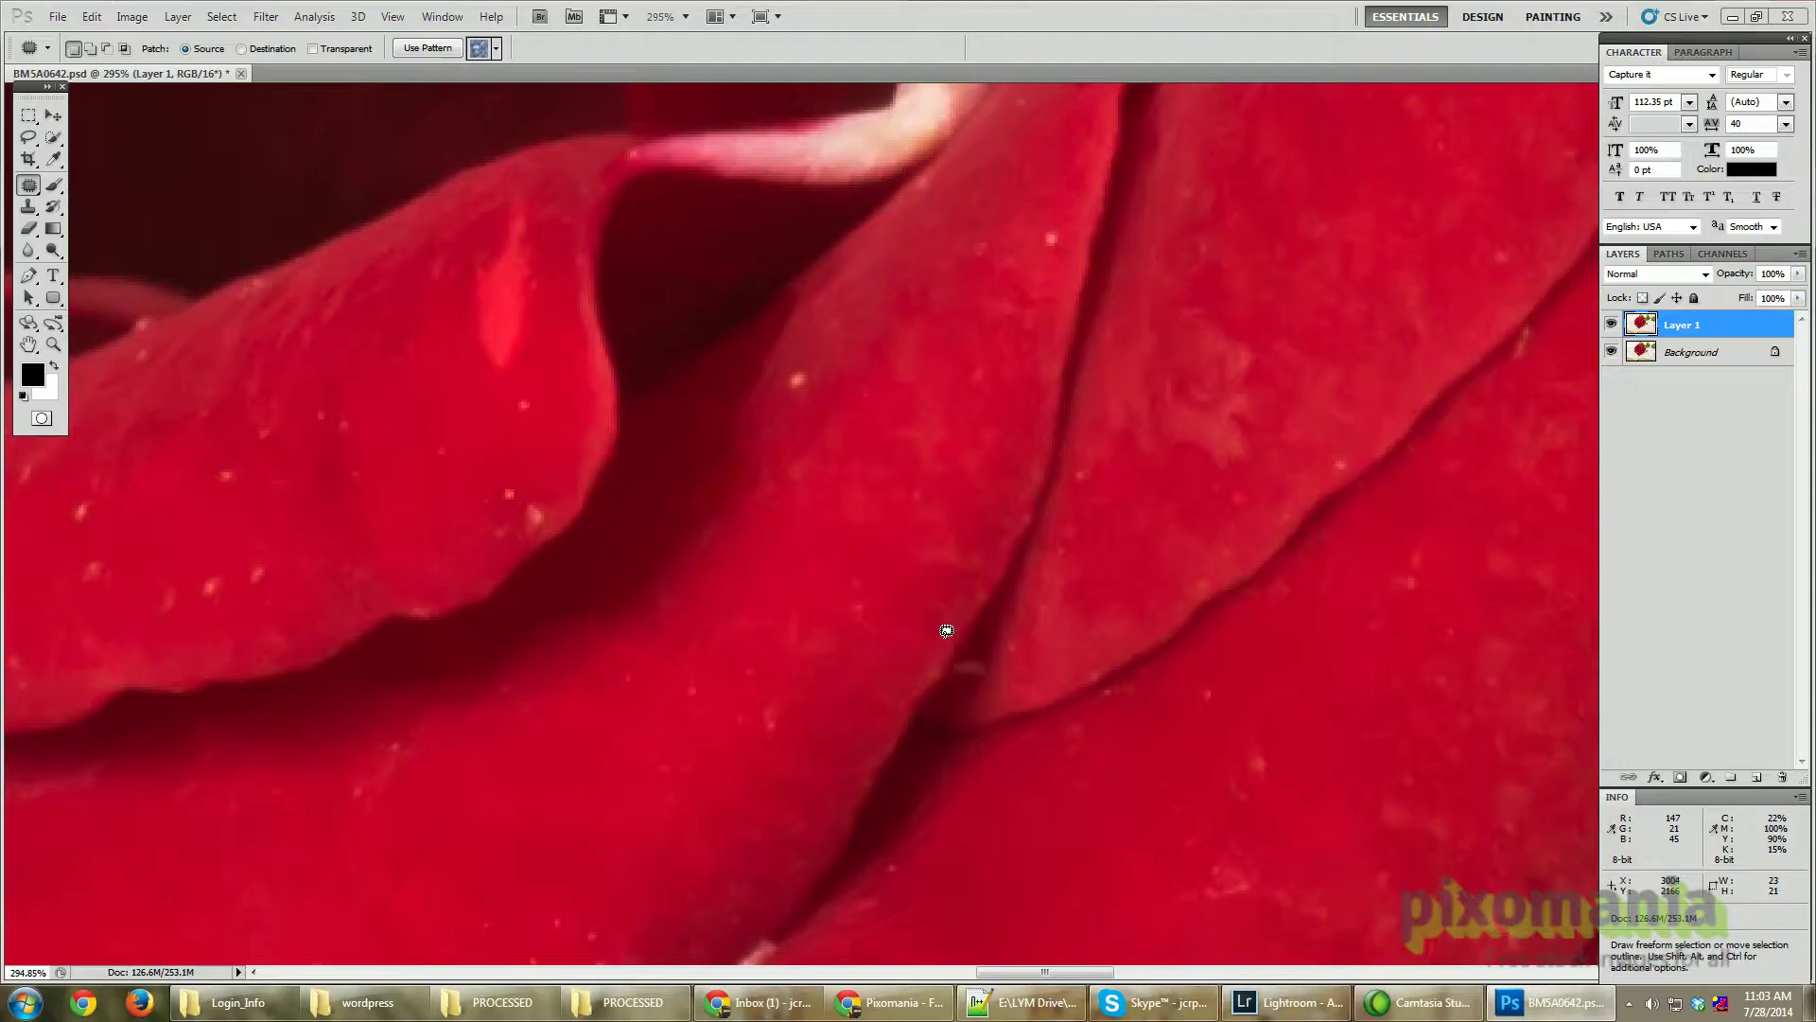
# Step: Patch the small speck near the front petal's upper edge and the rough pale texture on the neighbouring right petal
pyautogui.hotkey('ctrl', 'd')
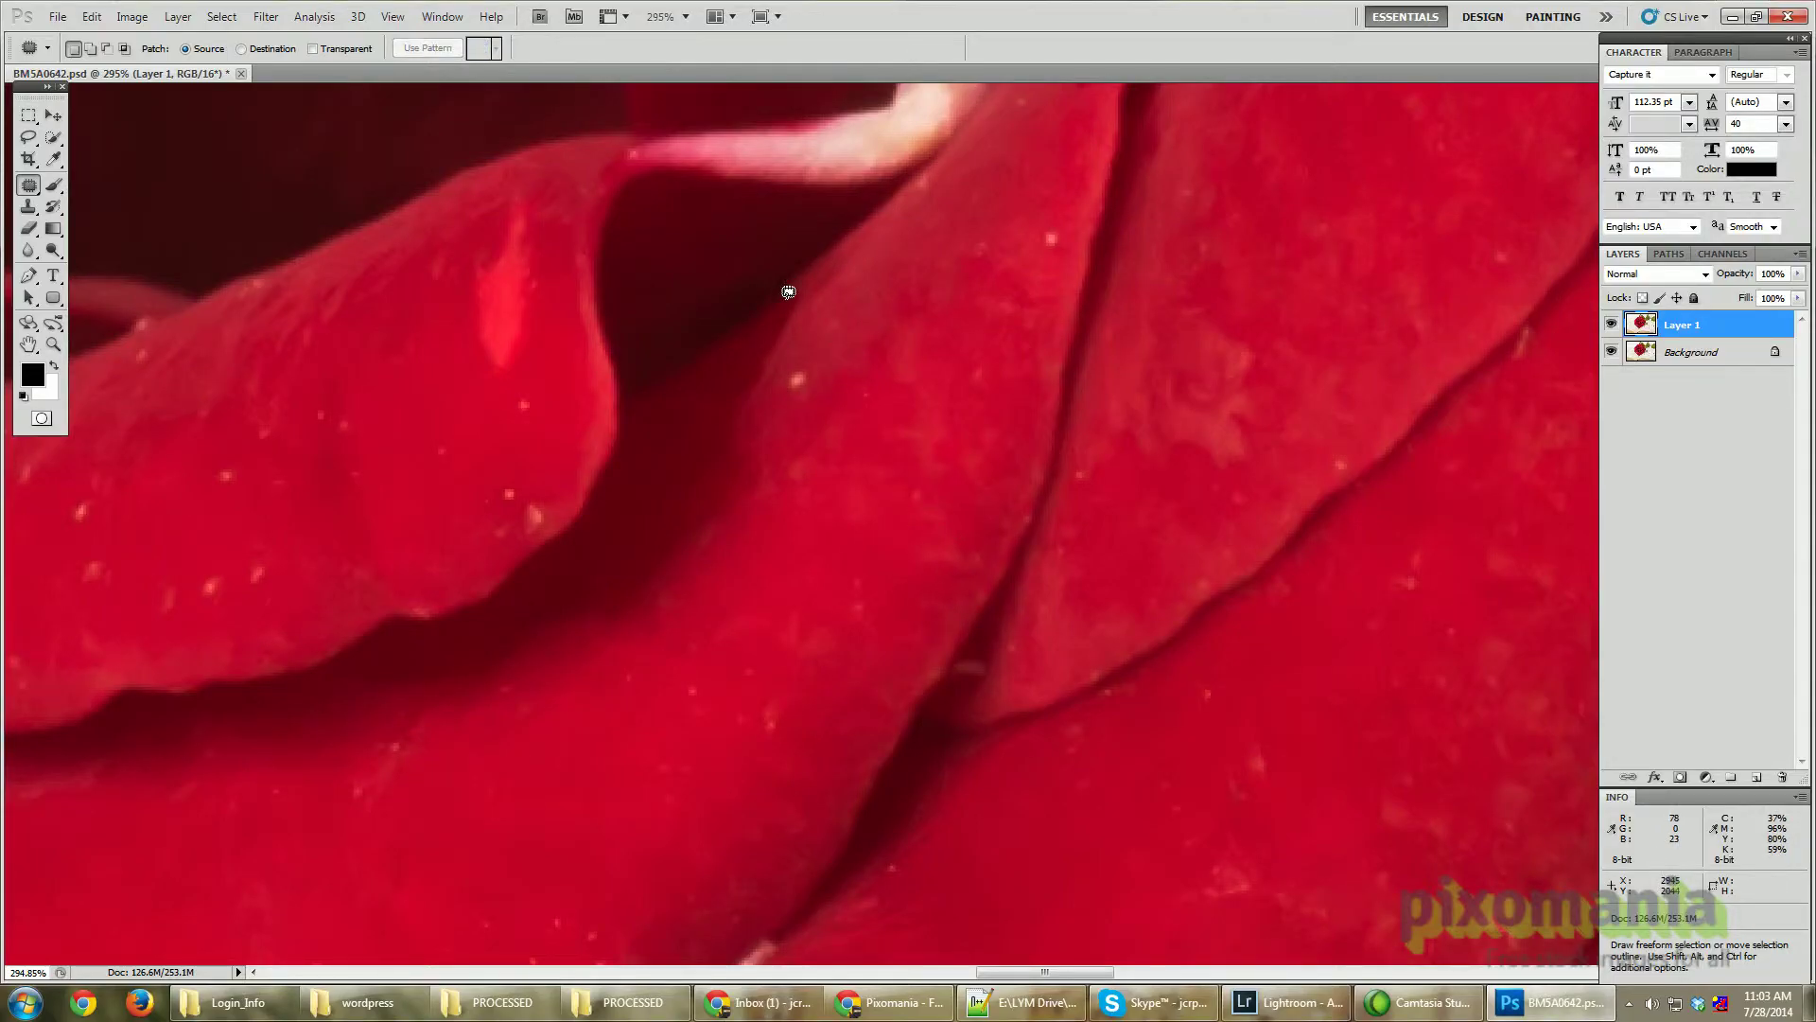
pyautogui.moveTo(1071, 227); pyautogui.dragTo(1046, 258)
pyautogui.moveTo(1048, 246)
pyautogui.mouseDown()
pyautogui.moveTo(1013, 275)
pyautogui.moveTo(984, 244)
pyautogui.moveTo(1038, 218)
pyautogui.mouseUp()
pyautogui.hotkey('ctrl', 'd')
pyautogui.moveTo(1163, 321); pyautogui.dragTo(1173, 314)
pyautogui.moveTo(1252, 385); pyautogui.dragTo(1338, 357)
pyautogui.hotkey('ctrl', 'd')
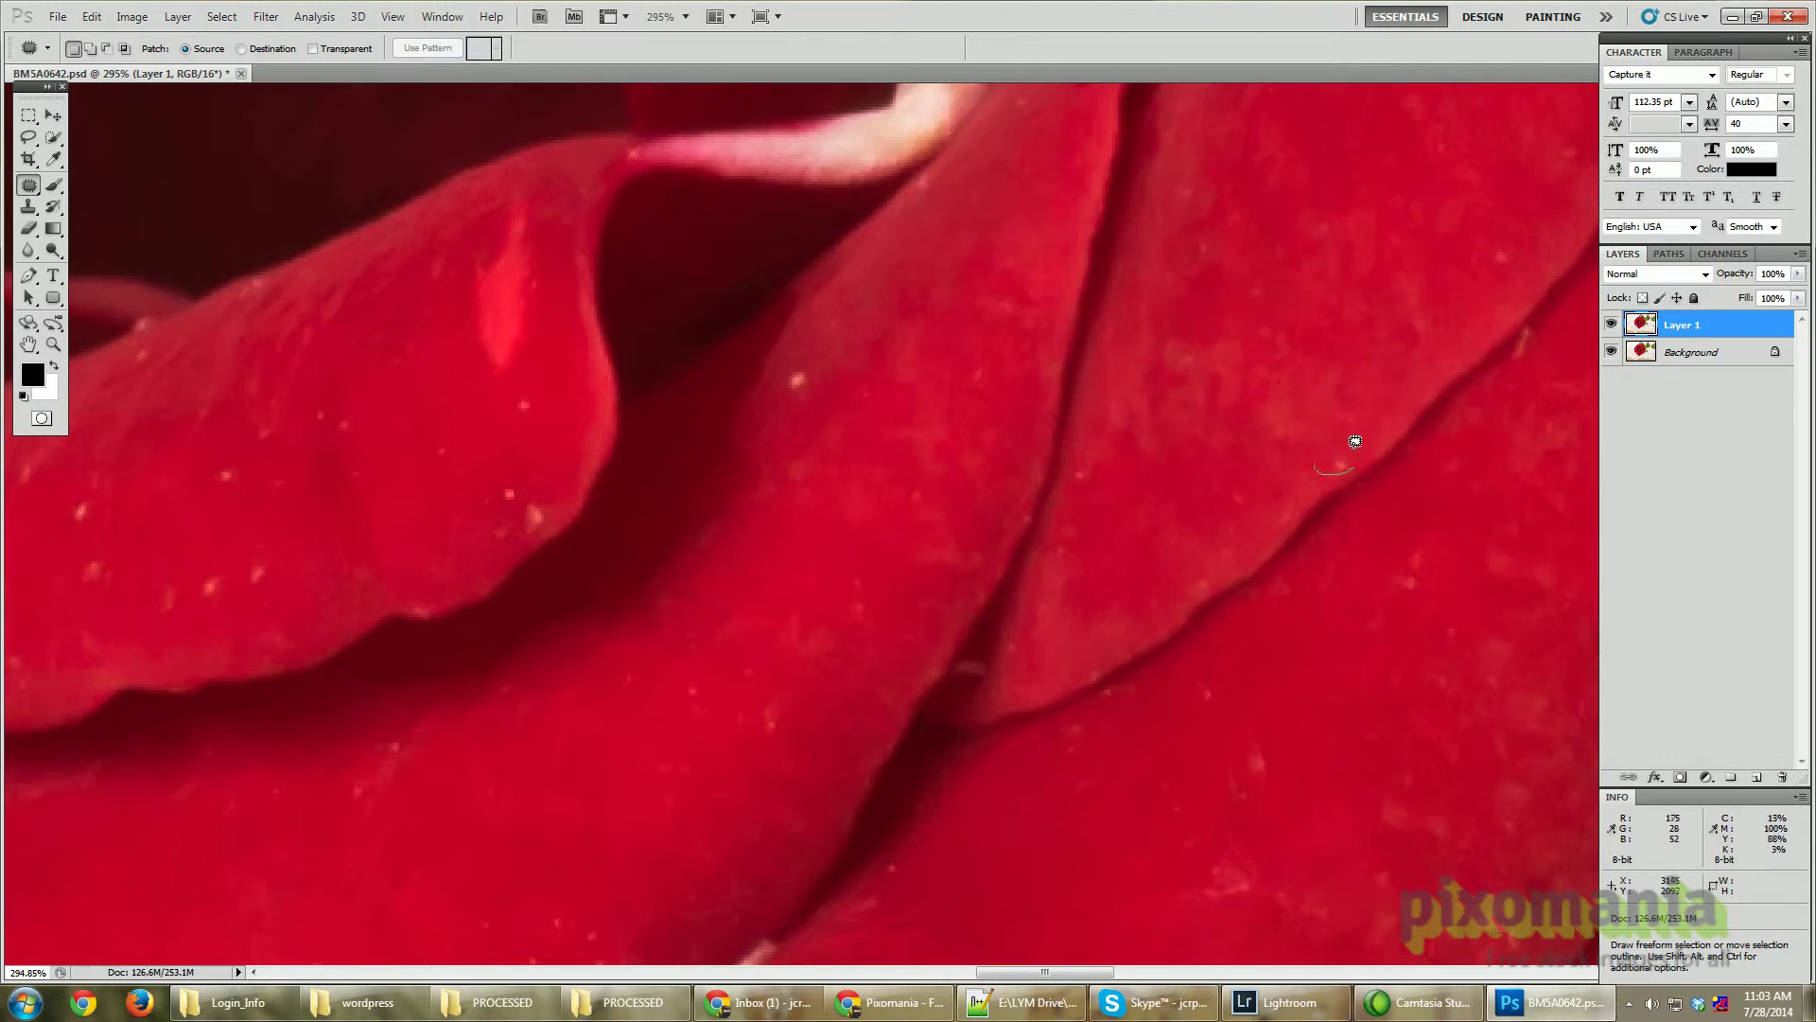
# Step: Patch out the pale specks along the edge between the right petals and the bright speck further up
pyautogui.hscroll(3, 1237, 389)
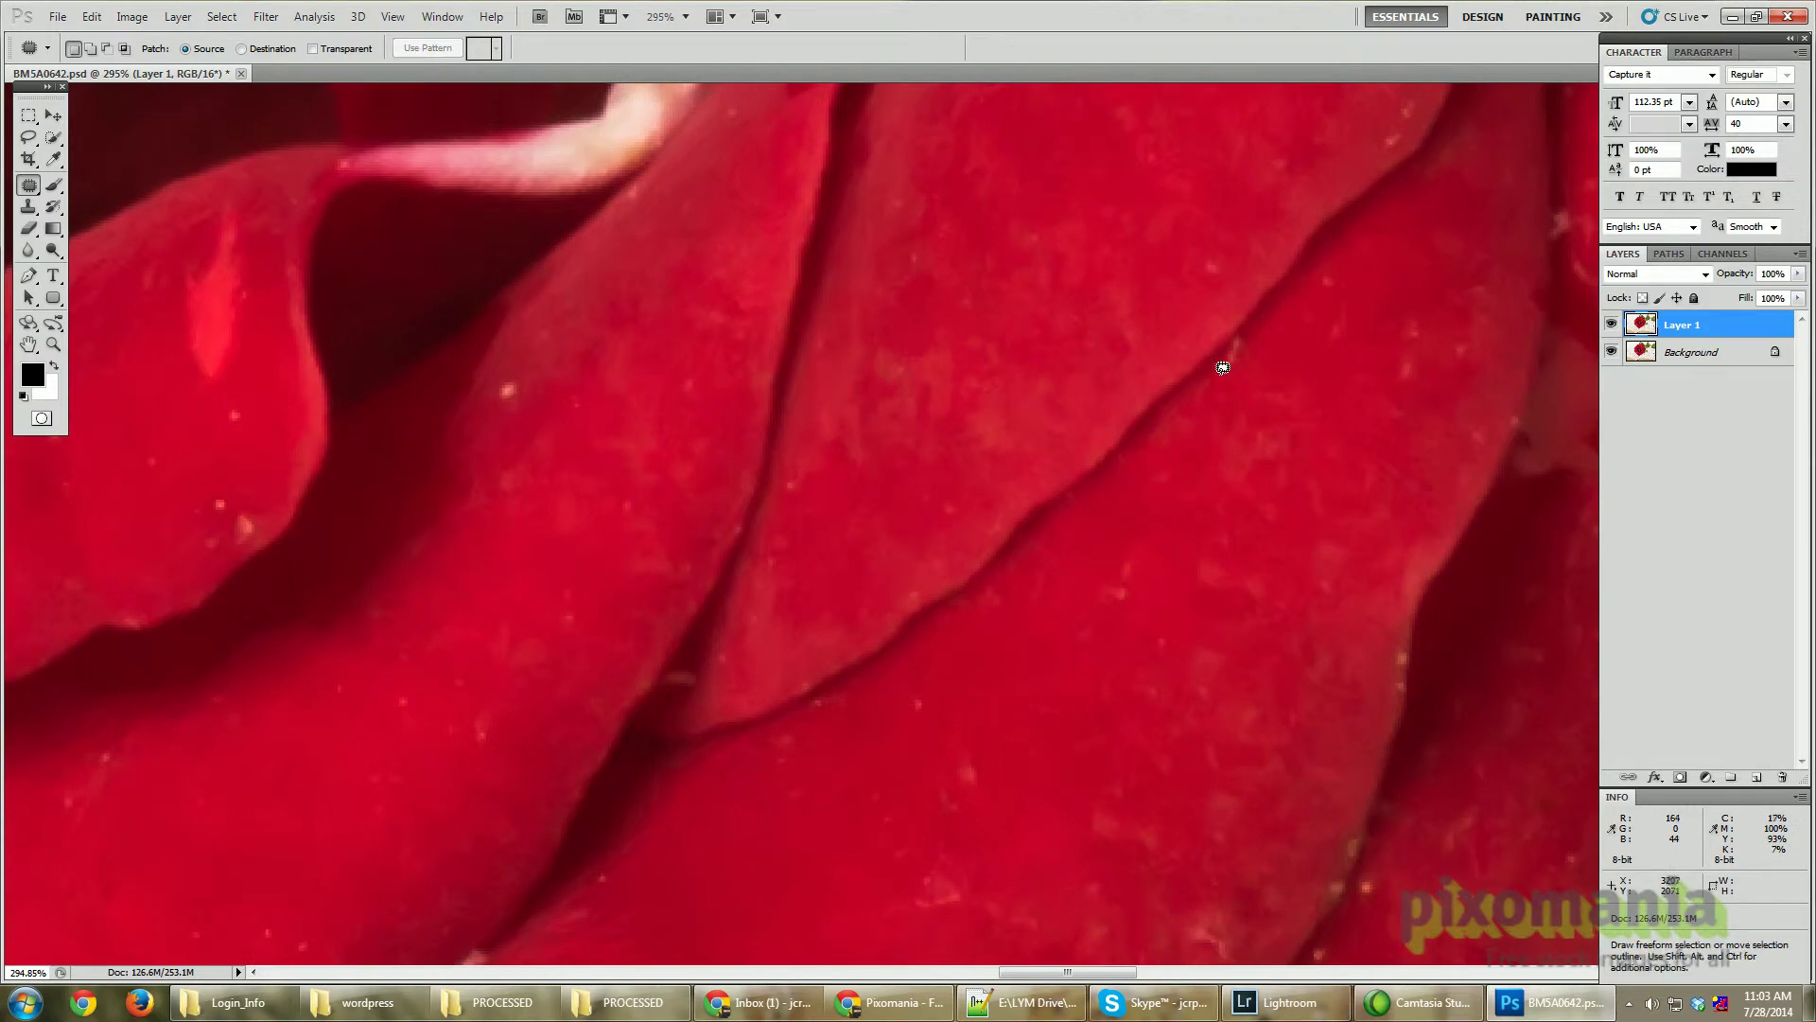
pyautogui.moveTo(1254, 362); pyautogui.dragTo(1251, 360)
pyautogui.moveTo(1245, 360); pyautogui.dragTo(1321, 365)
pyautogui.hotkey('ctrl', 'd')
pyautogui.moveTo(1422, 142); pyautogui.dragTo(1232, 447)
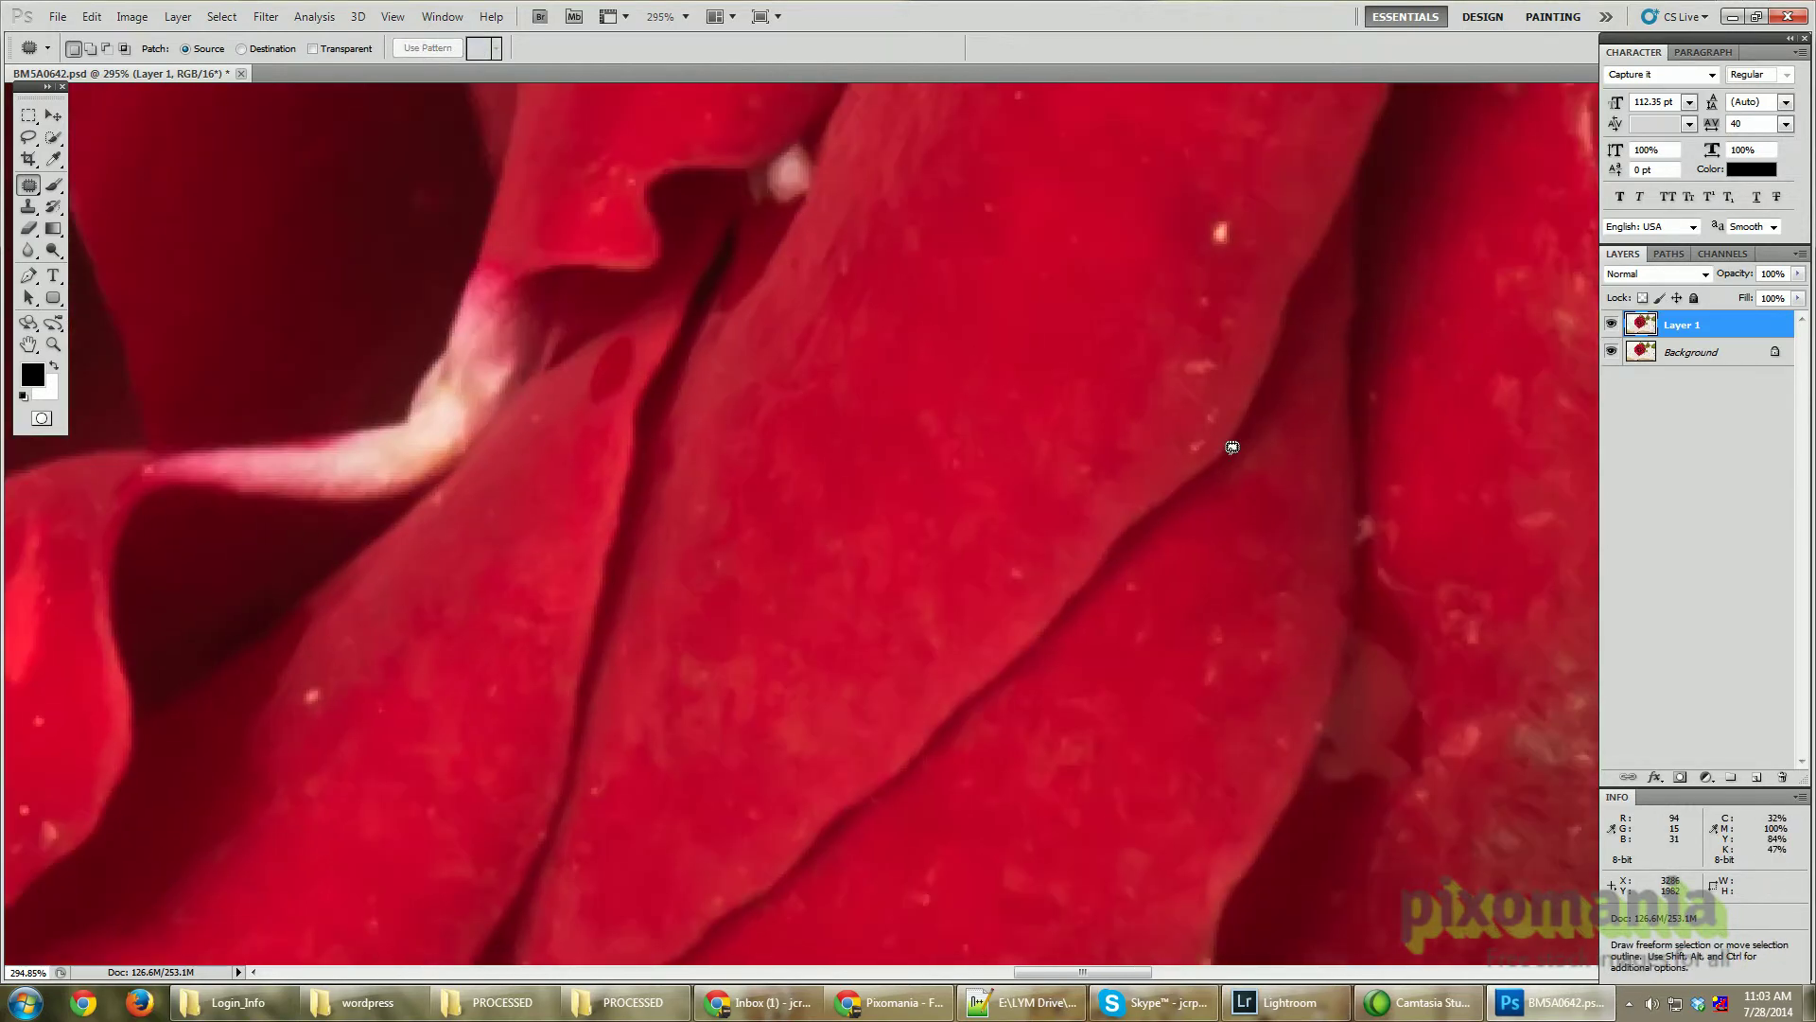
pyautogui.moveTo(1202, 370)
pyautogui.mouseDown()
pyautogui.moveTo(1217, 377)
pyautogui.moveTo(1139, 369)
pyautogui.mouseUp()
pyautogui.hotkey('ctrl', 'd')
pyautogui.moveTo(1199, 276)
pyautogui.mouseDown()
pyautogui.moveTo(1225, 239)
pyautogui.moveTo(1258, 256)
pyautogui.mouseUp()
pyautogui.hotkey('ctrl', 'd')
# Step: Patch the specks on the outer petal at the top of the rose
pyautogui.moveTo(1243, 538)
pyautogui.mouseDown()
pyautogui.moveTo(1160, 393)
pyautogui.moveTo(1053, 356)
pyautogui.moveTo(884, 110)
pyautogui.mouseUp()
pyautogui.moveTo(1310, 435); pyautogui.dragTo(1054, 431)
pyautogui.moveTo(1155, 303); pyautogui.dragTo(1132, 410)
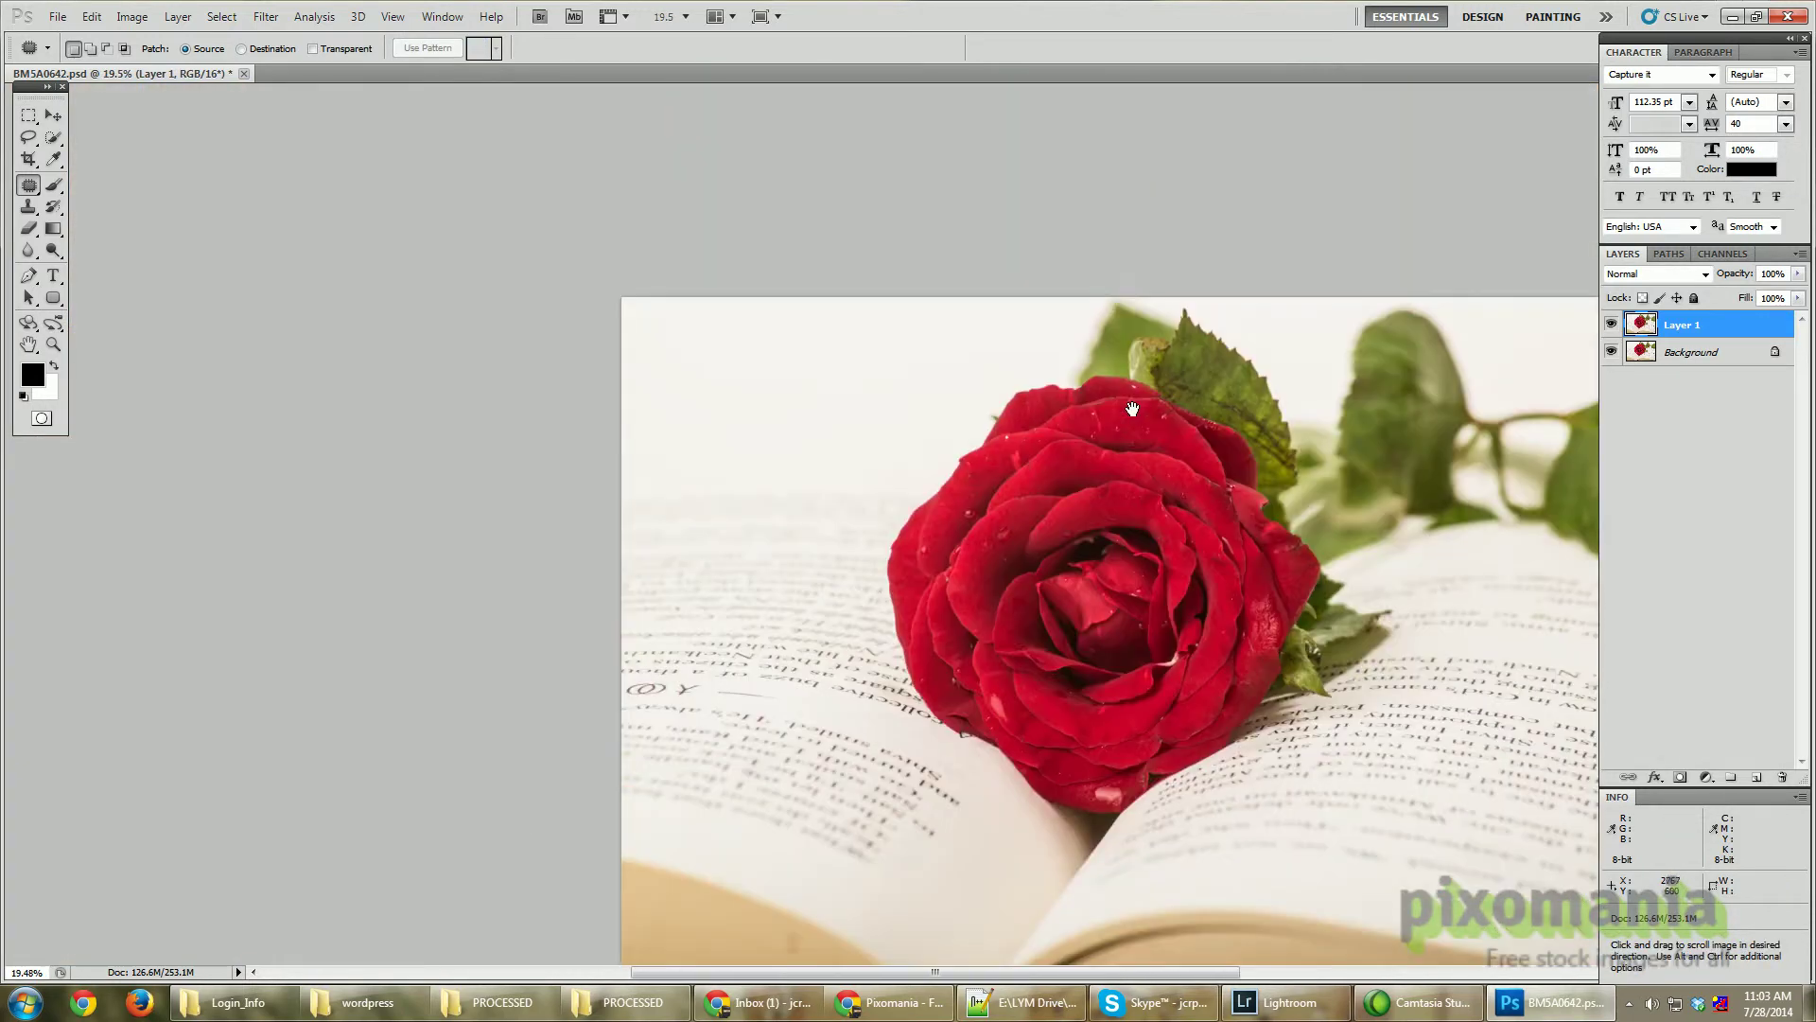
pyautogui.moveTo(1128, 490)
pyautogui.mouseDown()
pyautogui.moveTo(1128, 540)
pyautogui.moveTo(1159, 501)
pyautogui.mouseUp()
pyautogui.moveTo(1100, 715); pyautogui.dragTo(1159, 394)
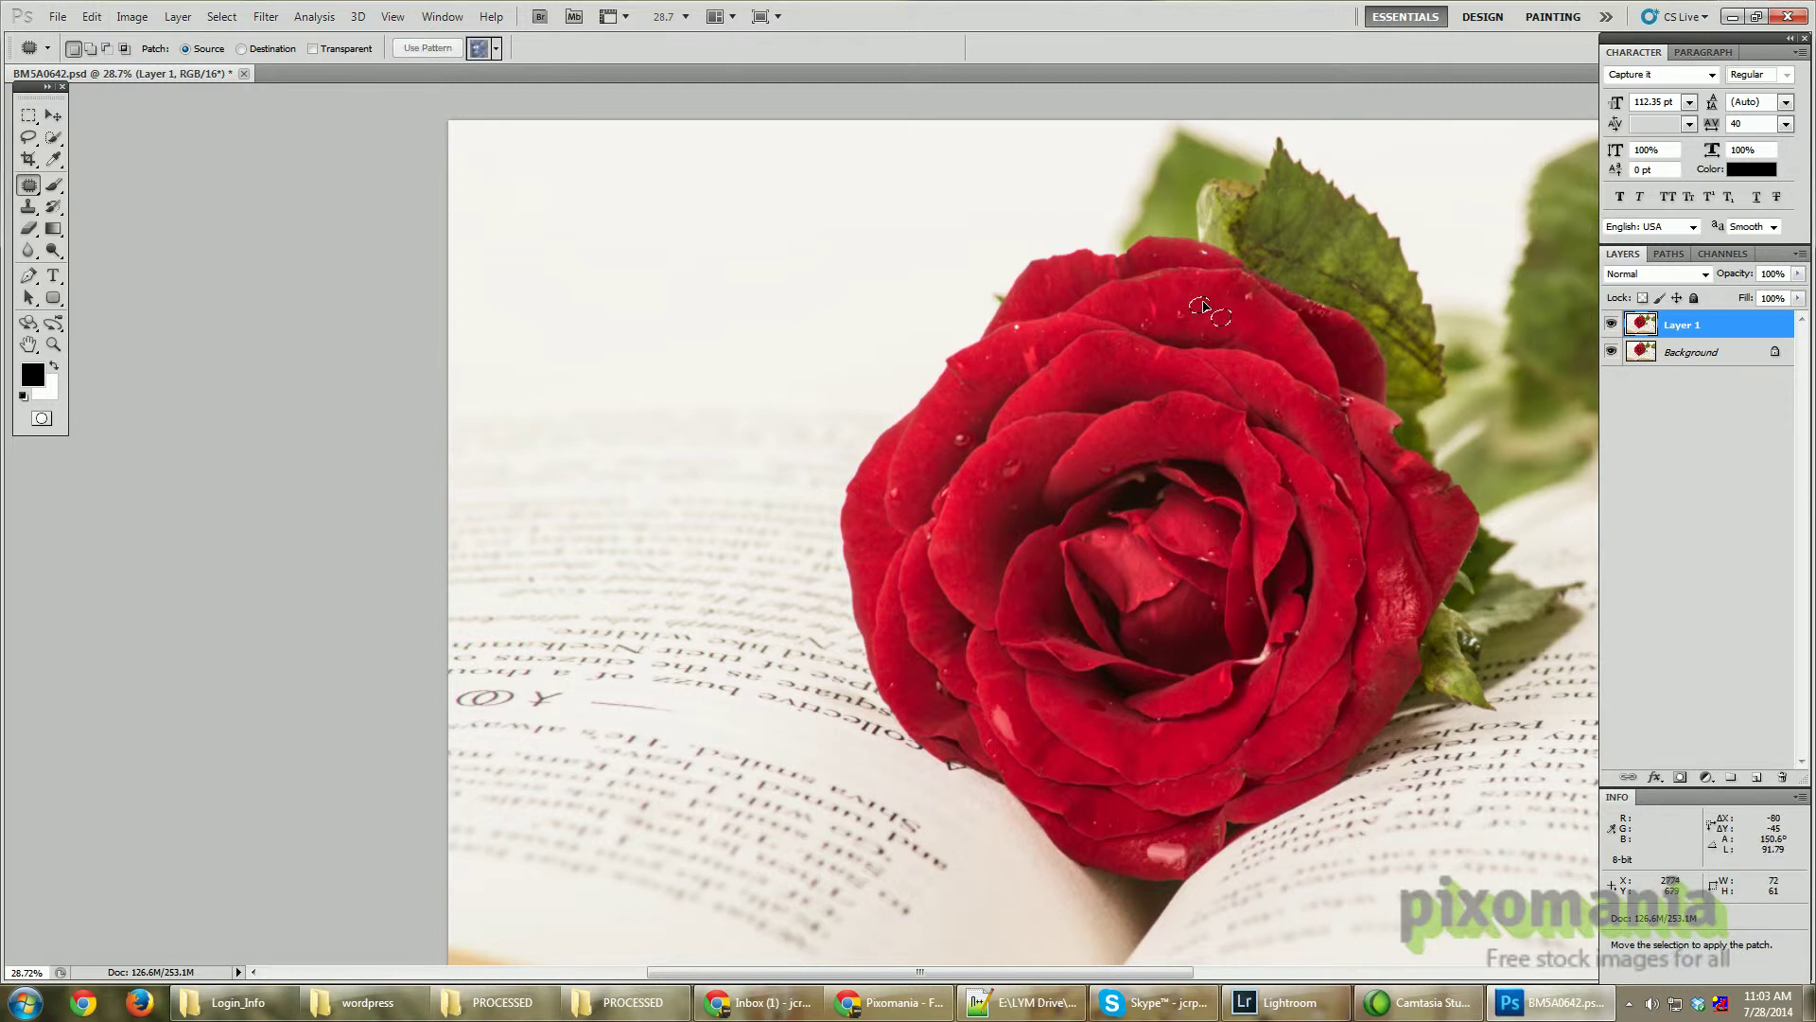
# Step: Outline the pale highlight on the lowest petal above the book's gutter, replace it with a Content-Aware fill at 100% opacity, and deselect
pyautogui.scroll(-10, 1204, 397)
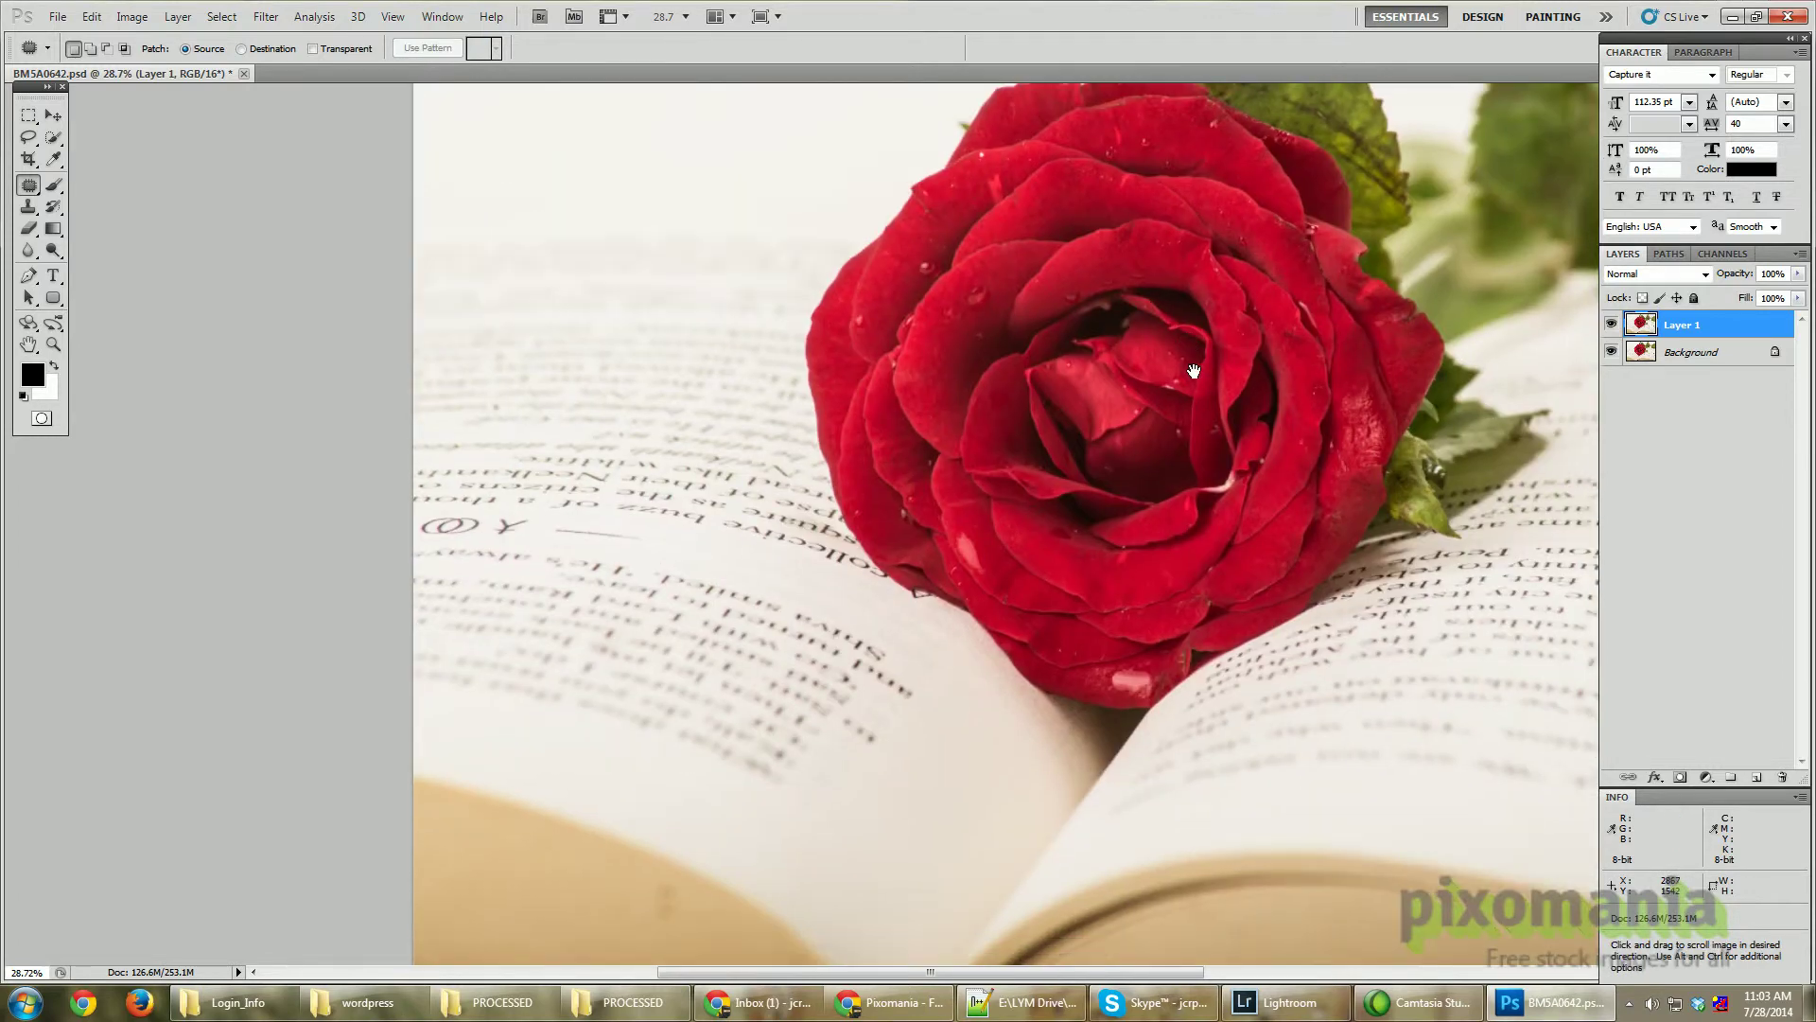
pyautogui.scroll(3, 1164, 617)
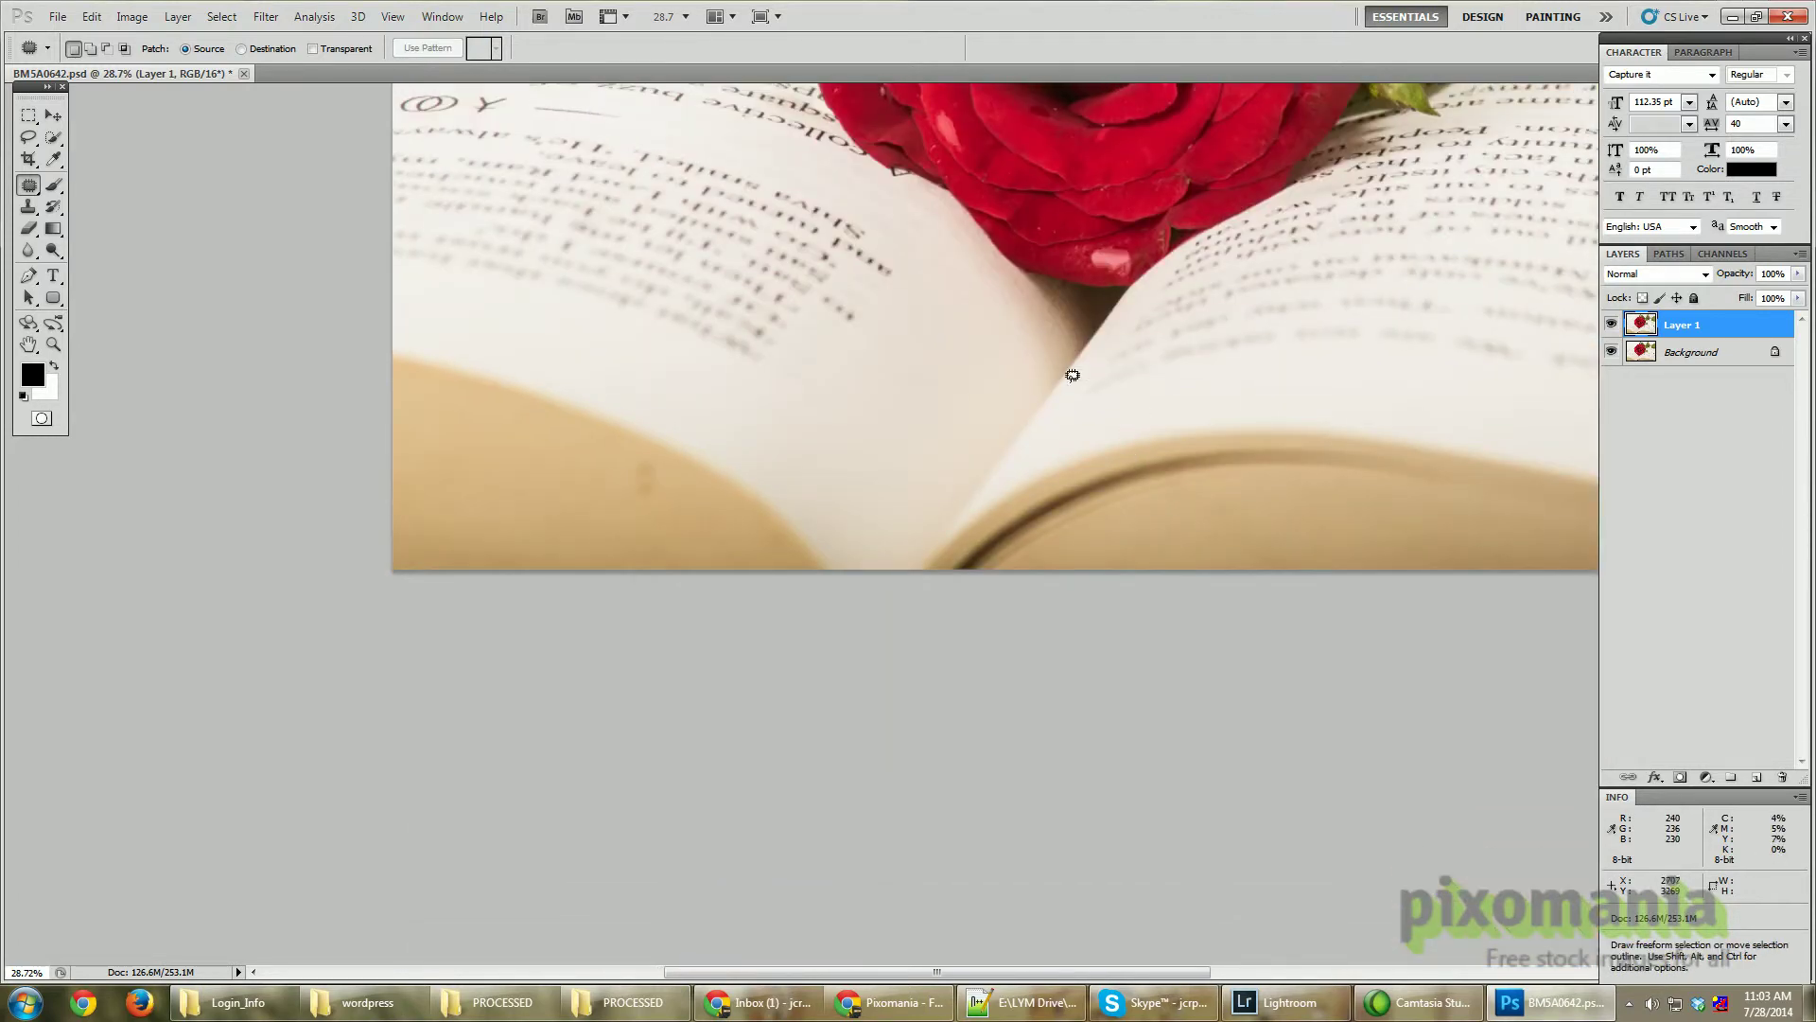
pyautogui.moveTo(1132, 248); pyautogui.dragTo(1243, 337)
pyautogui.press('l')
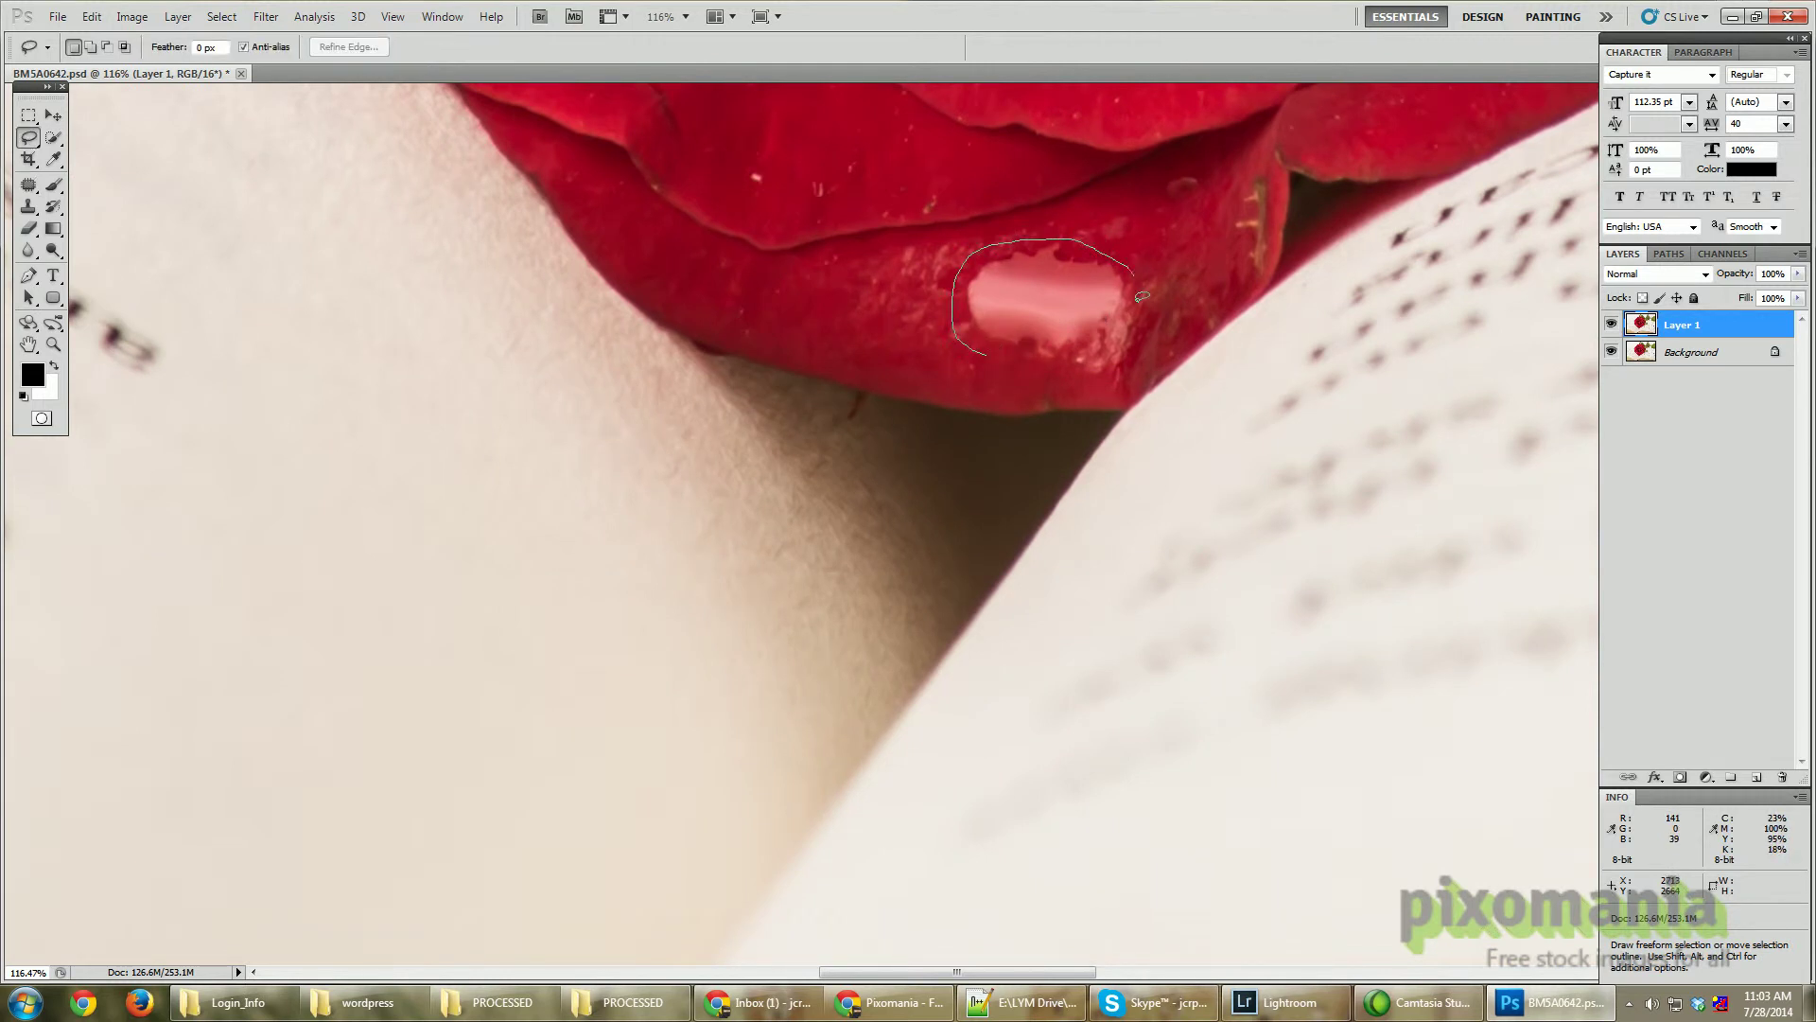
pyautogui.rightClick(1031, 312)
pyautogui.click(1075, 583)
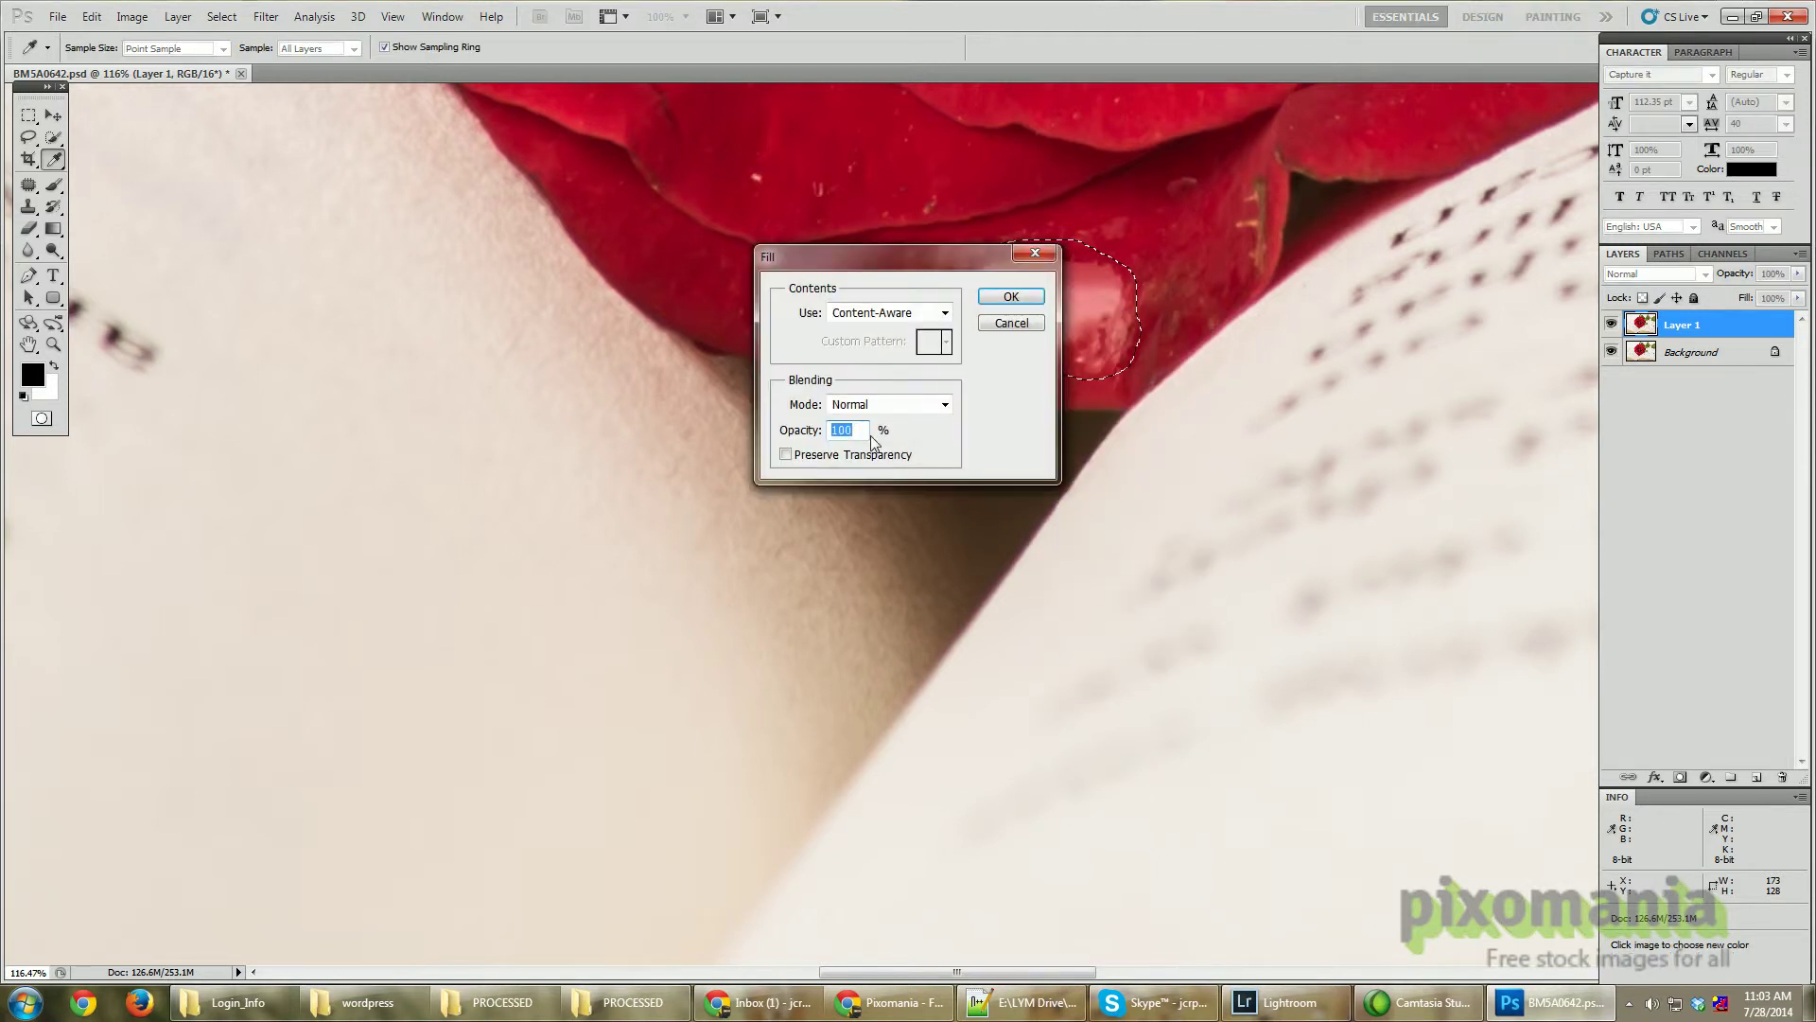
pyautogui.click(1014, 296)
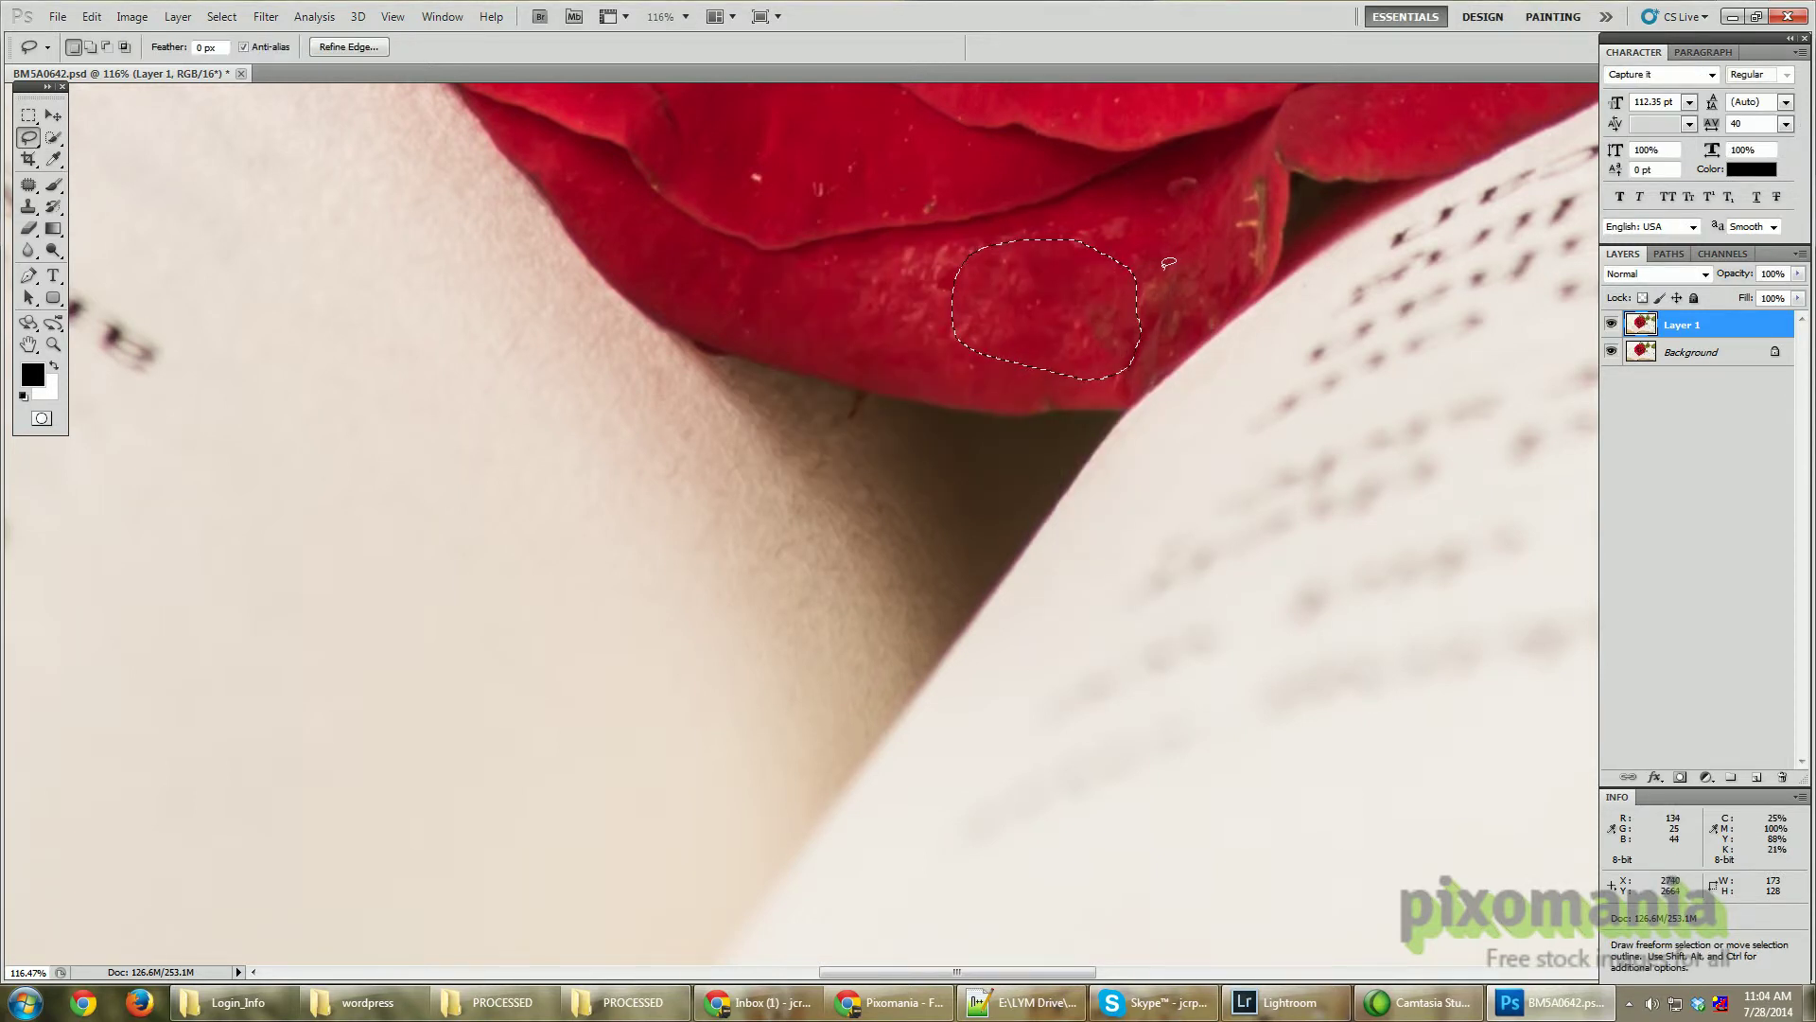
pyautogui.hotkey('ctrl', 'd')
# Step: Patch the rough, mottled texture in and around the filled area of the lowest petal until its surface is smooth
pyautogui.press('j')
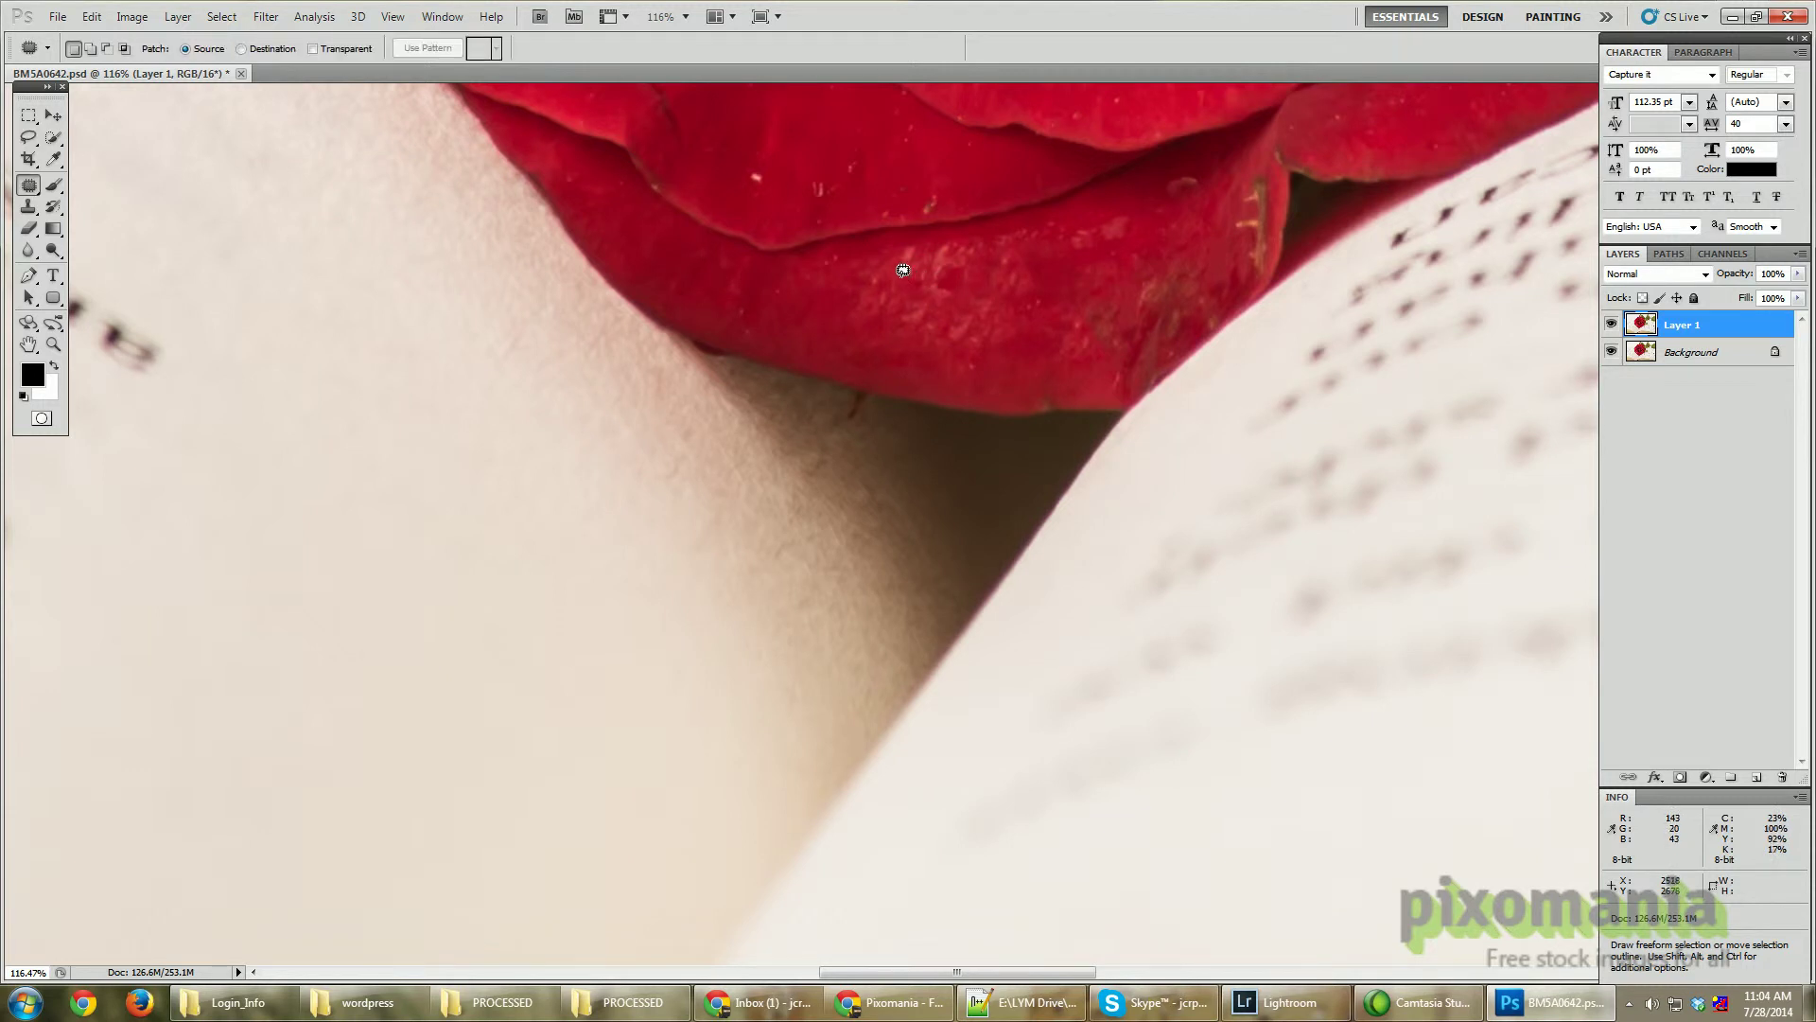
pyautogui.moveTo(944, 274); pyautogui.dragTo(907, 281)
pyautogui.moveTo(929, 264); pyautogui.dragTo(841, 303)
pyautogui.moveTo(889, 293)
pyautogui.mouseDown()
pyautogui.moveTo(877, 267)
pyautogui.moveTo(869, 316)
pyautogui.moveTo(917, 324)
pyautogui.moveTo(899, 320)
pyautogui.mouseUp()
pyautogui.moveTo(914, 307)
pyautogui.mouseDown()
pyautogui.moveTo(846, 321)
pyautogui.moveTo(965, 332)
pyautogui.moveTo(950, 321)
pyautogui.mouseUp()
pyautogui.click(945, 320)
pyautogui.moveTo(963, 329)
pyautogui.mouseDown()
pyautogui.moveTo(968, 234)
pyautogui.moveTo(953, 288)
pyautogui.mouseUp()
pyautogui.click(951, 282)
pyautogui.moveTo(965, 275)
pyautogui.mouseDown()
pyautogui.moveTo(889, 304)
pyautogui.moveTo(995, 292)
pyautogui.mouseUp()
pyautogui.moveTo(1008, 277)
pyautogui.mouseDown()
pyautogui.moveTo(926, 307)
pyautogui.moveTo(1001, 255)
pyautogui.moveTo(1063, 248)
pyautogui.moveTo(1033, 256)
pyautogui.mouseUp()
pyautogui.moveTo(1027, 246); pyautogui.dragTo(952, 283)
pyautogui.click(1074, 262)
pyautogui.moveTo(1121, 202)
pyautogui.mouseDown()
pyautogui.moveTo(1083, 254)
pyautogui.moveTo(1098, 352)
pyautogui.moveTo(1045, 352)
pyautogui.moveTo(1165, 253)
pyautogui.moveTo(1182, 305)
pyautogui.moveTo(1079, 331)
pyautogui.mouseUp()
pyautogui.click(1088, 339)
pyautogui.hotkey('ctrl', 'd')
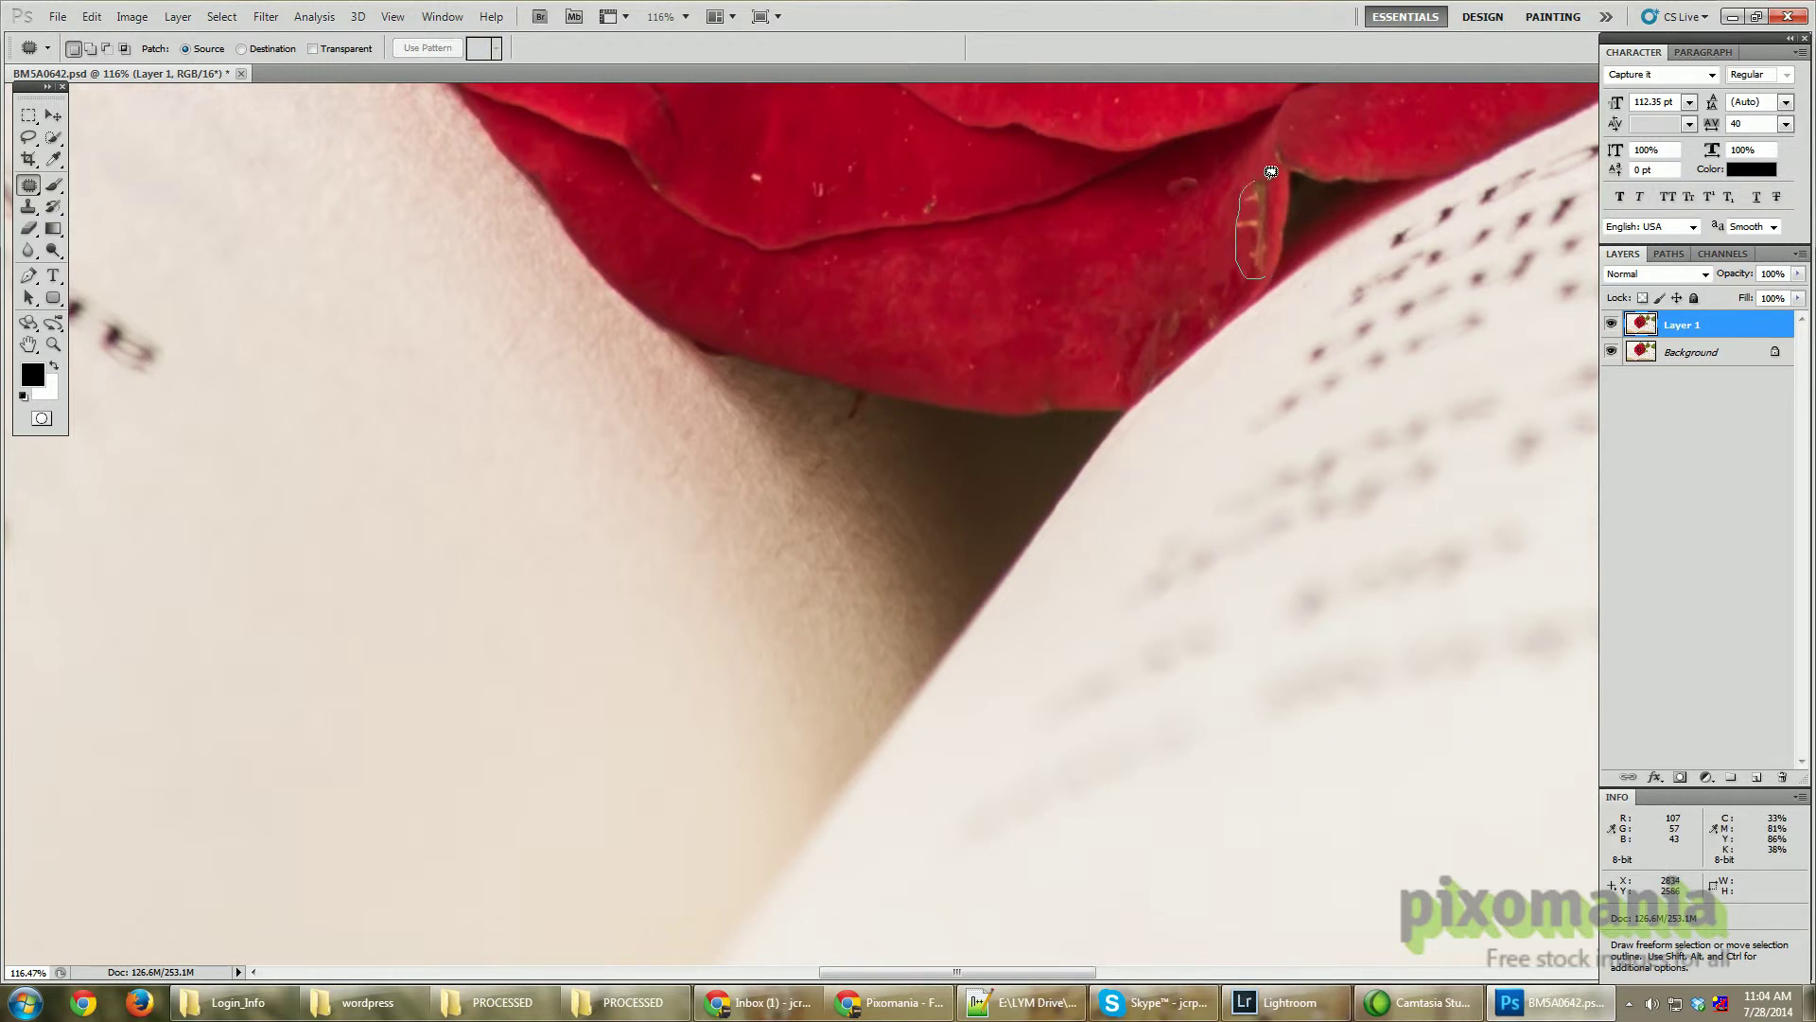
# Step: Patch out the yellowish vein-like mark at the right end of the lowest petal, including its upper remnant
pyautogui.moveTo(1278, 209); pyautogui.dragTo(1282, 248)
pyautogui.hotkey('ctrl', 'd')
pyautogui.moveTo(1275, 212); pyautogui.dragTo(1154, 227)
pyautogui.hotkey('ctrl', 'd')
pyautogui.hotkey('ctrl', 'd')
pyautogui.moveTo(1276, 189); pyautogui.dragTo(1264, 171)
pyautogui.moveTo(1254, 187); pyautogui.dragTo(965, 479)
pyautogui.hotkey('ctrl', 'd')
# Step: Patch out the pale speck, the small scratches and the edge mark on the petal directly above the lowest one
pyautogui.press('space')
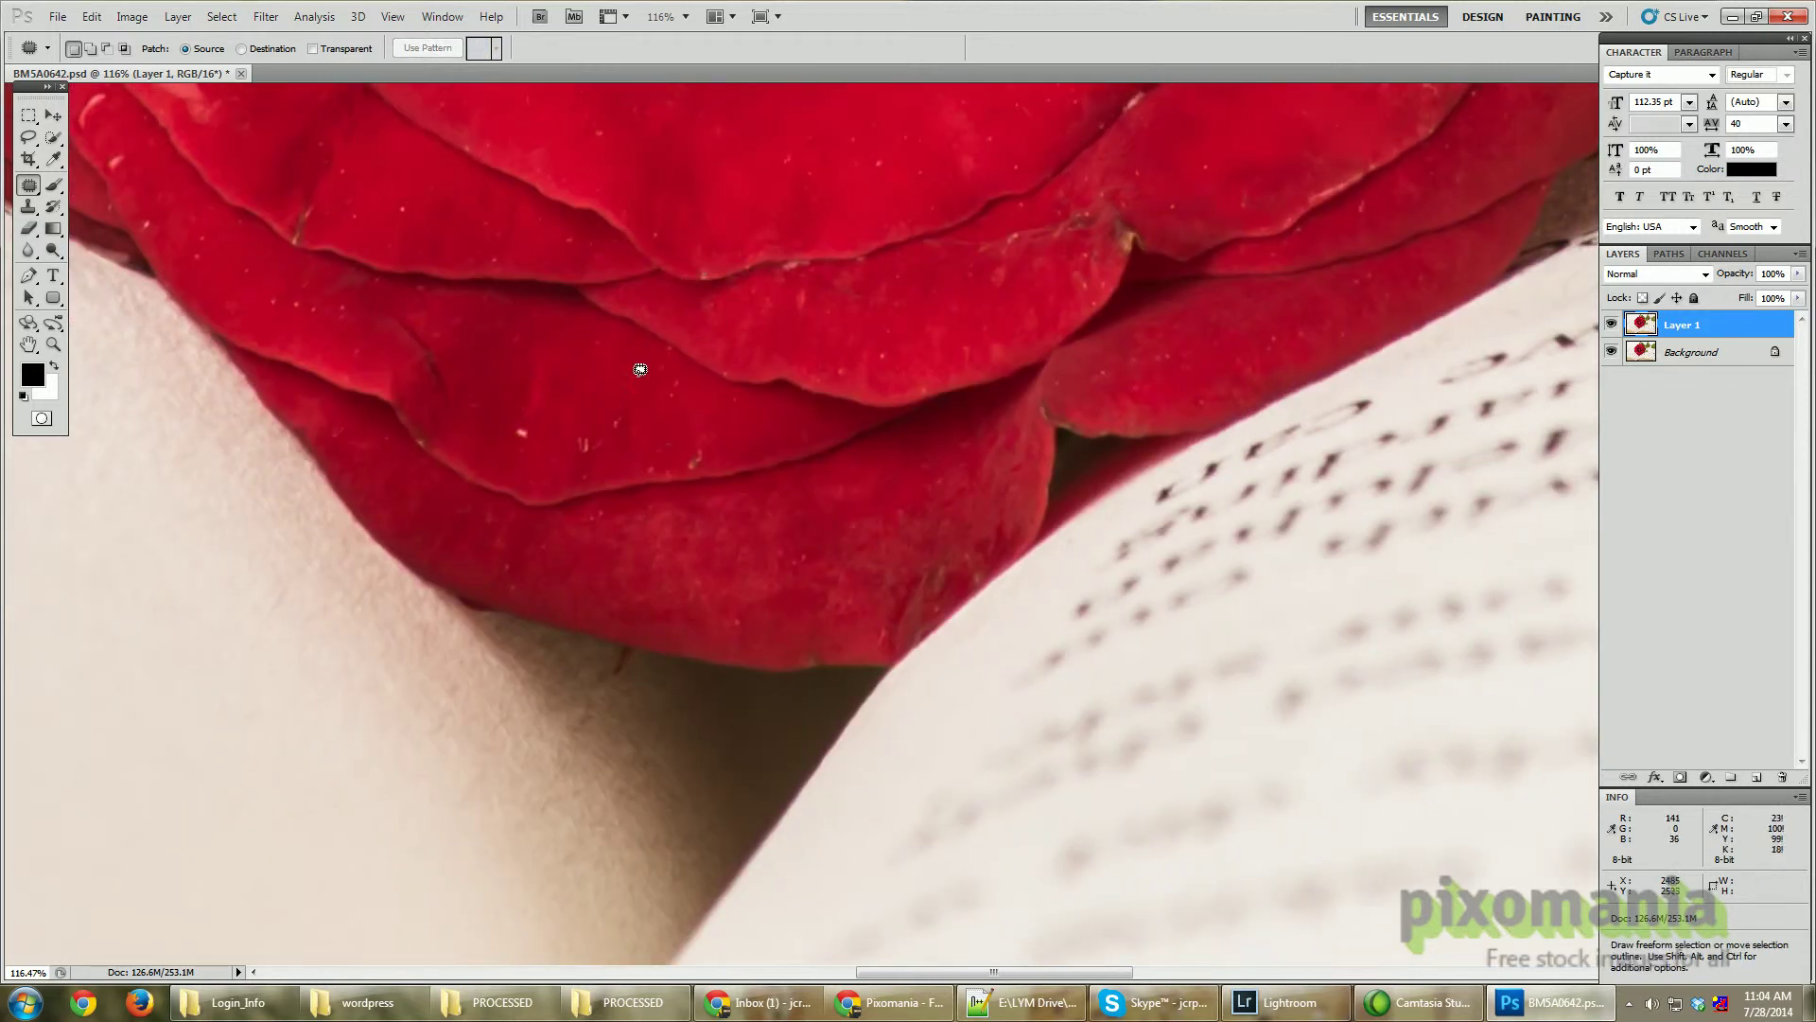
pyautogui.moveTo(537, 437); pyautogui.dragTo(526, 452)
pyautogui.moveTo(528, 435); pyautogui.dragTo(564, 385)
pyautogui.hotkey('ctrl', 'd')
pyautogui.hotkey('ctrl', 'd')
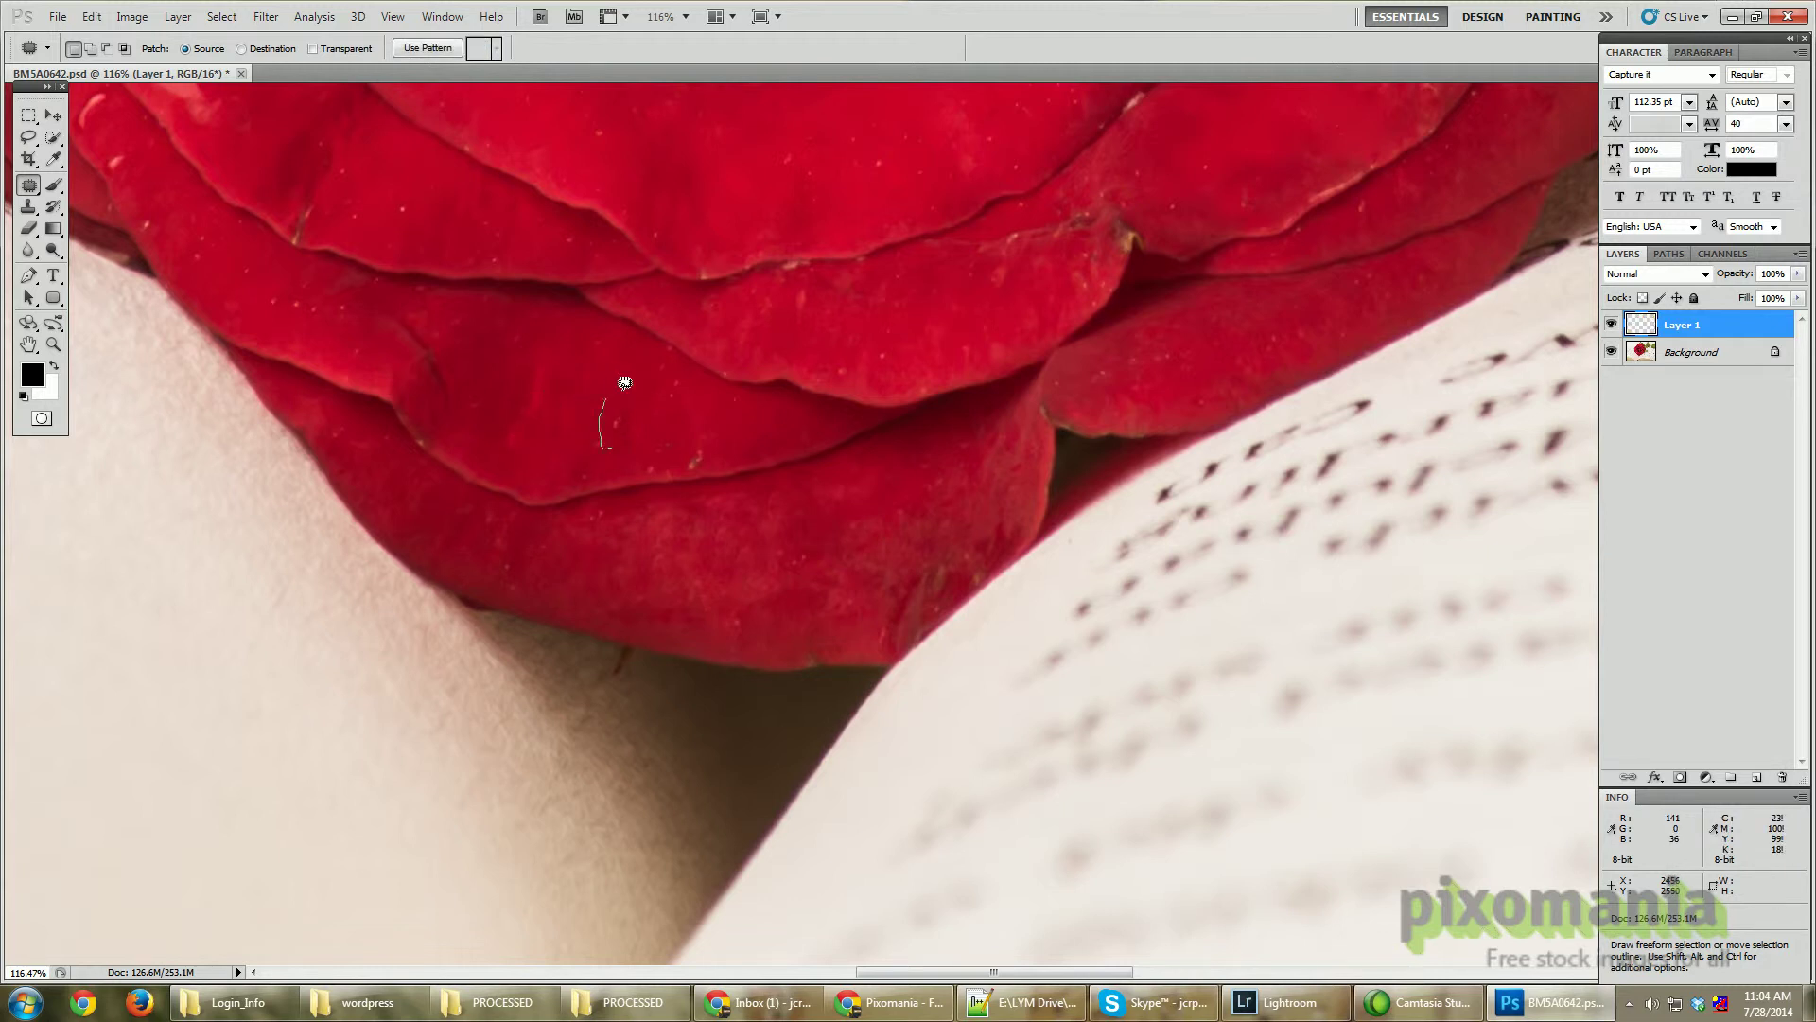
pyautogui.moveTo(507, 456); pyautogui.dragTo(535, 388)
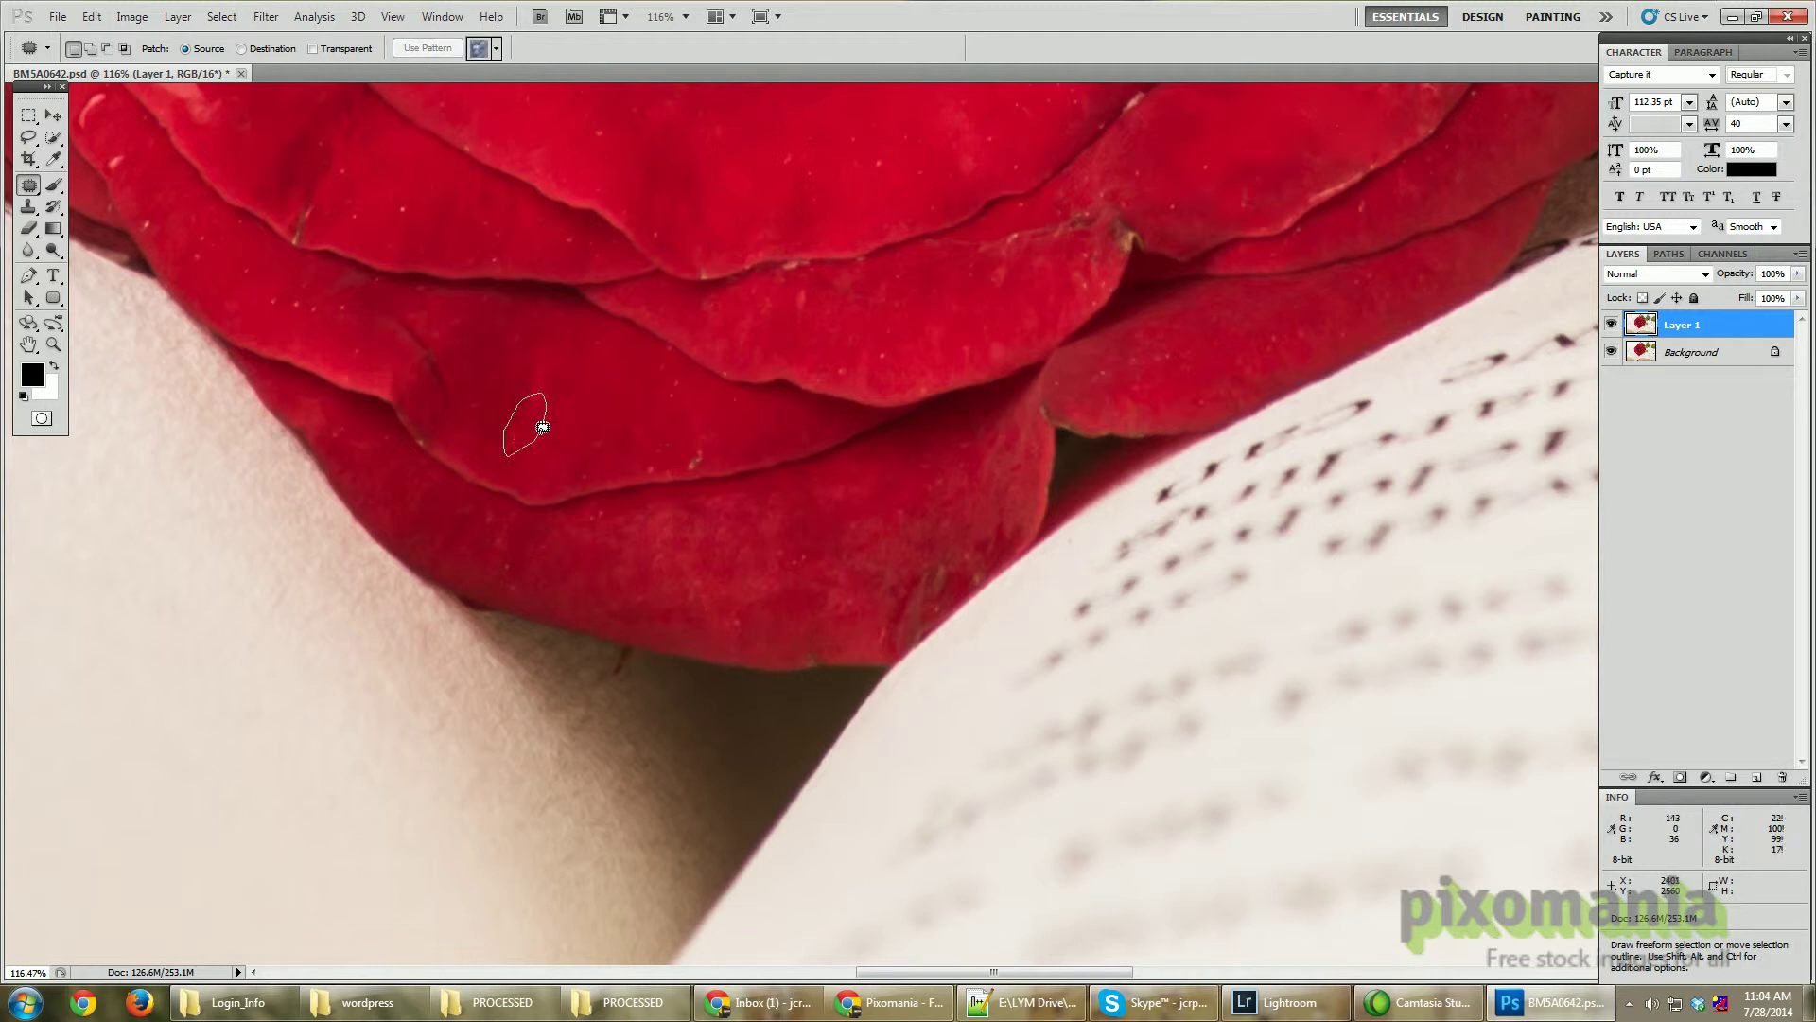
pyautogui.moveTo(543, 426); pyautogui.dragTo(536, 439)
pyautogui.moveTo(528, 426)
pyautogui.mouseDown()
pyautogui.moveTo(589, 409)
pyautogui.moveTo(511, 394)
pyautogui.moveTo(484, 425)
pyautogui.mouseUp()
pyautogui.moveTo(501, 402); pyautogui.dragTo(586, 378)
pyautogui.click(696, 466)
pyautogui.moveTo(696, 466)
pyautogui.mouseDown()
pyautogui.moveTo(689, 445)
pyautogui.moveTo(698, 465)
pyautogui.mouseUp()
pyautogui.moveTo(708, 458); pyautogui.dragTo(641, 425)
pyautogui.click(681, 503)
# Step: Patch the bright red mark on the broad front petal just below the overlapping inner petal
pyautogui.press('space')
pyautogui.moveTo(970, 131); pyautogui.dragTo(838, 405)
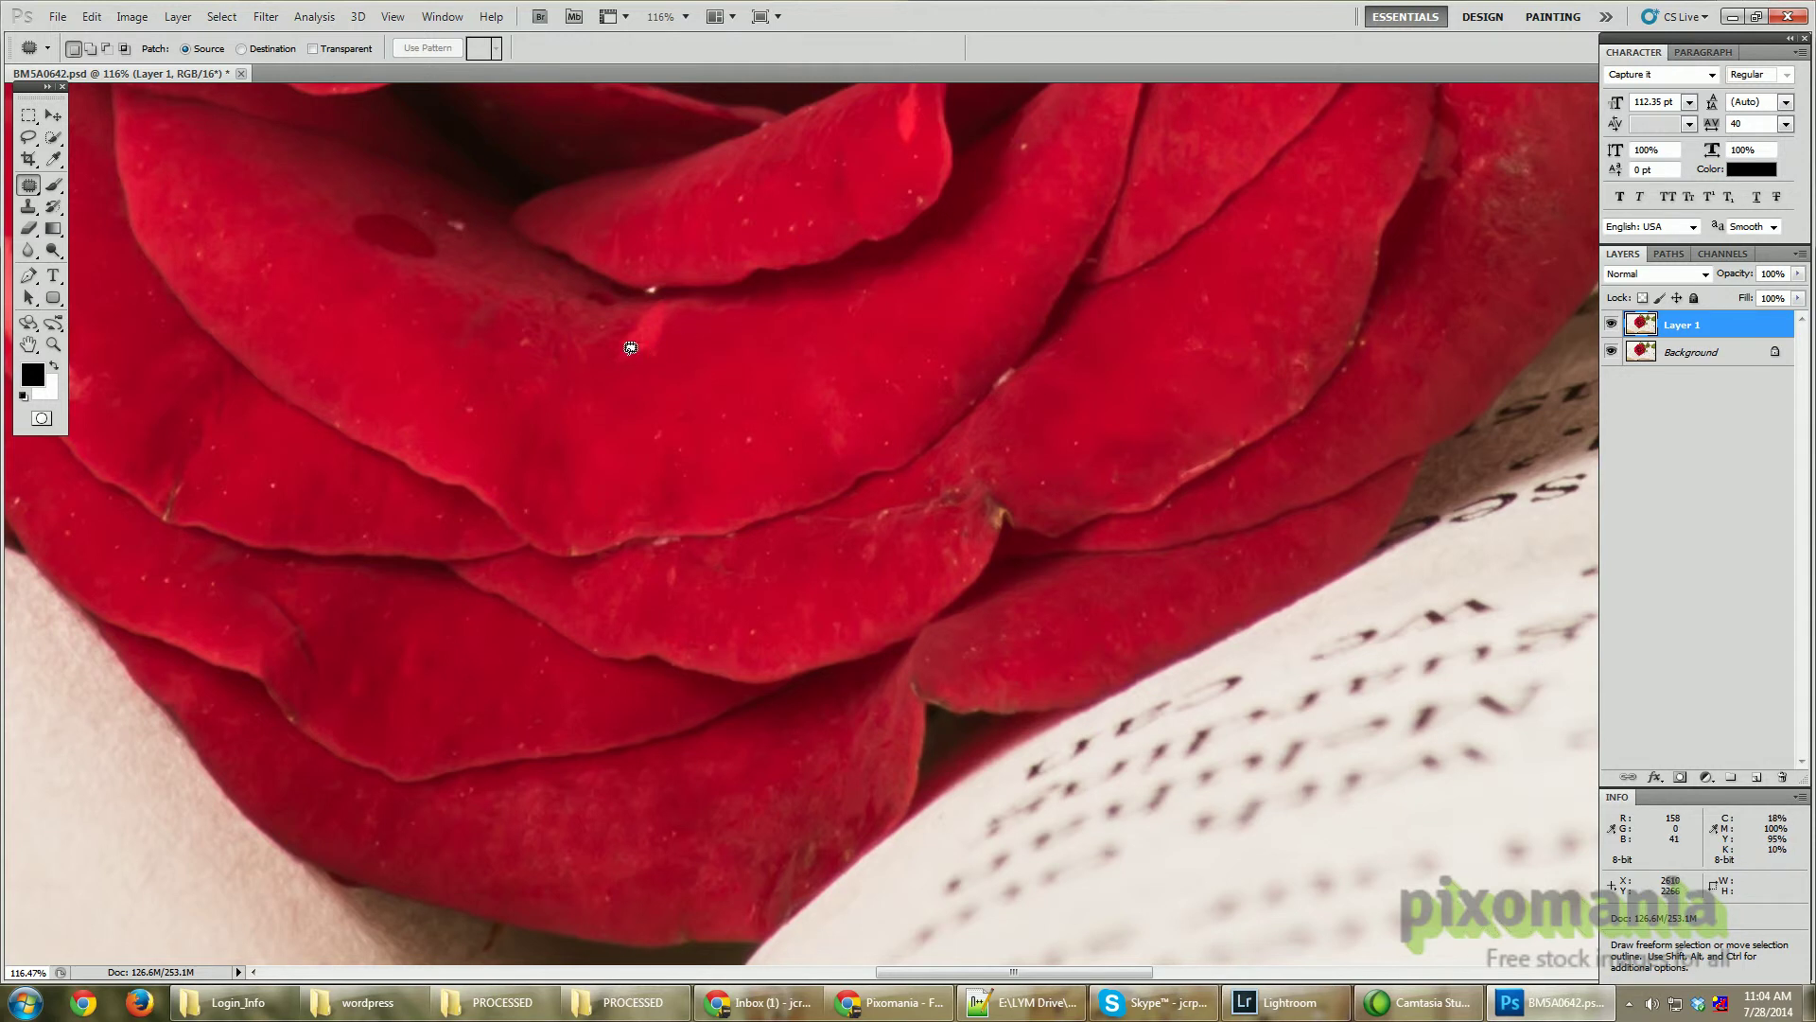
pyautogui.moveTo(630, 348)
pyautogui.mouseDown()
pyautogui.moveTo(613, 360)
pyautogui.moveTo(638, 299)
pyautogui.moveTo(681, 315)
pyautogui.moveTo(658, 361)
pyautogui.moveTo(589, 344)
pyautogui.moveTo(695, 351)
pyautogui.mouseUp()
pyautogui.click(757, 350)
pyautogui.moveTo(1261, 296); pyautogui.dragTo(694, 365)
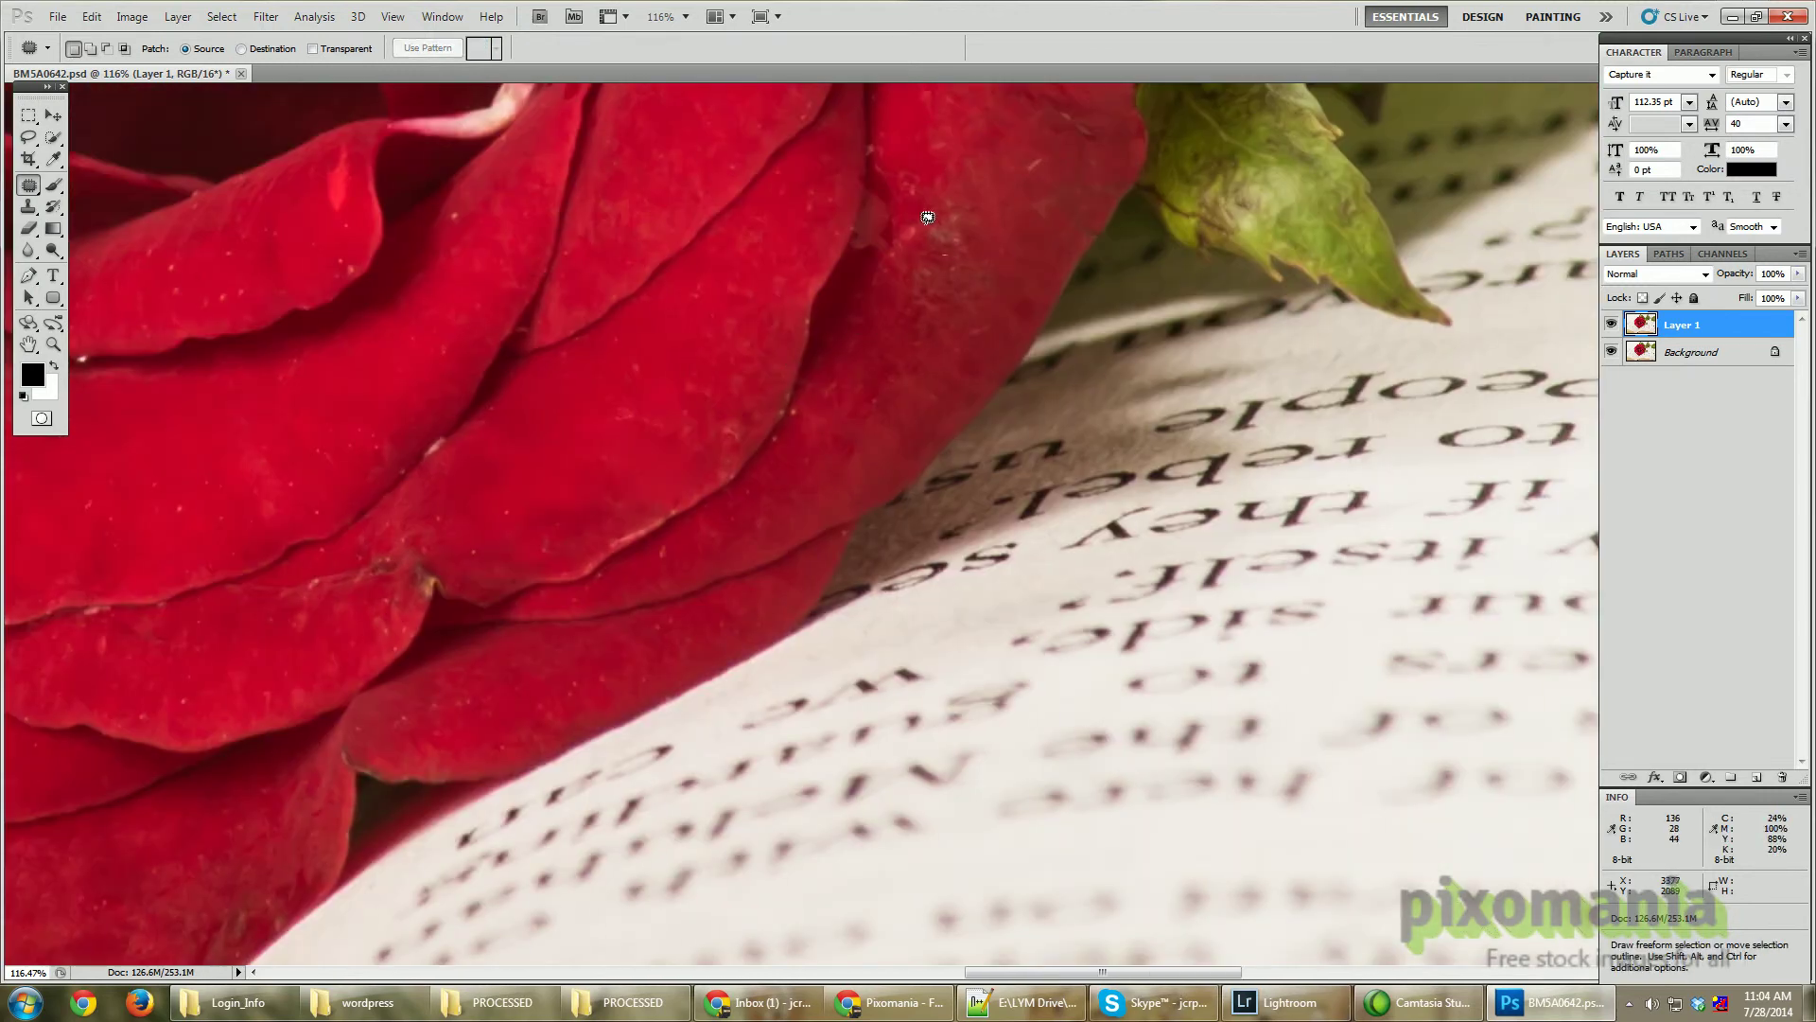
# Step: Patch the pale mottled blemishes on the outer petal beside the green leaf above the book page
pyautogui.moveTo(927, 217)
pyautogui.mouseDown()
pyautogui.moveTo(1026, 252)
pyautogui.moveTo(908, 272)
pyautogui.mouseUp()
pyautogui.hotkey('ctrl', 'd')
pyautogui.moveTo(1022, 91); pyautogui.dragTo(1005, 315)
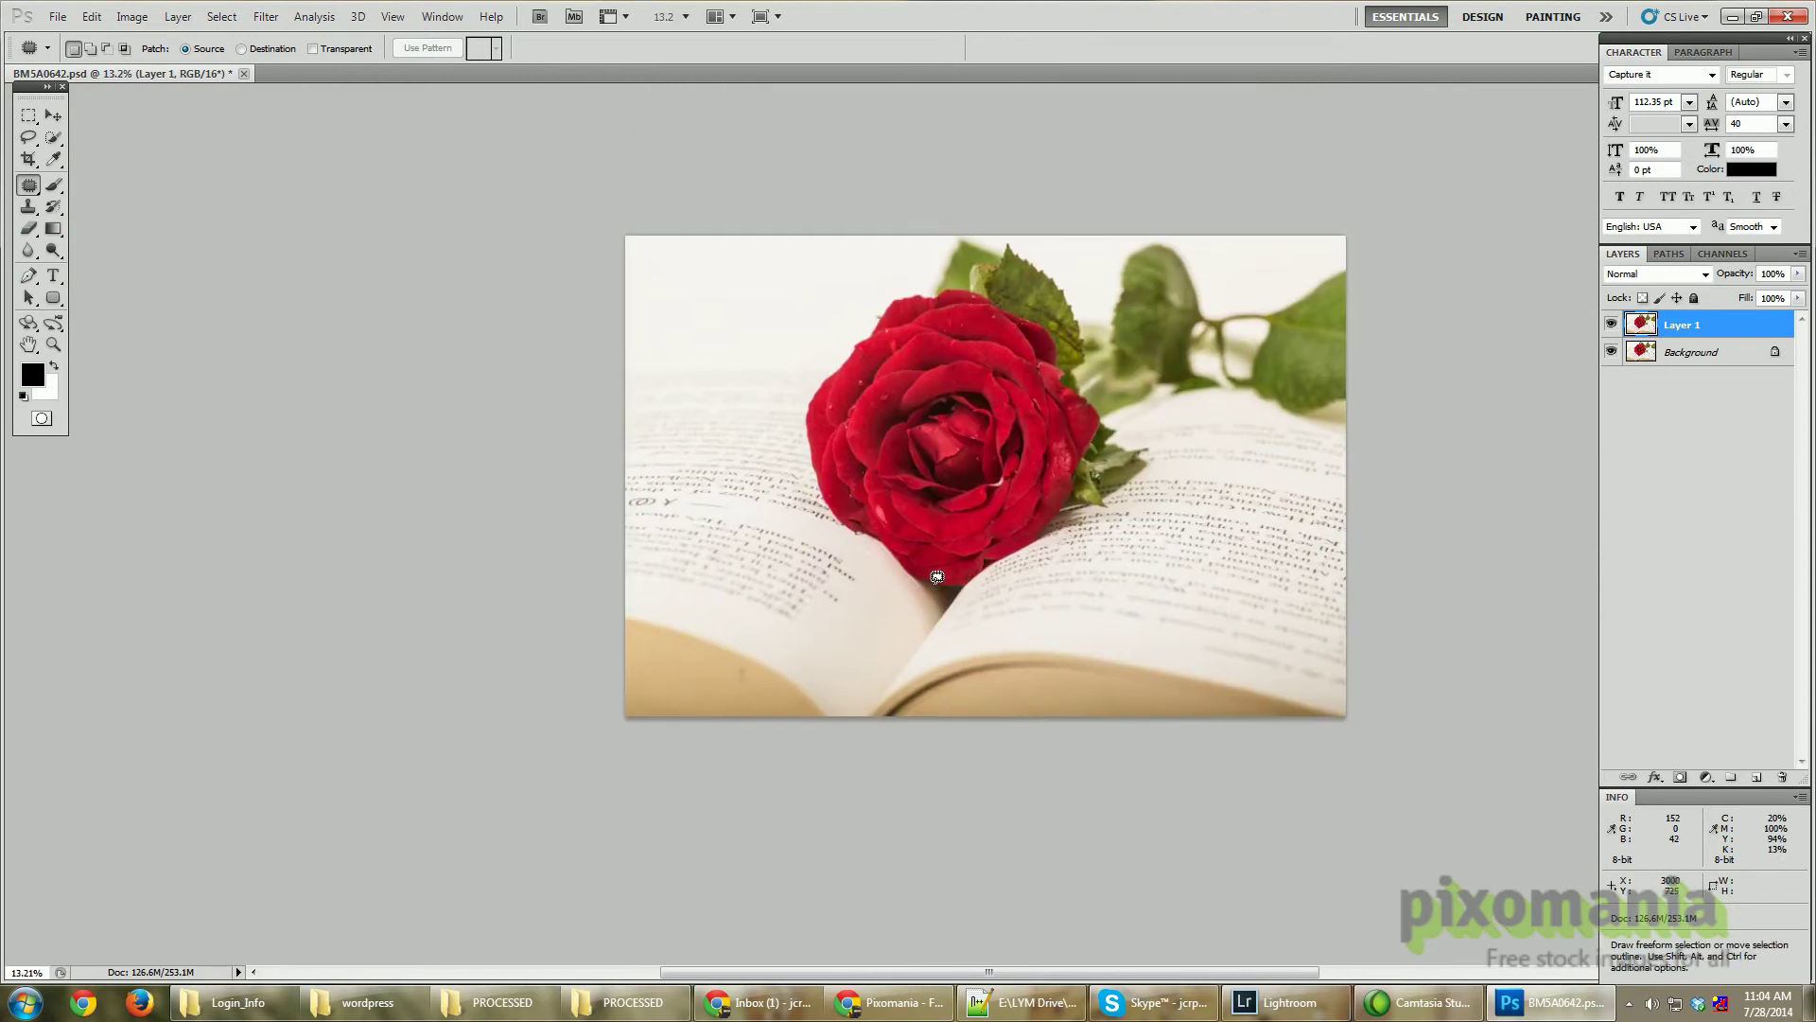
# Step: Switch to Chrome and view the Pixomania stock image site, then browse its photography blog down to the RAW for JPG post
pyautogui.click(887, 1003)
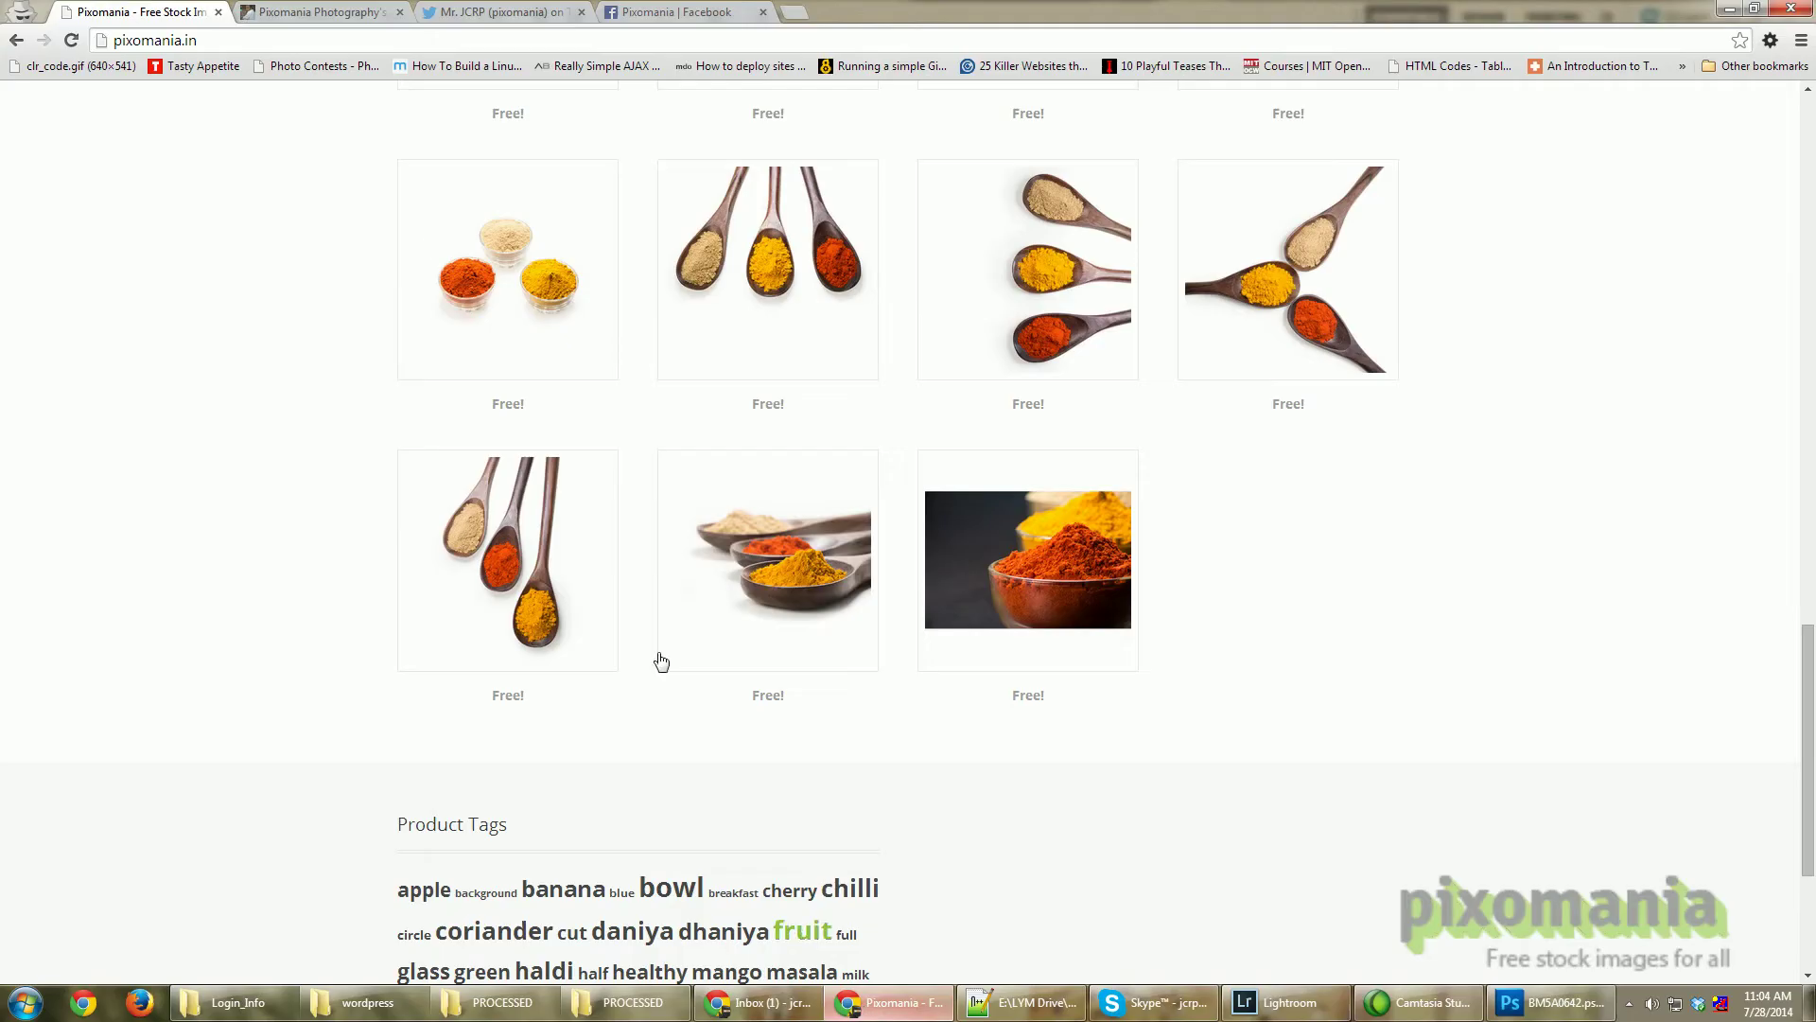
pyautogui.click(322, 11)
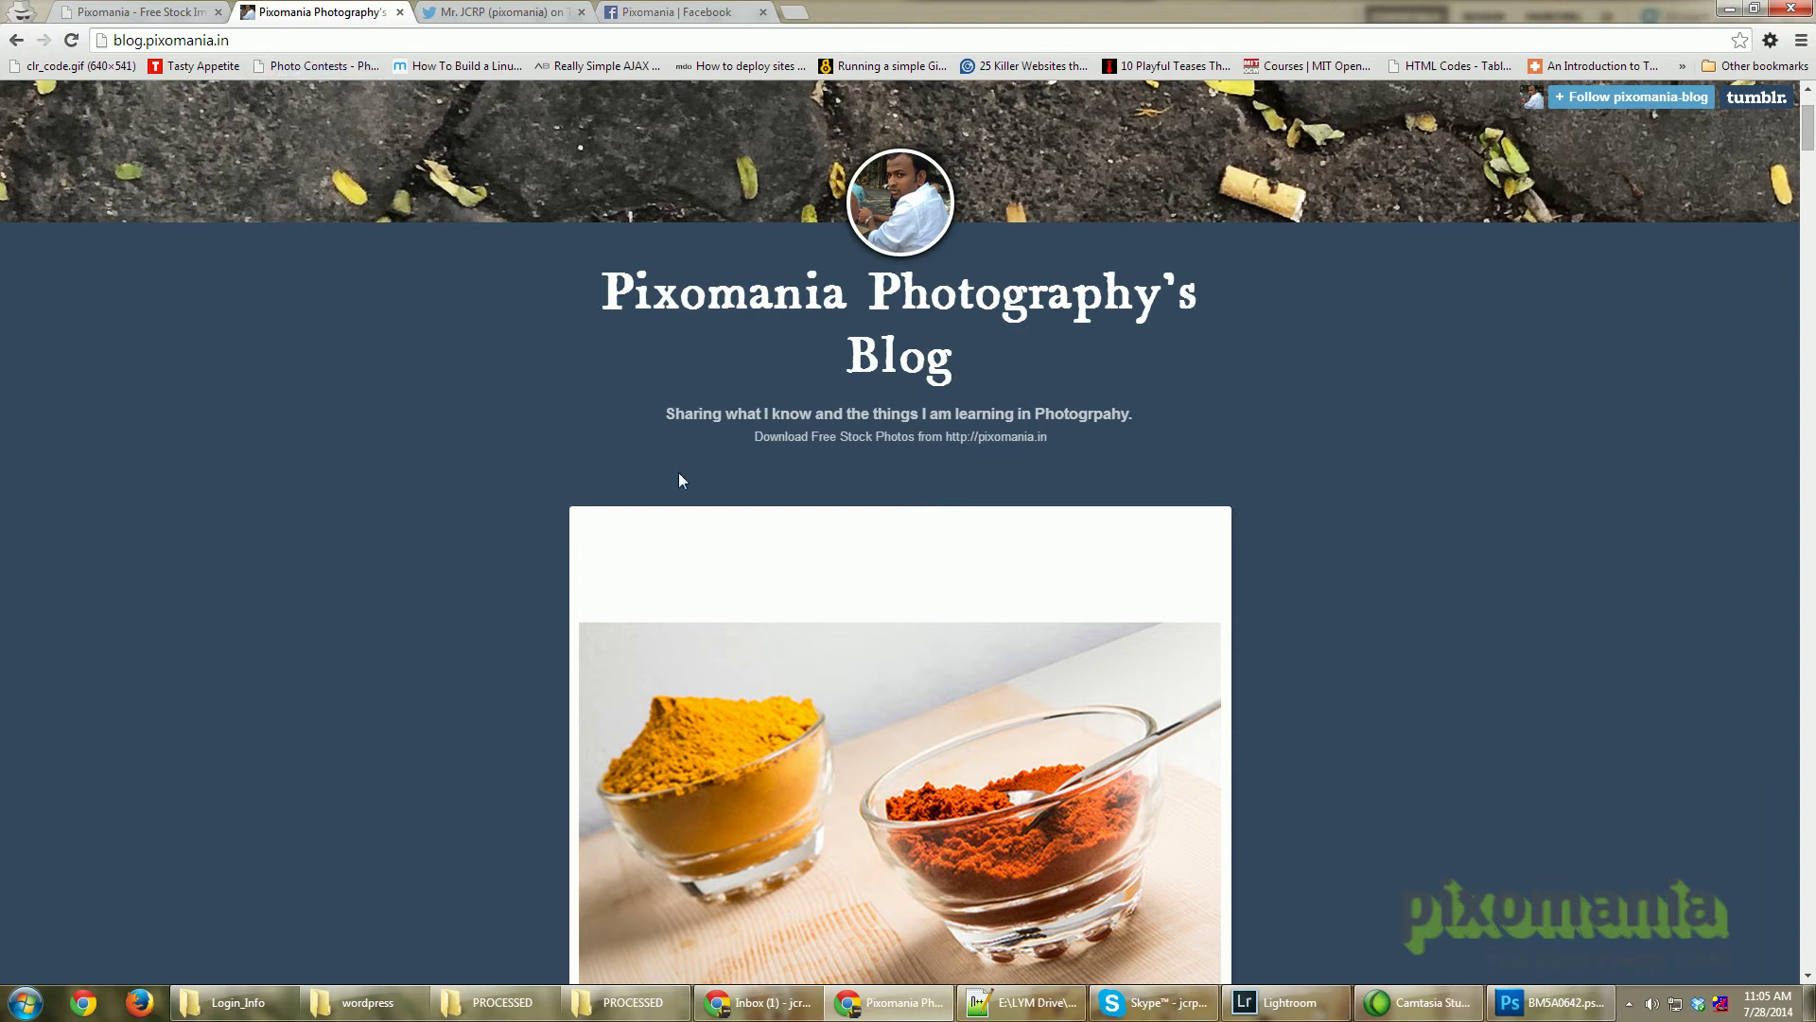
pyautogui.moveTo(1809, 151); pyautogui.dragTo(1807, 342)
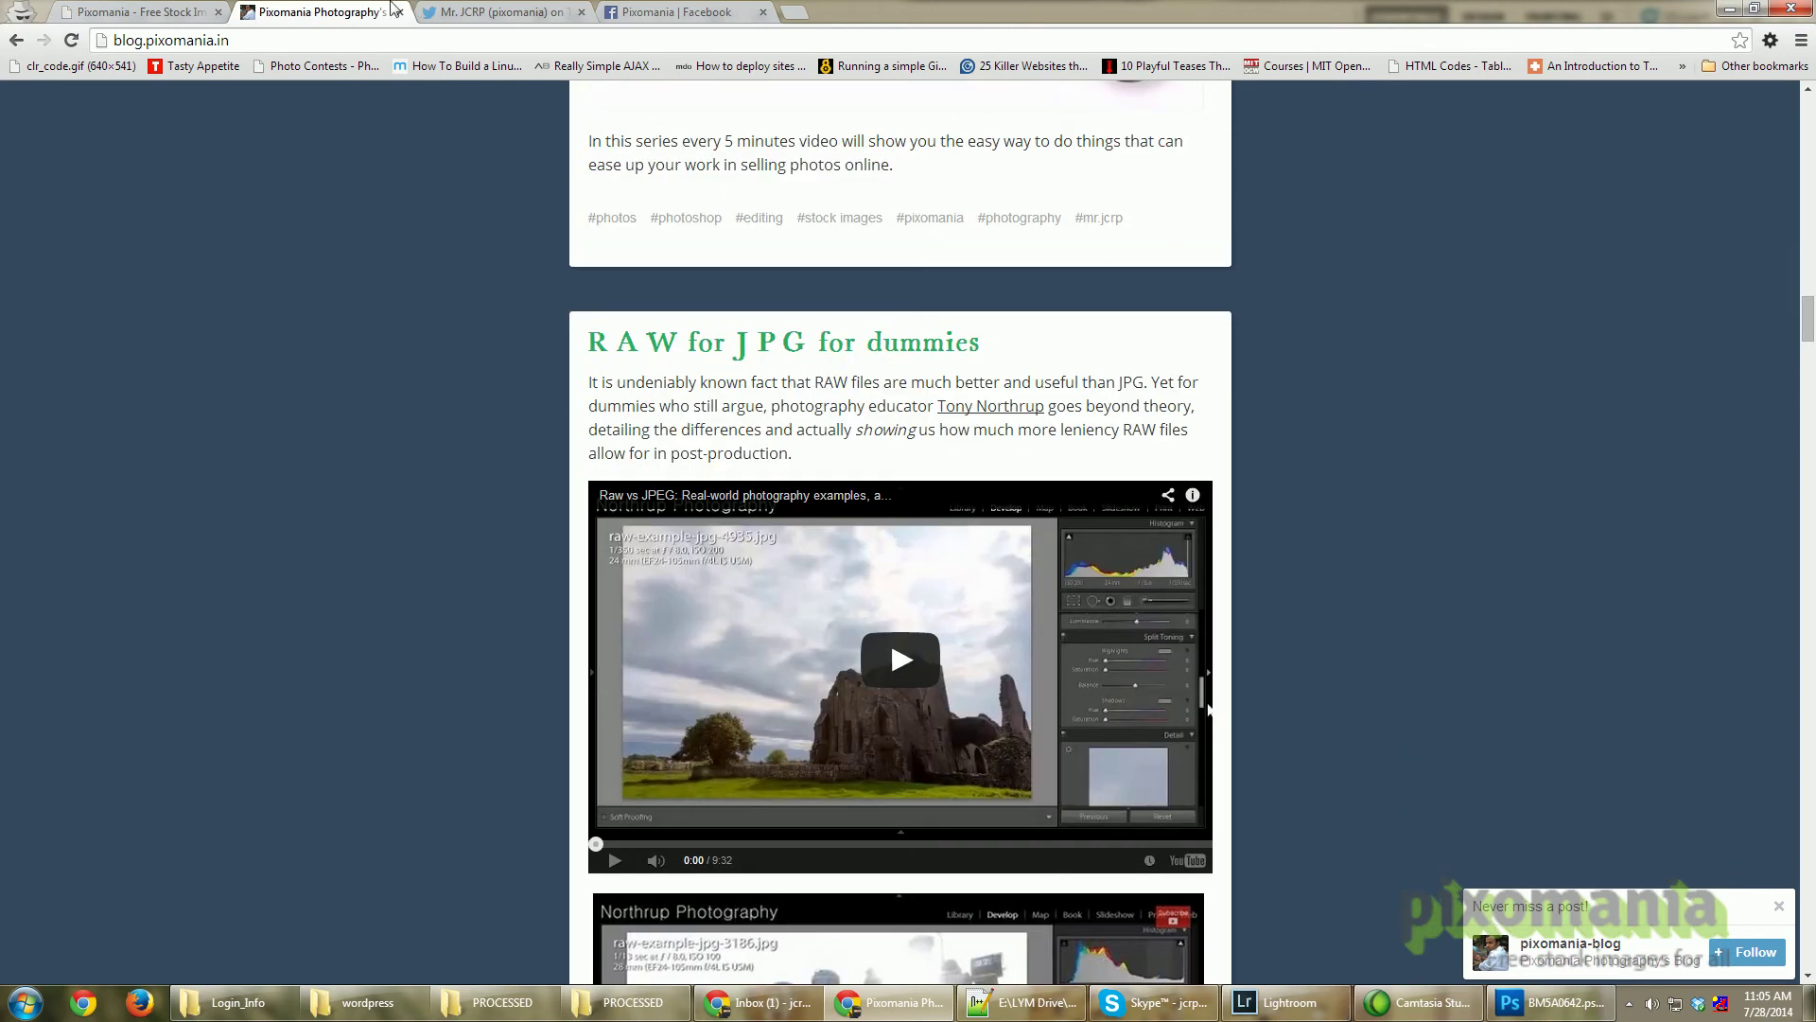
# Step: View Pixomania's Twitter profile, dismissing the sign-up prompt, and its Facebook page
pyautogui.click(498, 11)
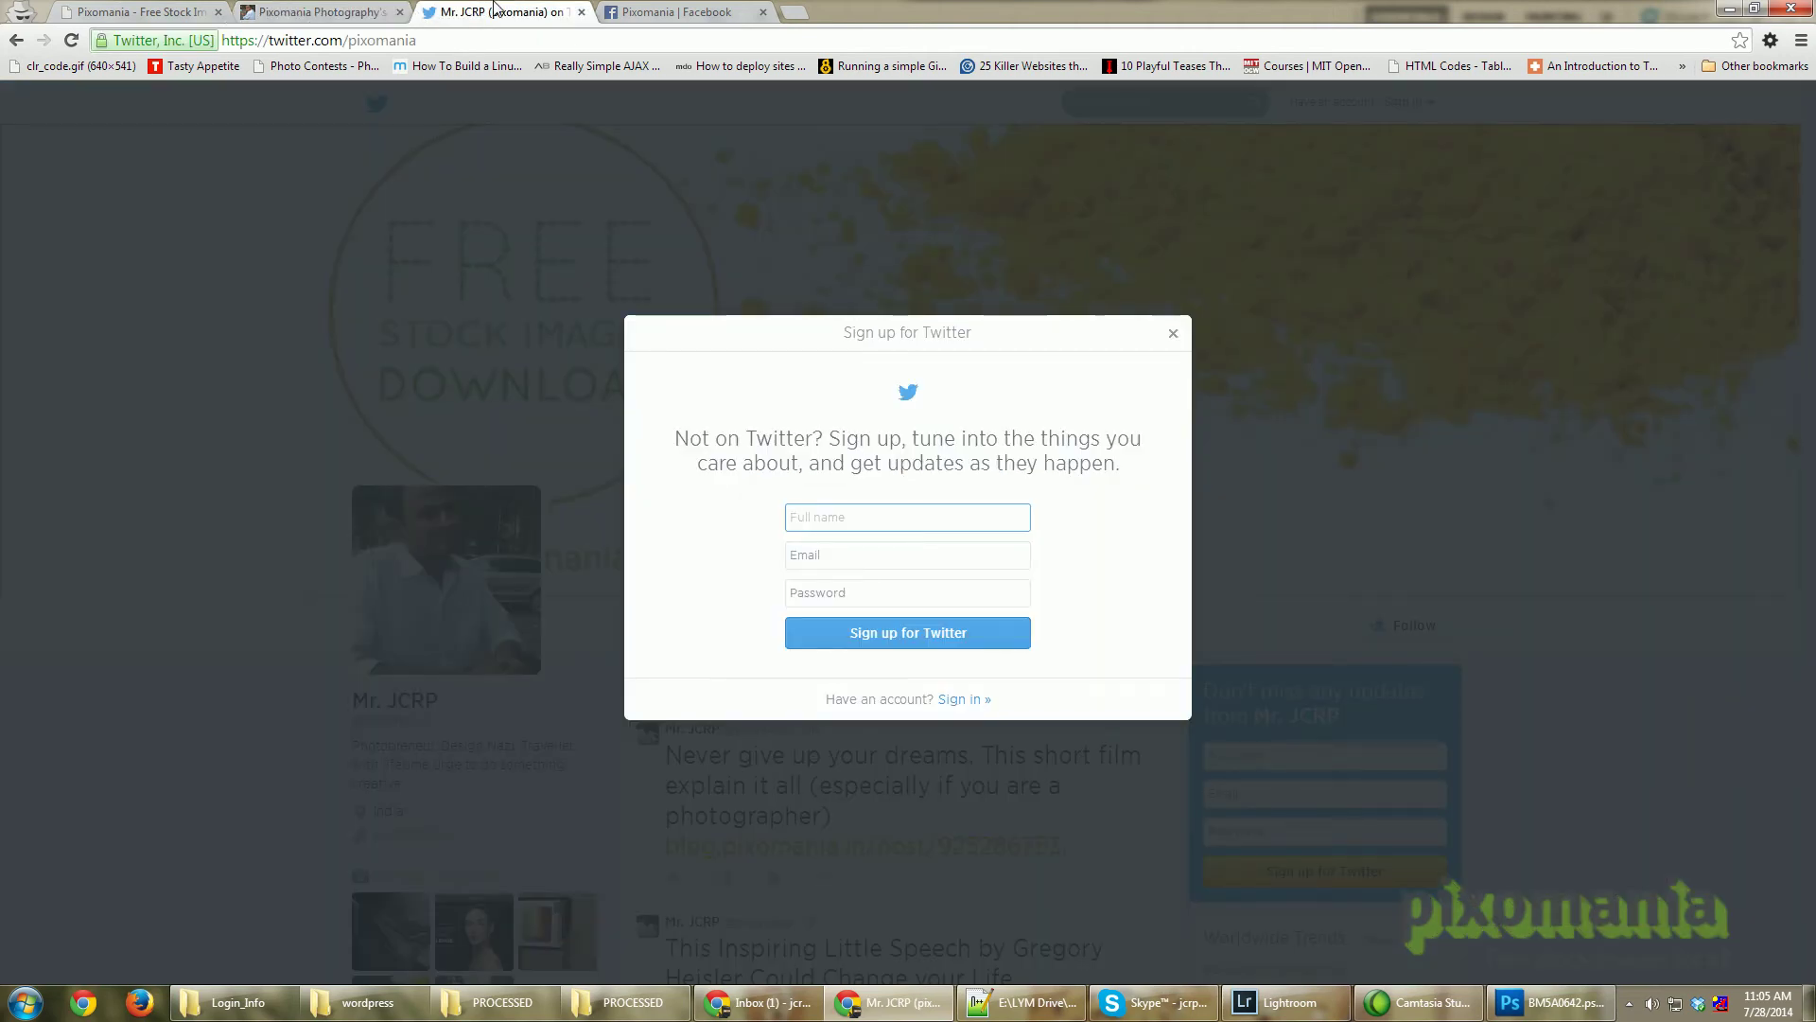
pyautogui.click(1171, 334)
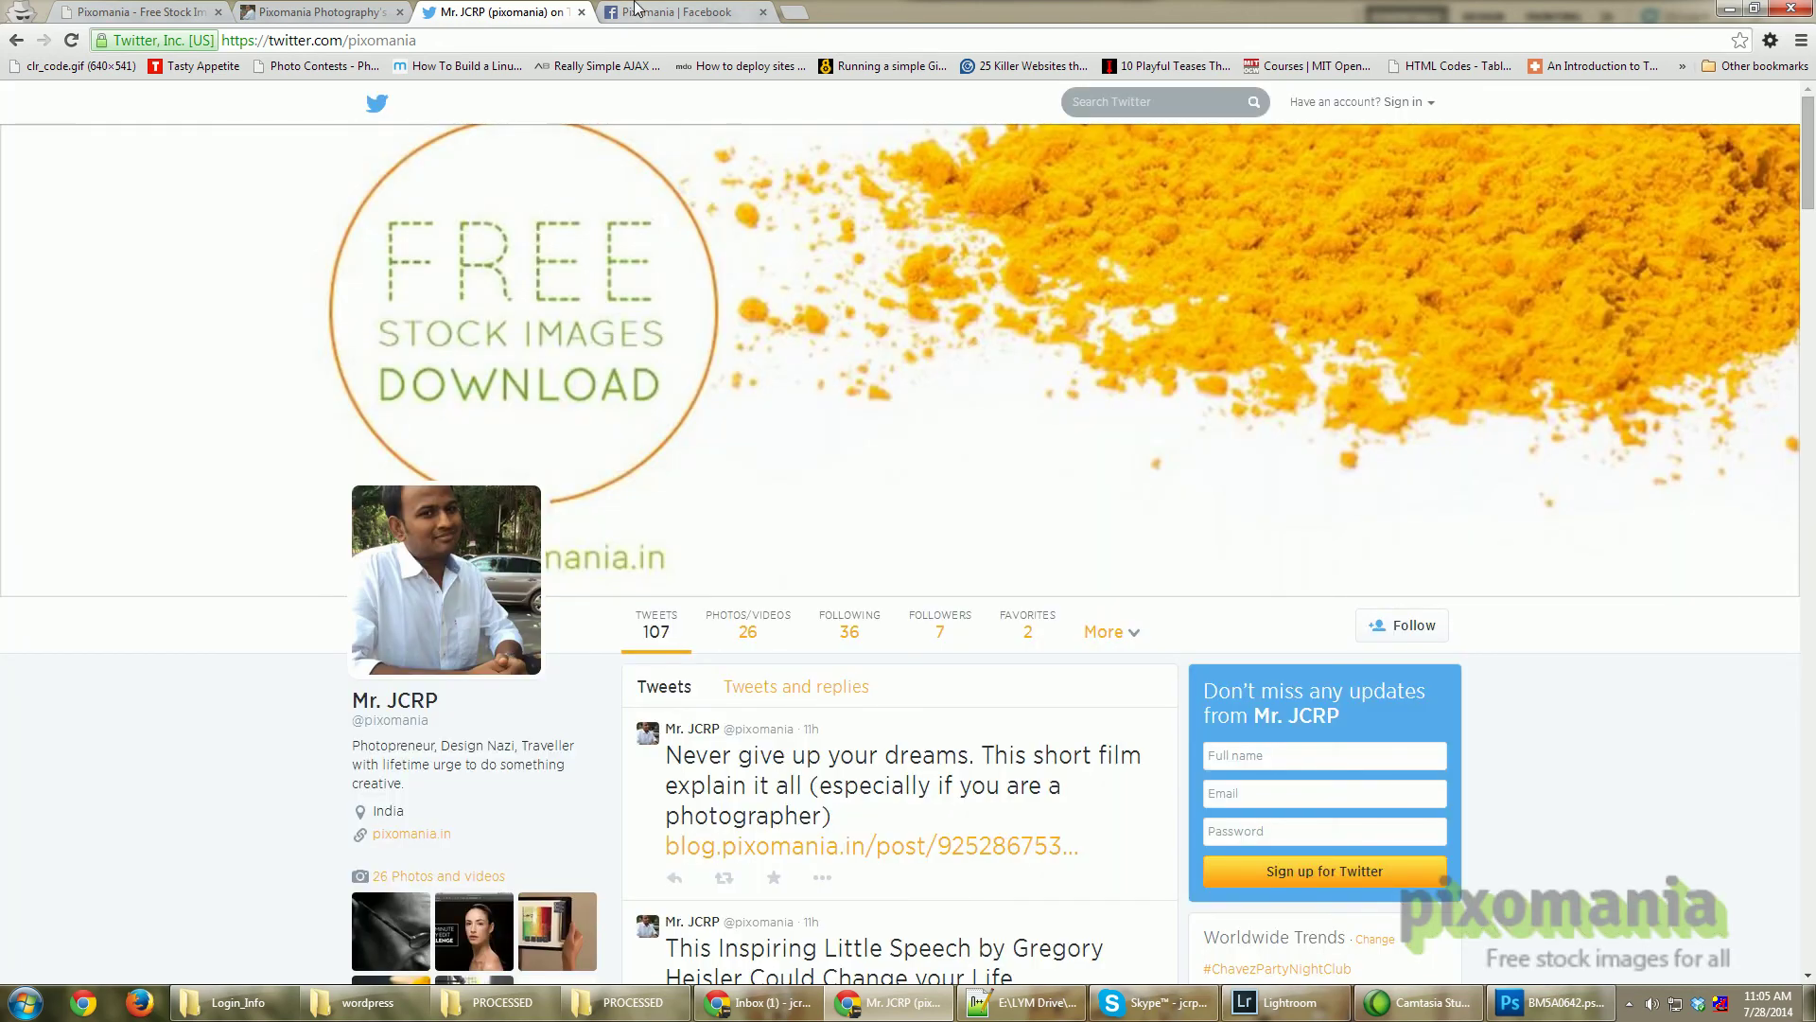
pyautogui.click(648, 13)
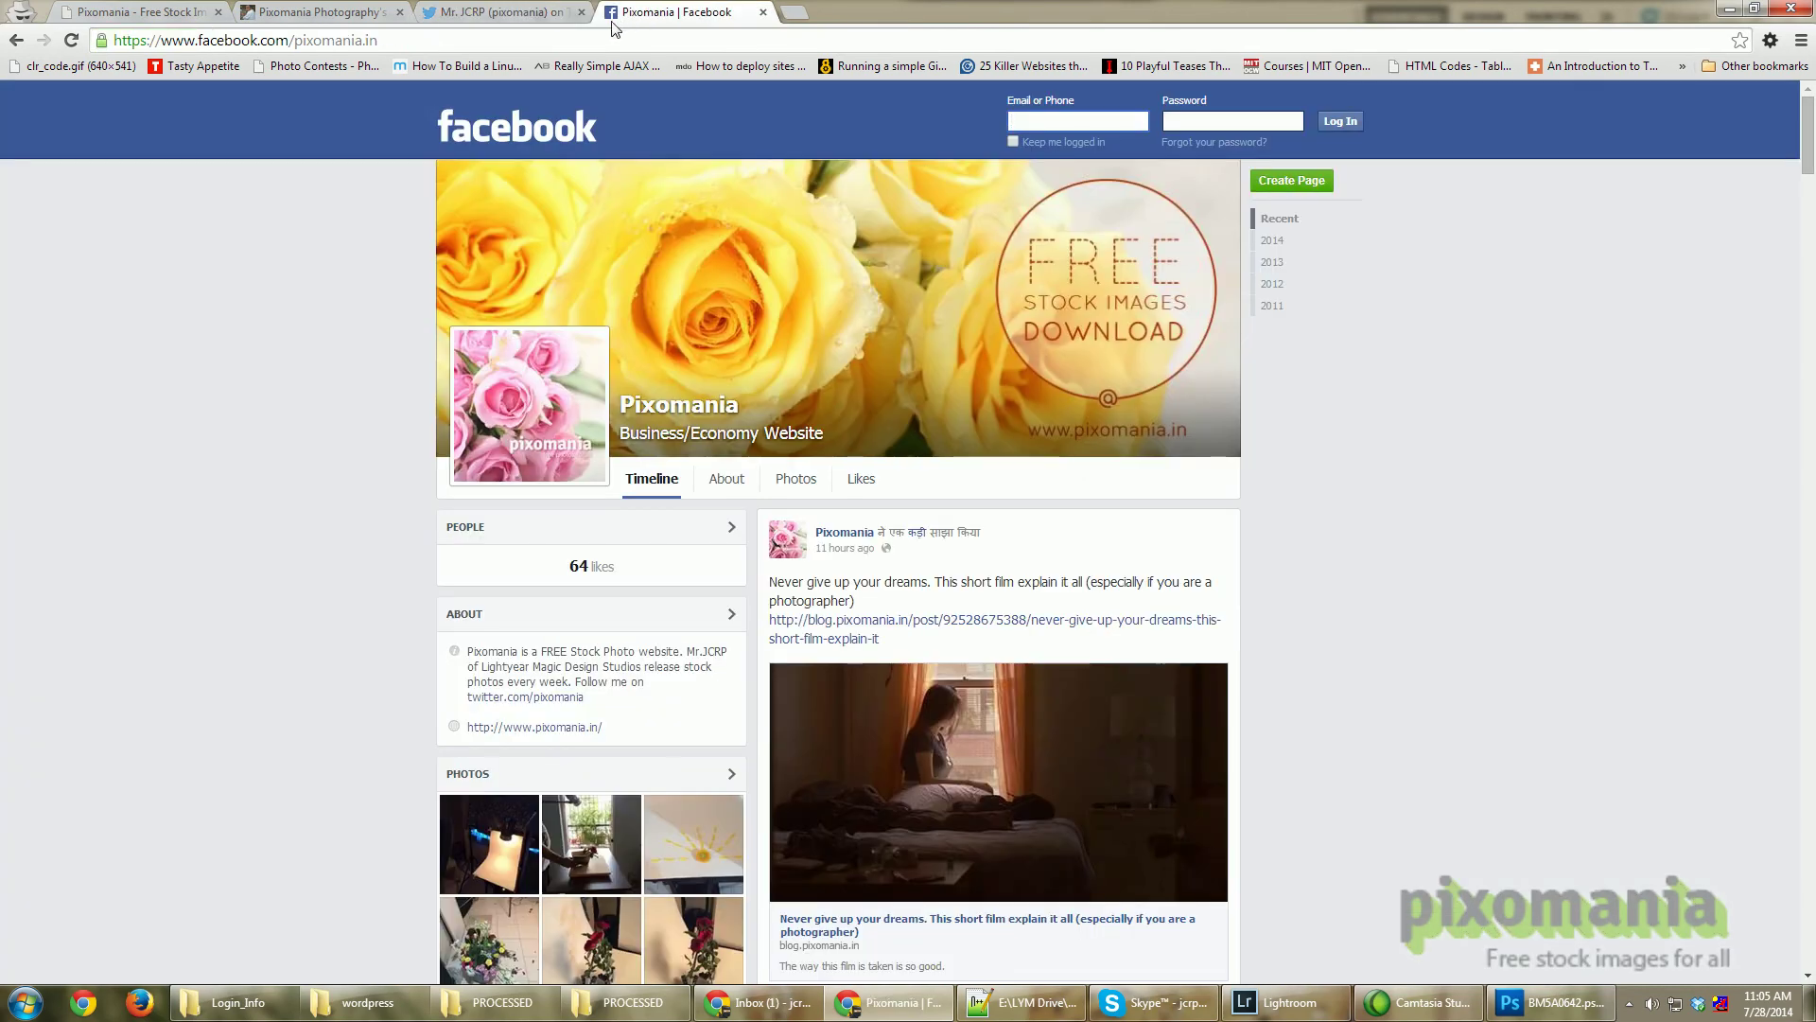